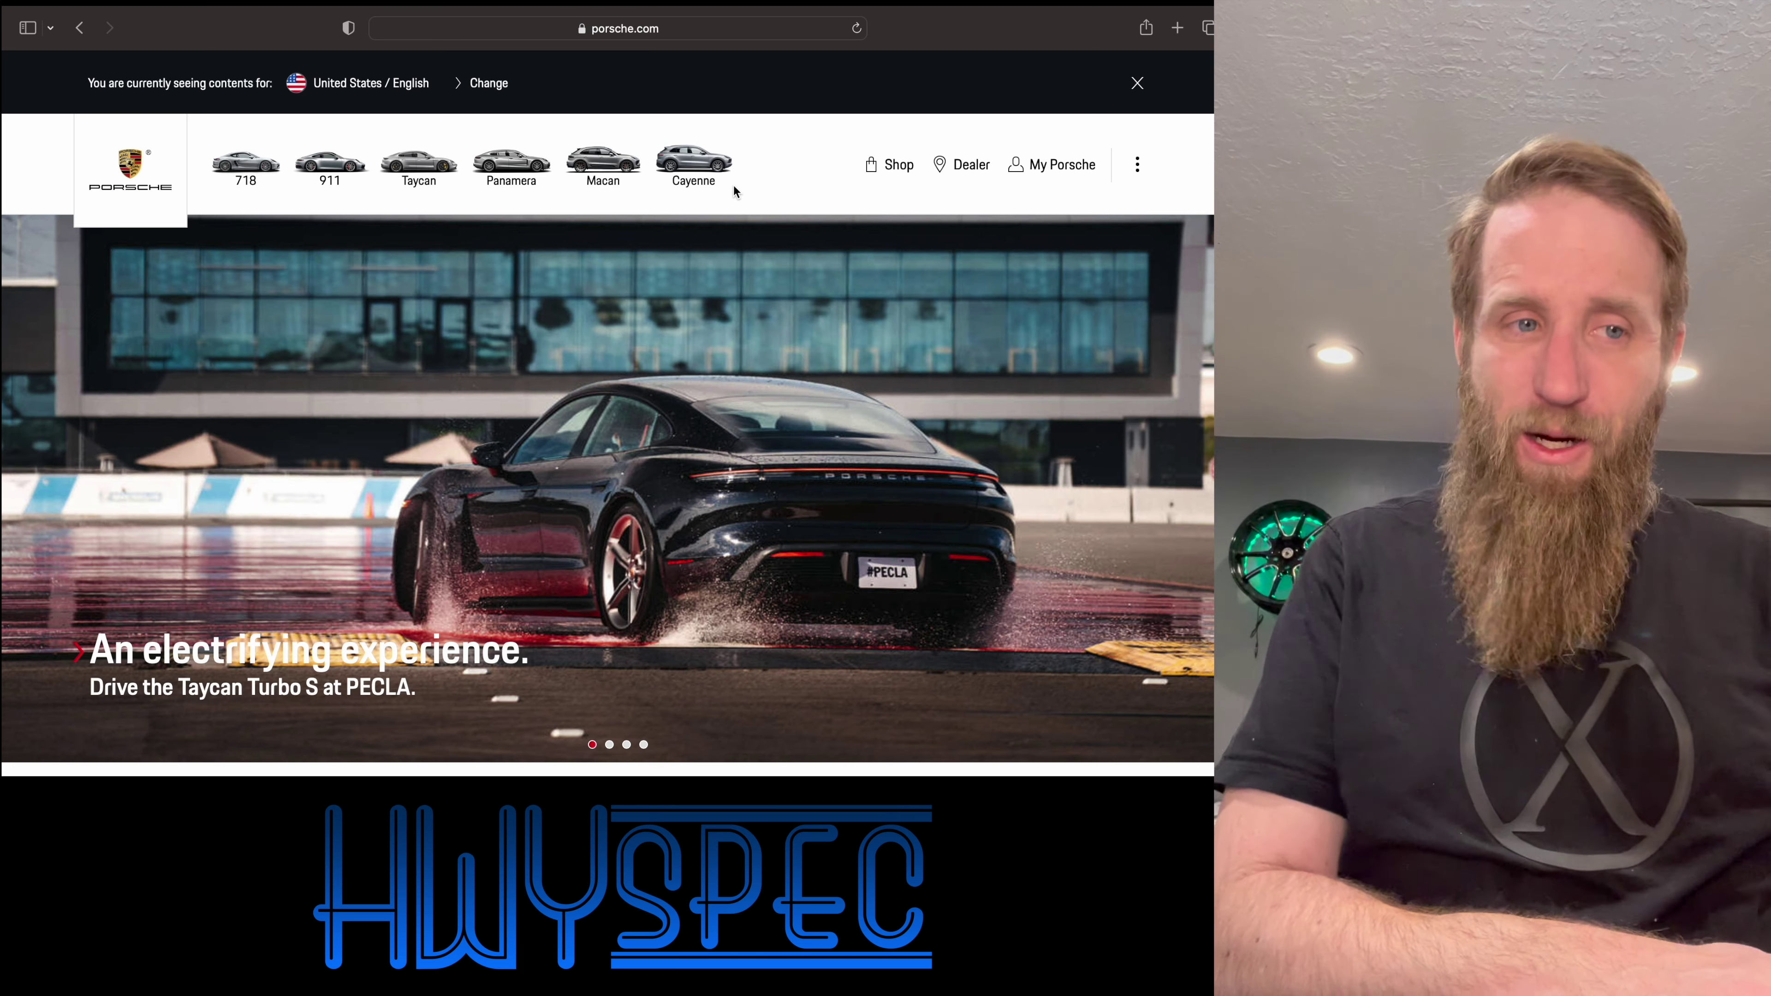
# - Open the Cayenne model range and browse the Cayenne Models grid
pyautogui.click(718, 175)
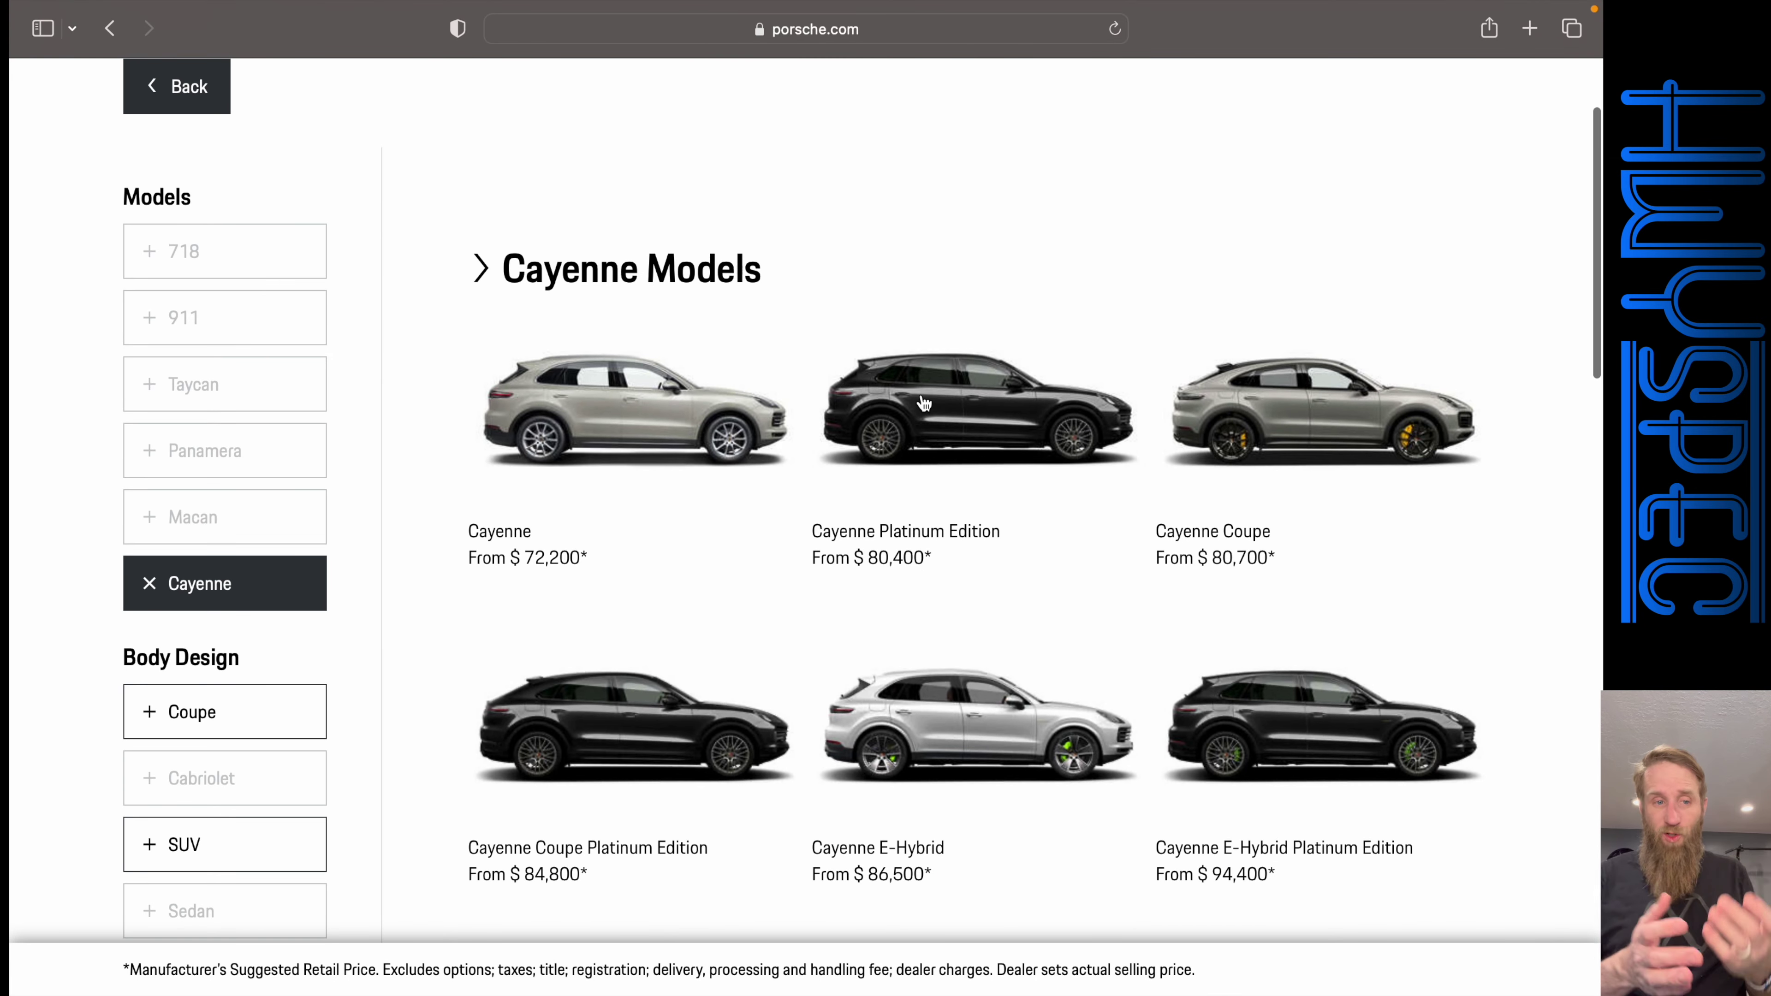
pyautogui.scroll(-5, 924, 403)
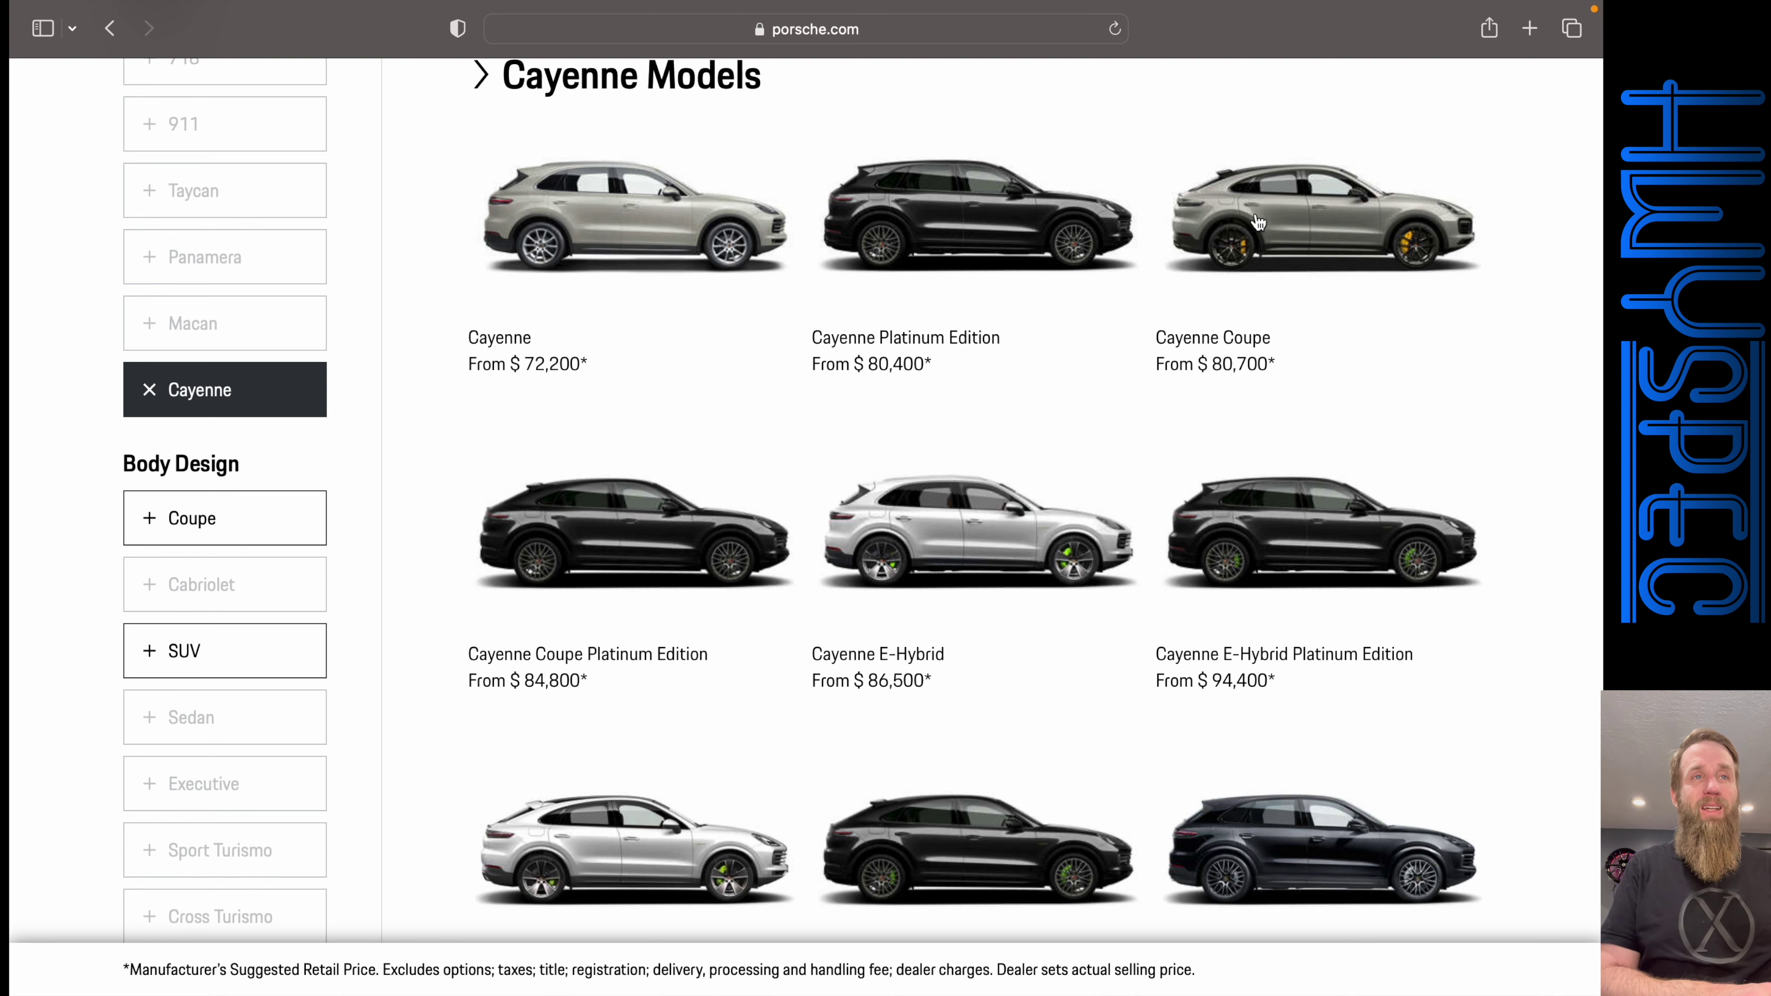
pyautogui.scroll(-6, 1259, 222)
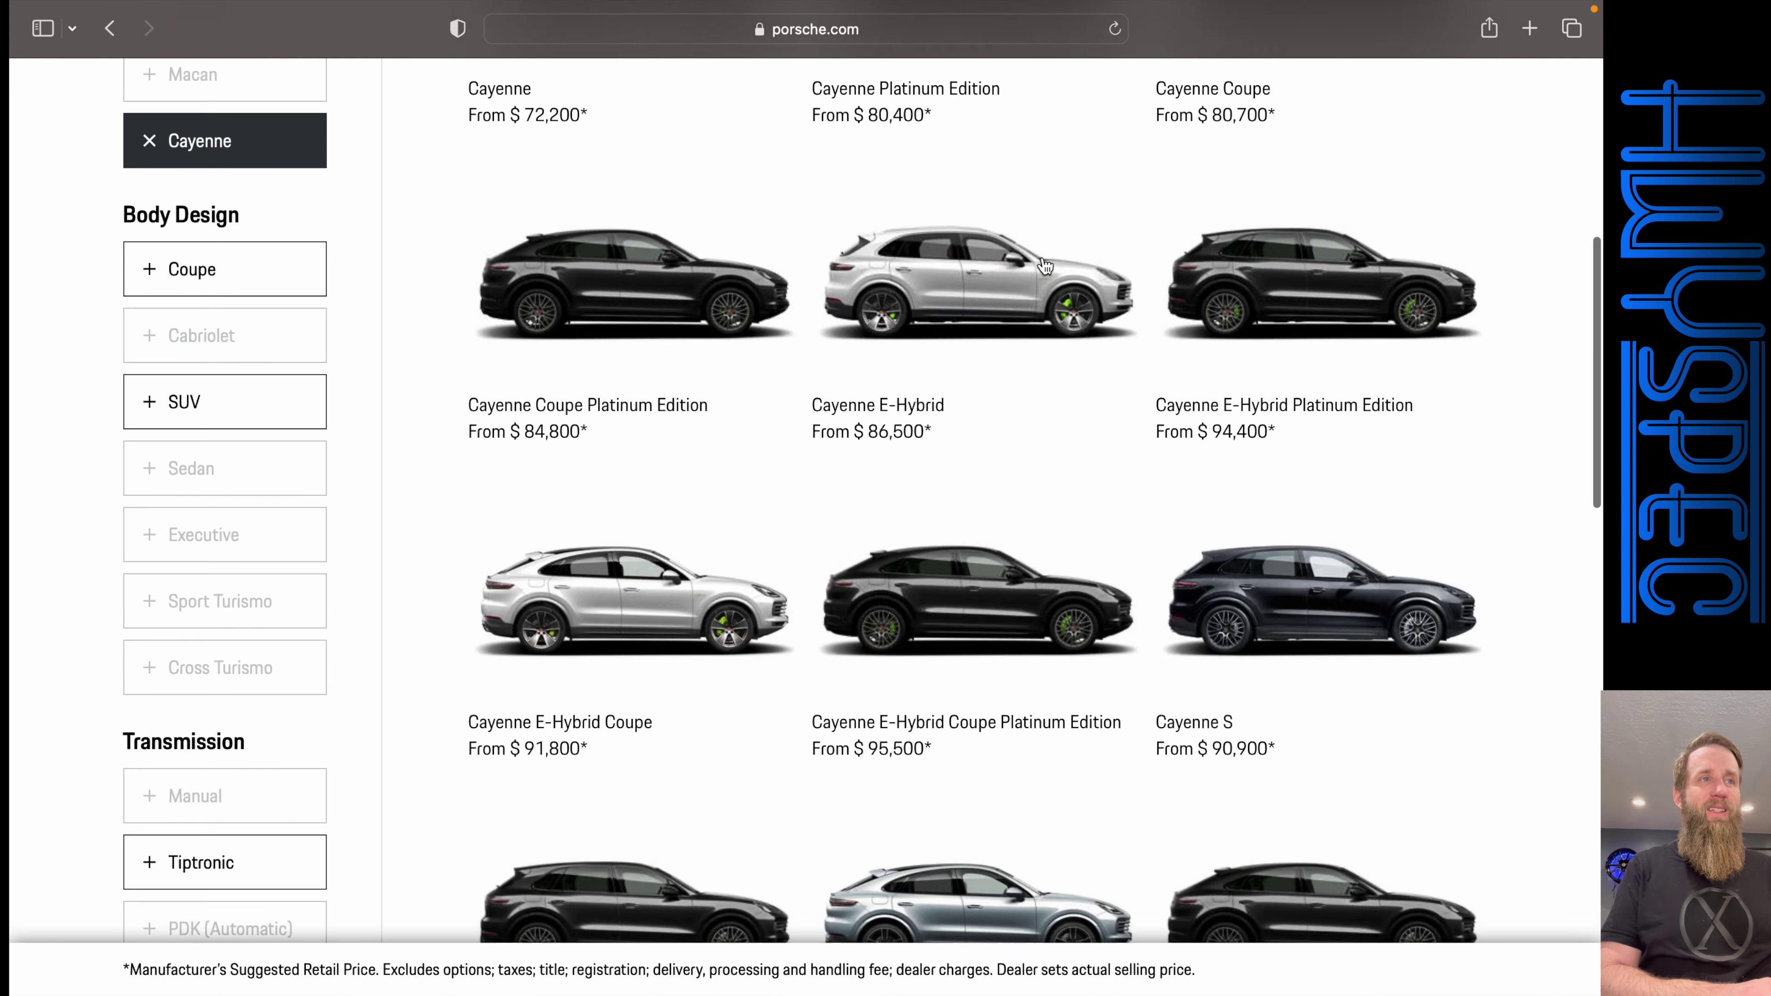
pyautogui.scroll(-4, 1045, 265)
pyautogui.scroll(-6, 1045, 266)
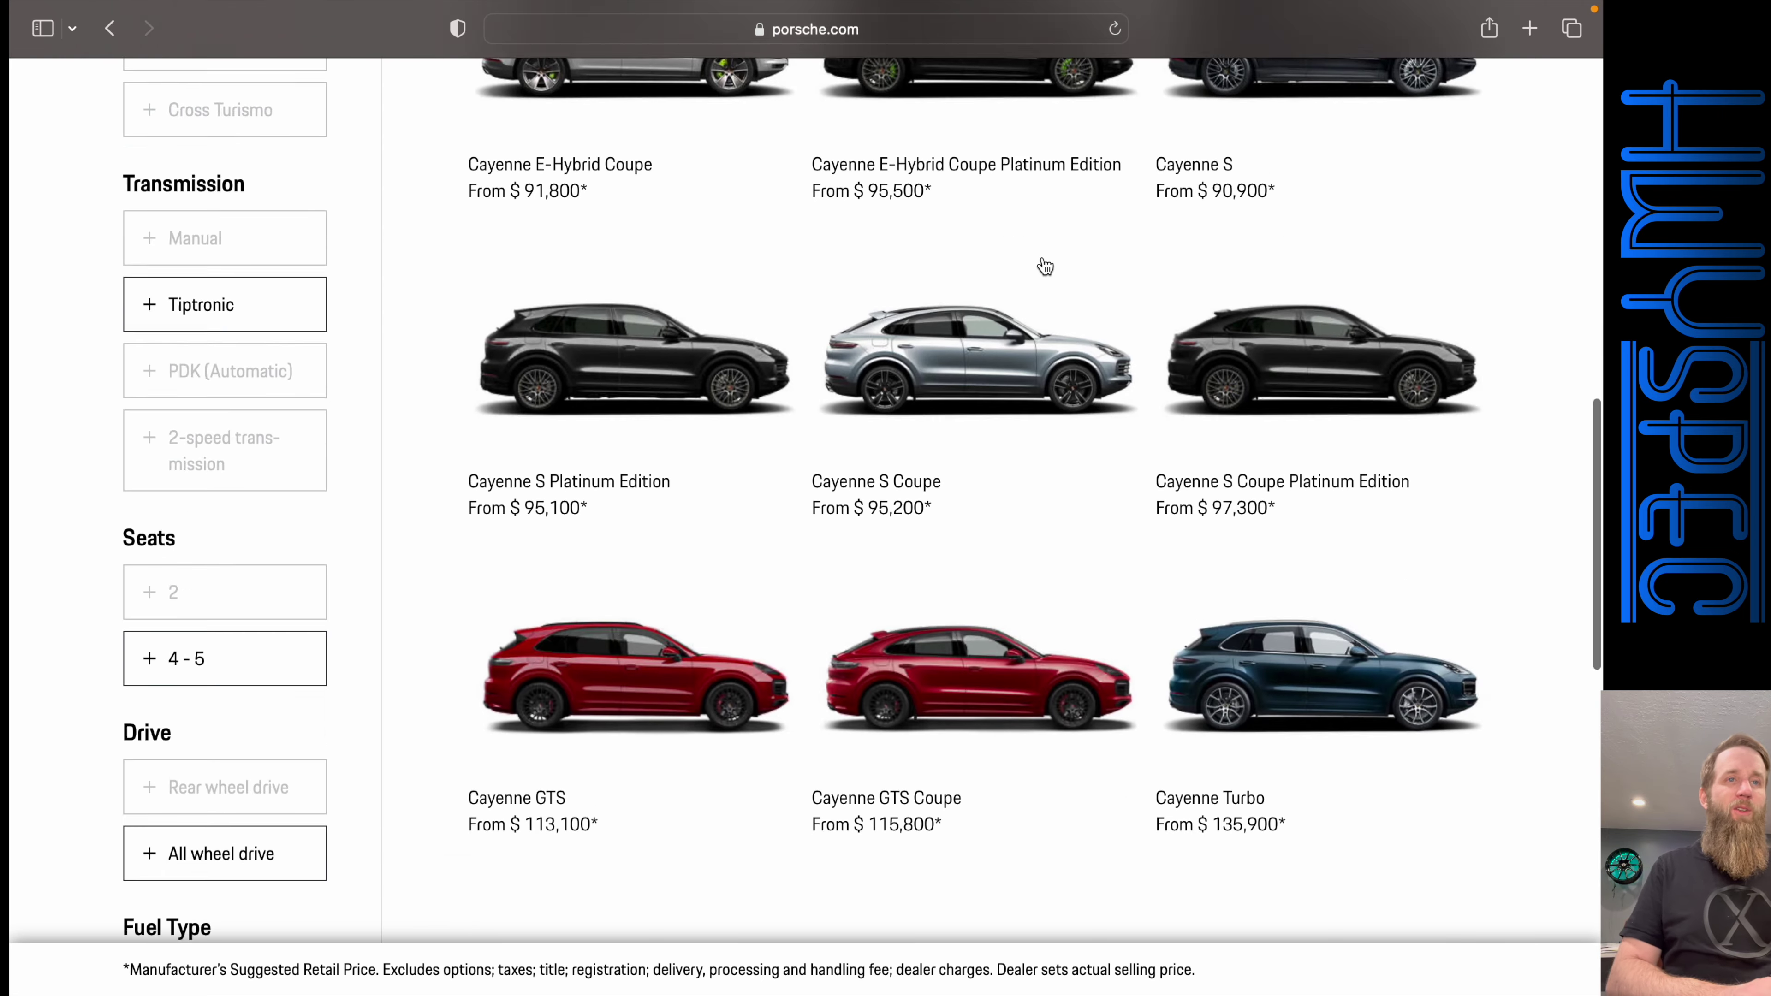
pyautogui.scroll(-2, 1045, 266)
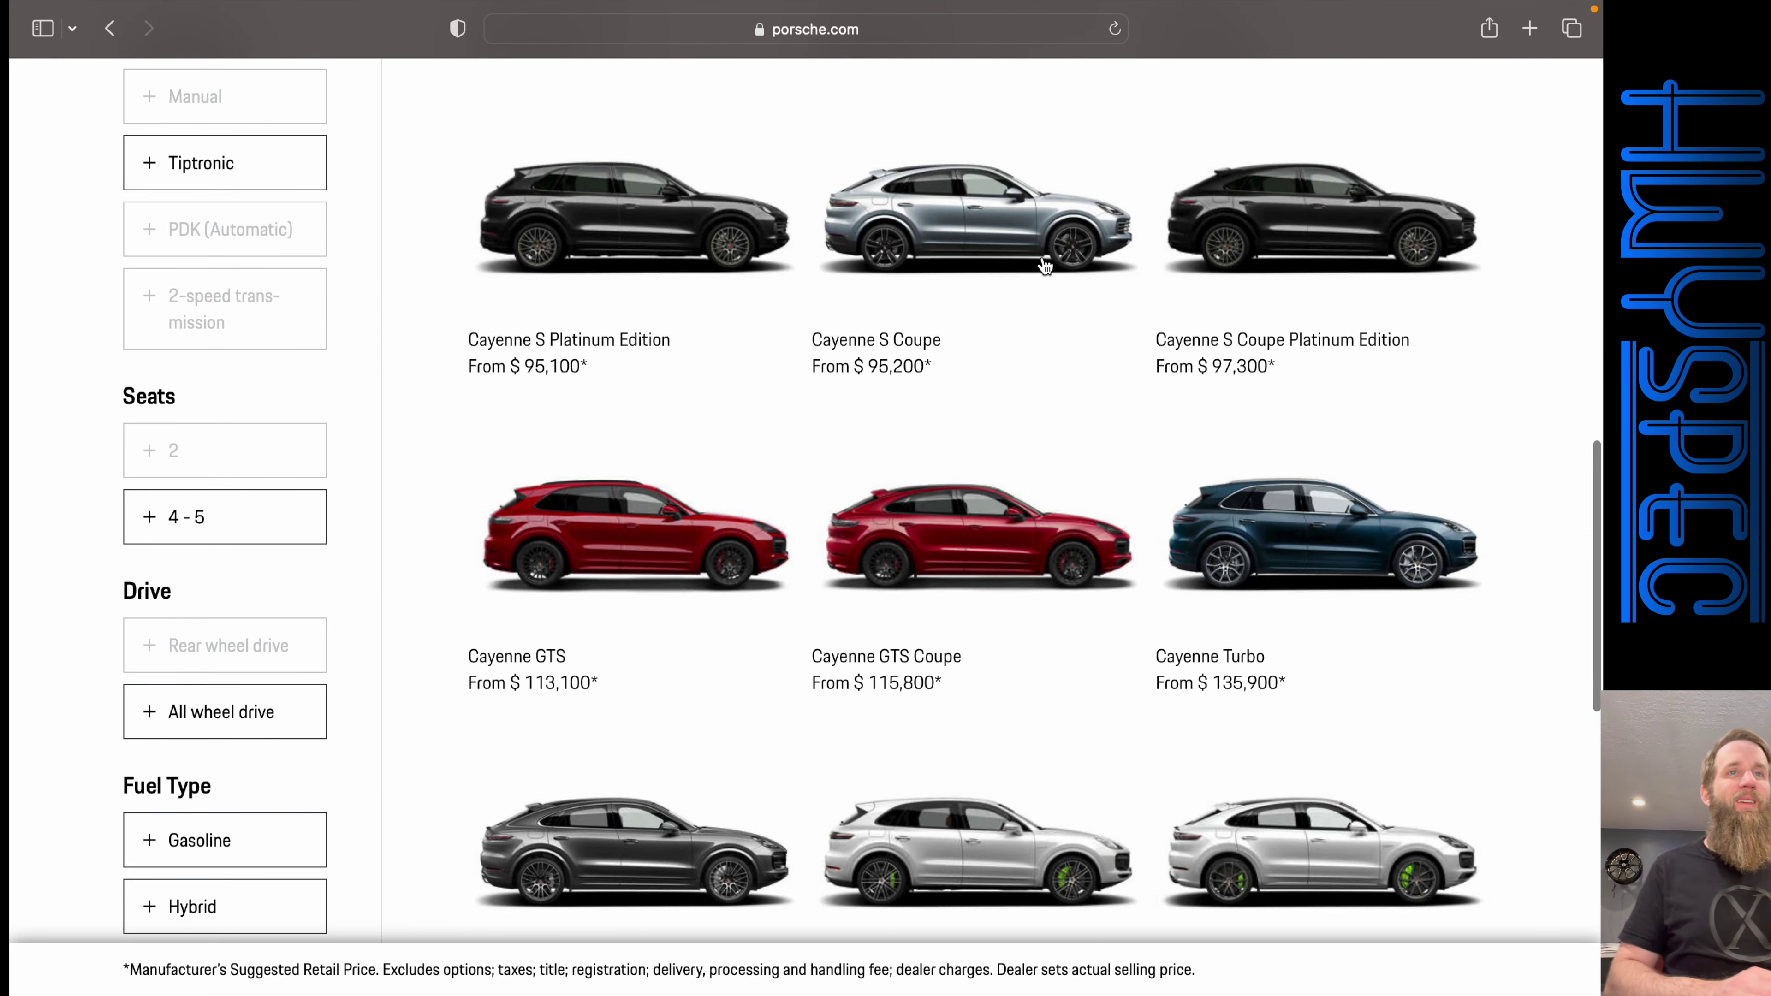
pyautogui.scroll(-3, 1045, 266)
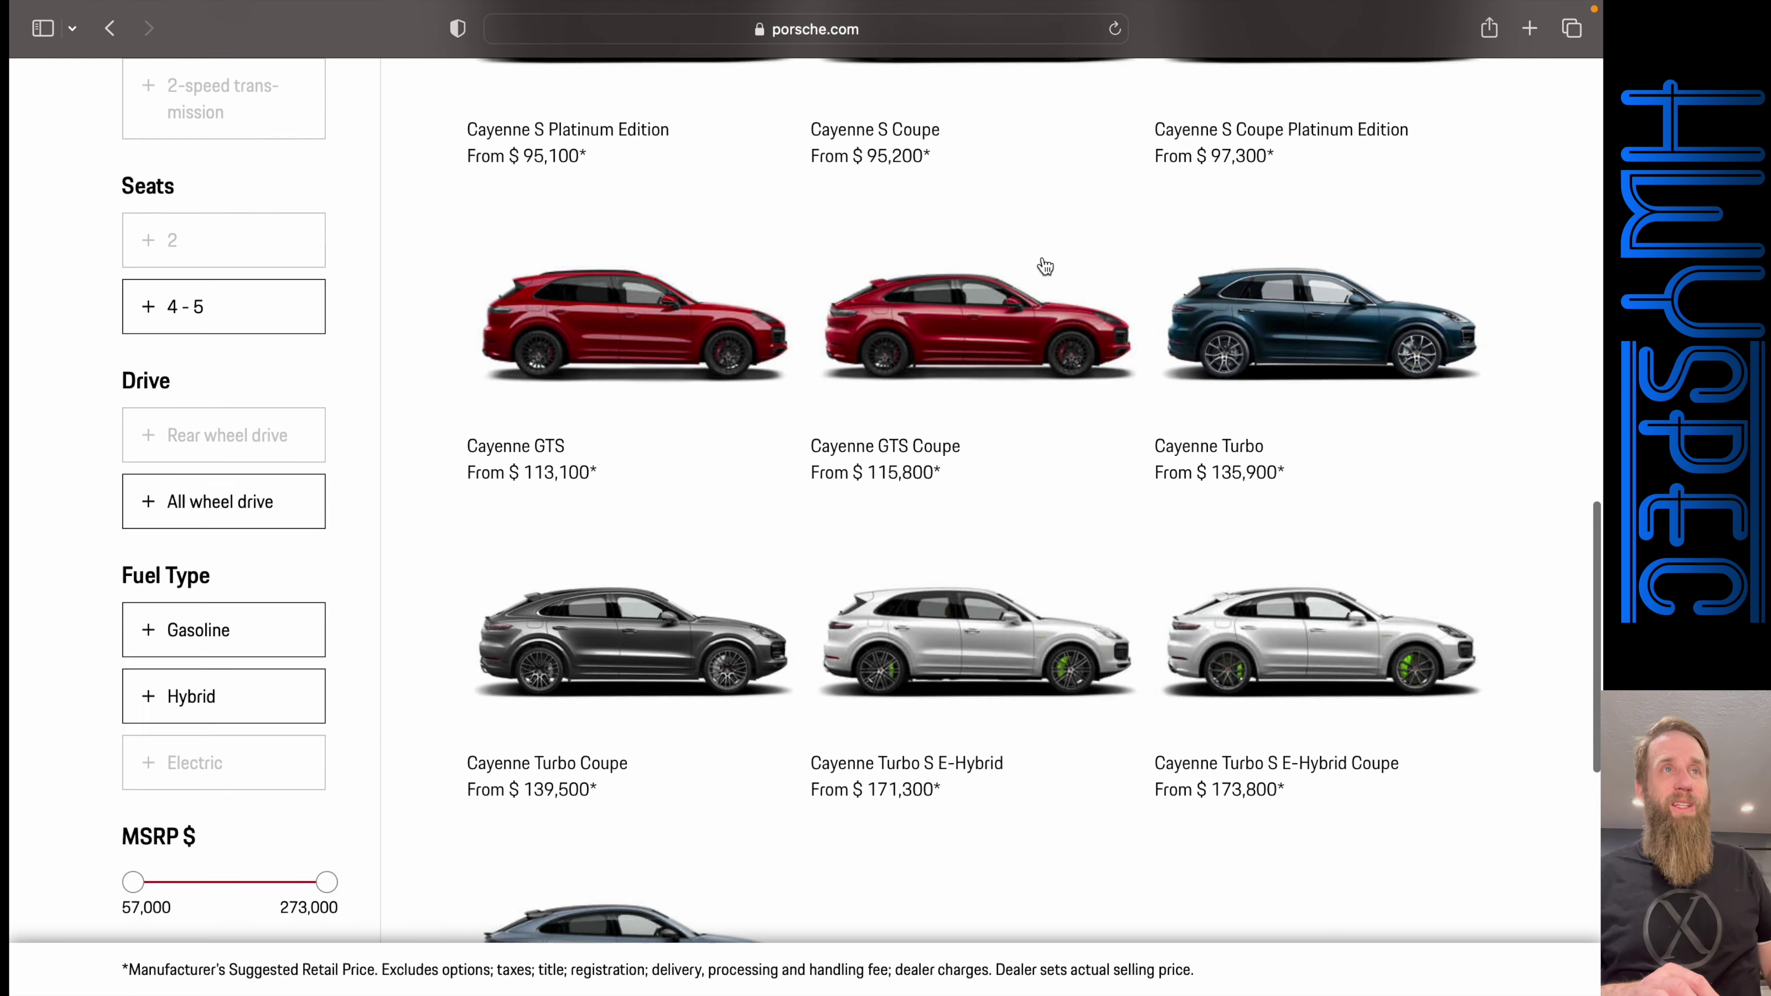
pyautogui.scroll(-1, 1046, 265)
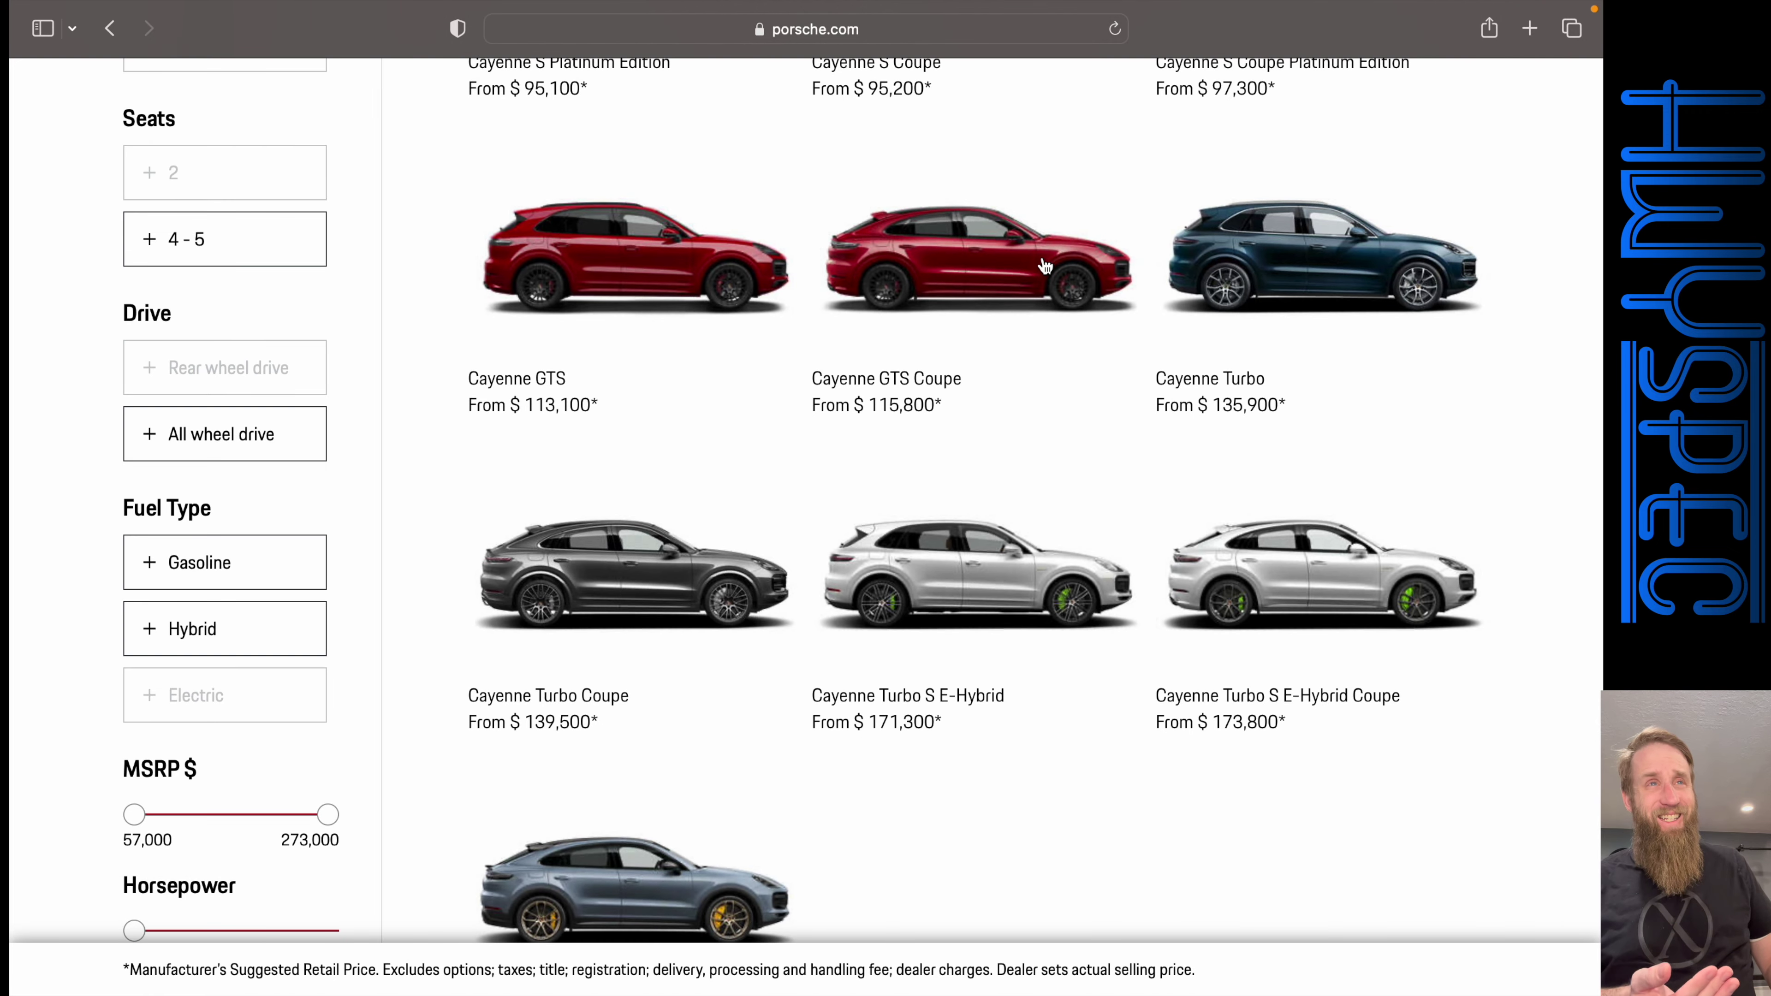
pyautogui.scroll(-4, 1045, 265)
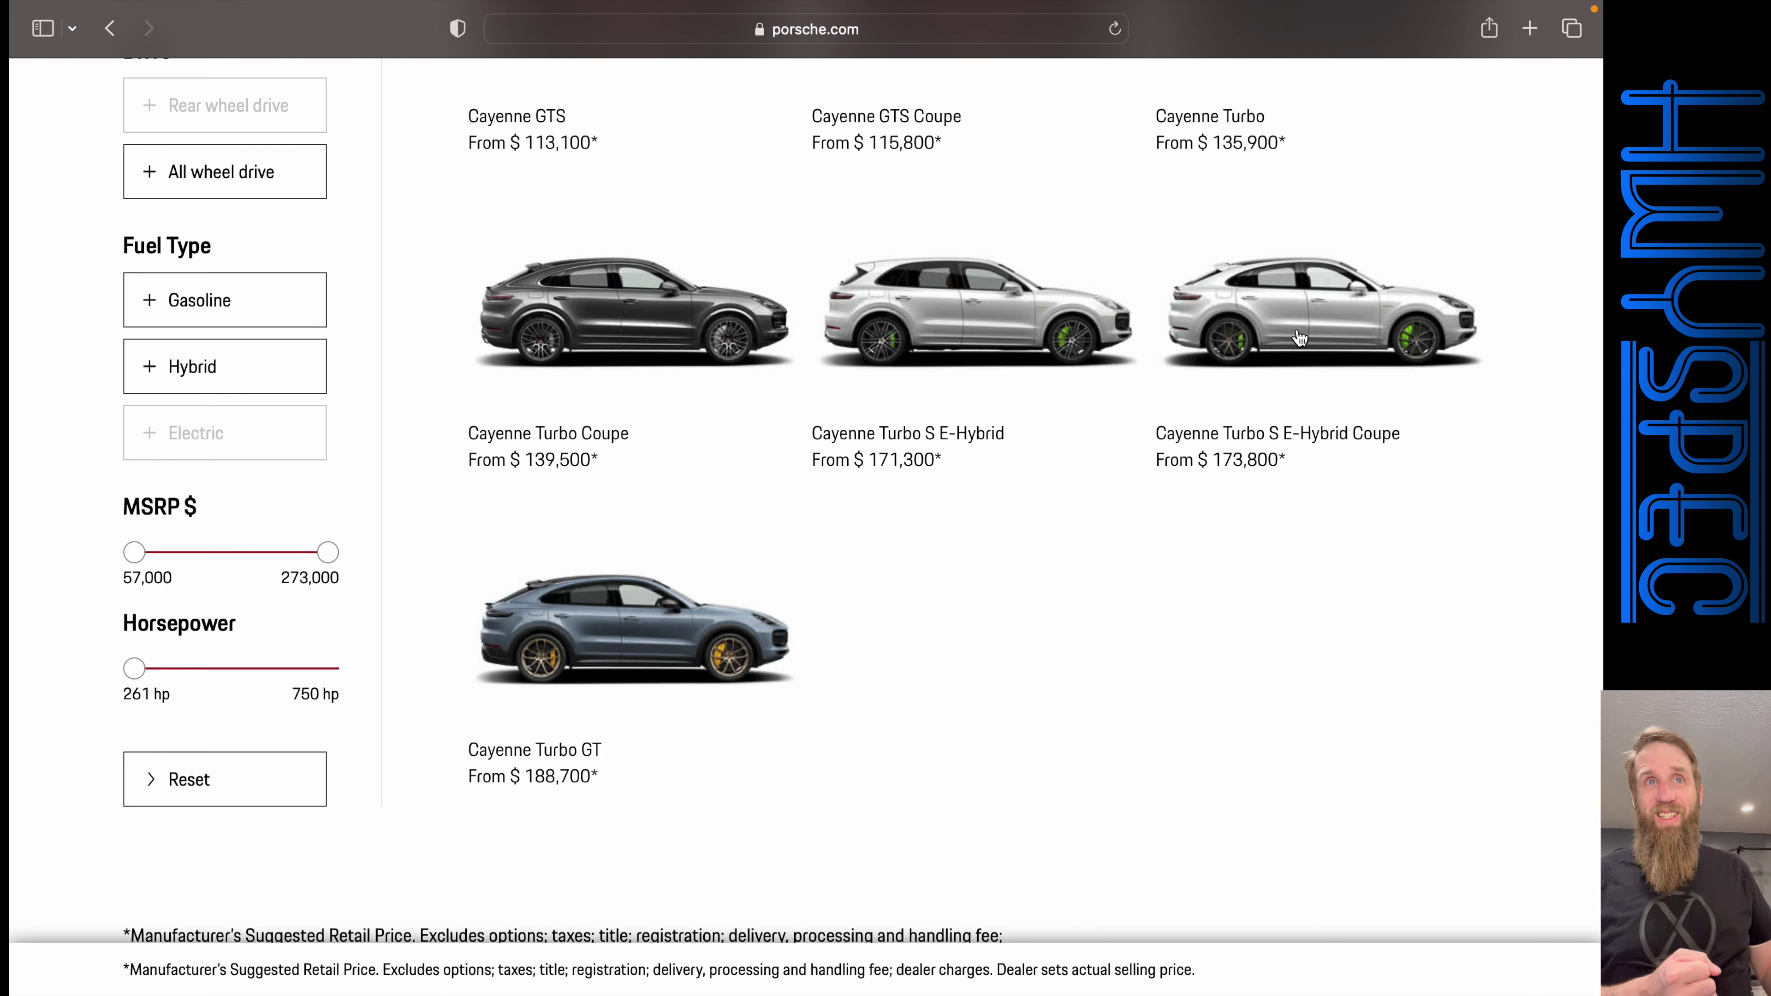
# - Start configuring the Cayenne GTS Coupe
pyautogui.scroll(6, 1300, 338)
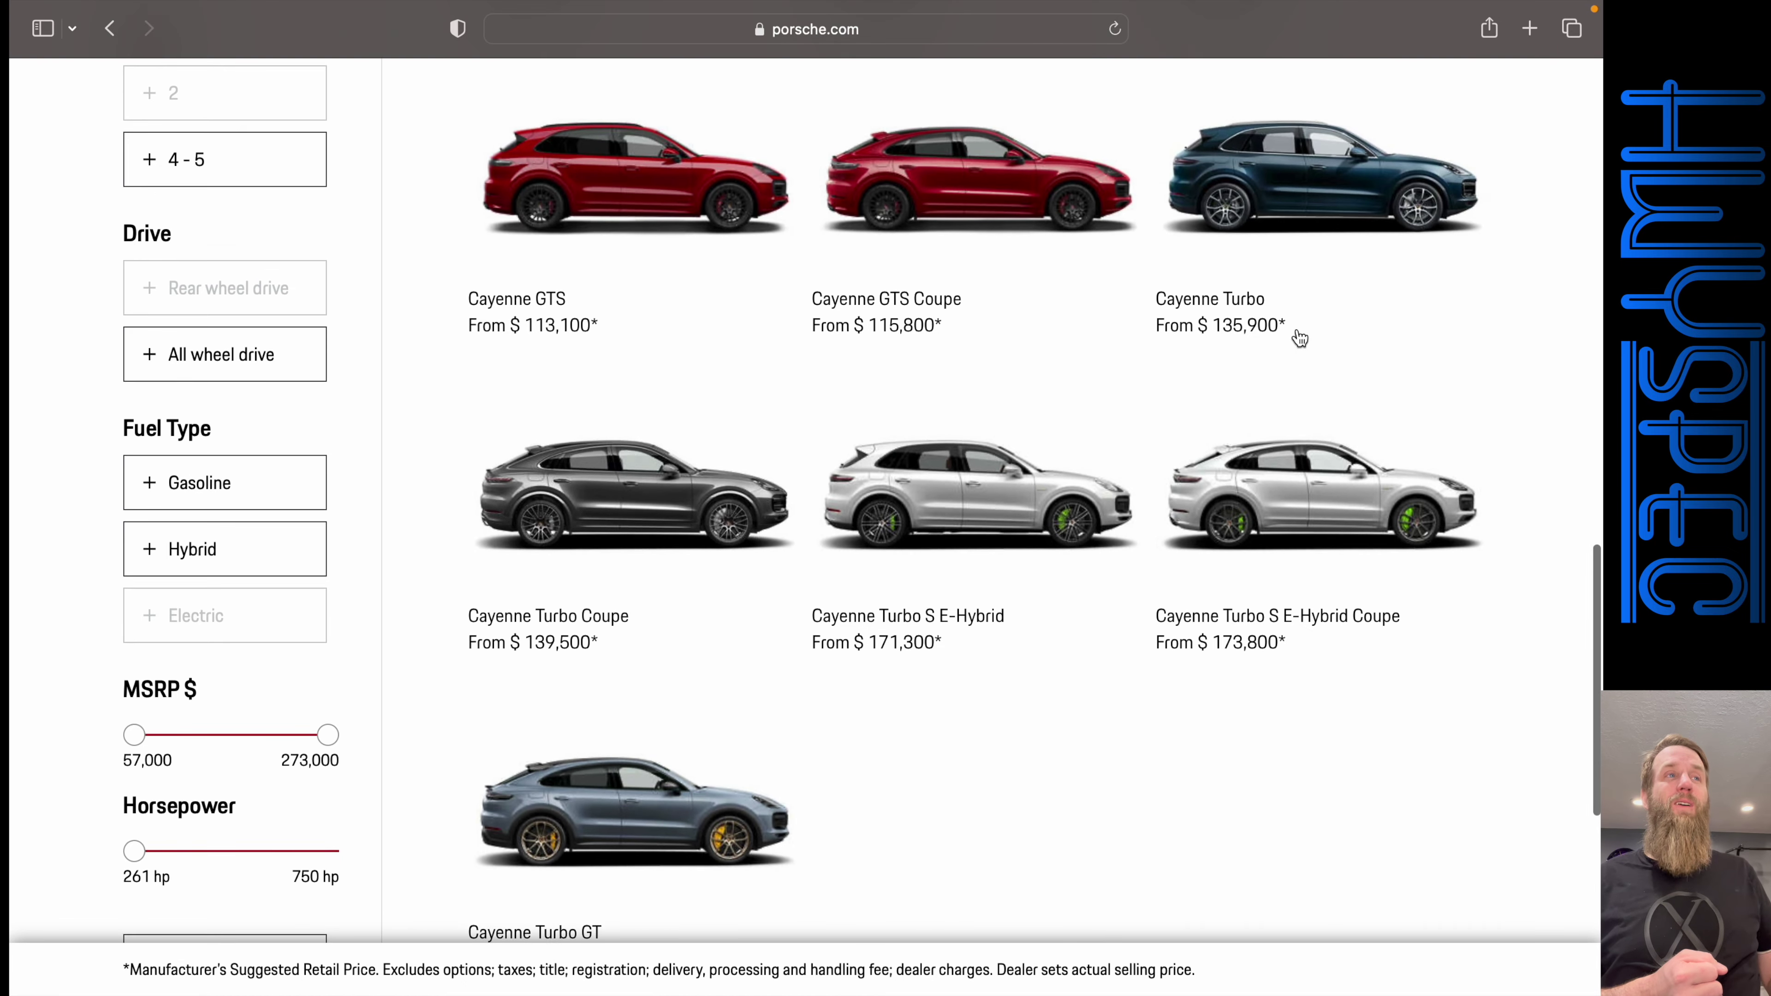
pyautogui.scroll(1, 1301, 337)
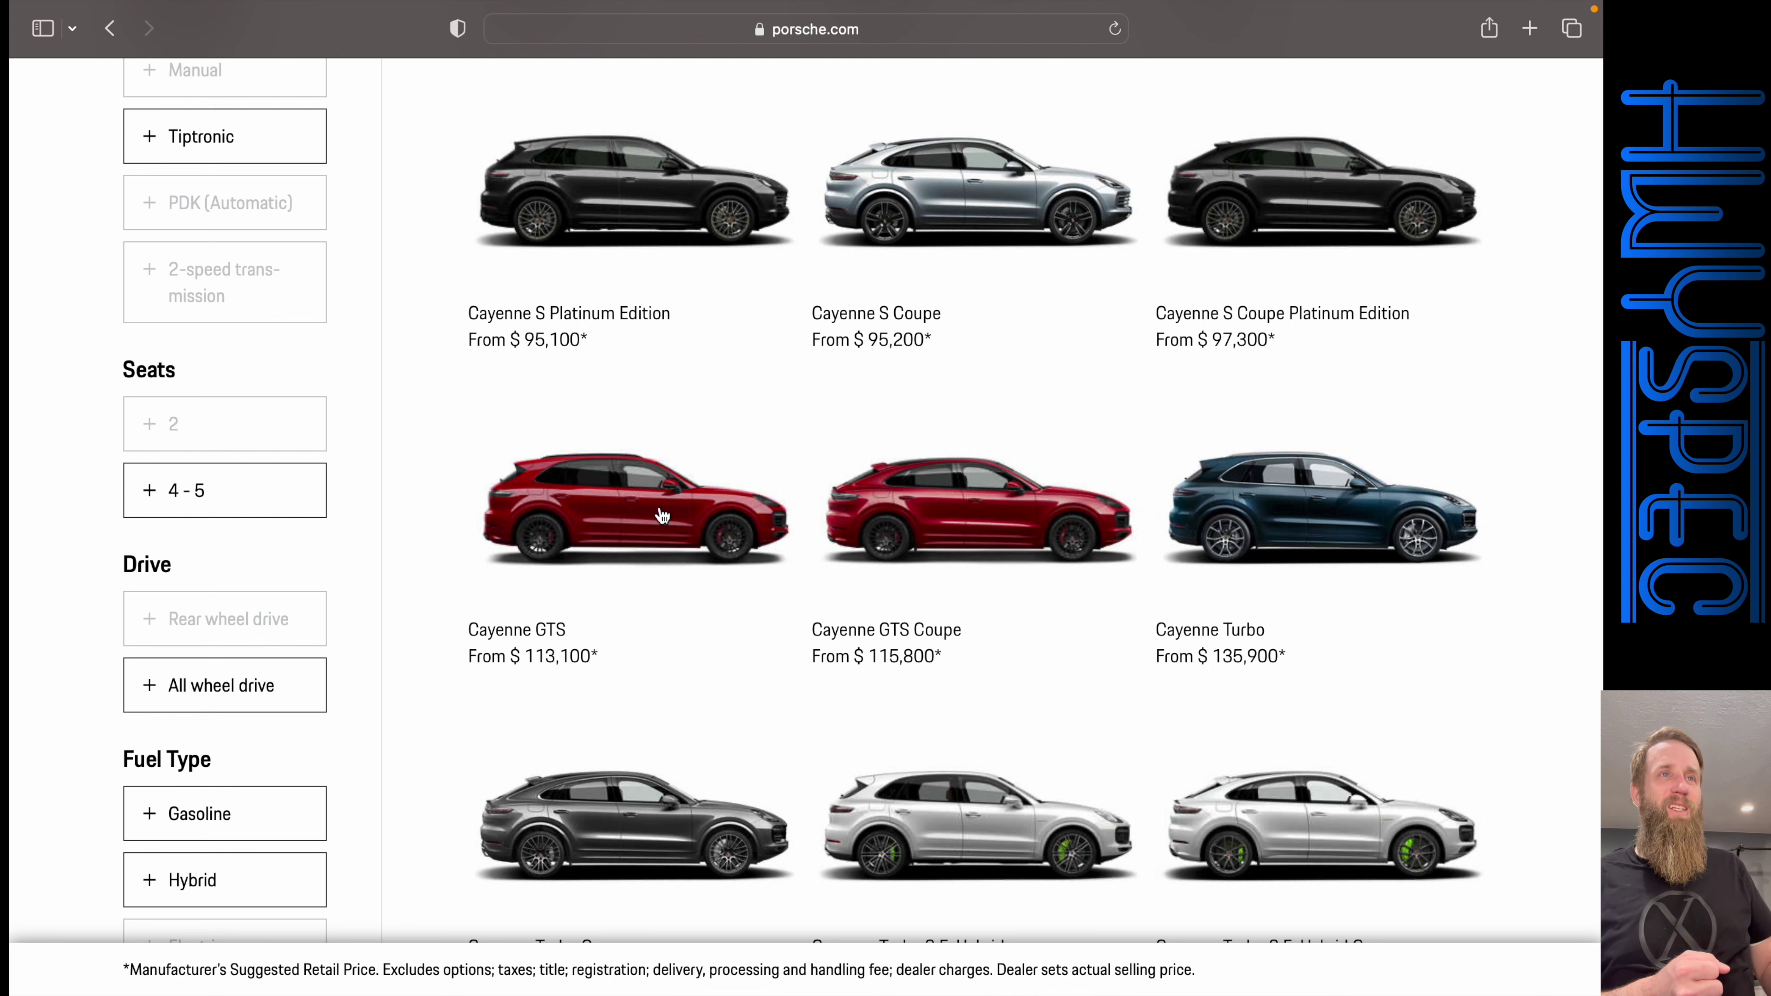
pyautogui.click(1005, 518)
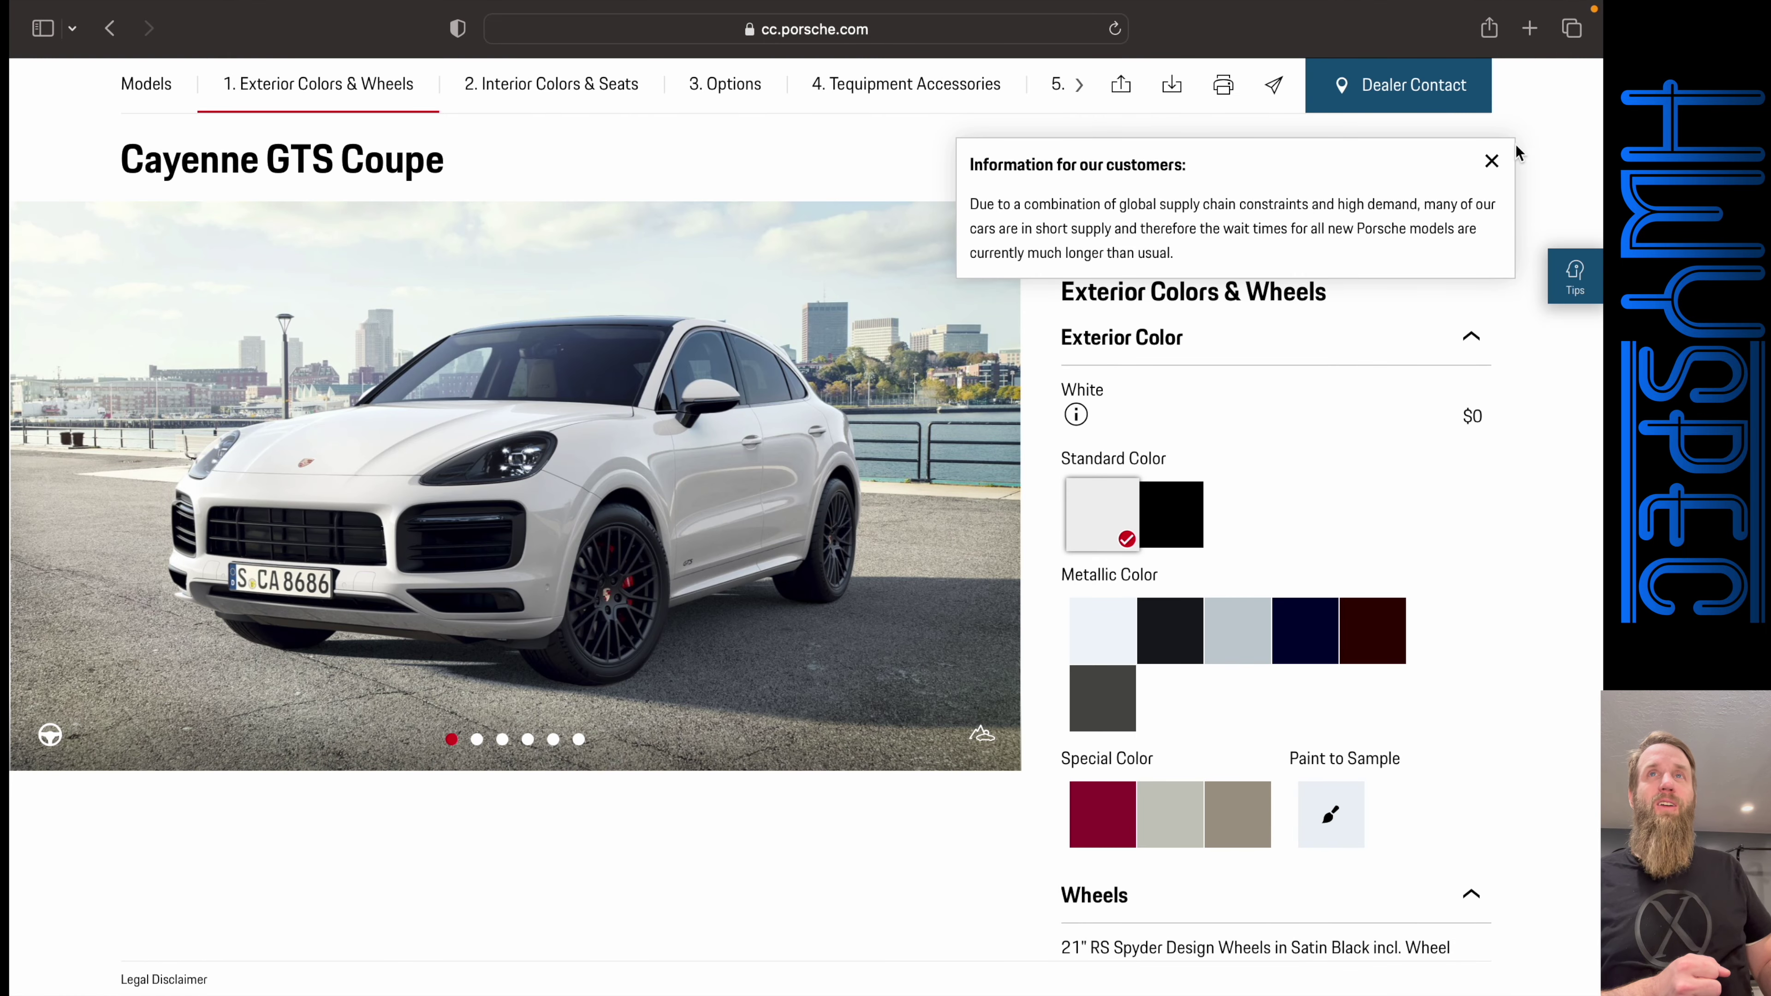
# - Dismiss the supply-chain customer notice and open the GTS Coupe's Technical Specifications
pyautogui.click(1493, 164)
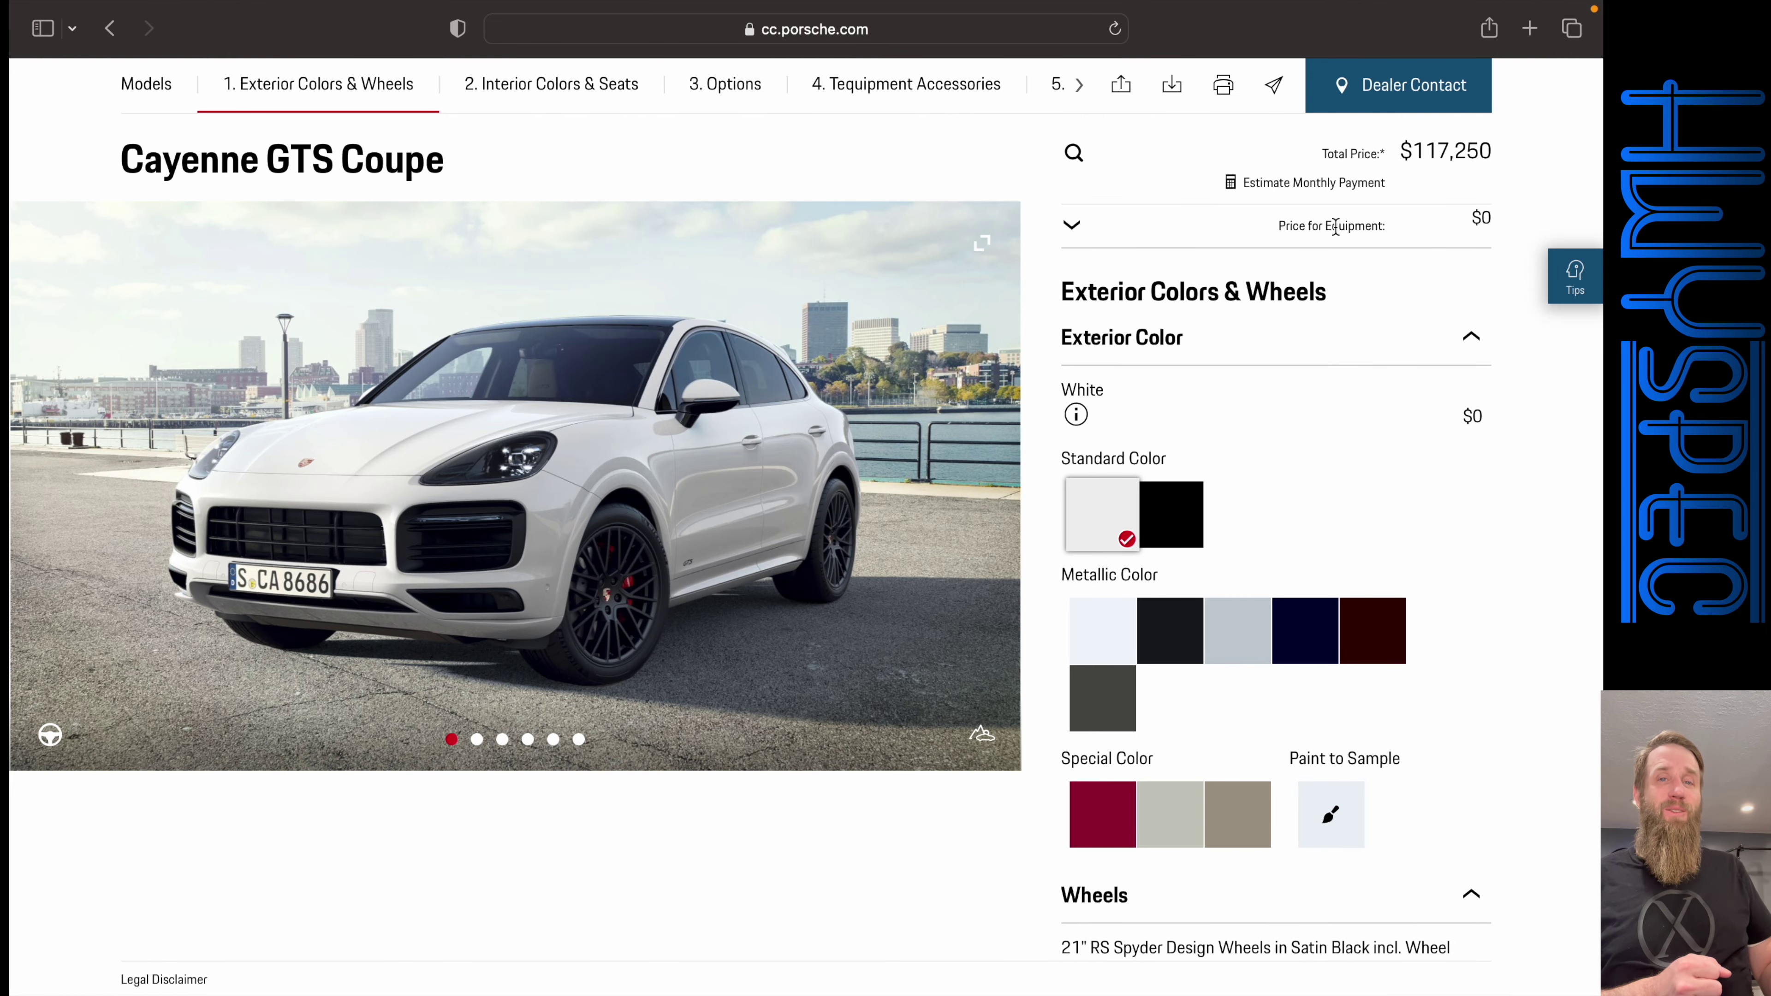
pyautogui.scroll(-20, 1280, 693)
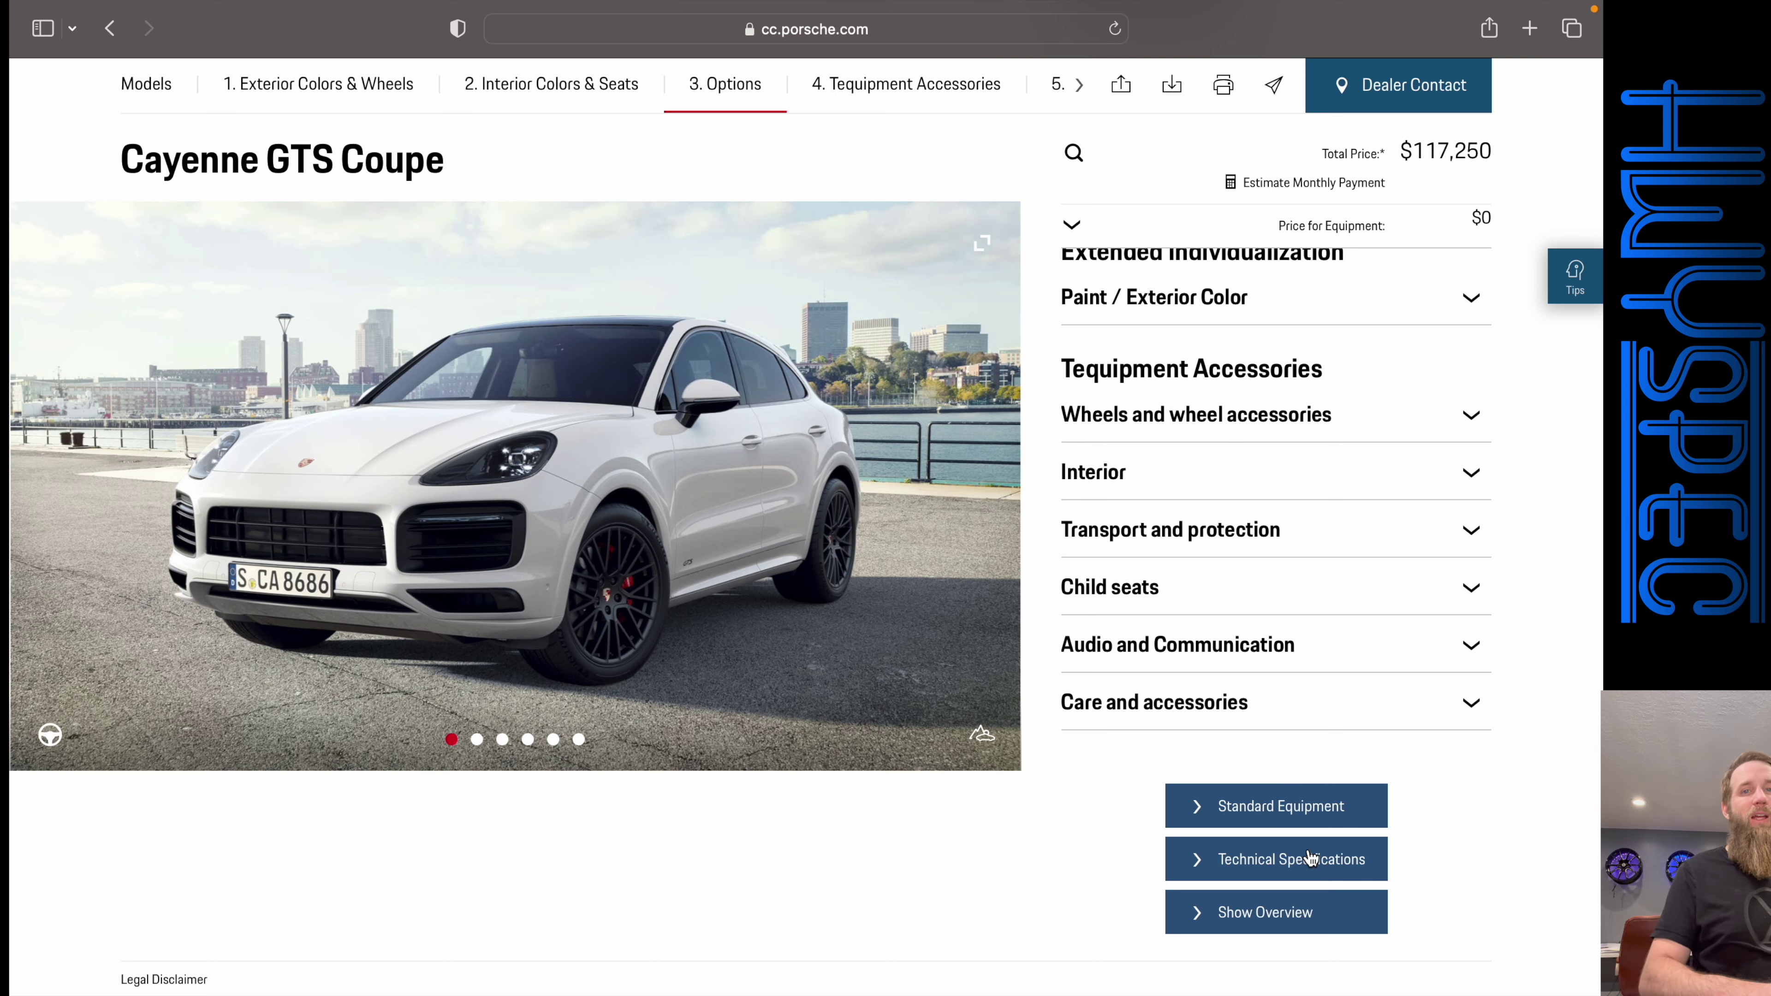
pyautogui.click(1334, 872)
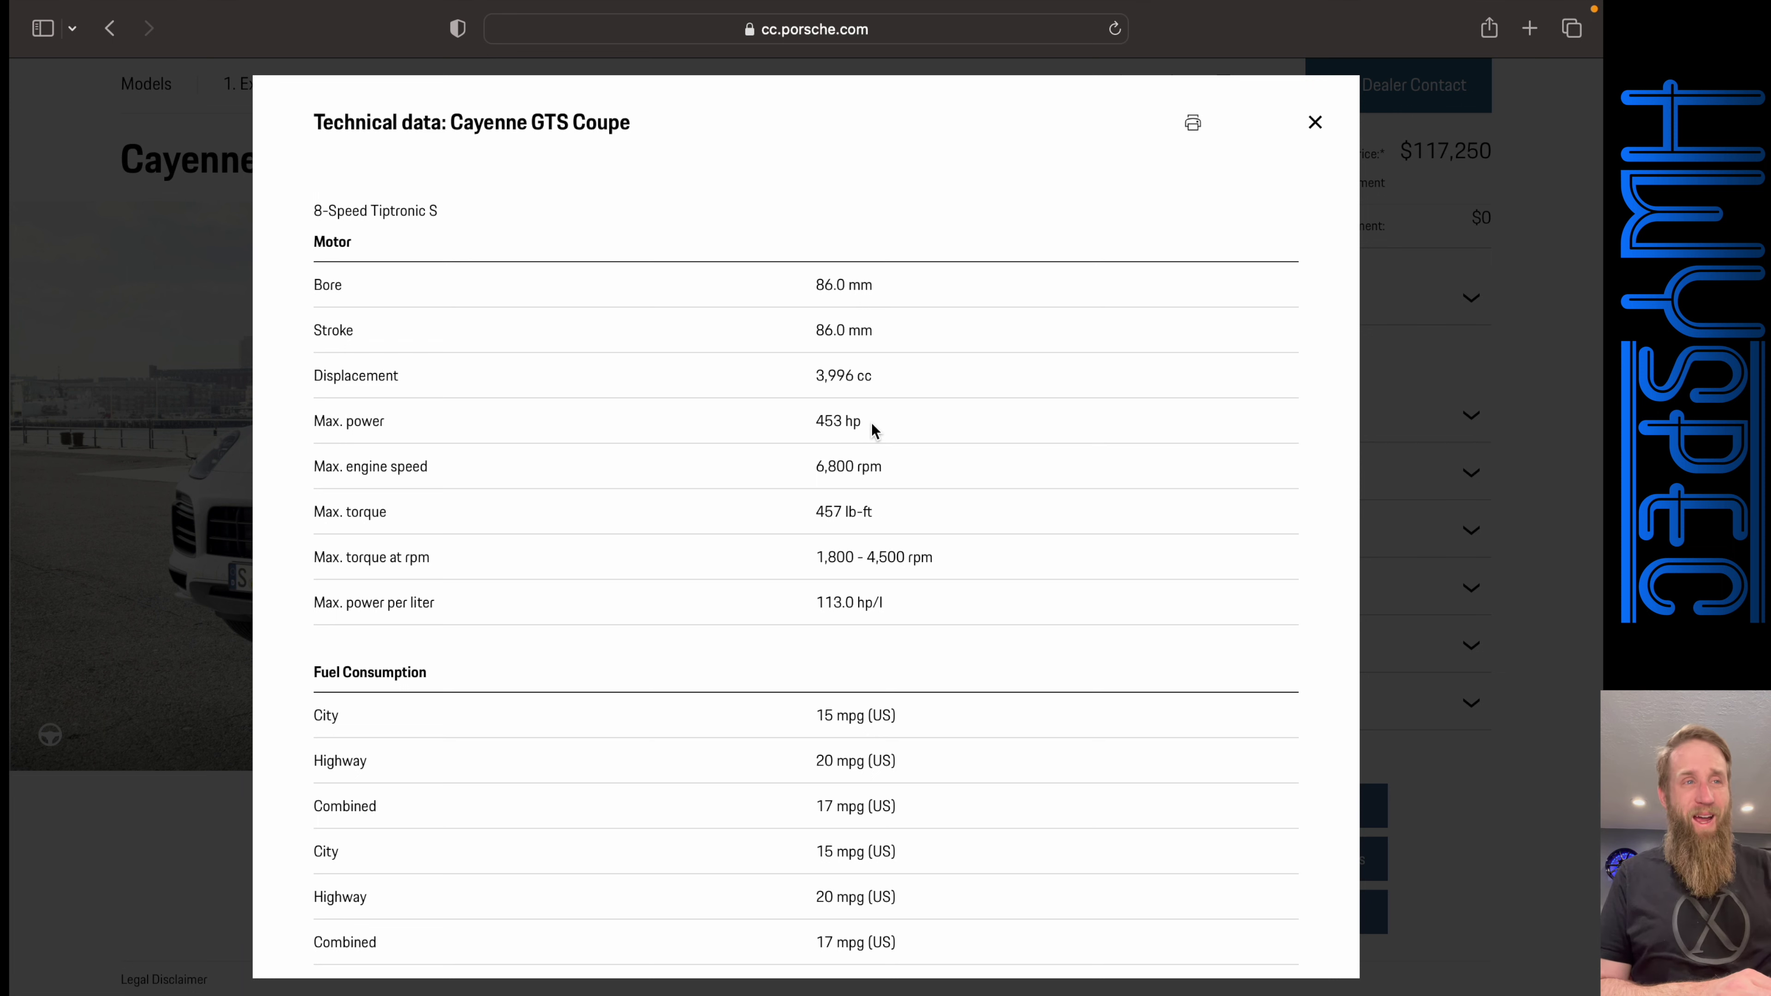
# - Review the technical data sheet, then close it and return to the $117,250 build
pyautogui.scroll(-5, 872, 422)
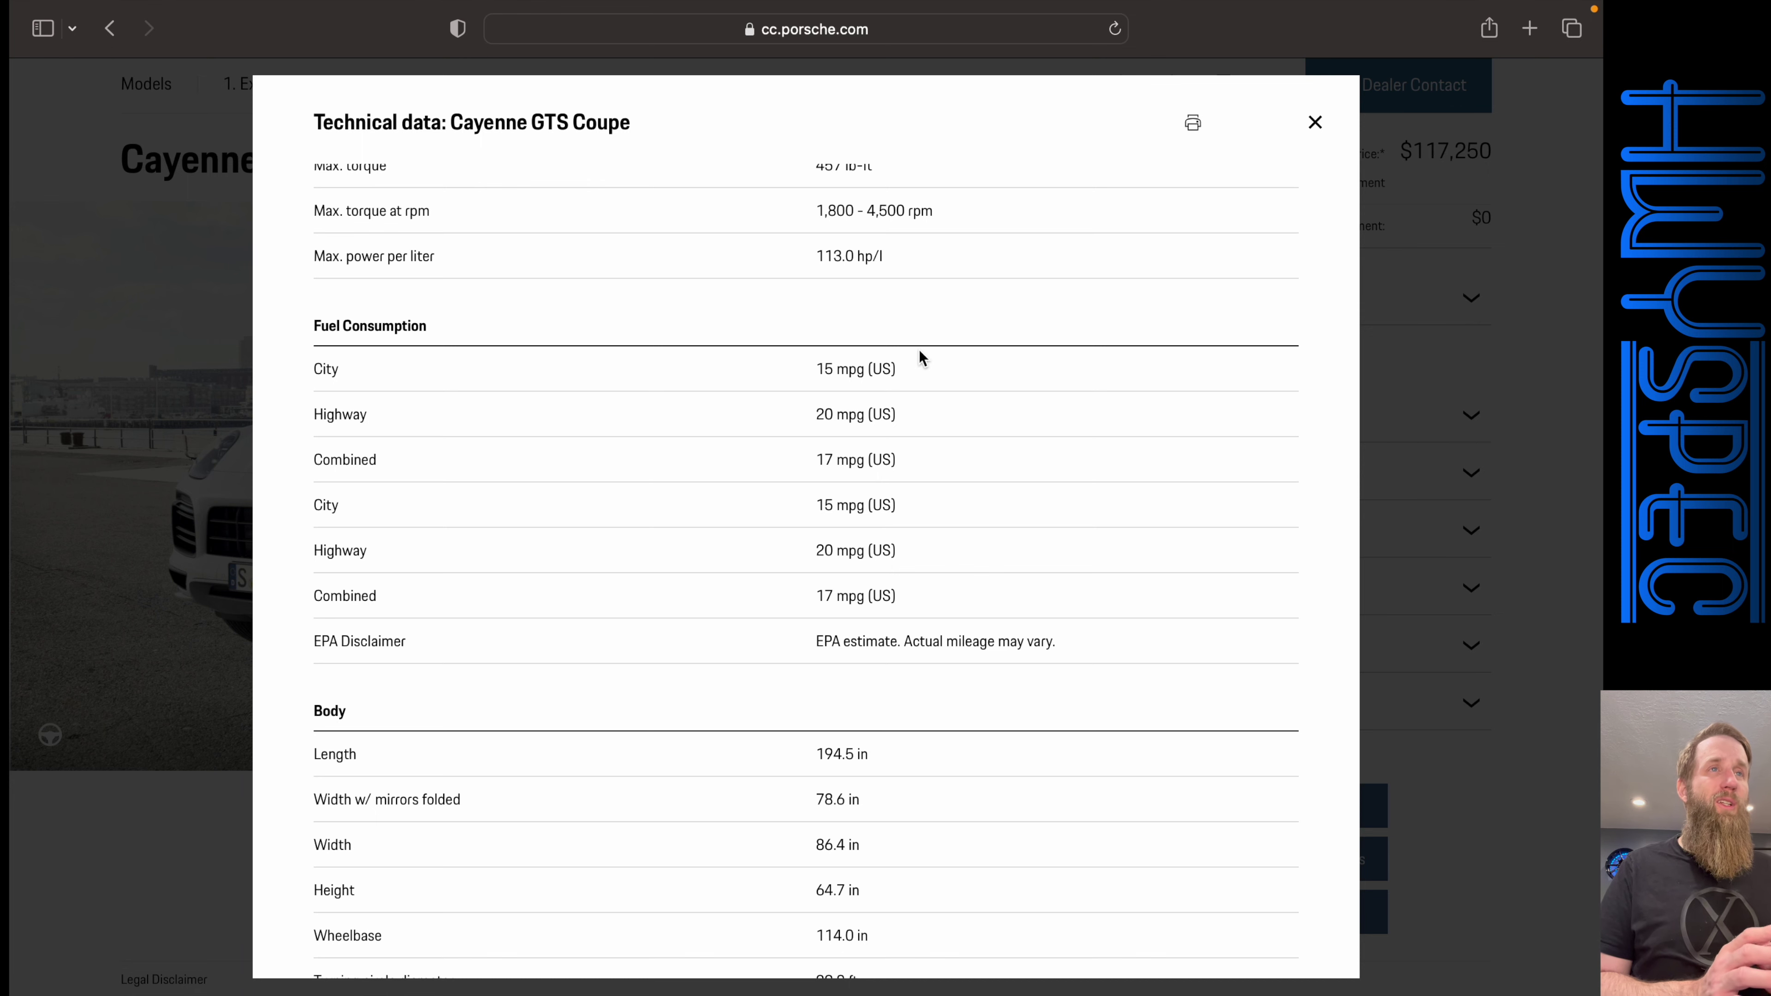
pyautogui.scroll(-10, 919, 350)
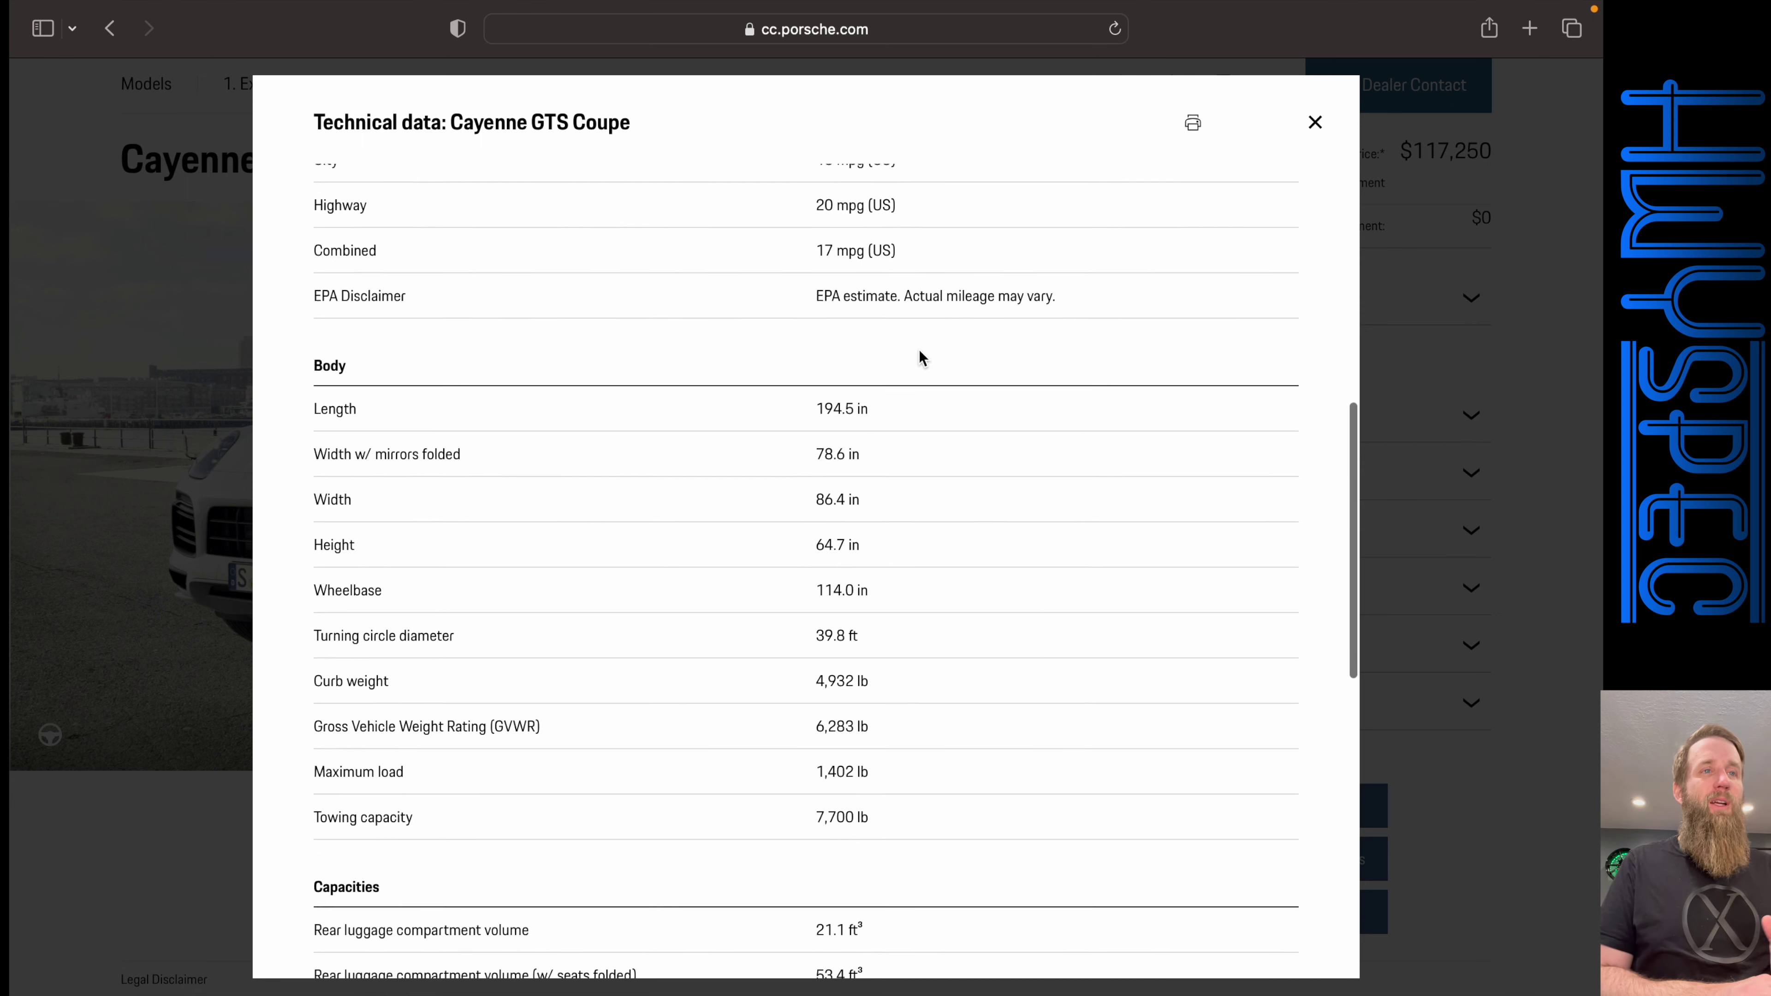
pyautogui.scroll(4, 920, 350)
pyautogui.scroll(1, 919, 356)
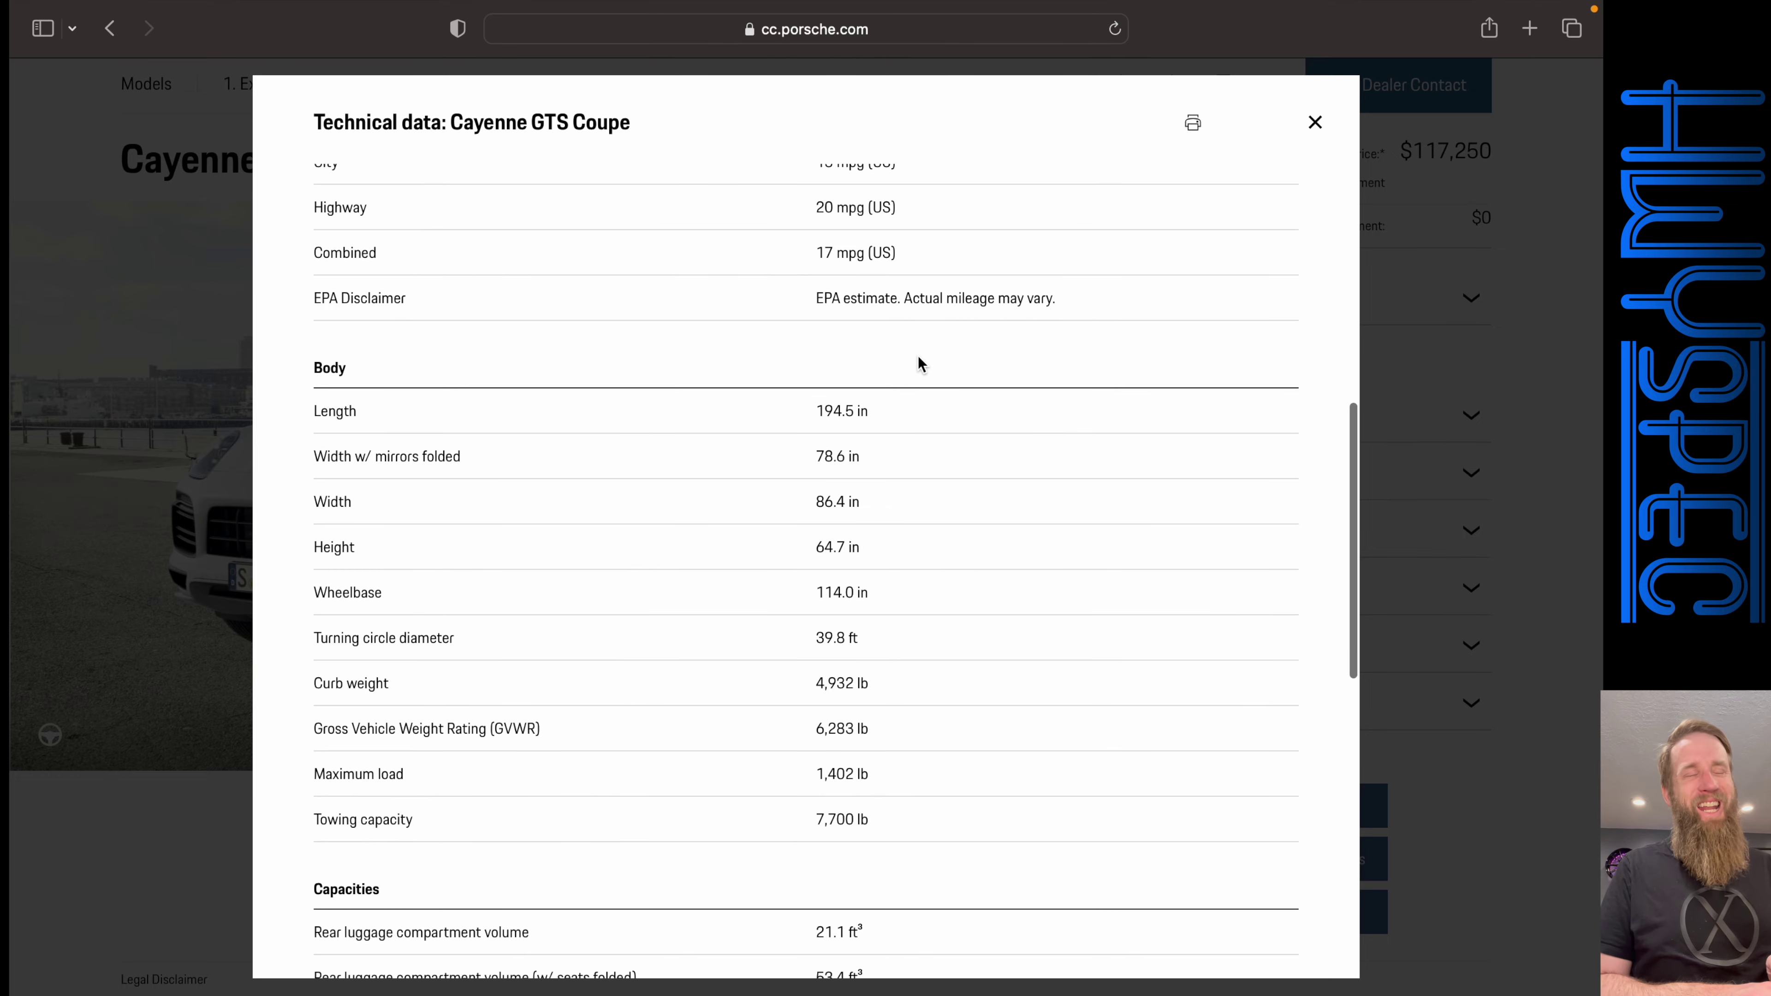
pyautogui.scroll(-10, 919, 364)
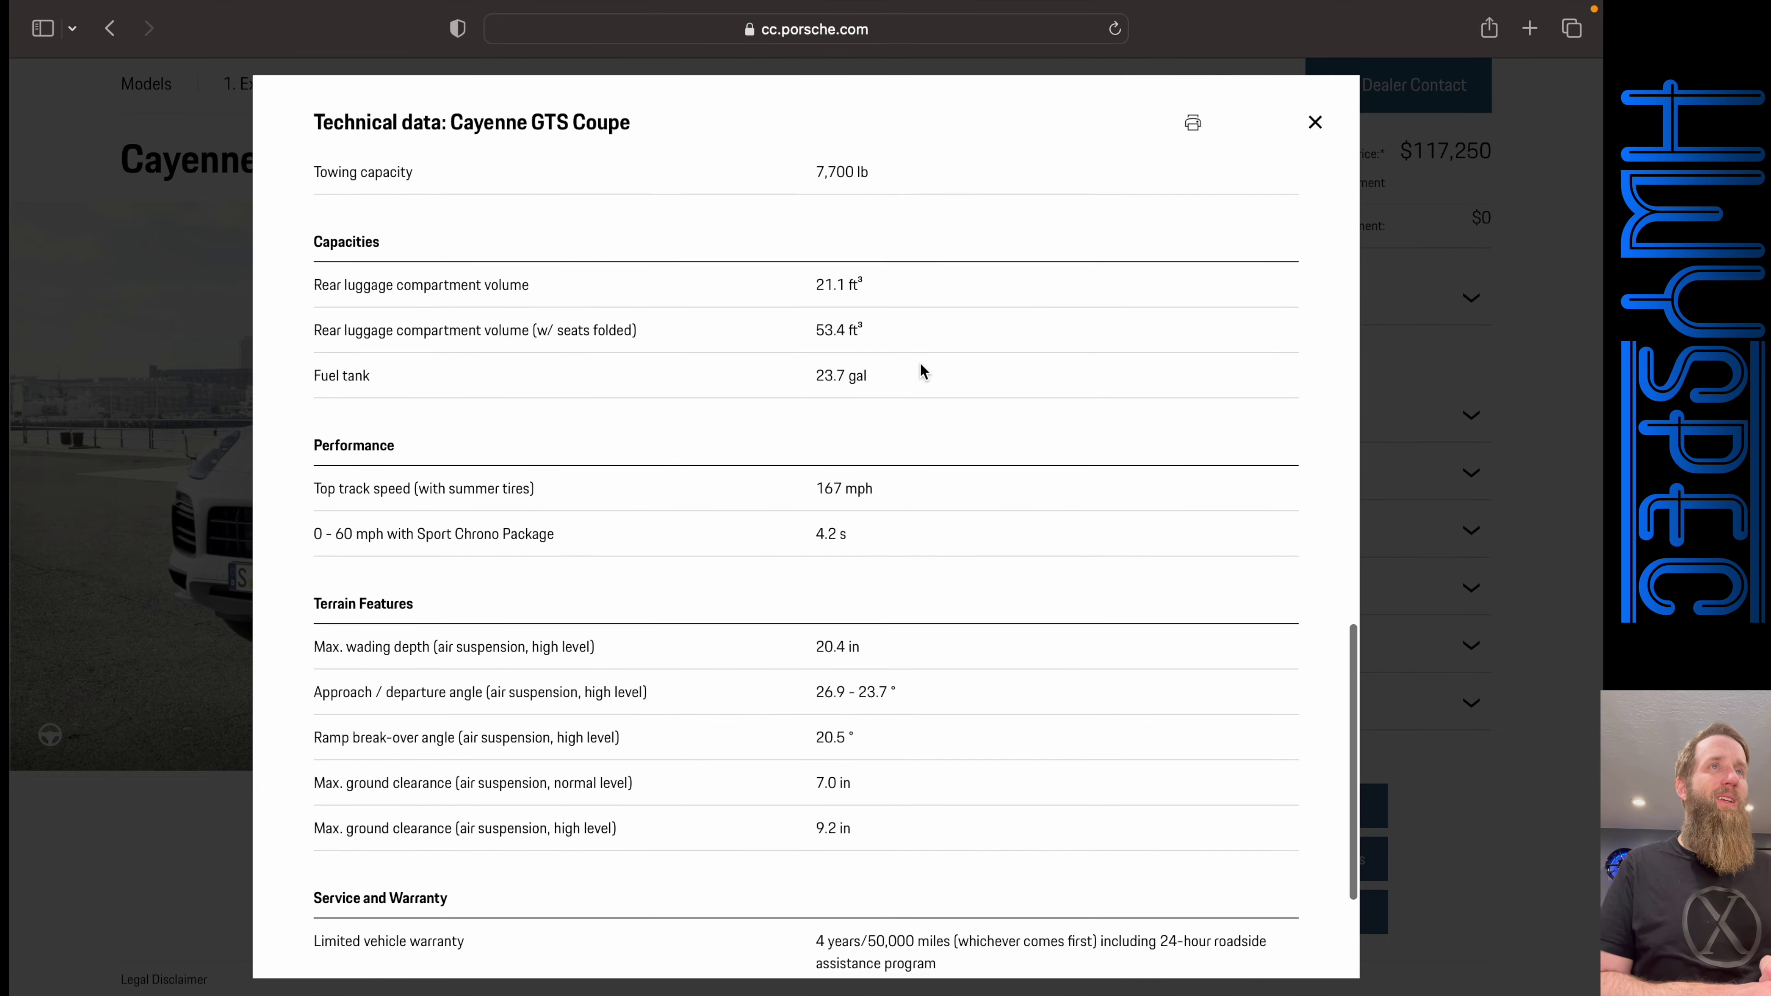
pyautogui.scroll(-2, 921, 370)
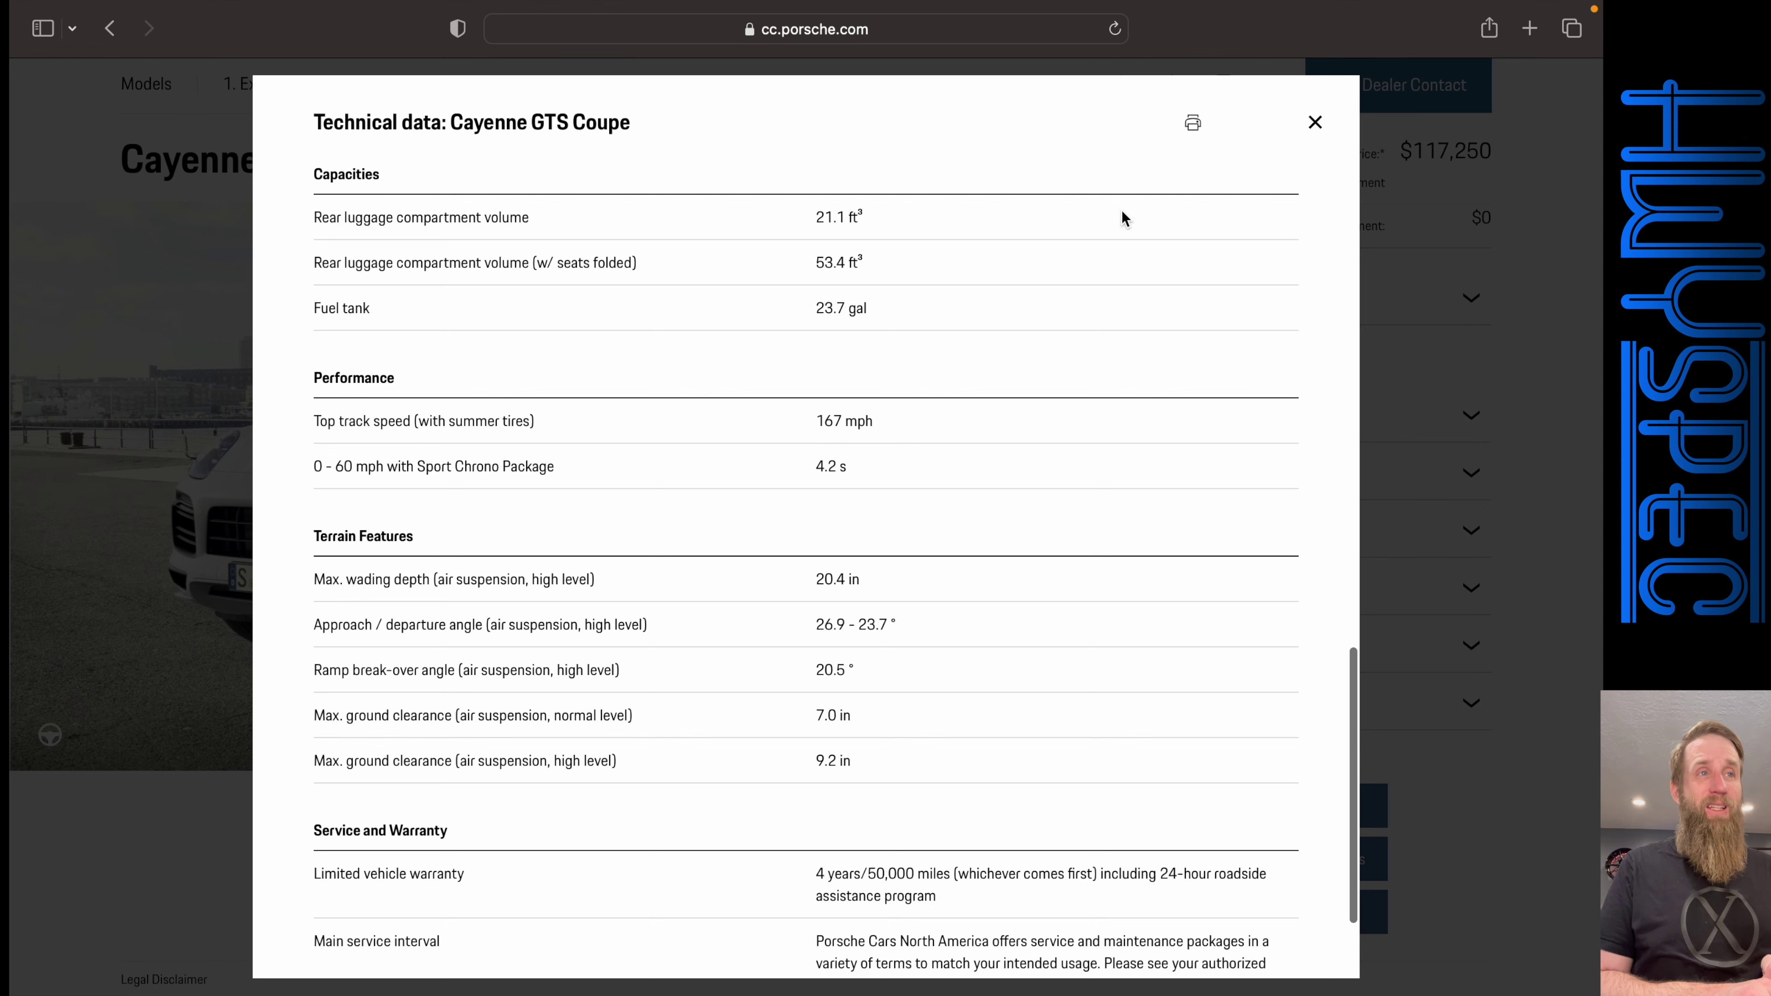
pyautogui.click(1314, 122)
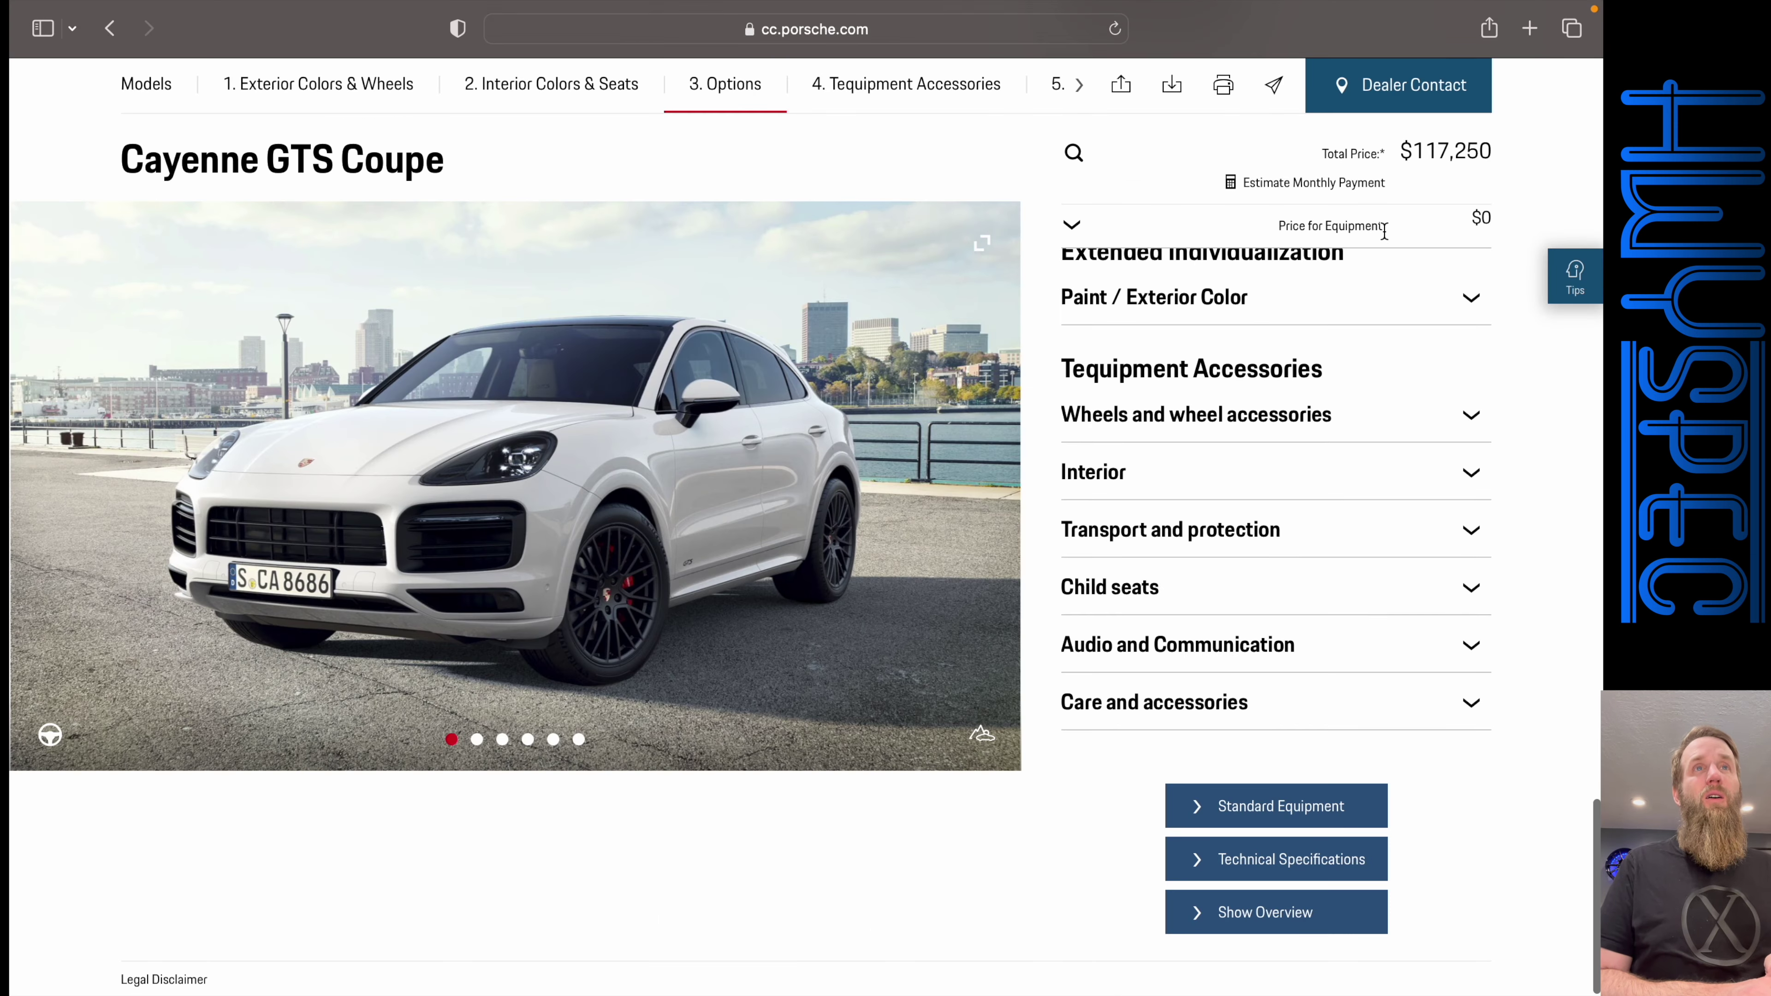
# - Dismiss the recommendations prompt and paint the car Carmine Red ($3,150), bringing the total to $120,400
pyautogui.scroll(20, 1393, 382)
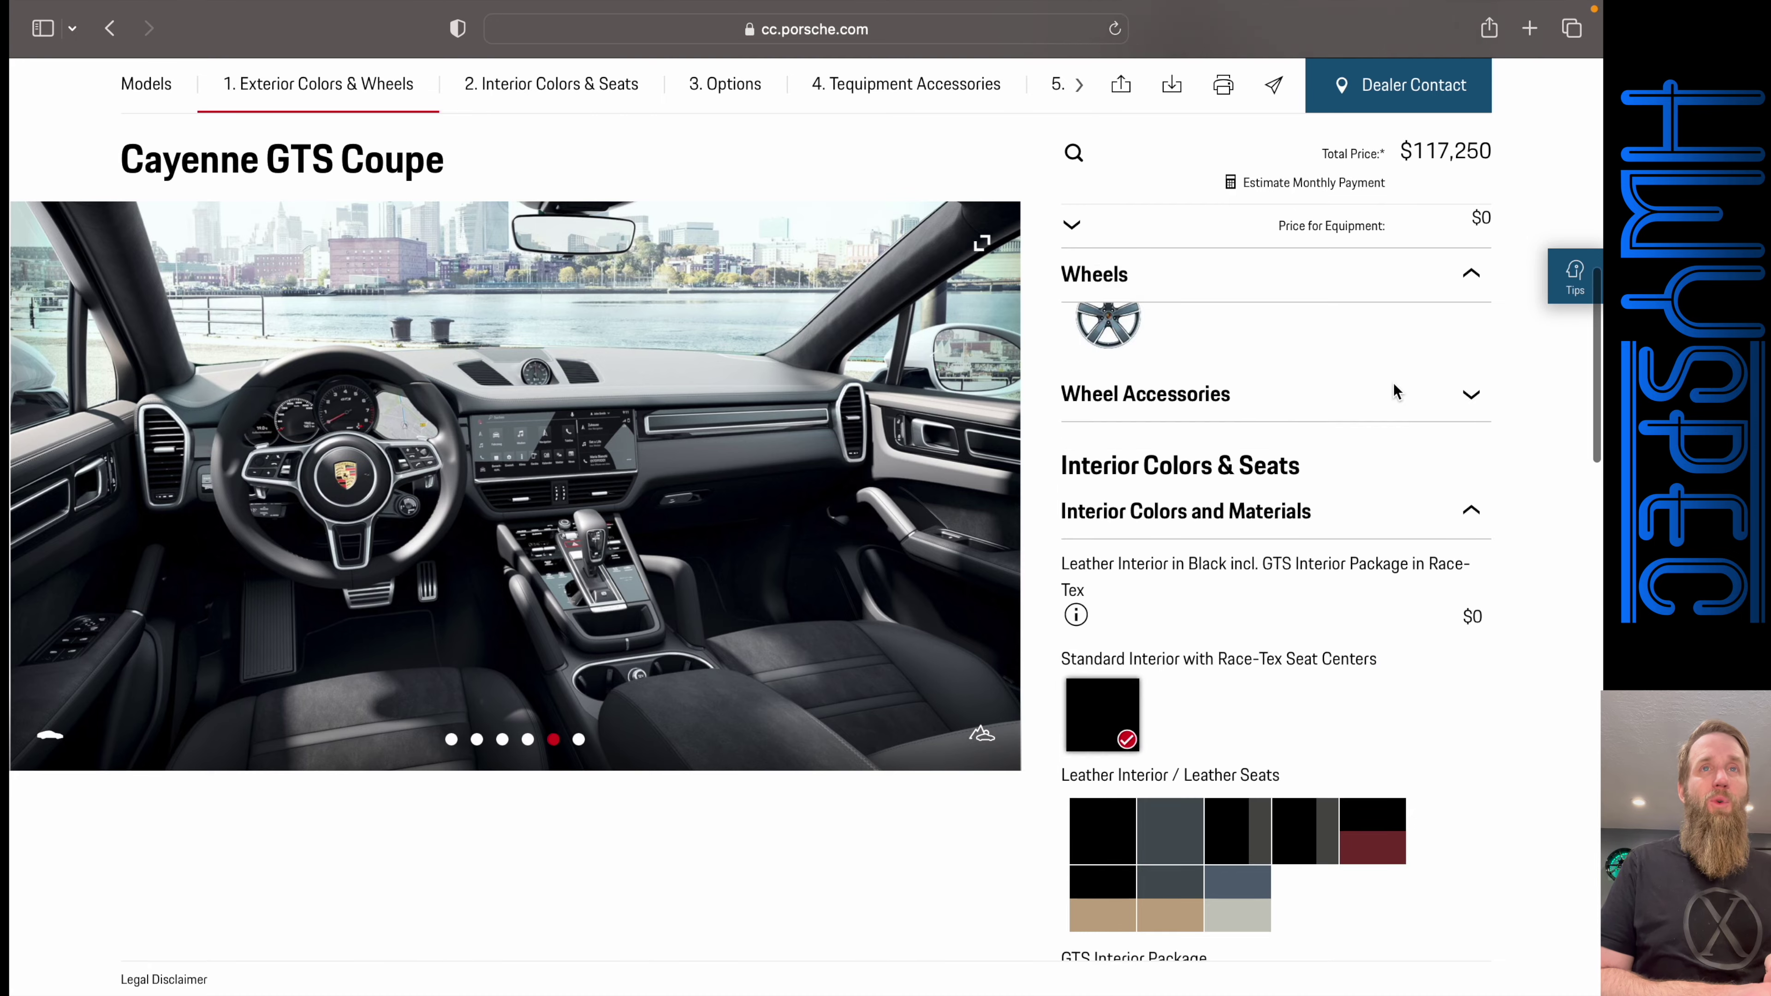
pyautogui.scroll(5, 1394, 382)
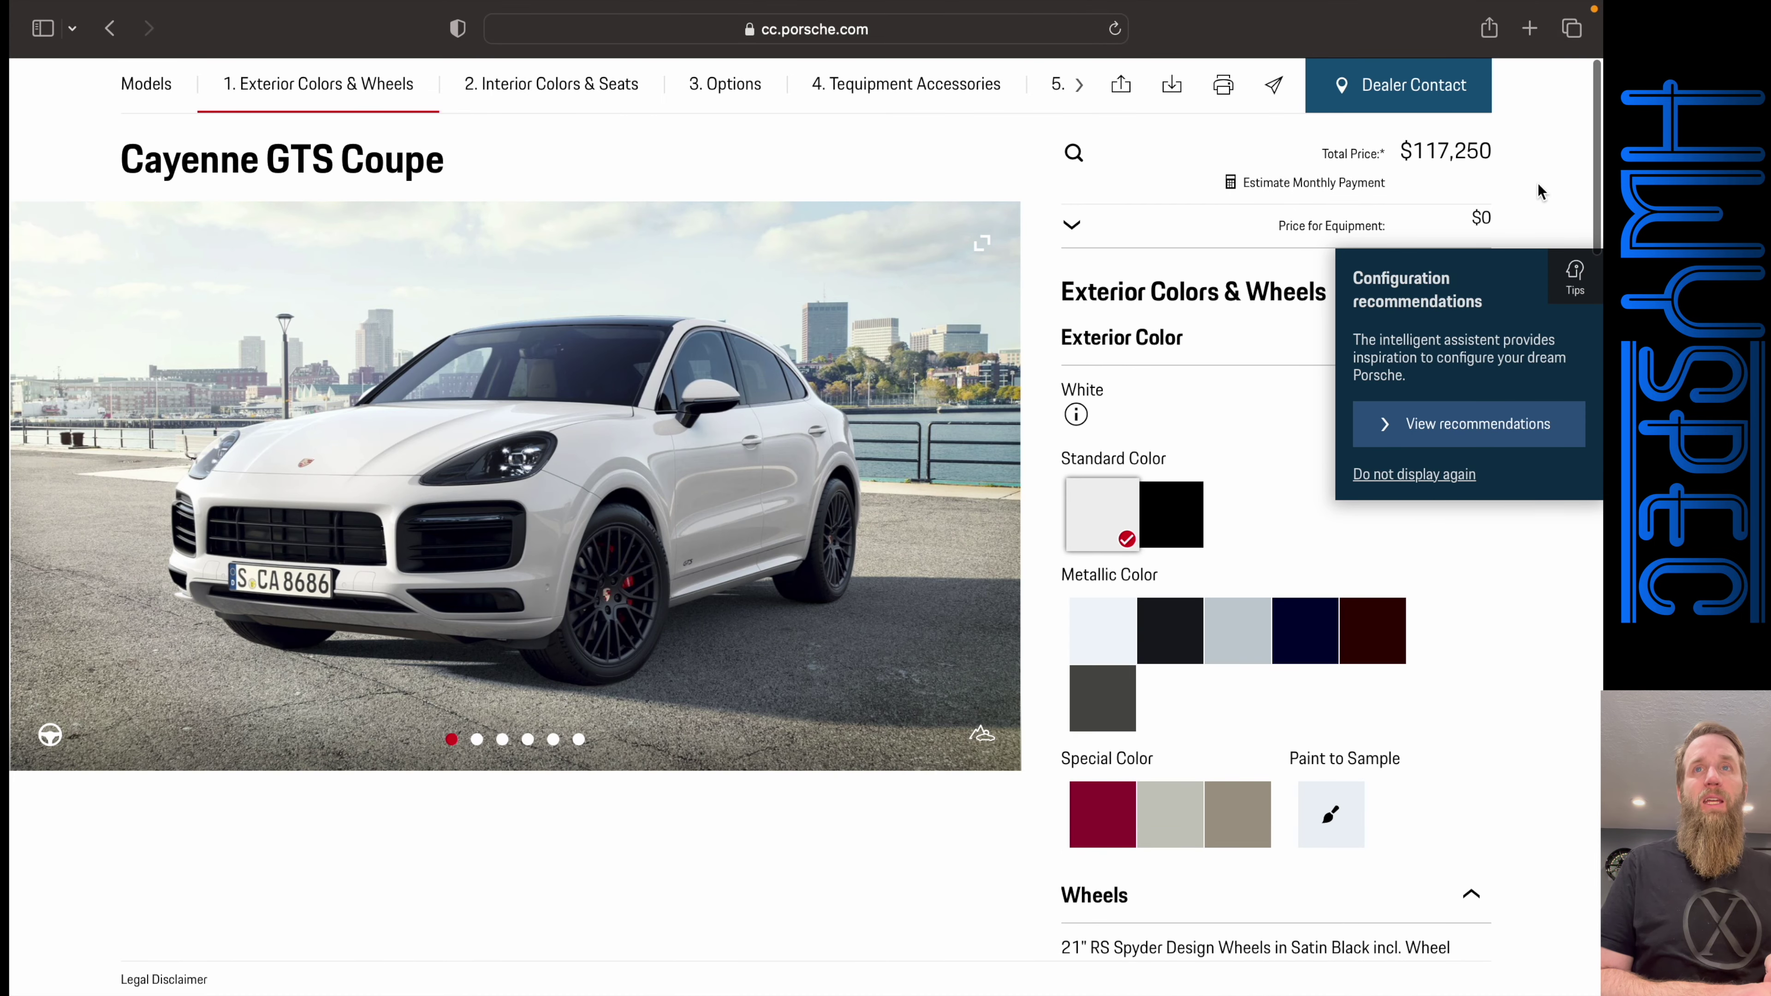
pyautogui.click(1443, 477)
pyautogui.scroll(-3, 1327, 408)
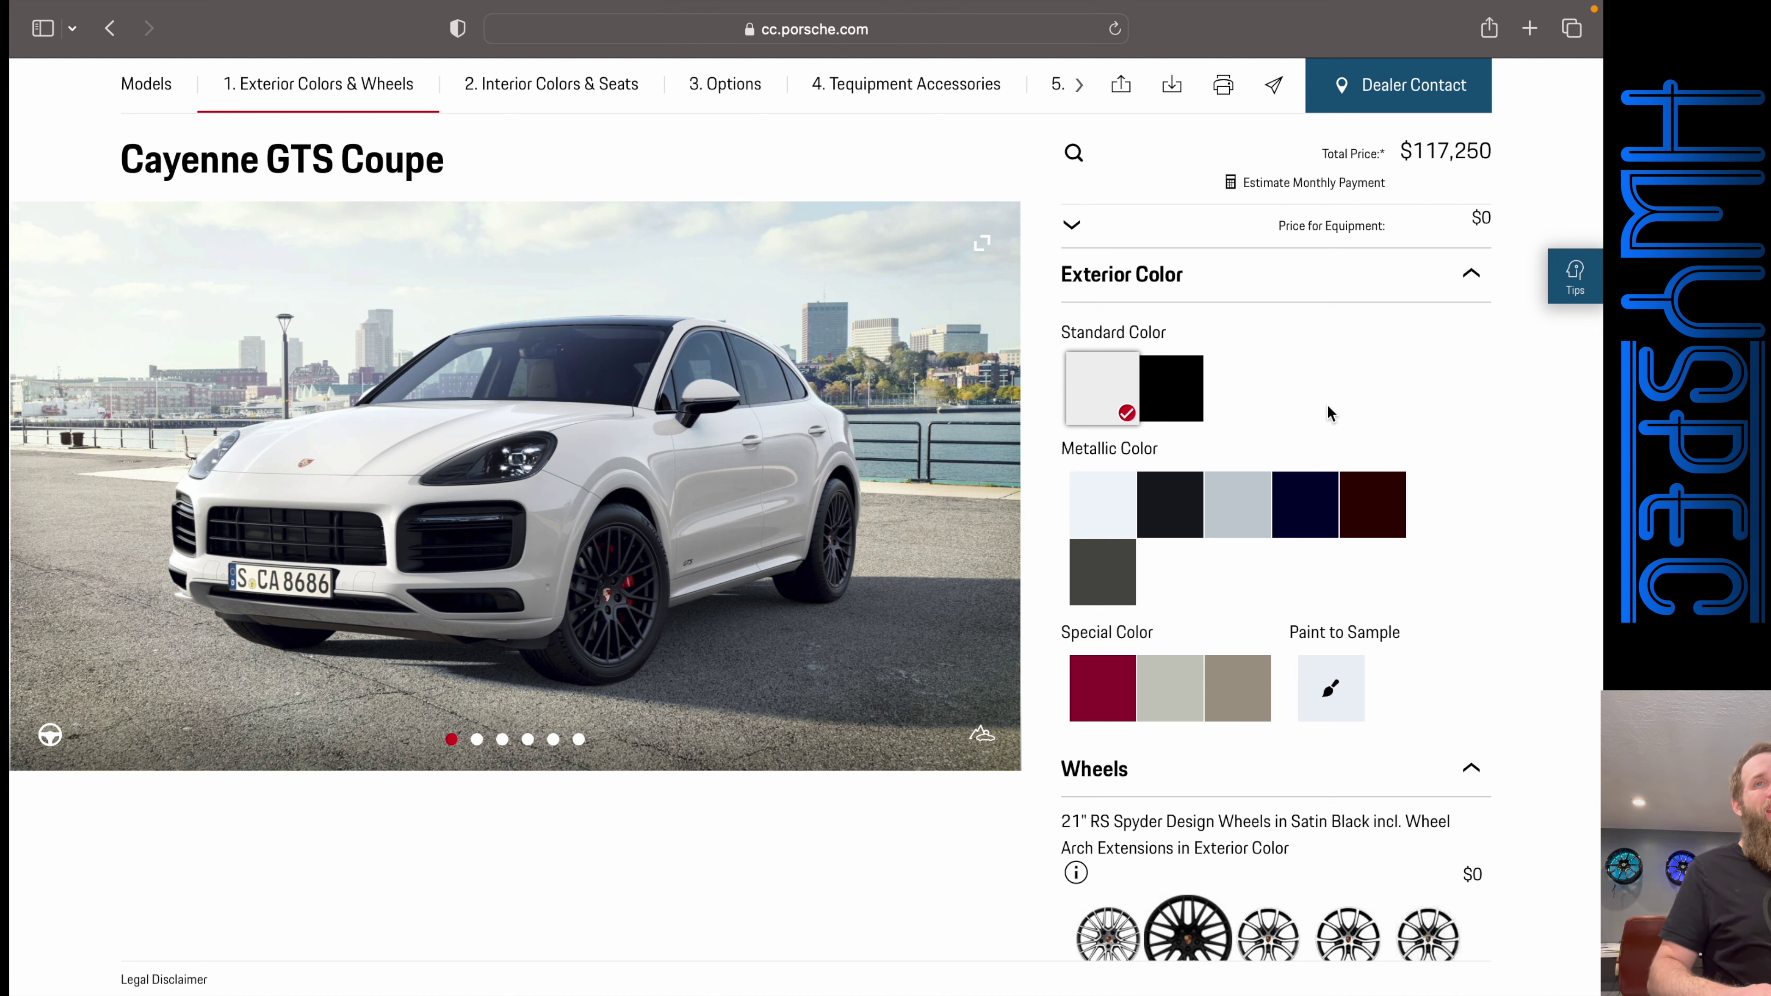
pyautogui.scroll(-5, 1328, 408)
pyautogui.click(1103, 459)
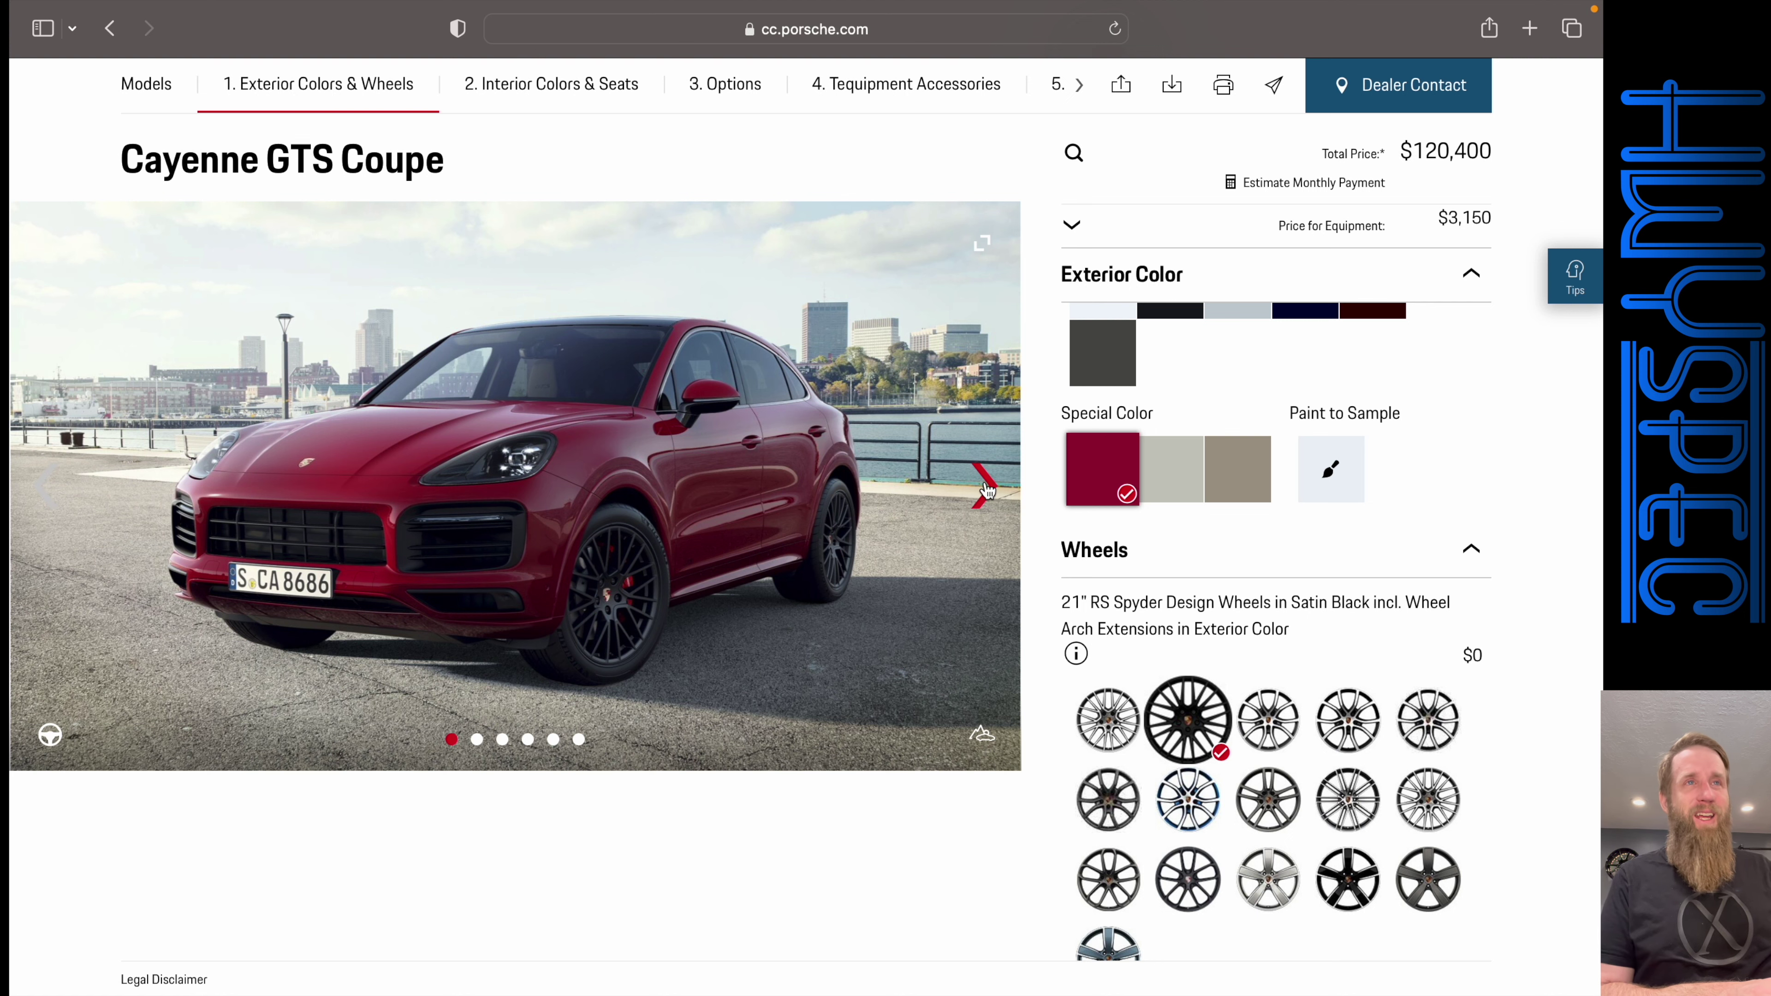
# - View the Carmine Red car from the rear three-quarter angle and in side profile
pyautogui.click(984, 487)
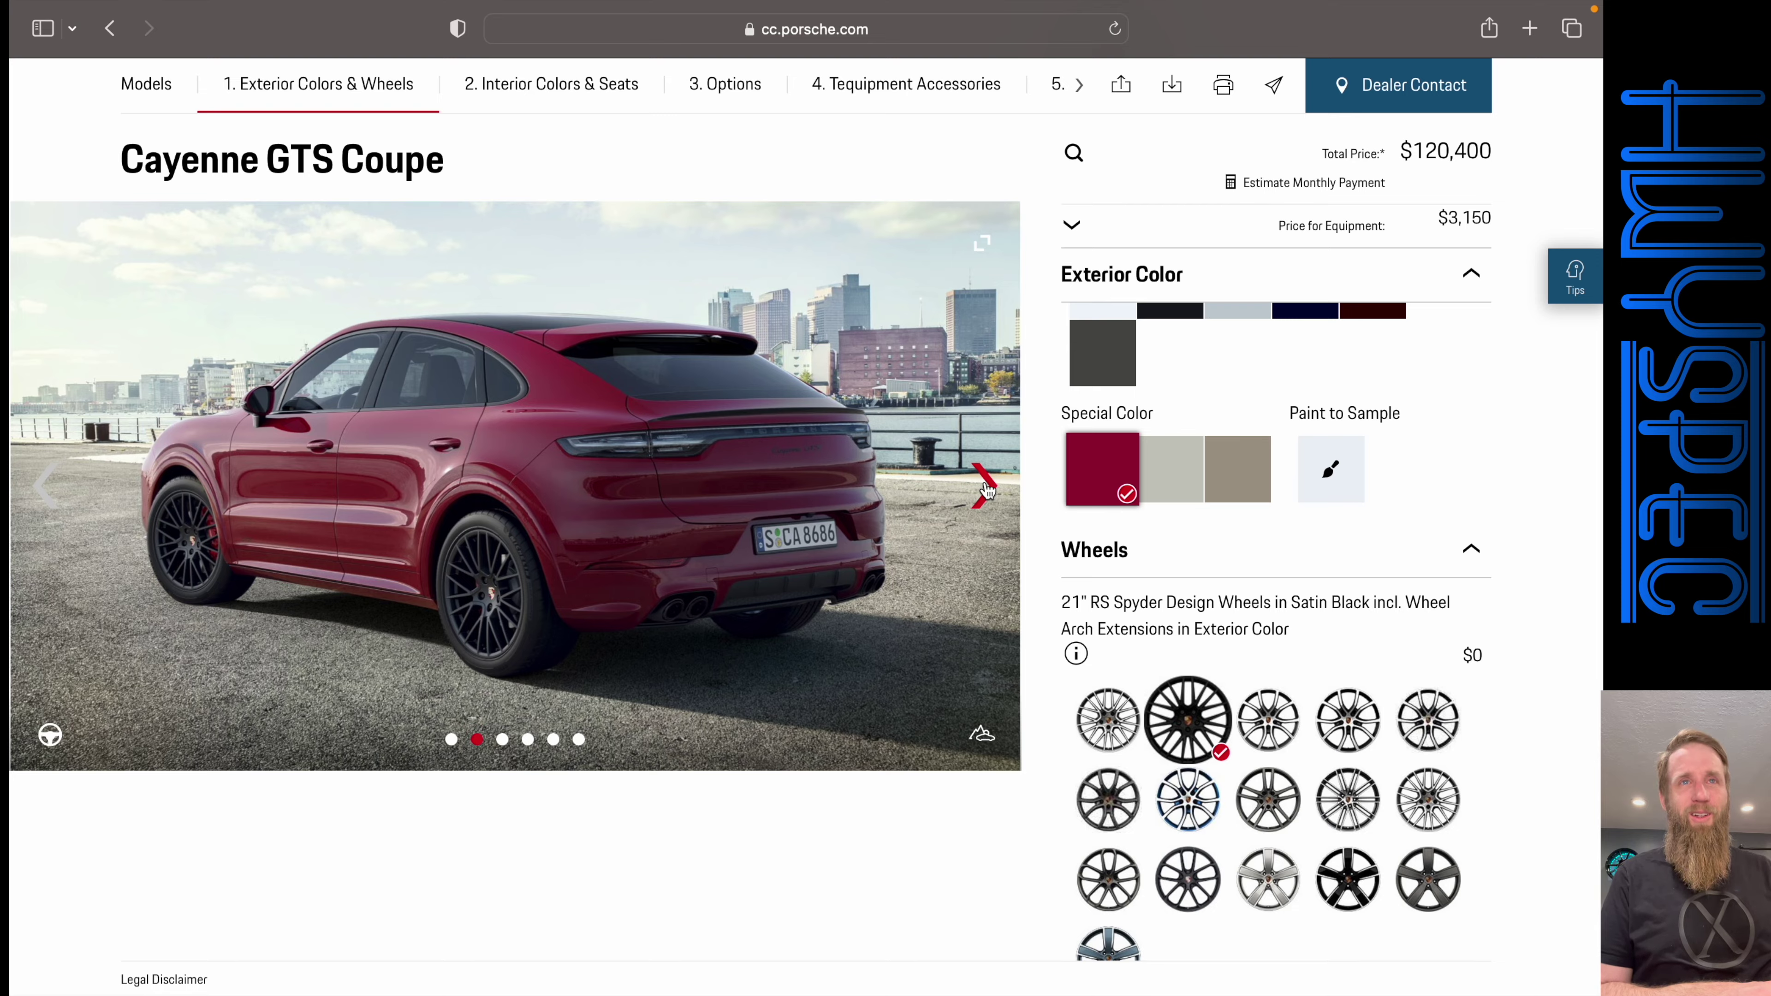
pyautogui.click(984, 487)
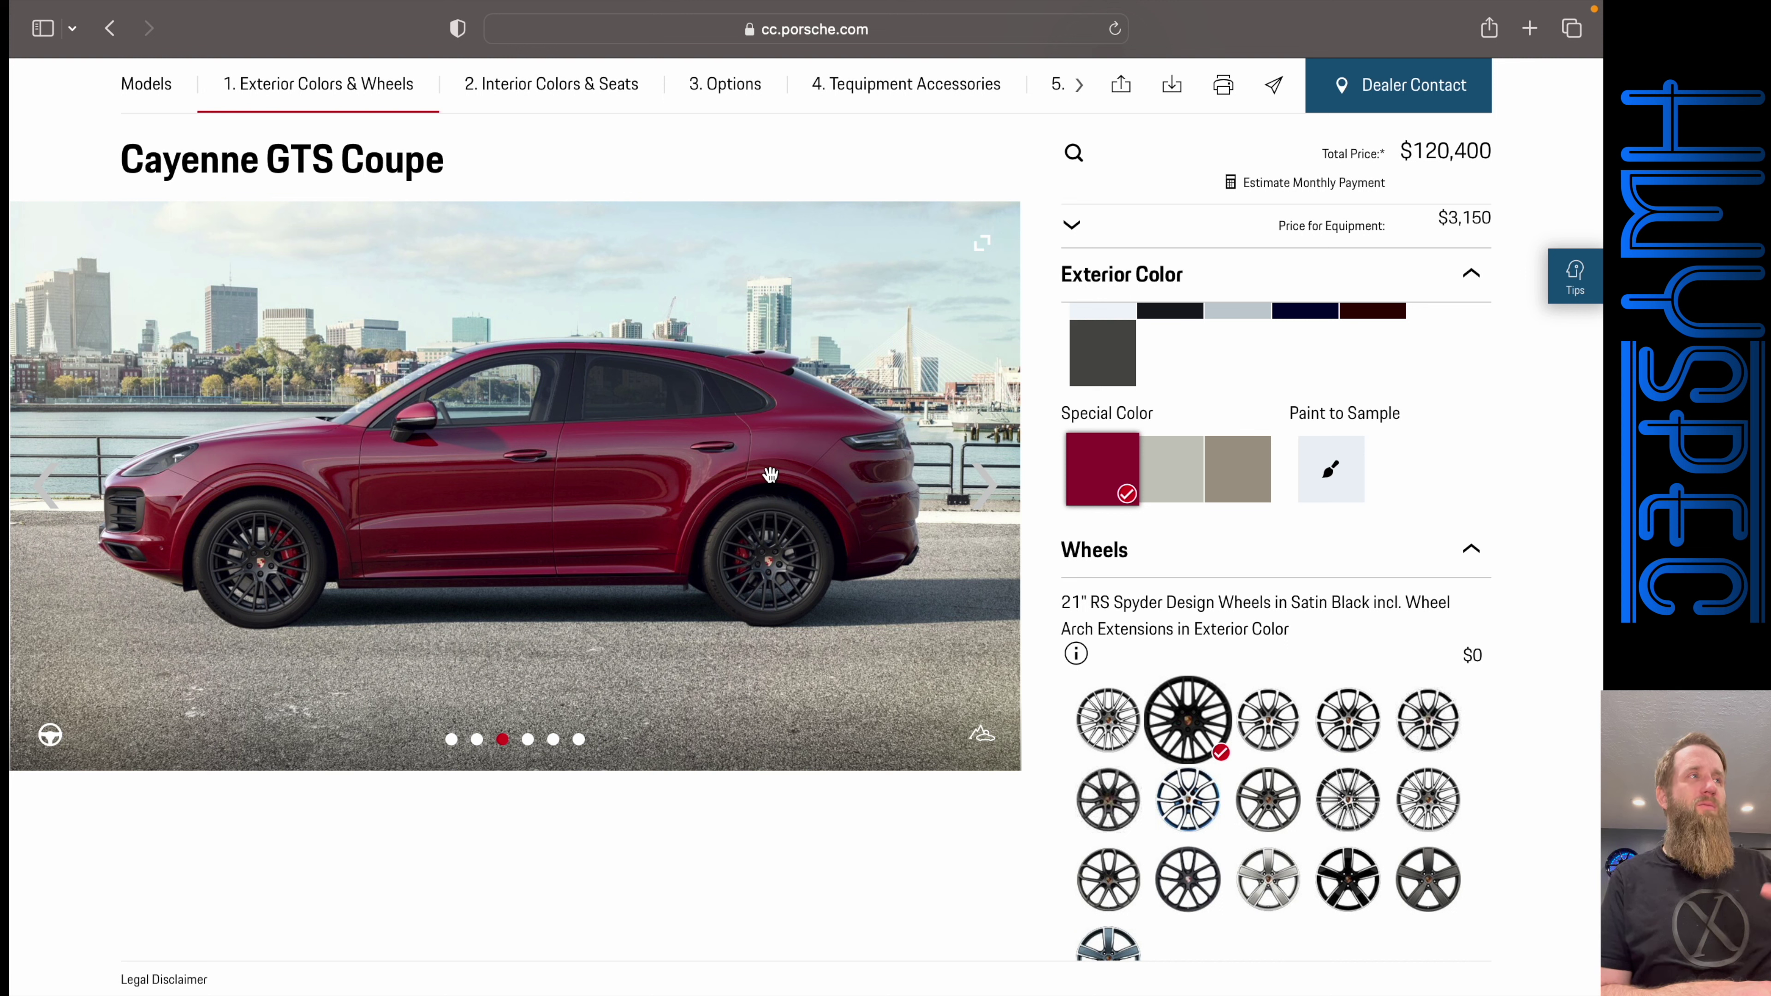
pyautogui.scroll(3, 1235, 383)
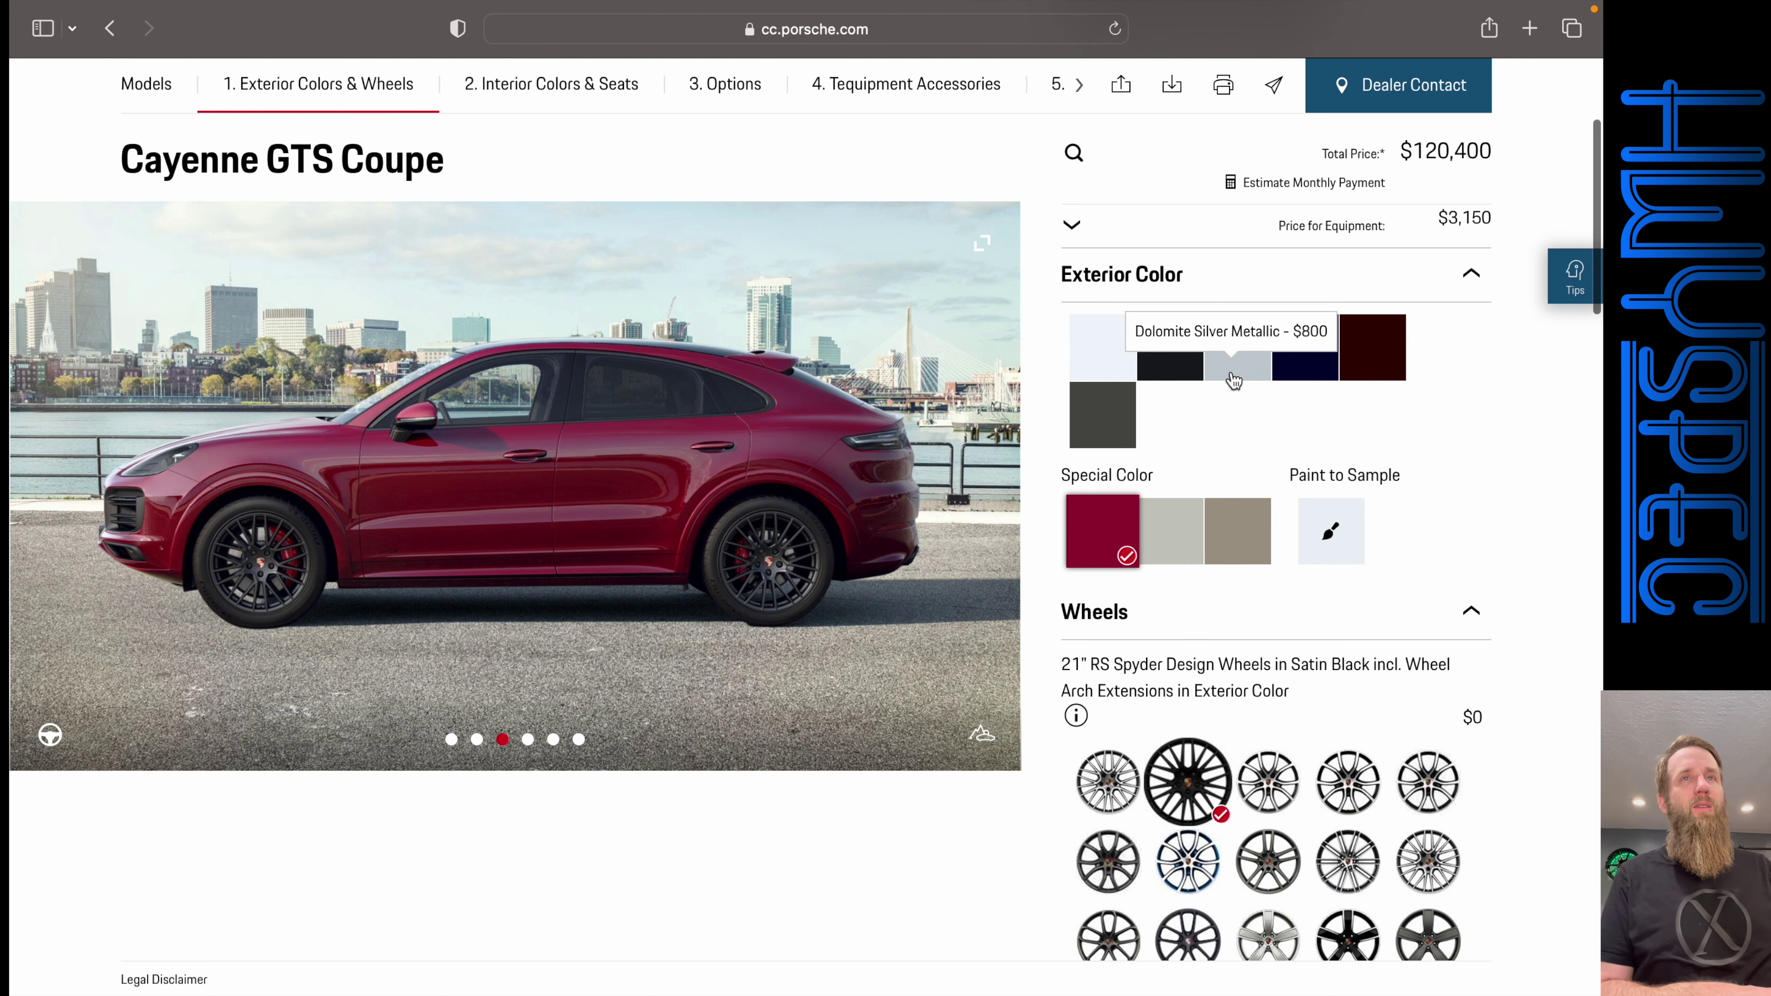
pyautogui.scroll(2, 1294, 324)
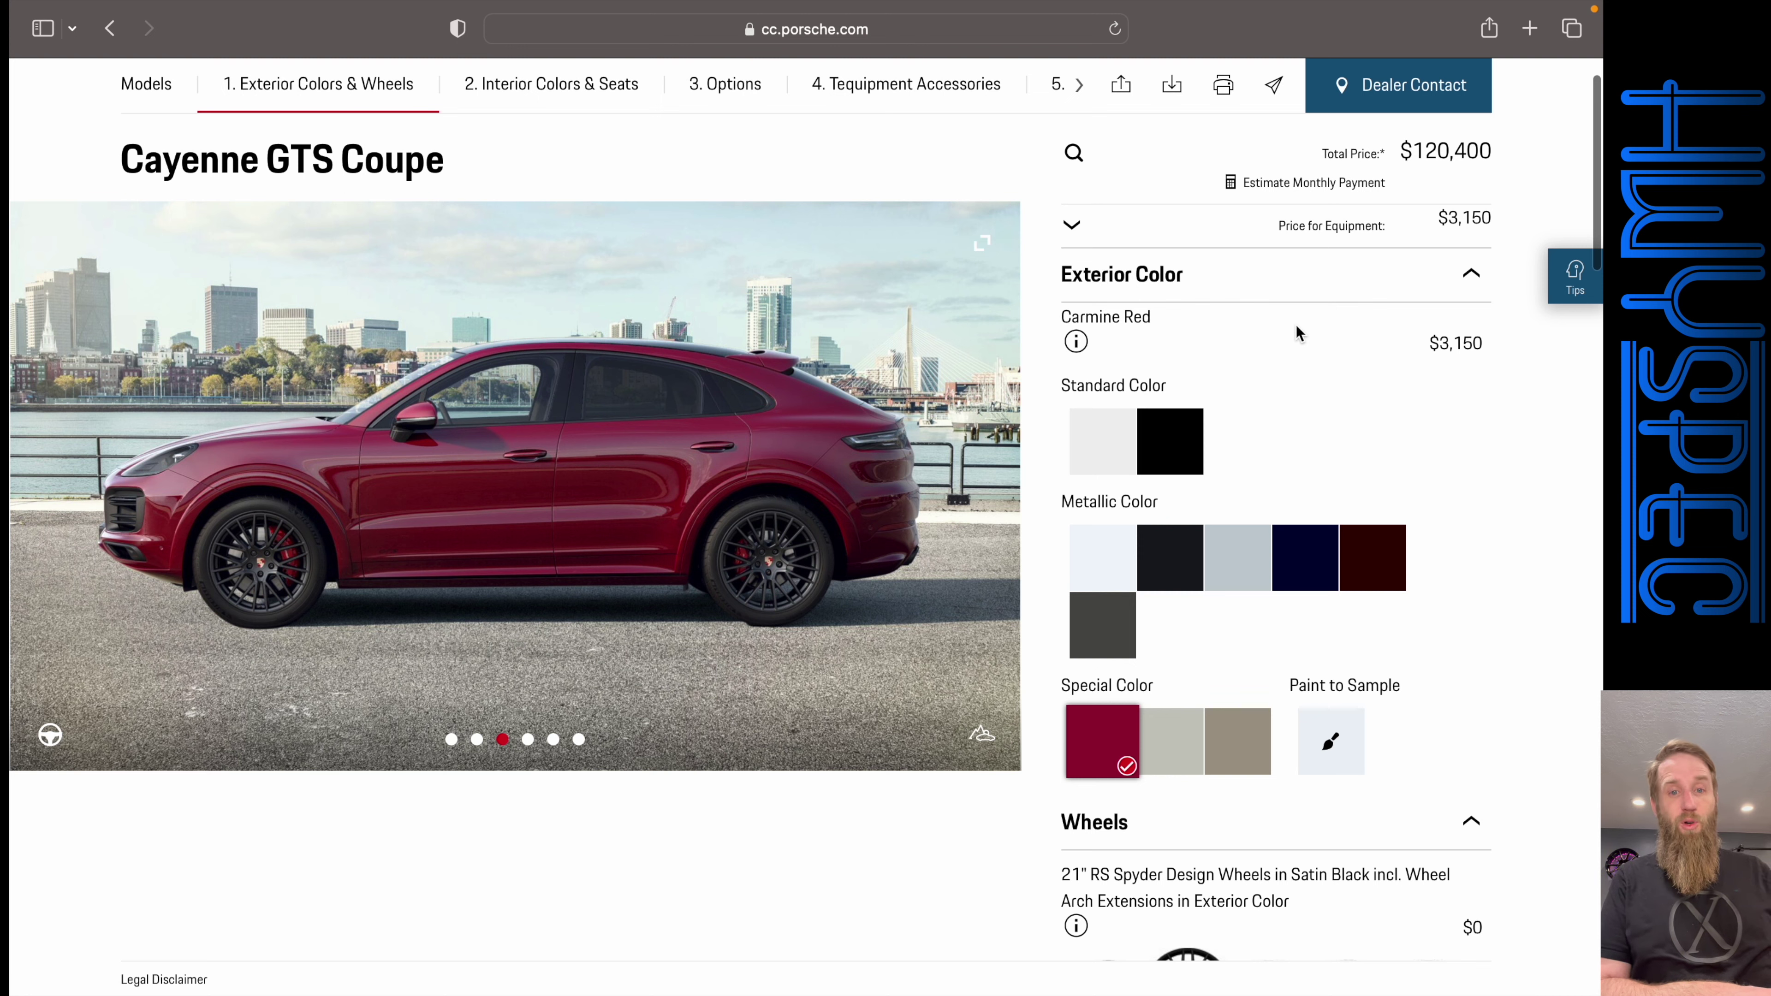
pyautogui.scroll(-3, 1295, 324)
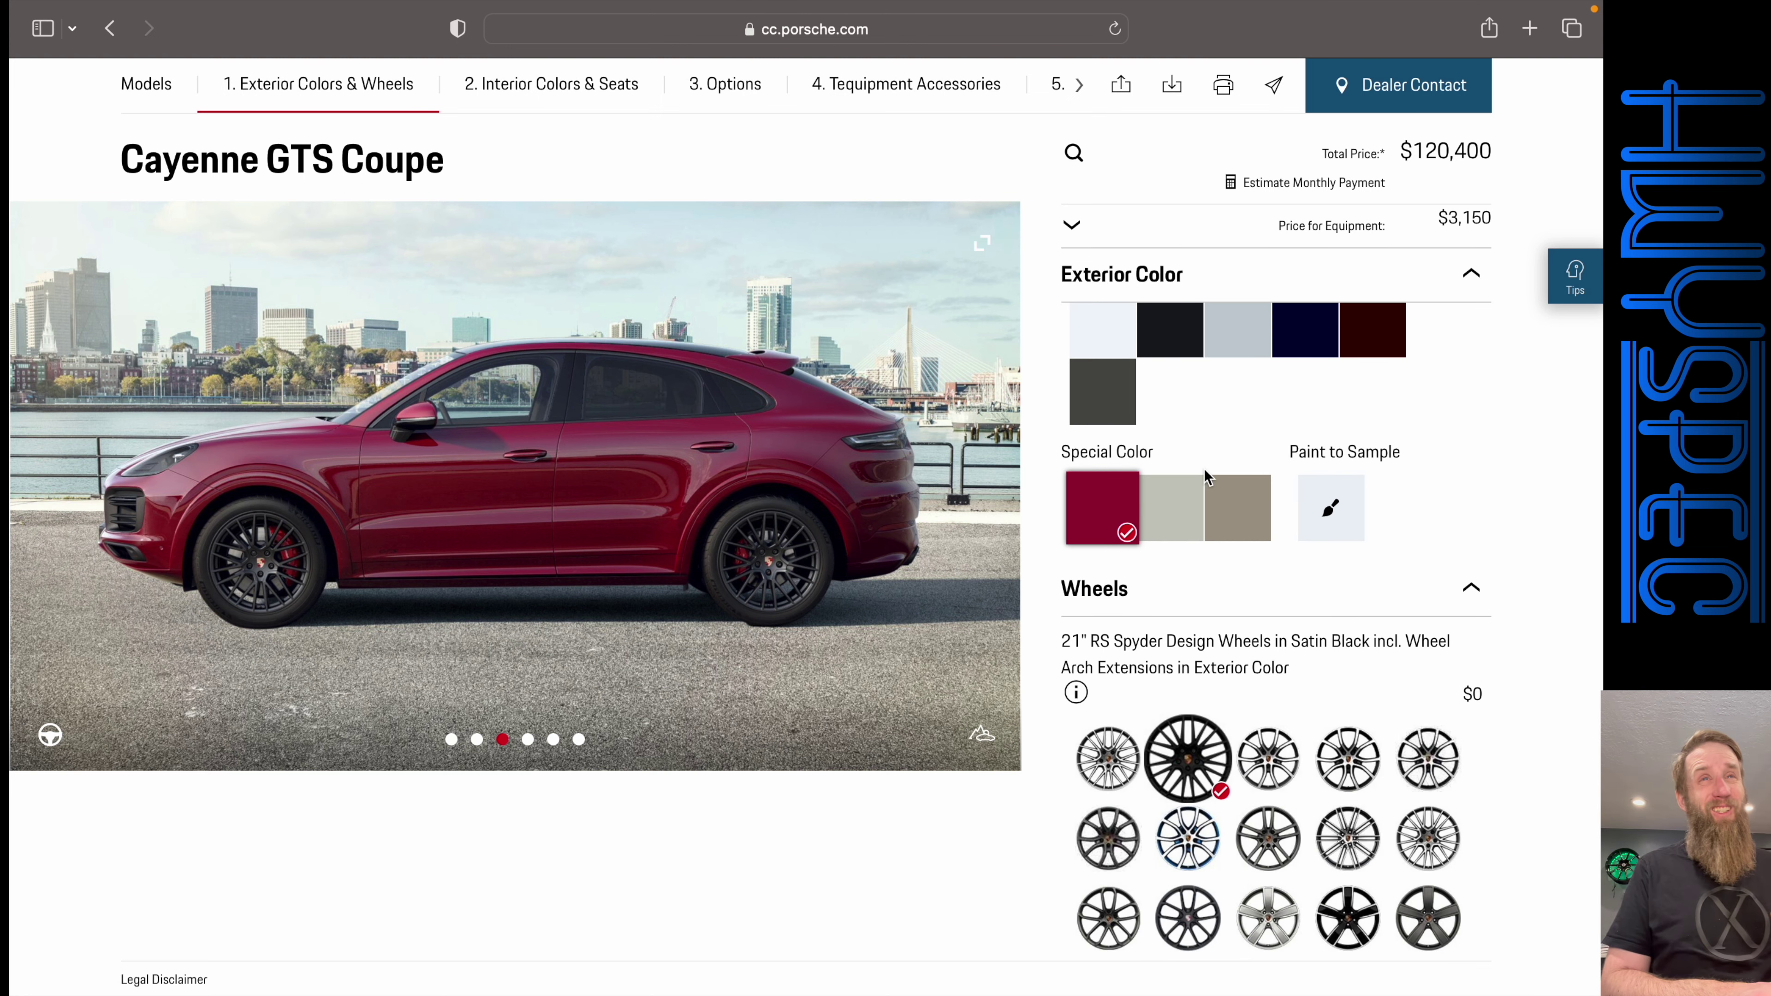
pyautogui.scroll(-5, 1424, 394)
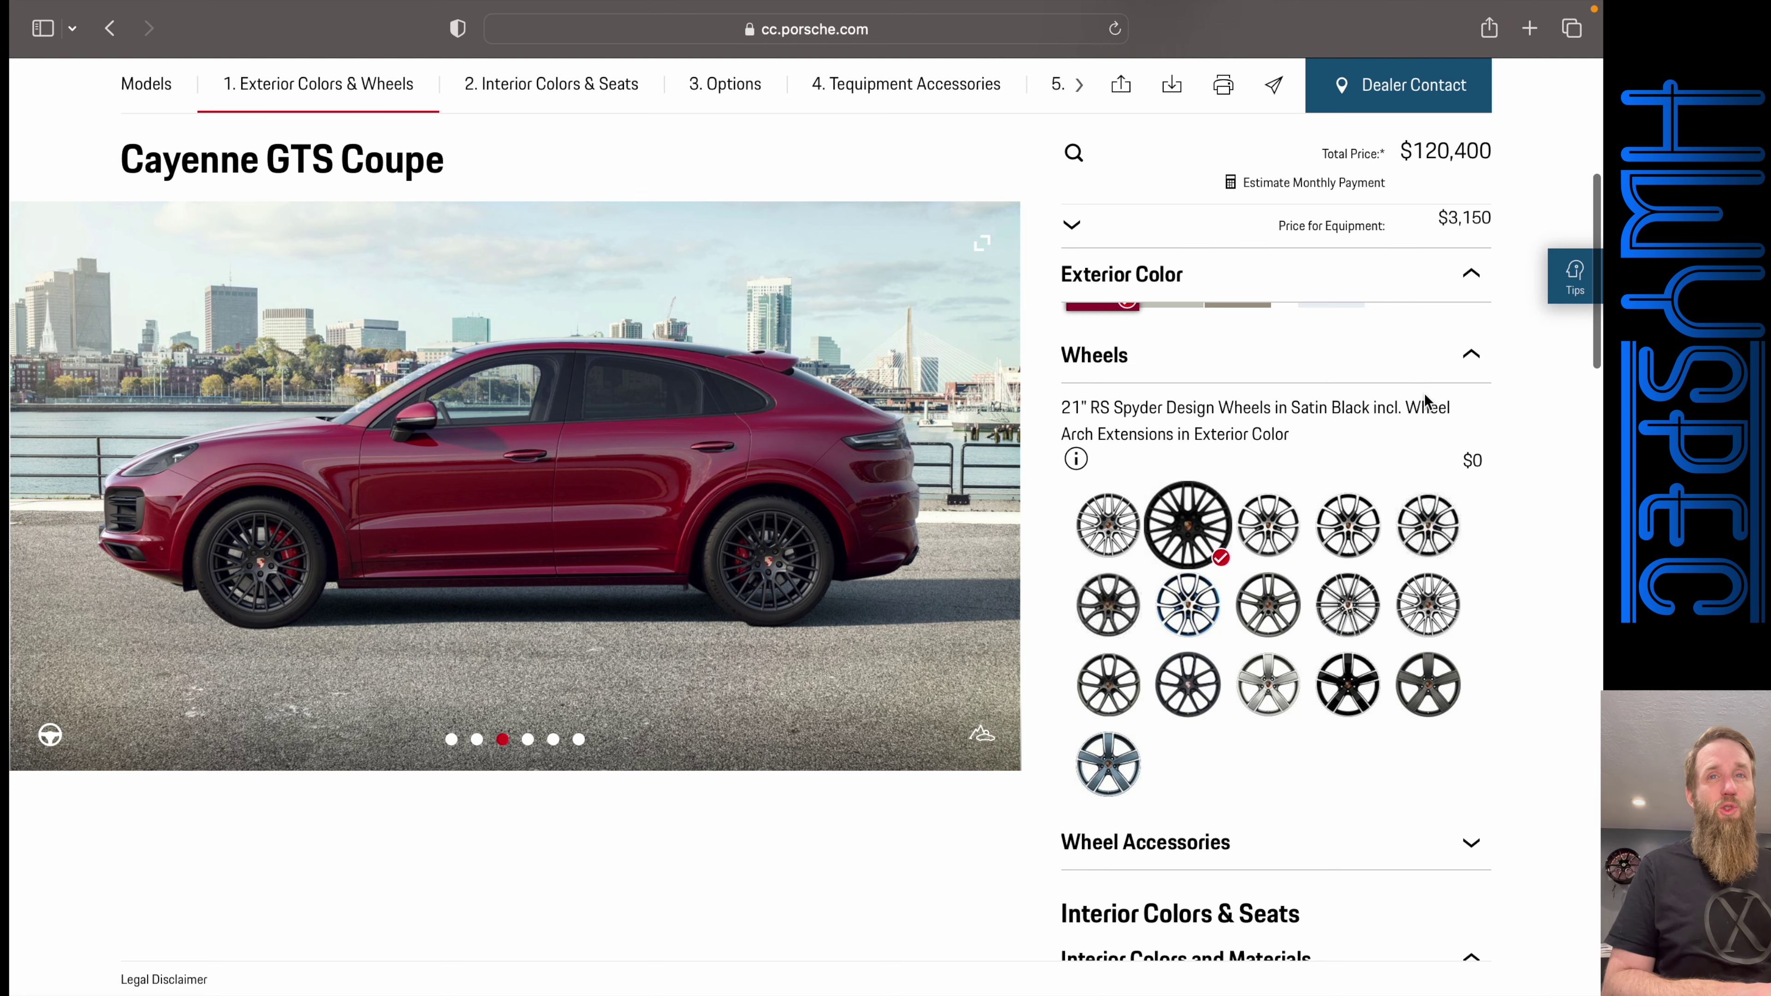
pyautogui.scroll(-2, 1423, 393)
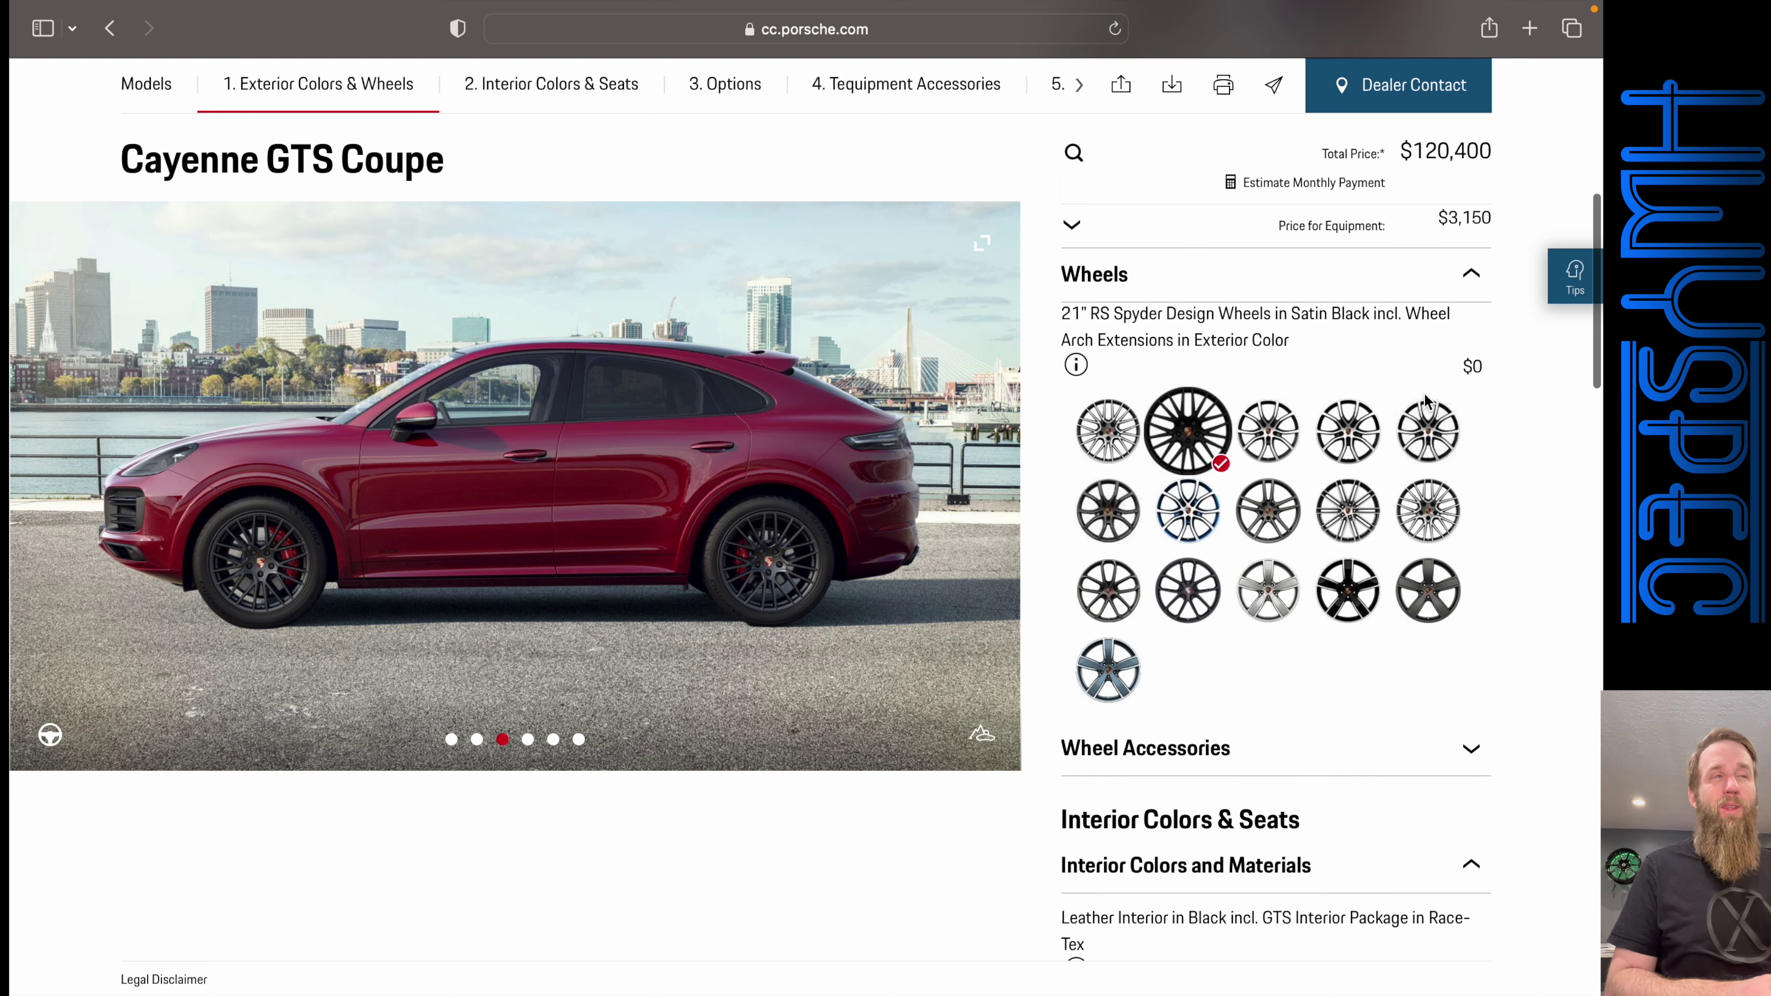
# - Try the 22" Sport Classic wheels, settle on exterior color ($2,770), then try the GT Design wheels
pyautogui.click(1267, 600)
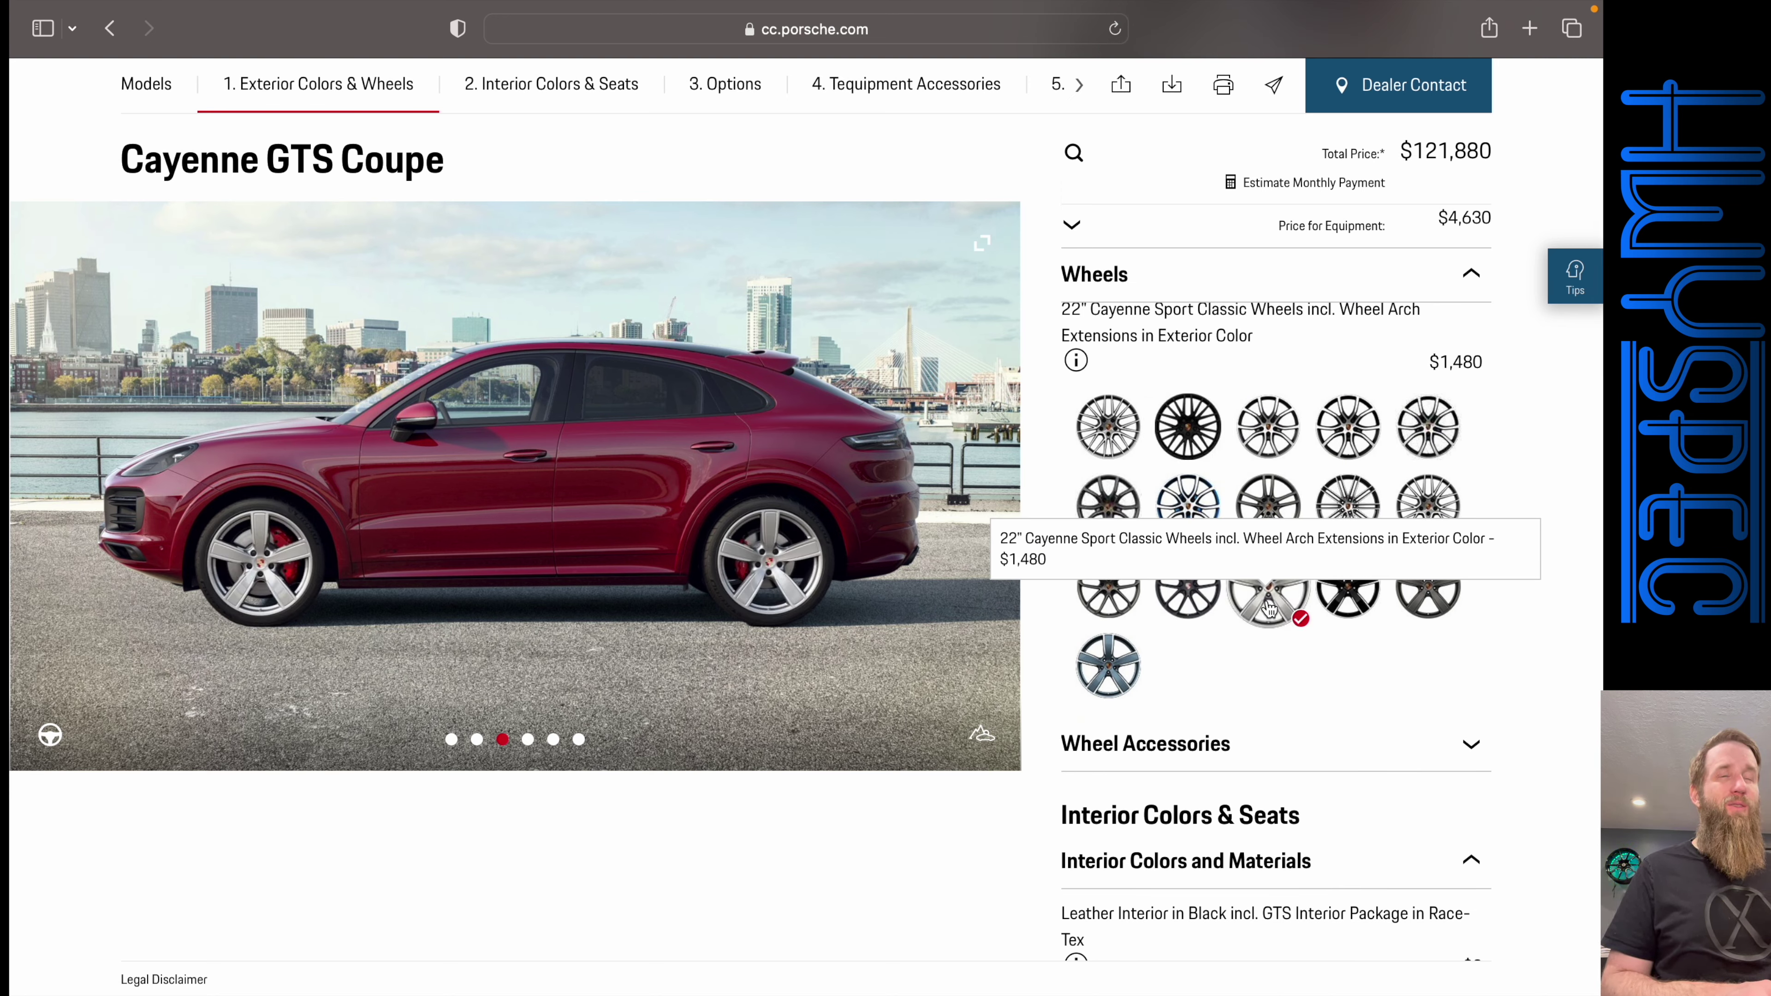
pyautogui.click(1353, 599)
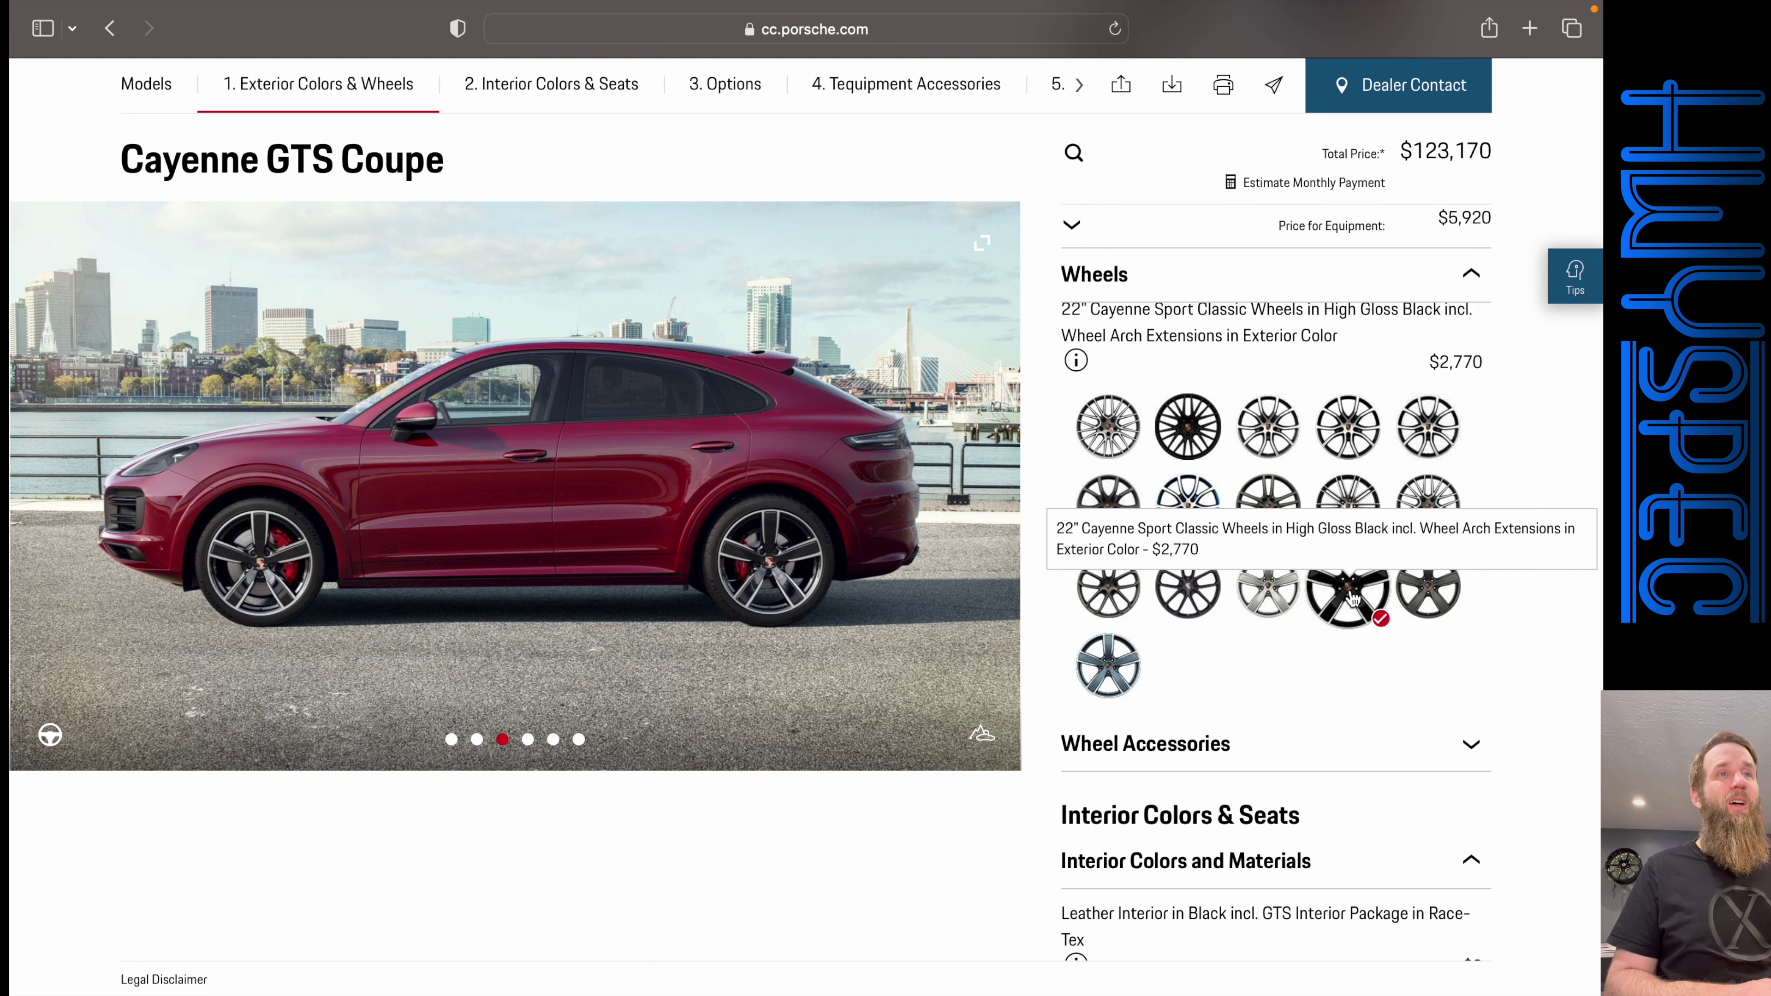
pyautogui.click(1090, 673)
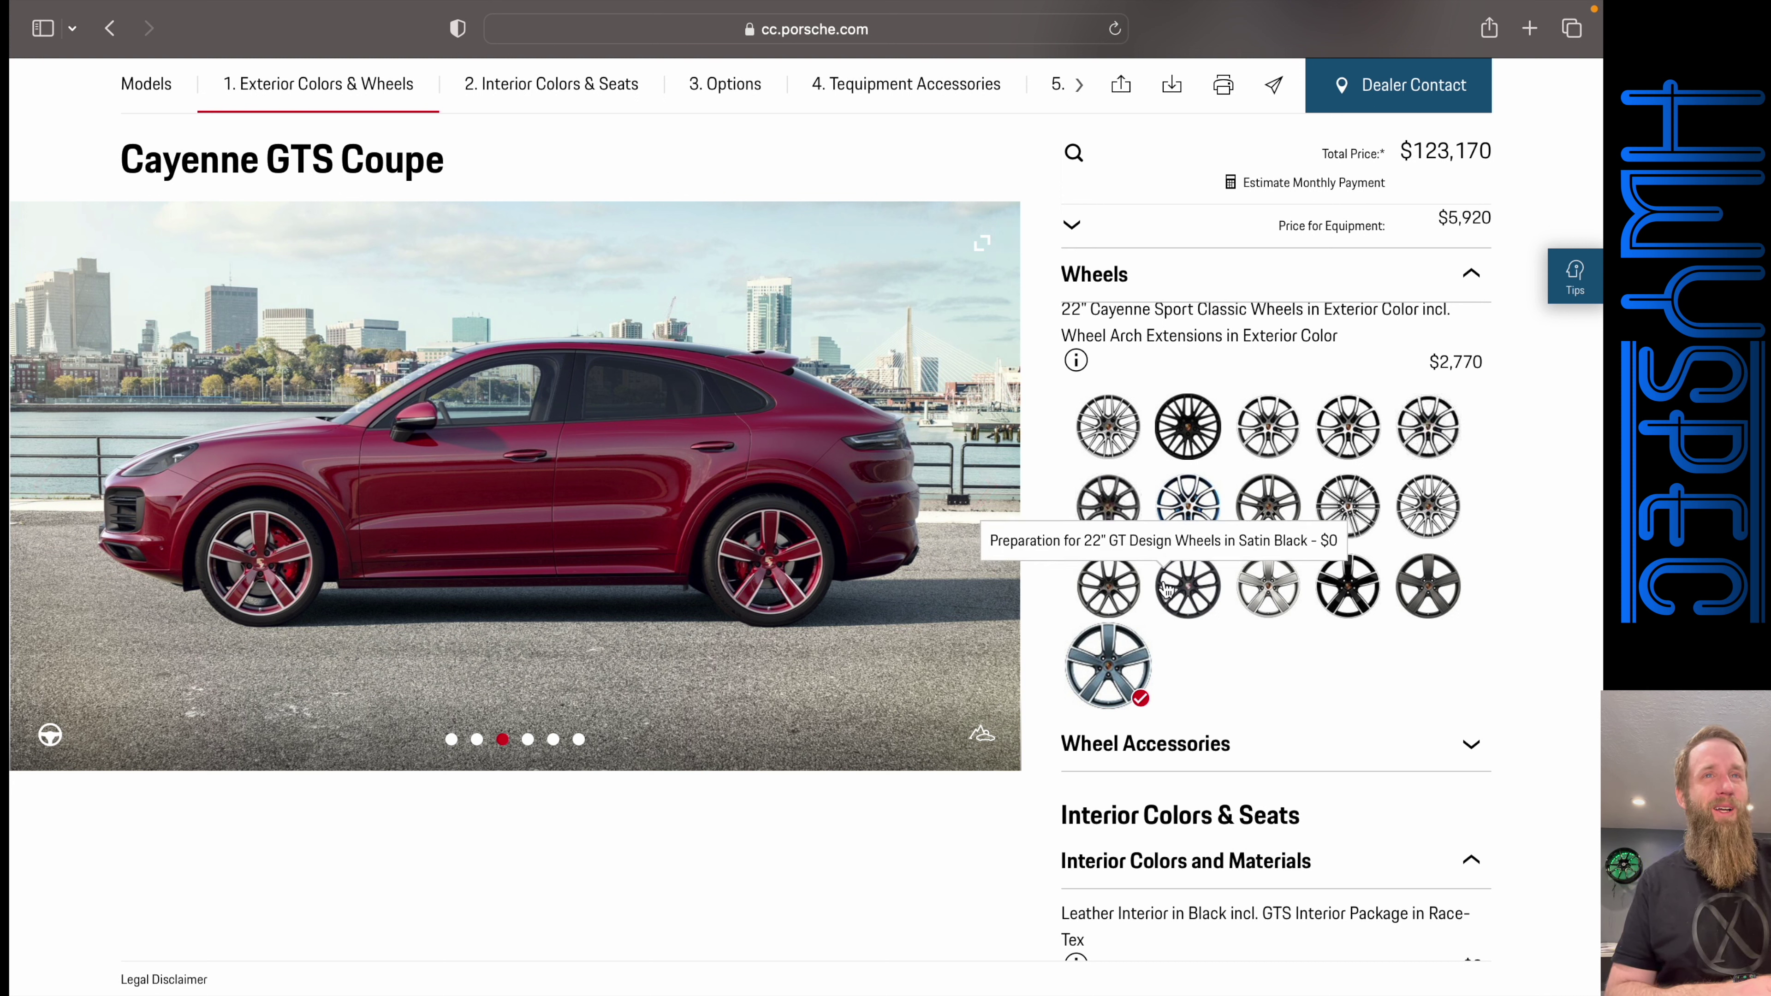
pyautogui.click(1101, 573)
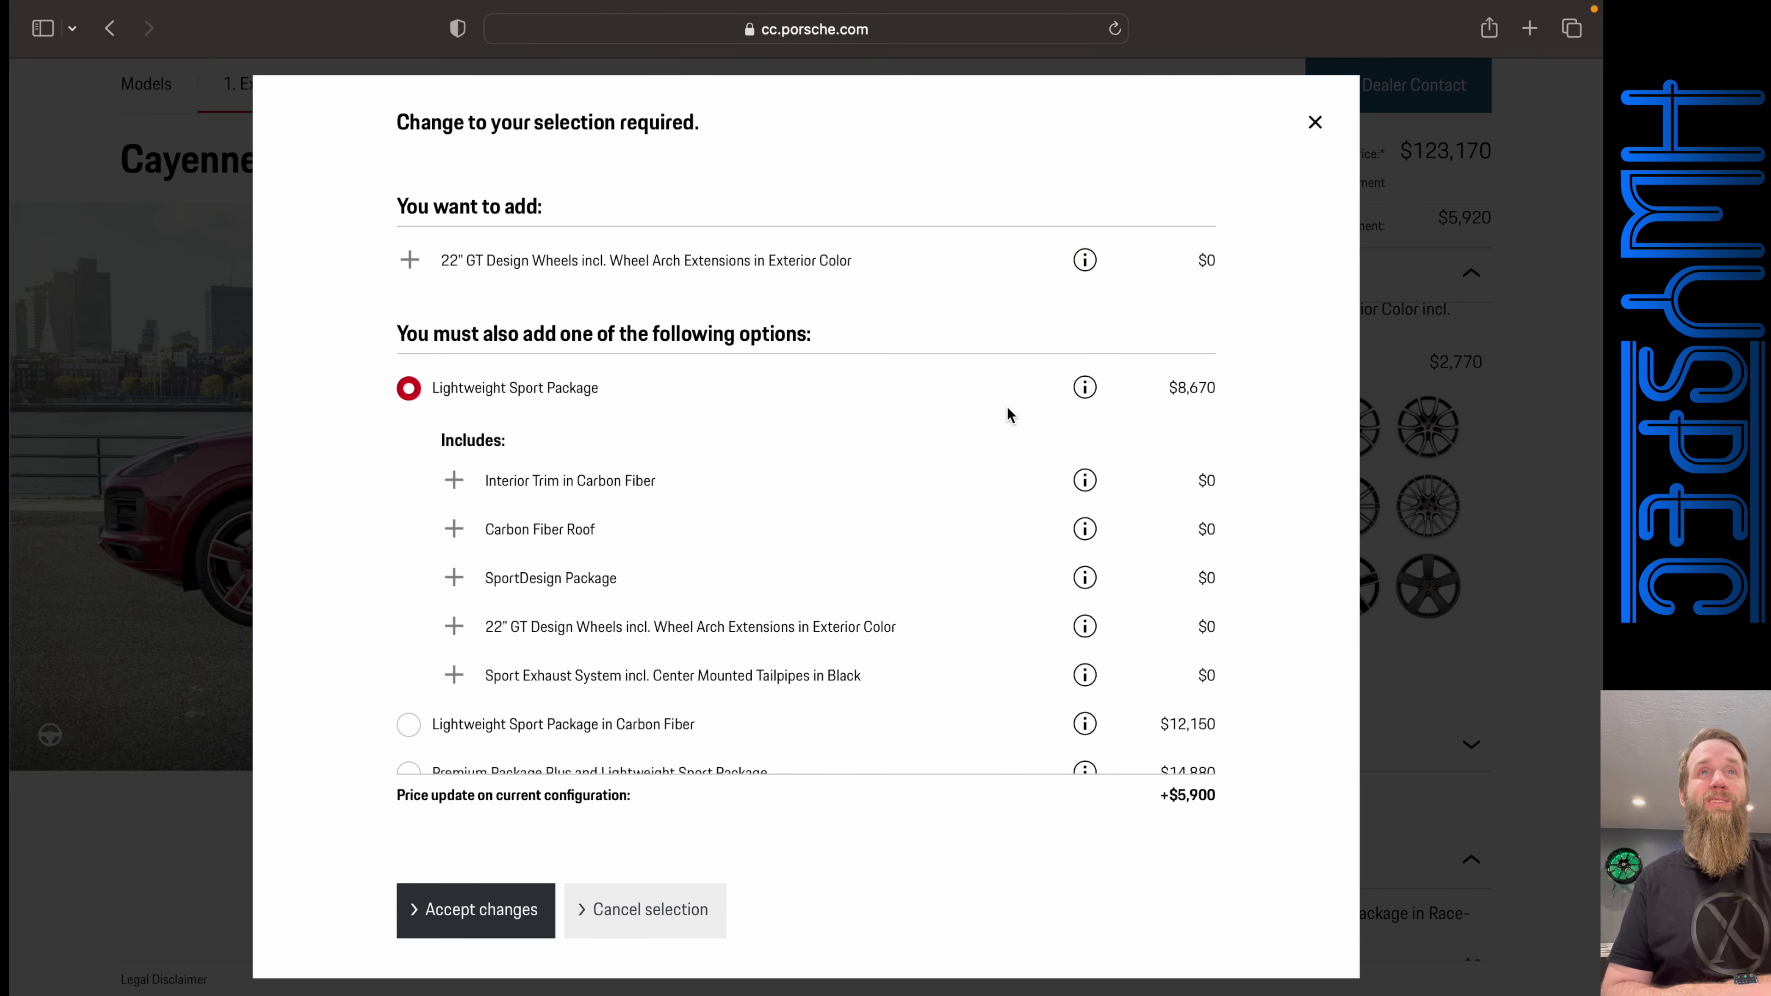
pyautogui.click(1085, 388)
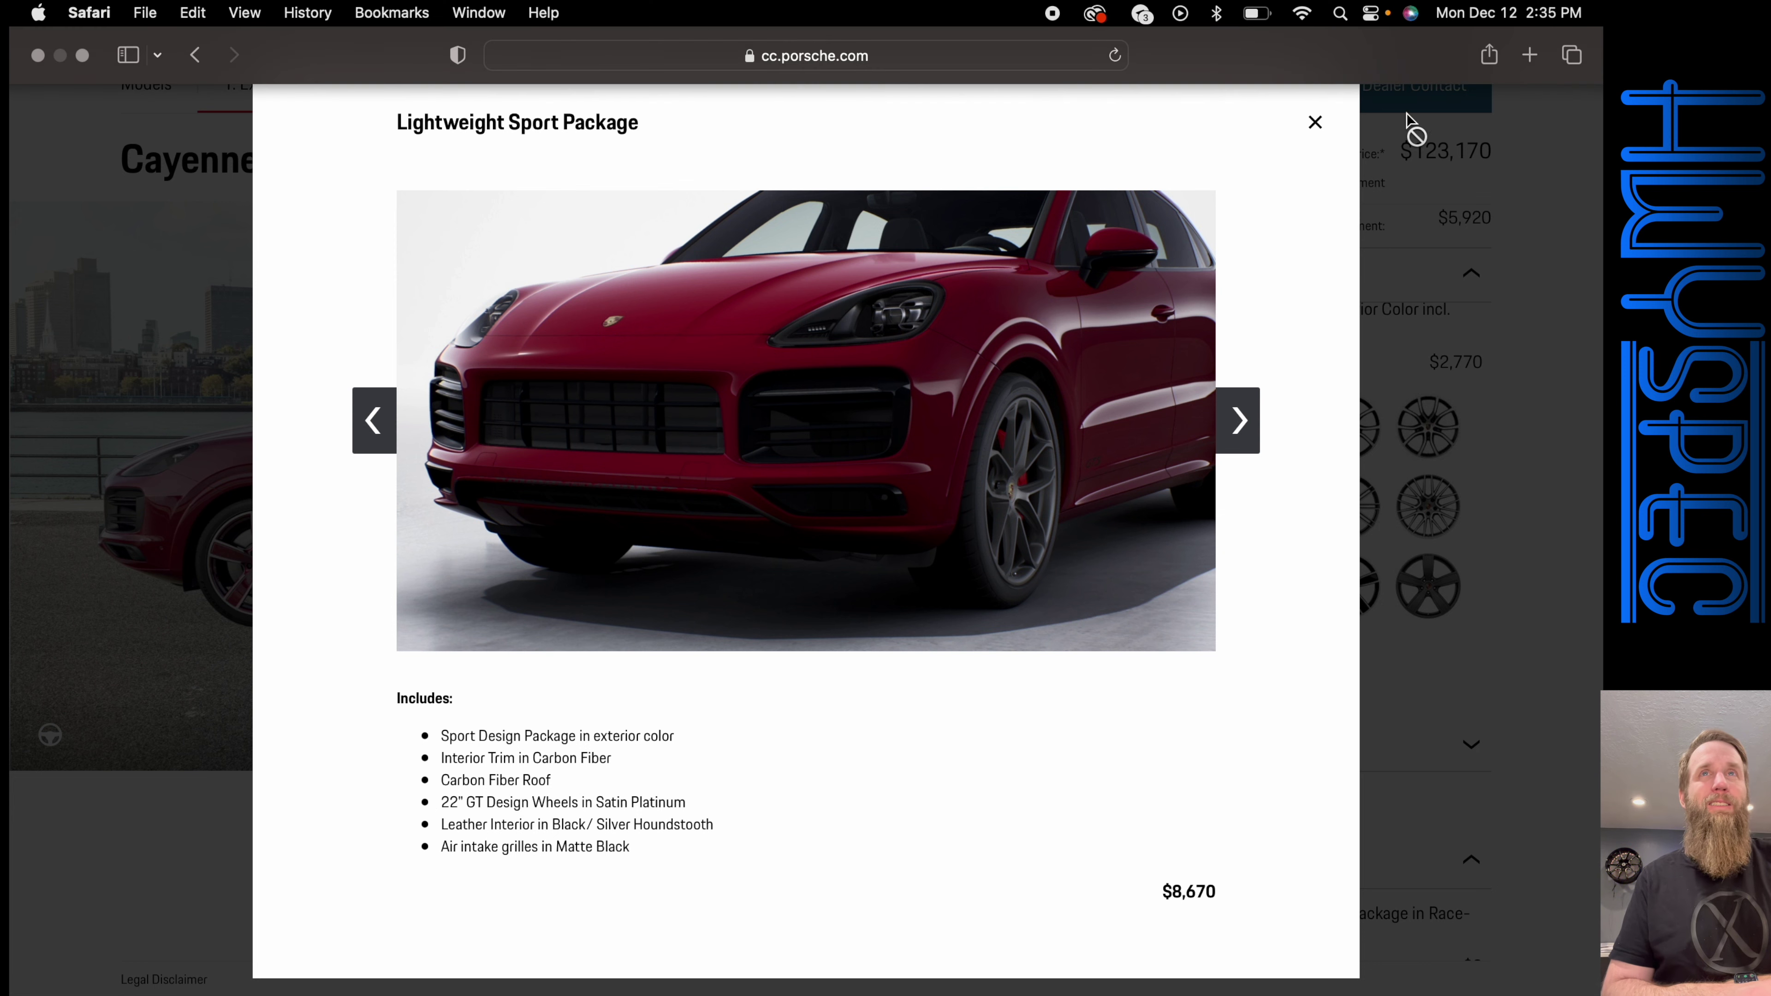
pyautogui.click(1316, 123)
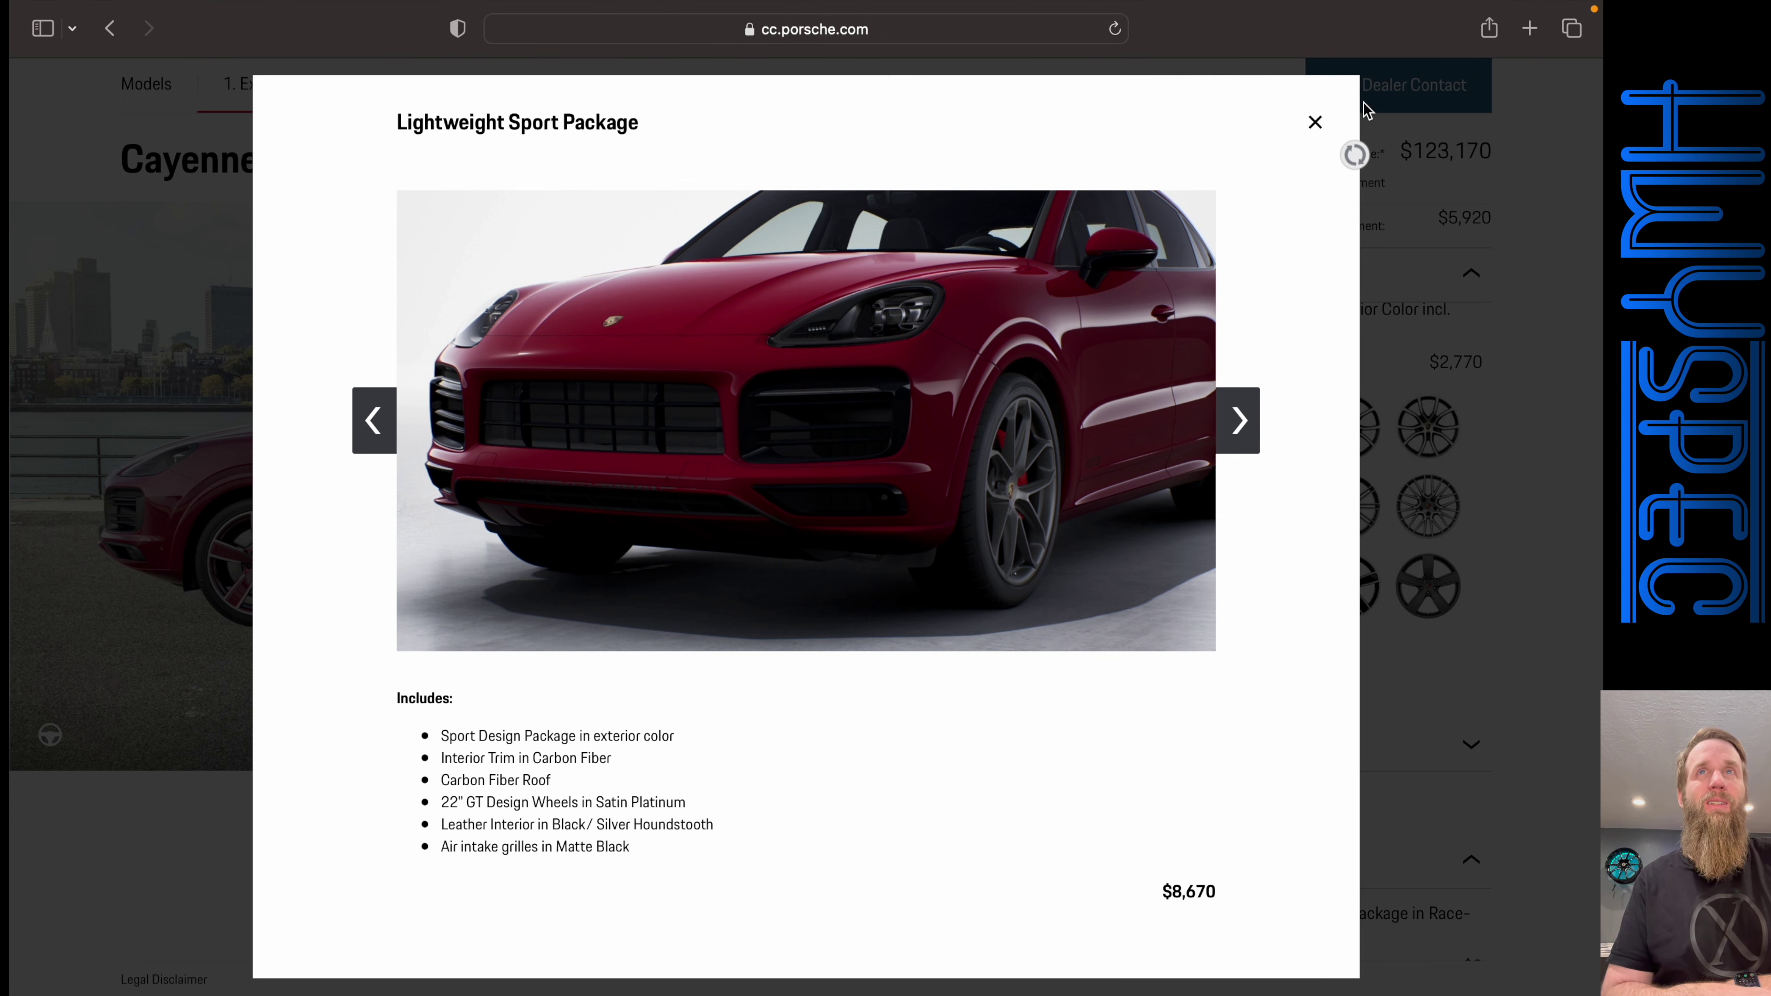
pyautogui.click(1316, 125)
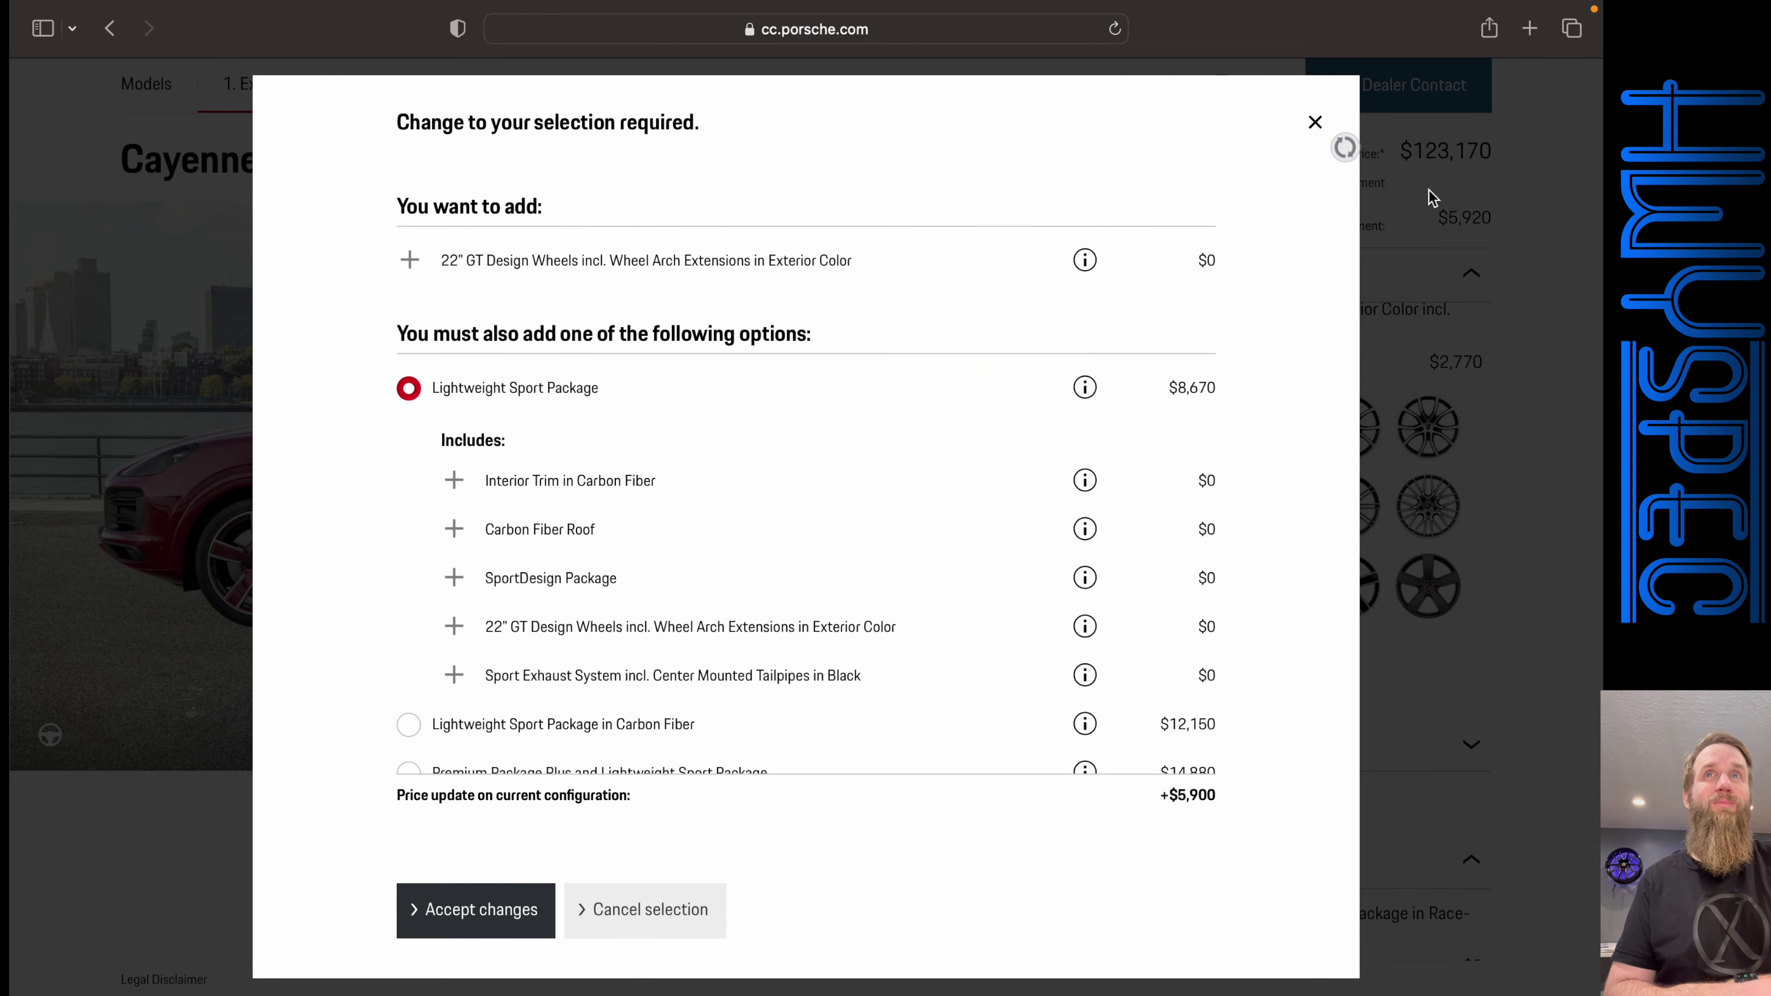
pyautogui.scroll(-3, 1255, 419)
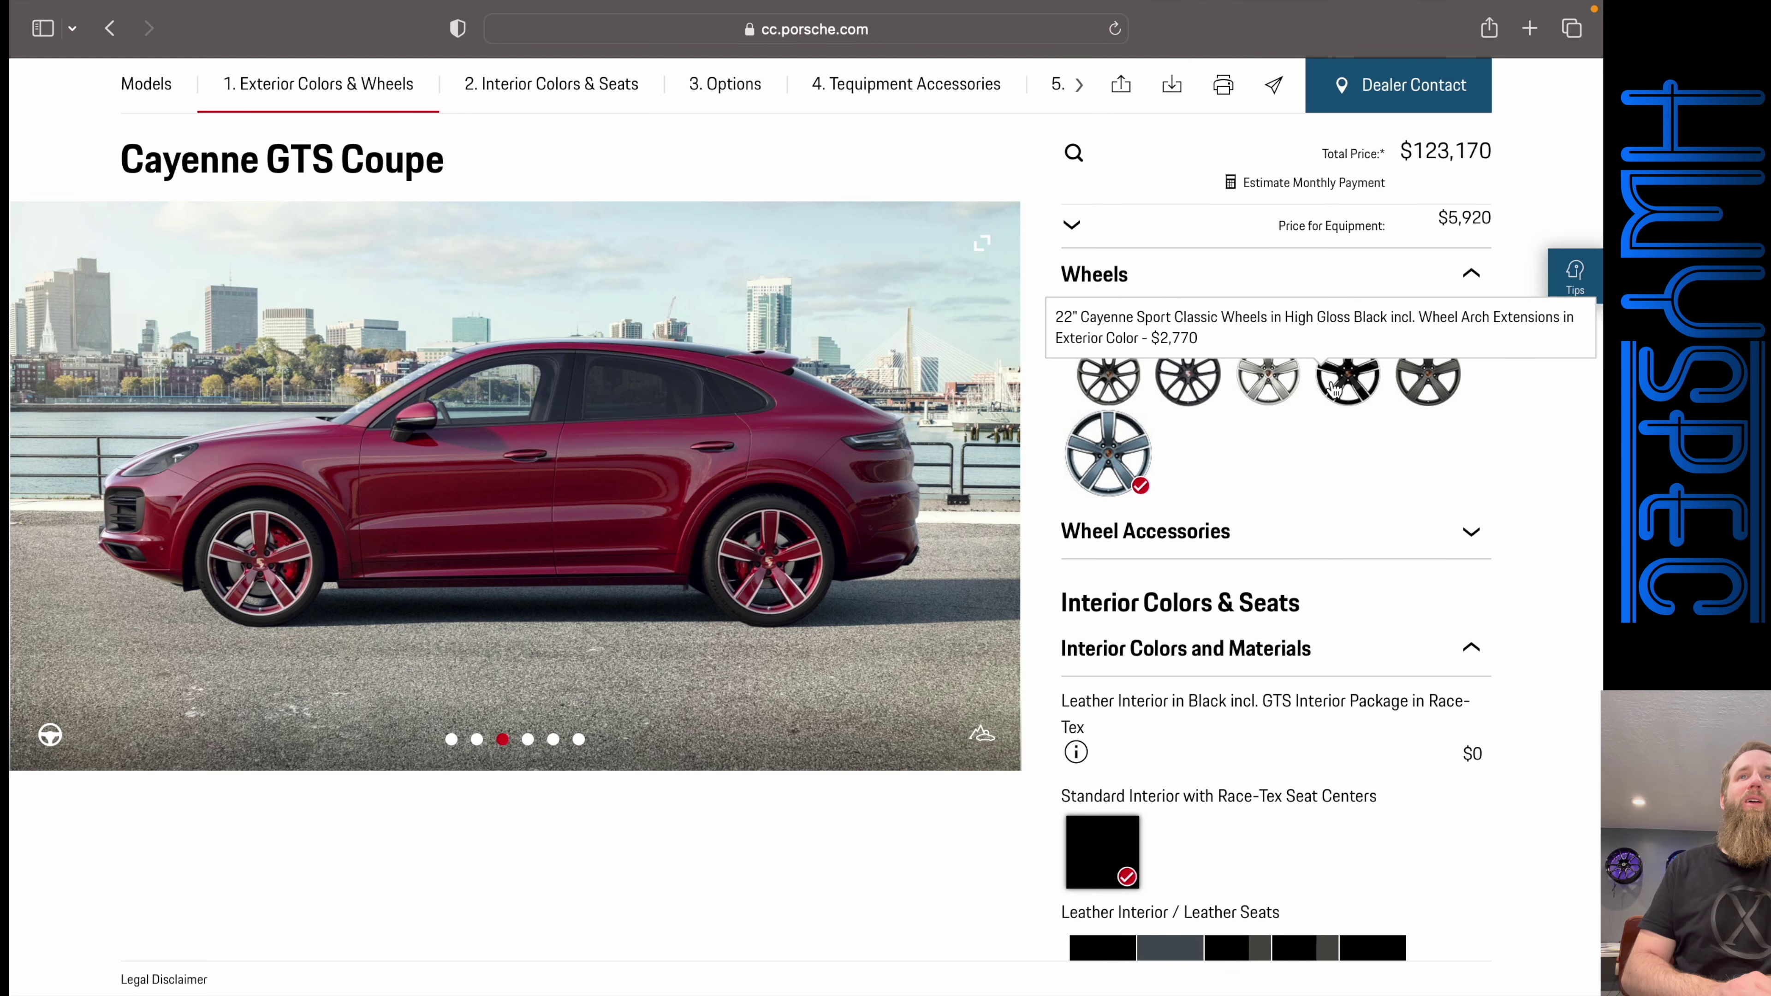
# - Switch to the 22" Cayenne Sport Classic wheels in Satin Platinum, keeping the total at $123,170
pyautogui.click(1436, 386)
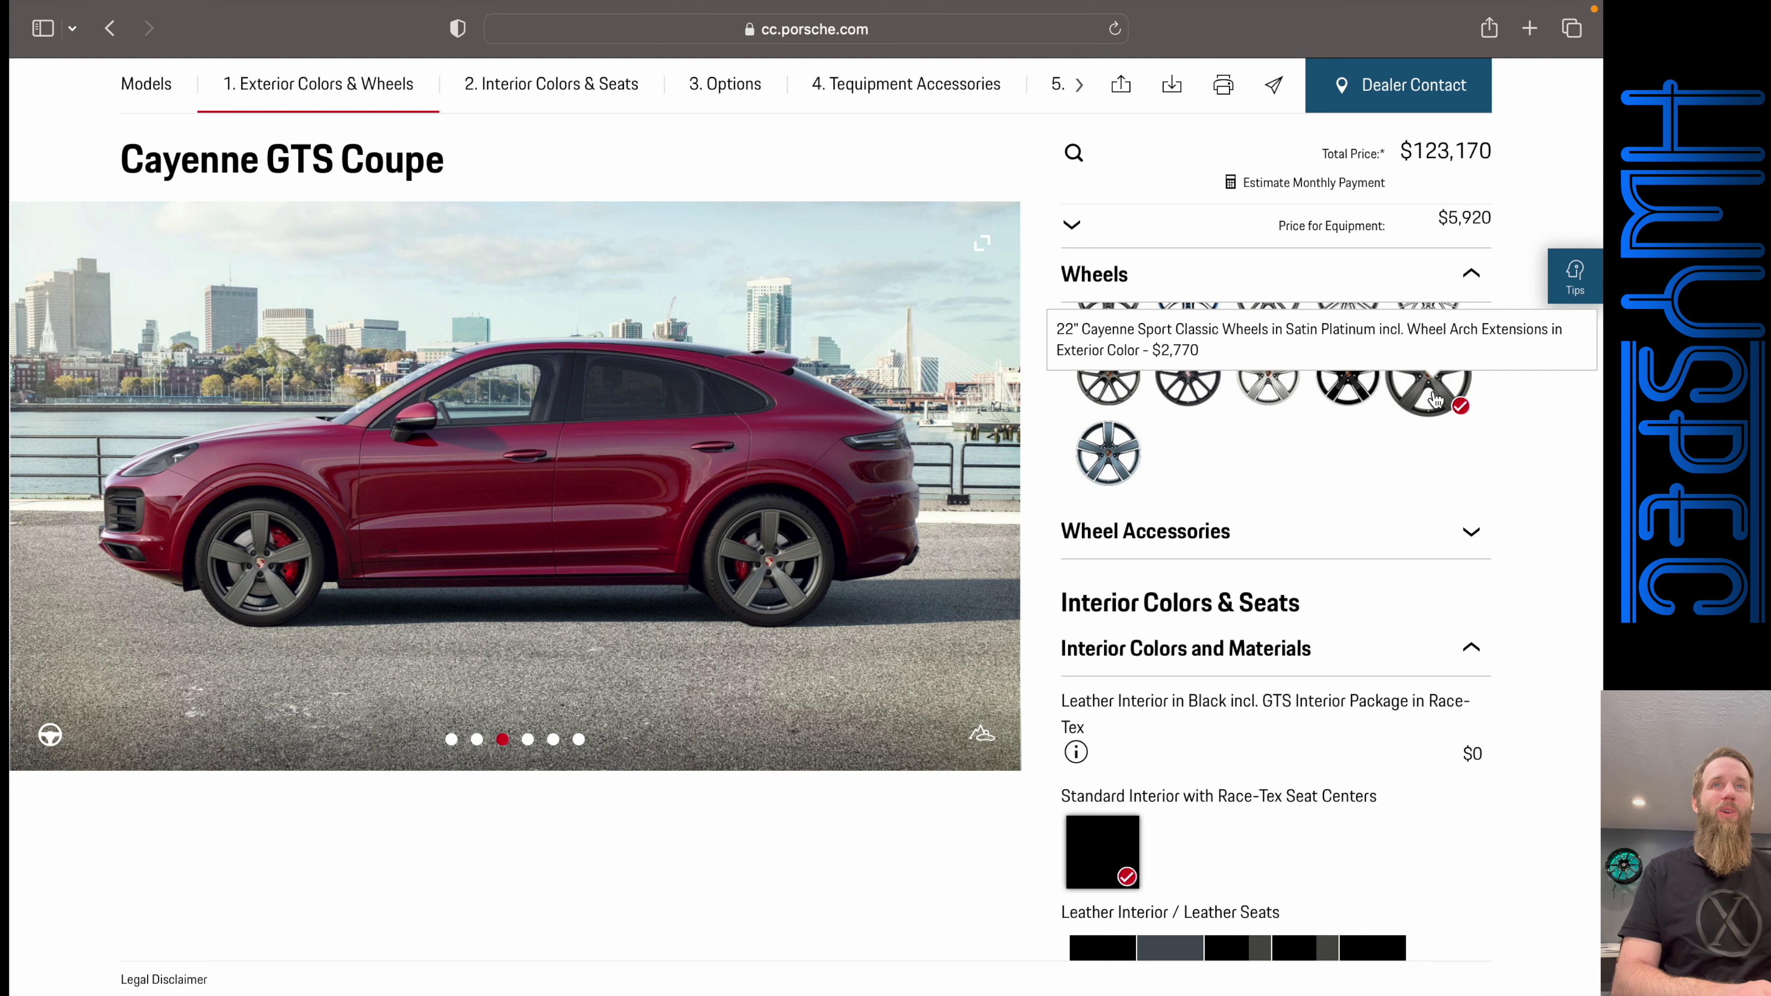
pyautogui.scroll(-3, 1442, 481)
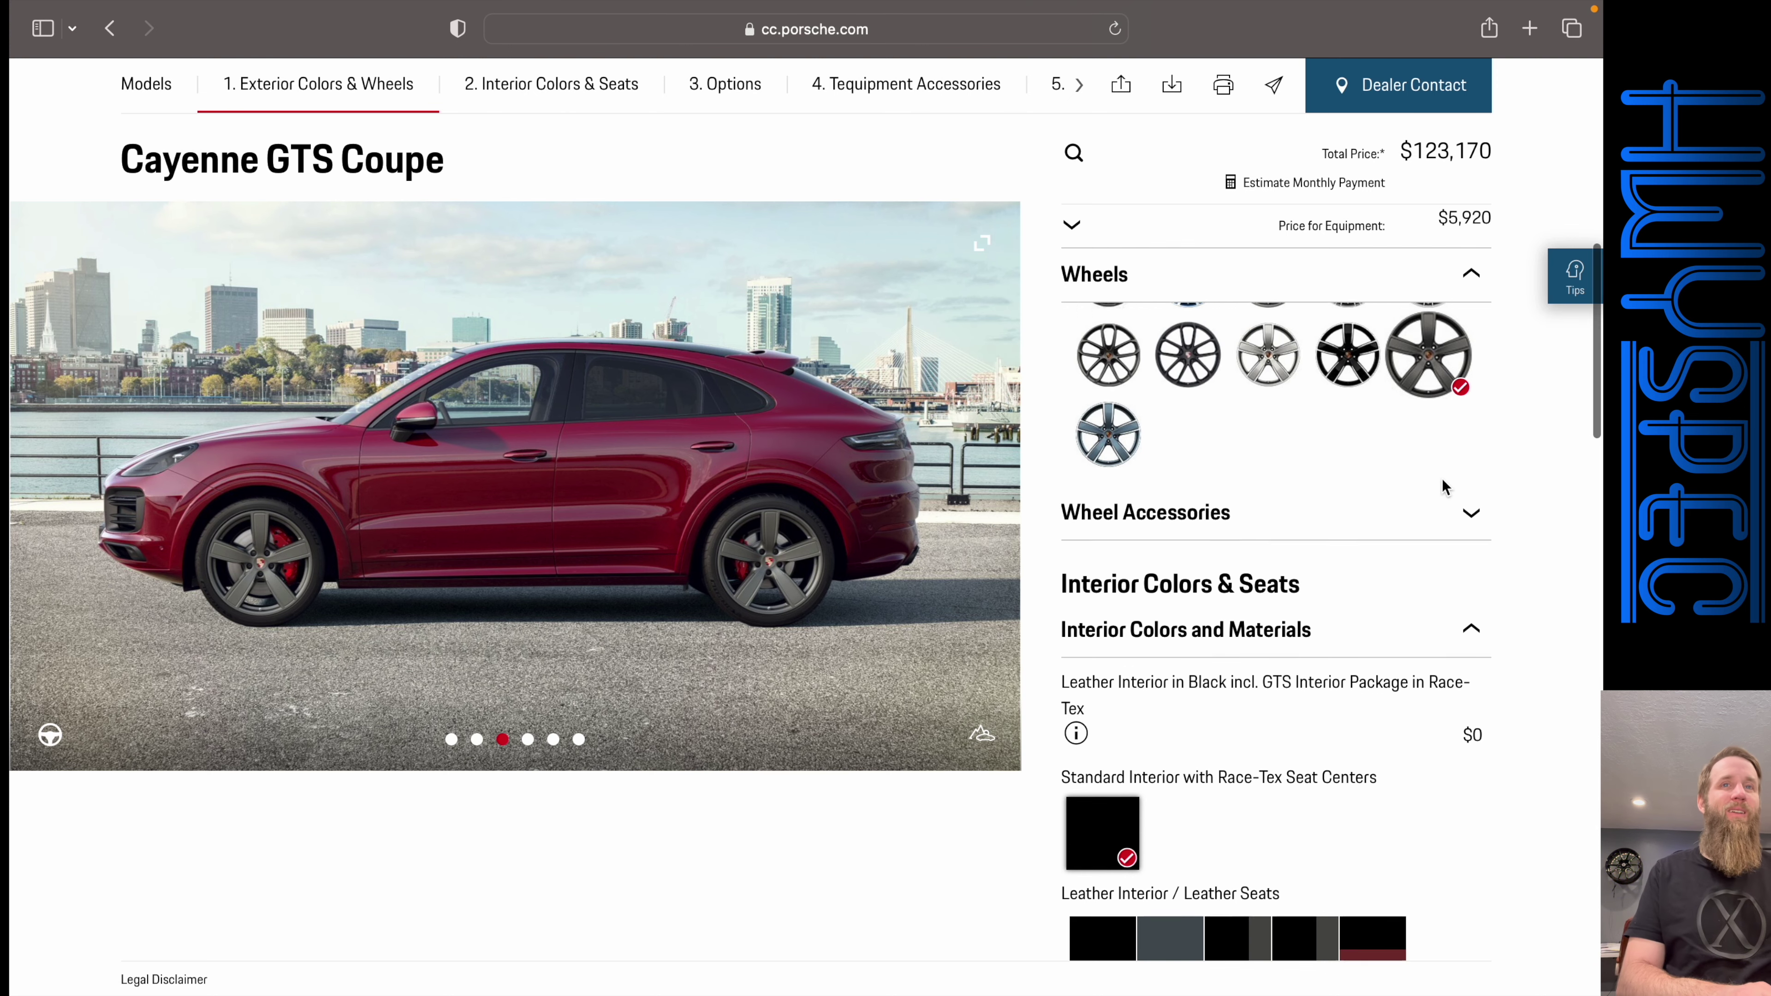
# - Select the Black/Carmine Red GTS Interior Package ($126,140) and view the seats in the next image
pyautogui.scroll(-8, 1441, 479)
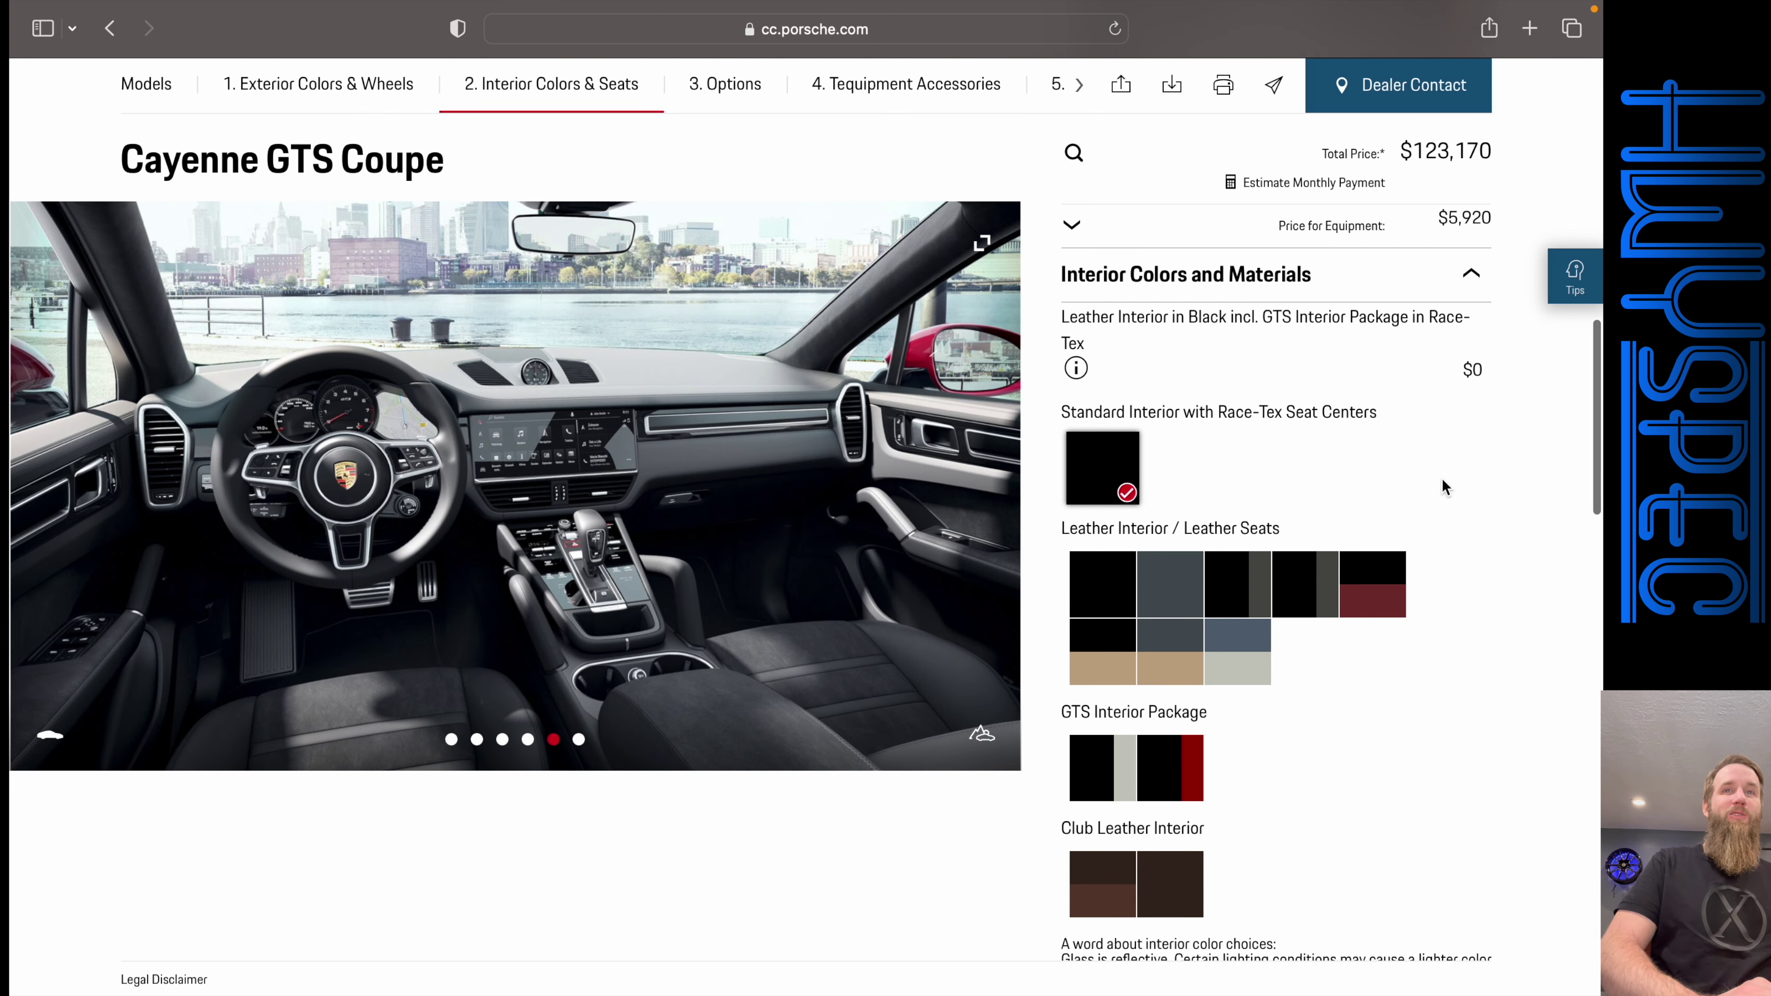
pyautogui.scroll(-2, 1442, 479)
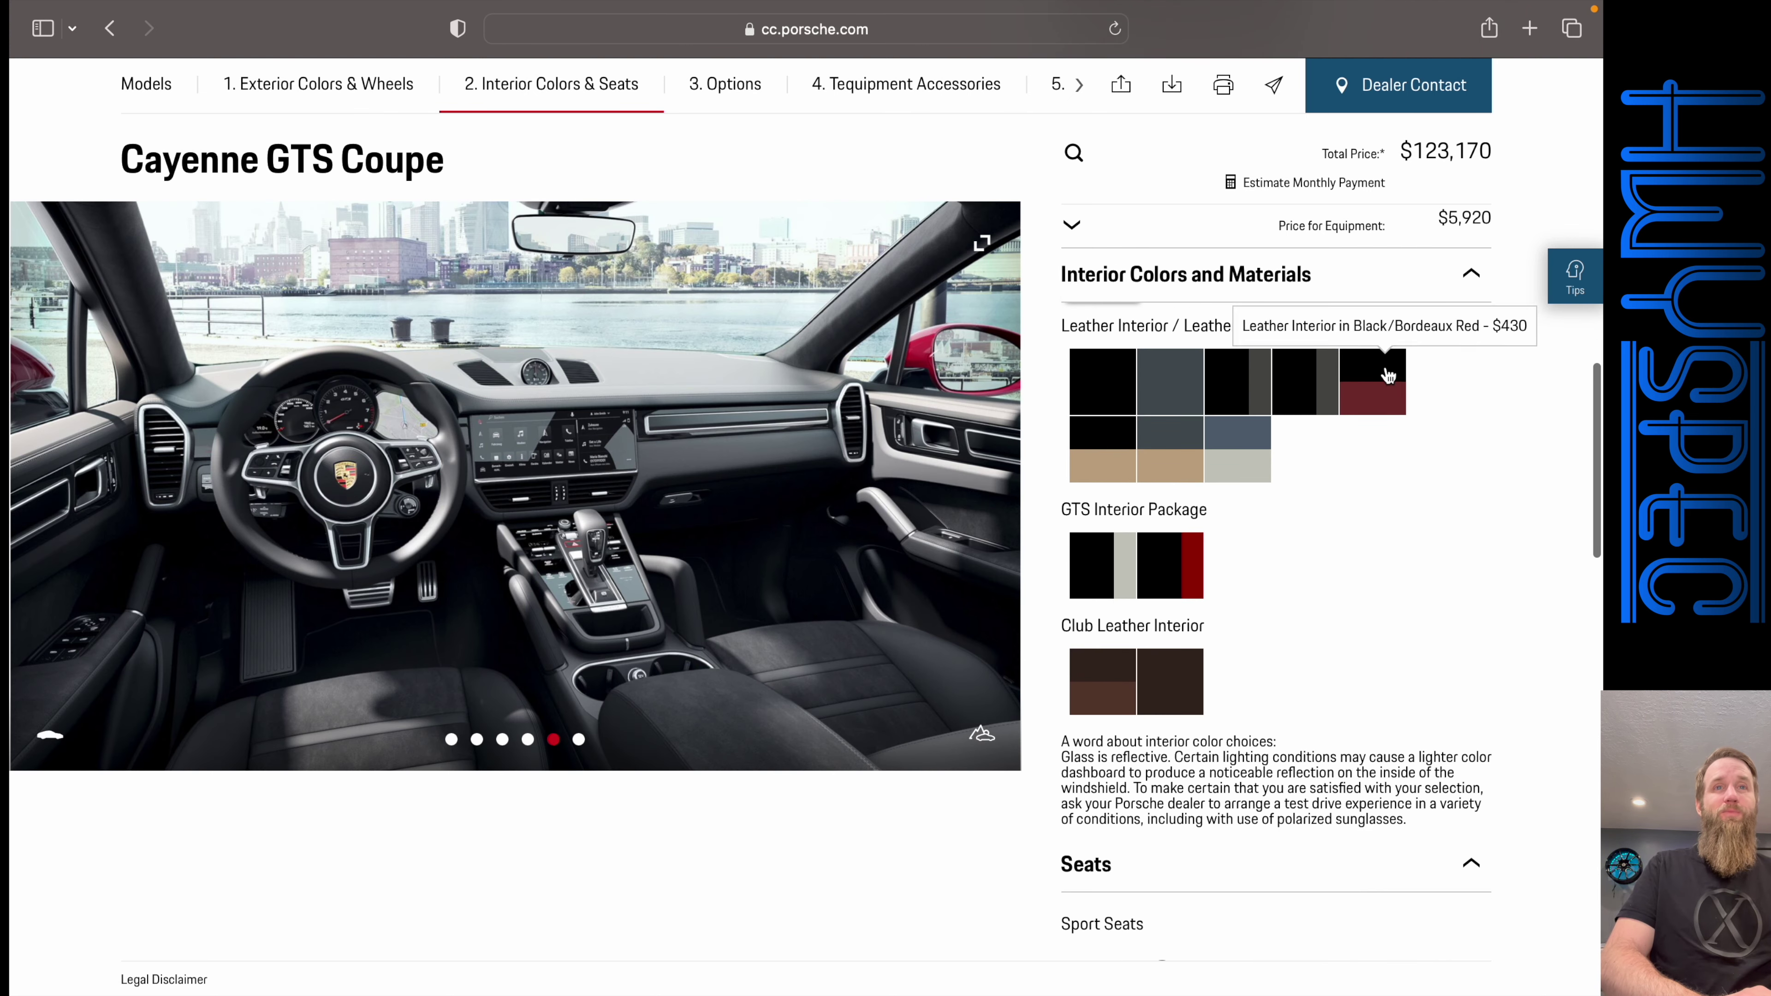
pyautogui.click(1159, 563)
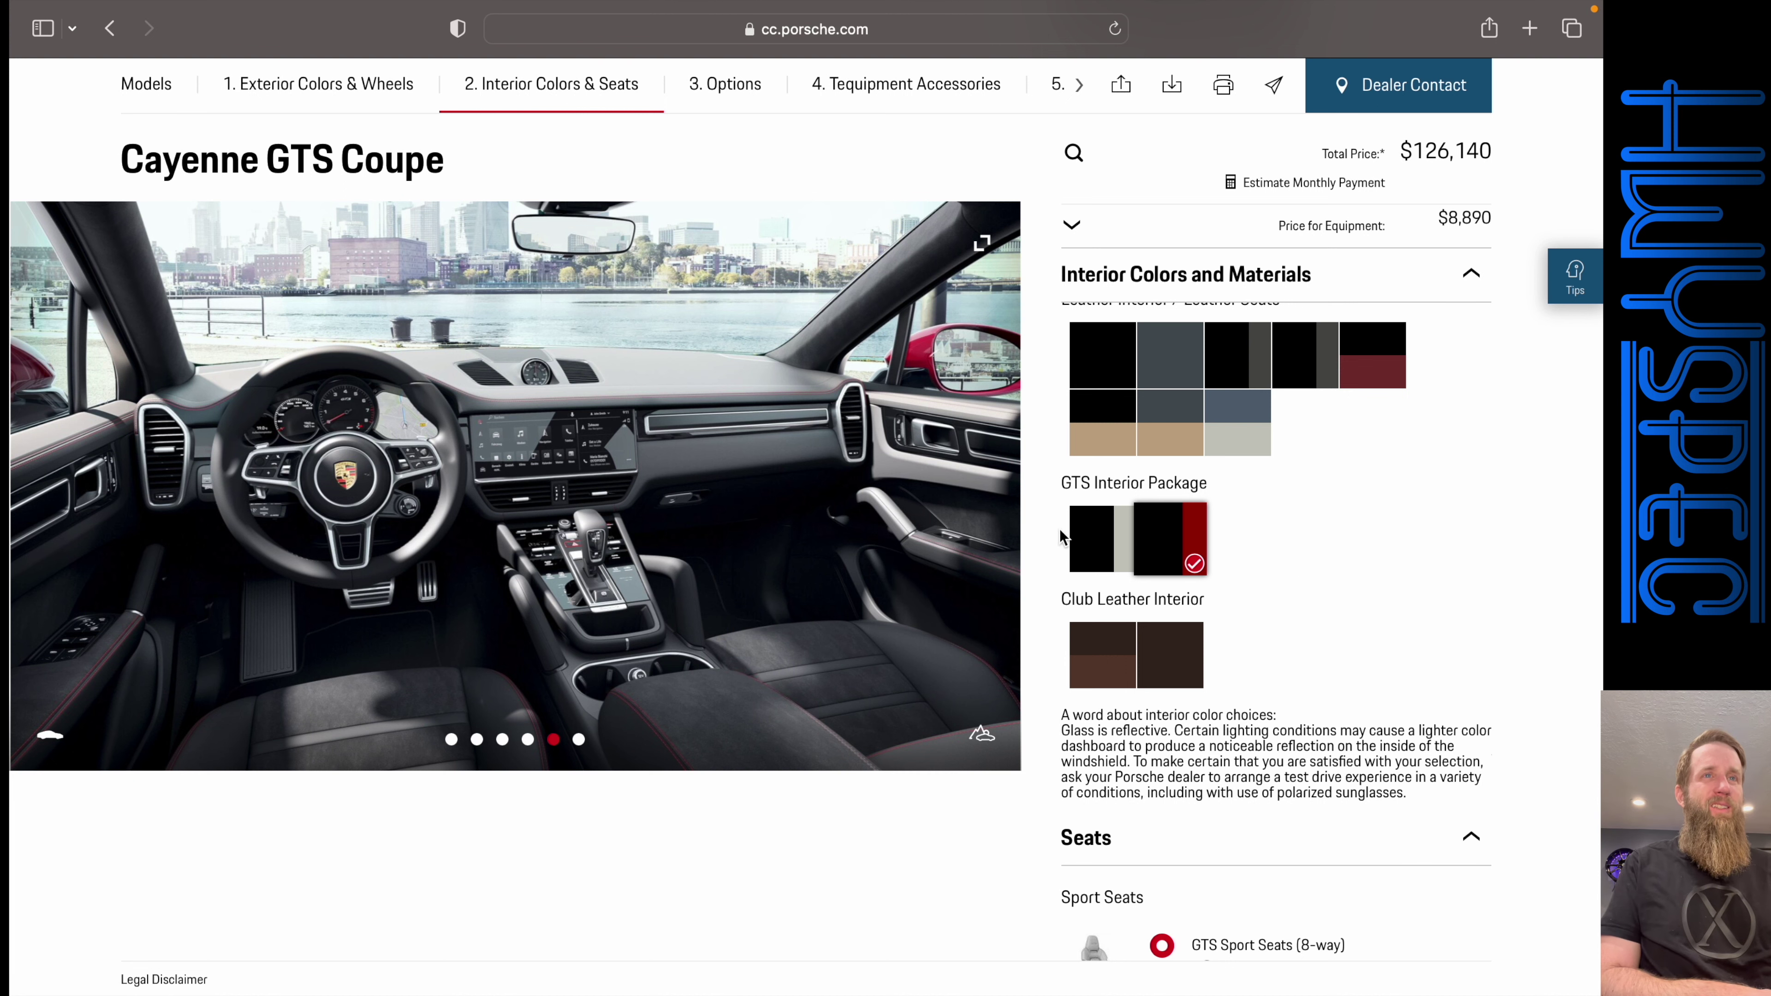
pyautogui.moveTo(987, 492)
pyautogui.click(987, 492)
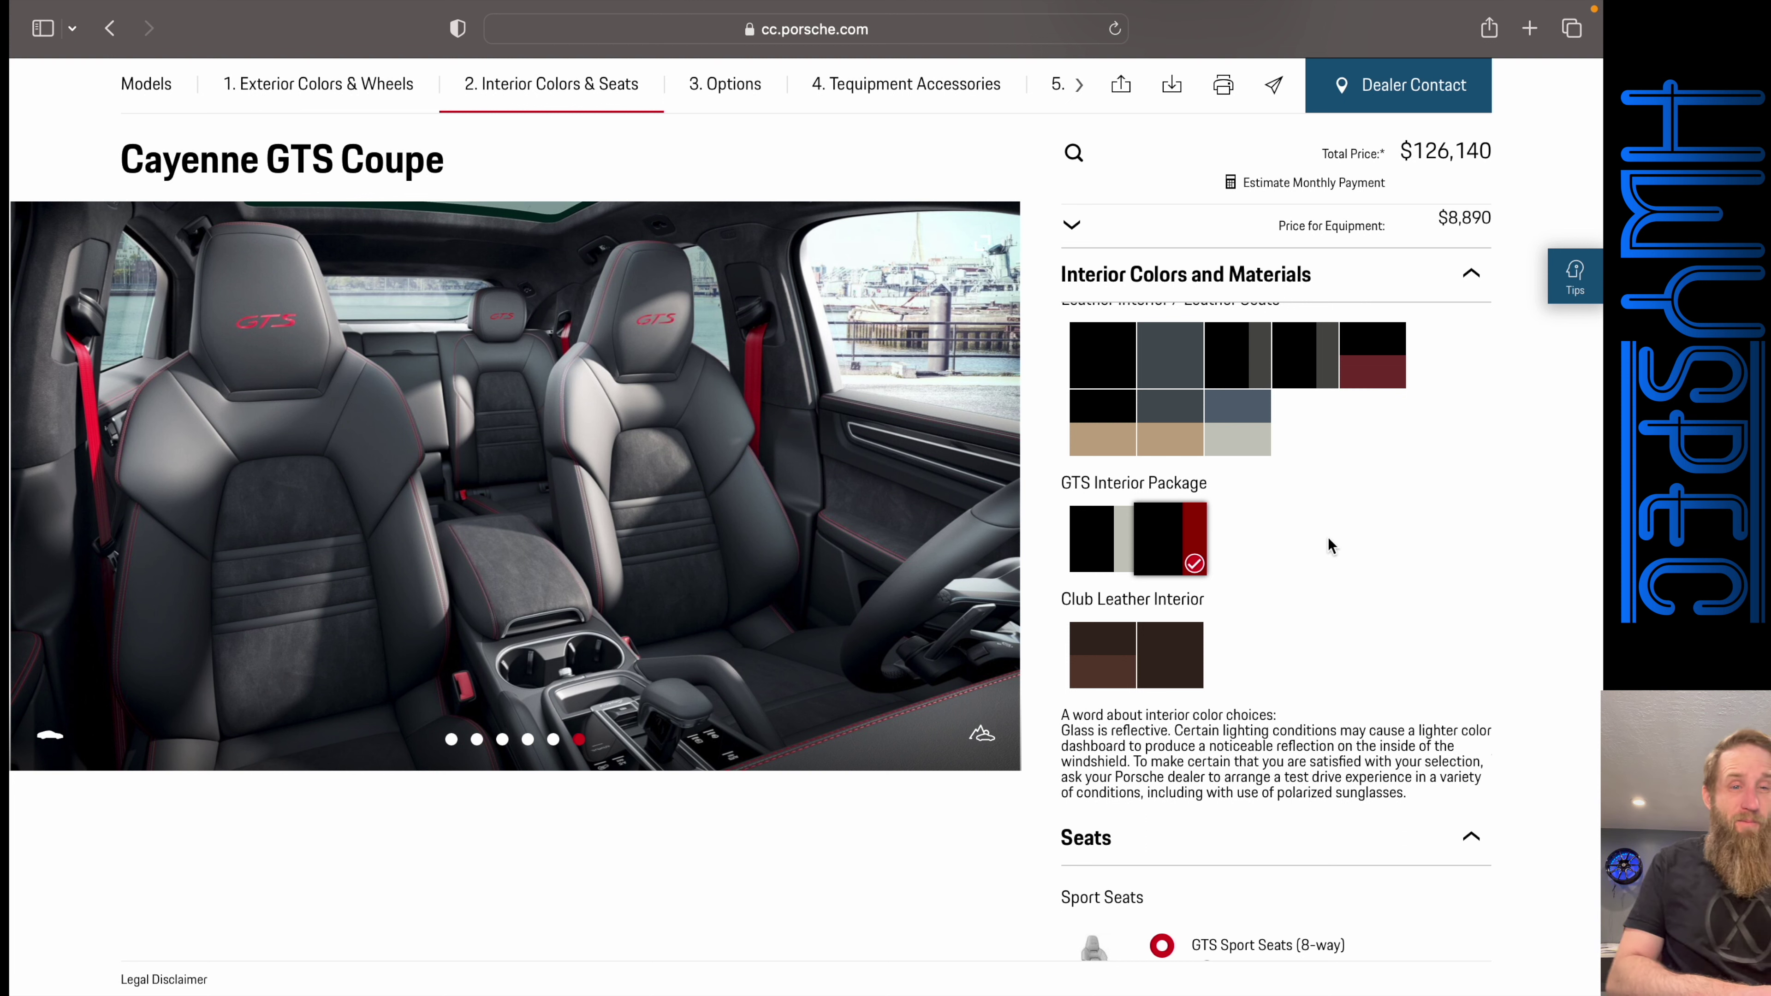
# - Expand the Seats, Packages and Interior option lists and tick Ventilated Seats (Front)
pyautogui.scroll(-10, 1328, 538)
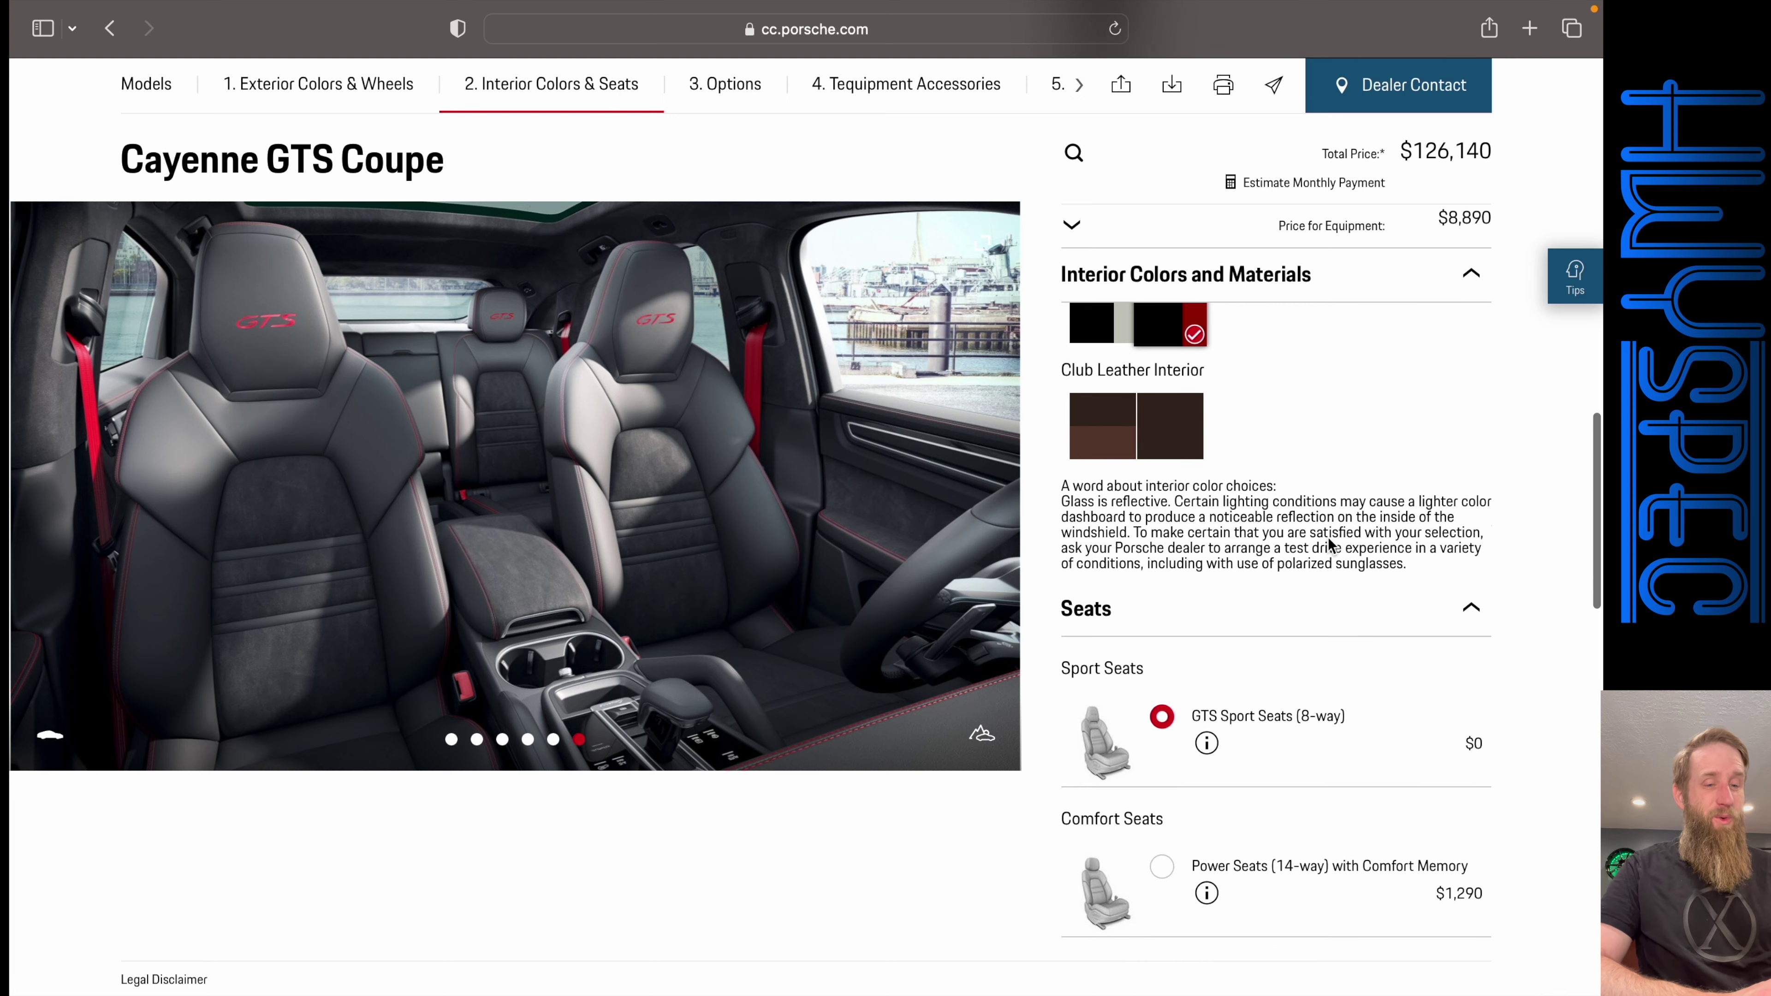
pyautogui.scroll(-6, 1328, 538)
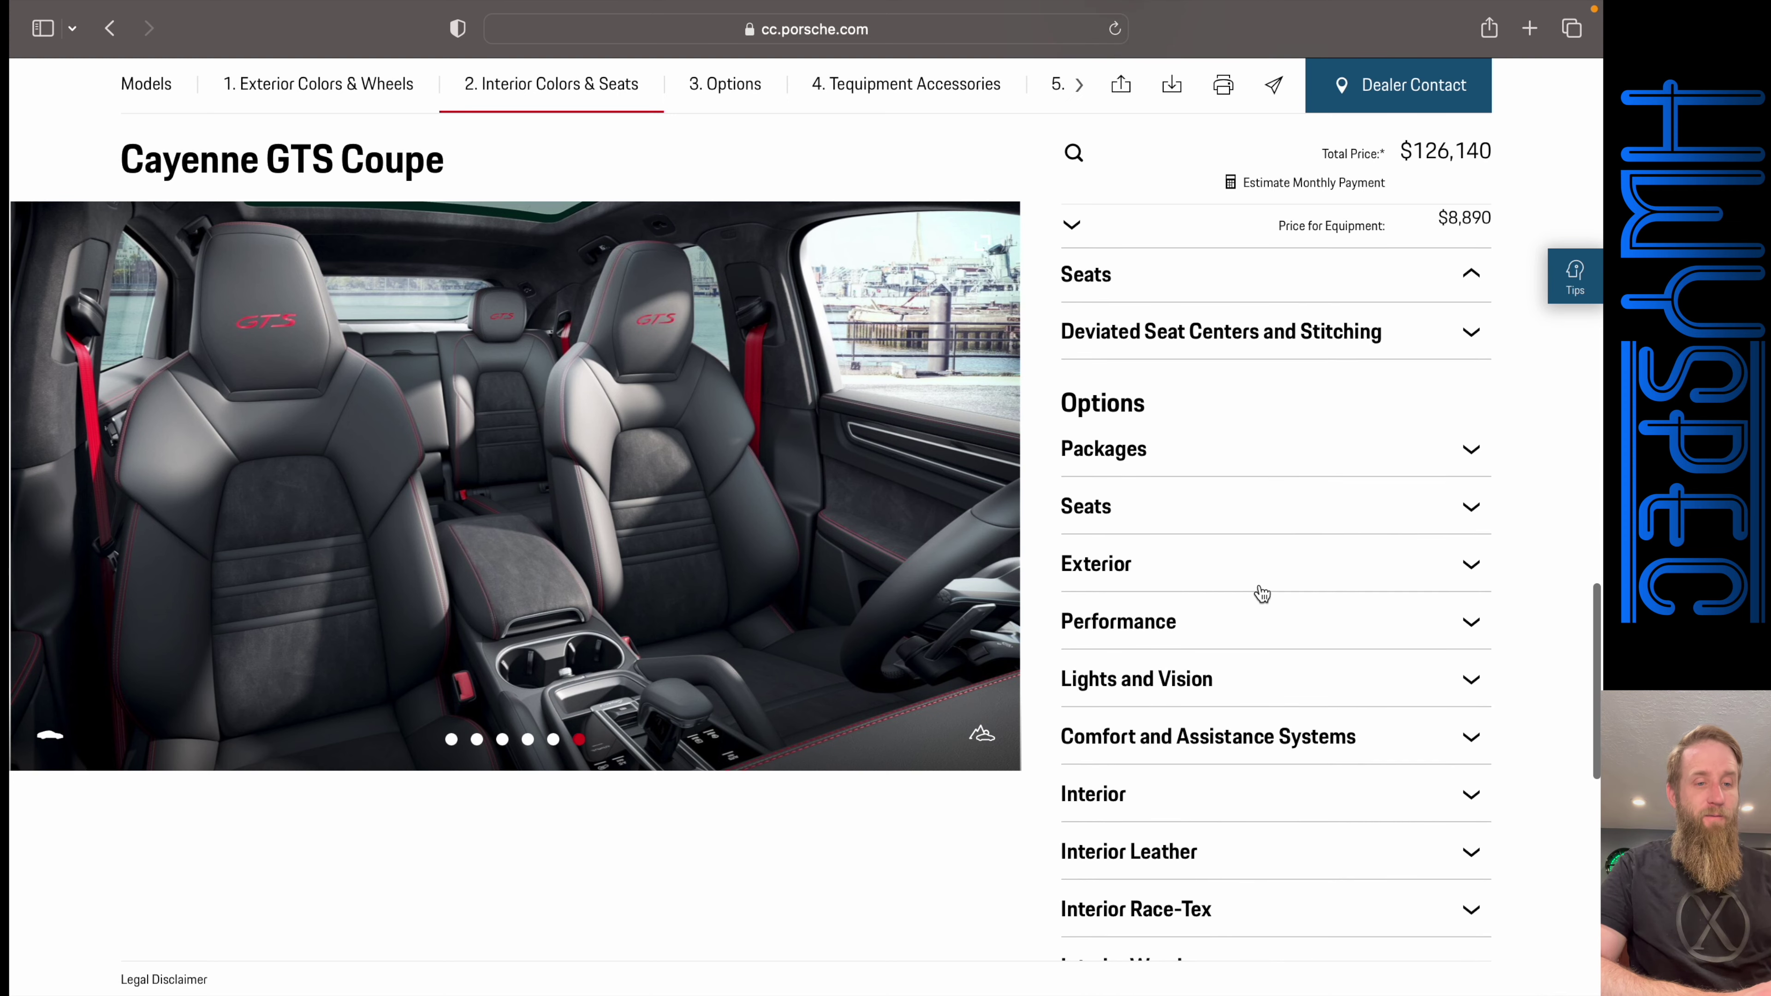
pyautogui.click(1225, 510)
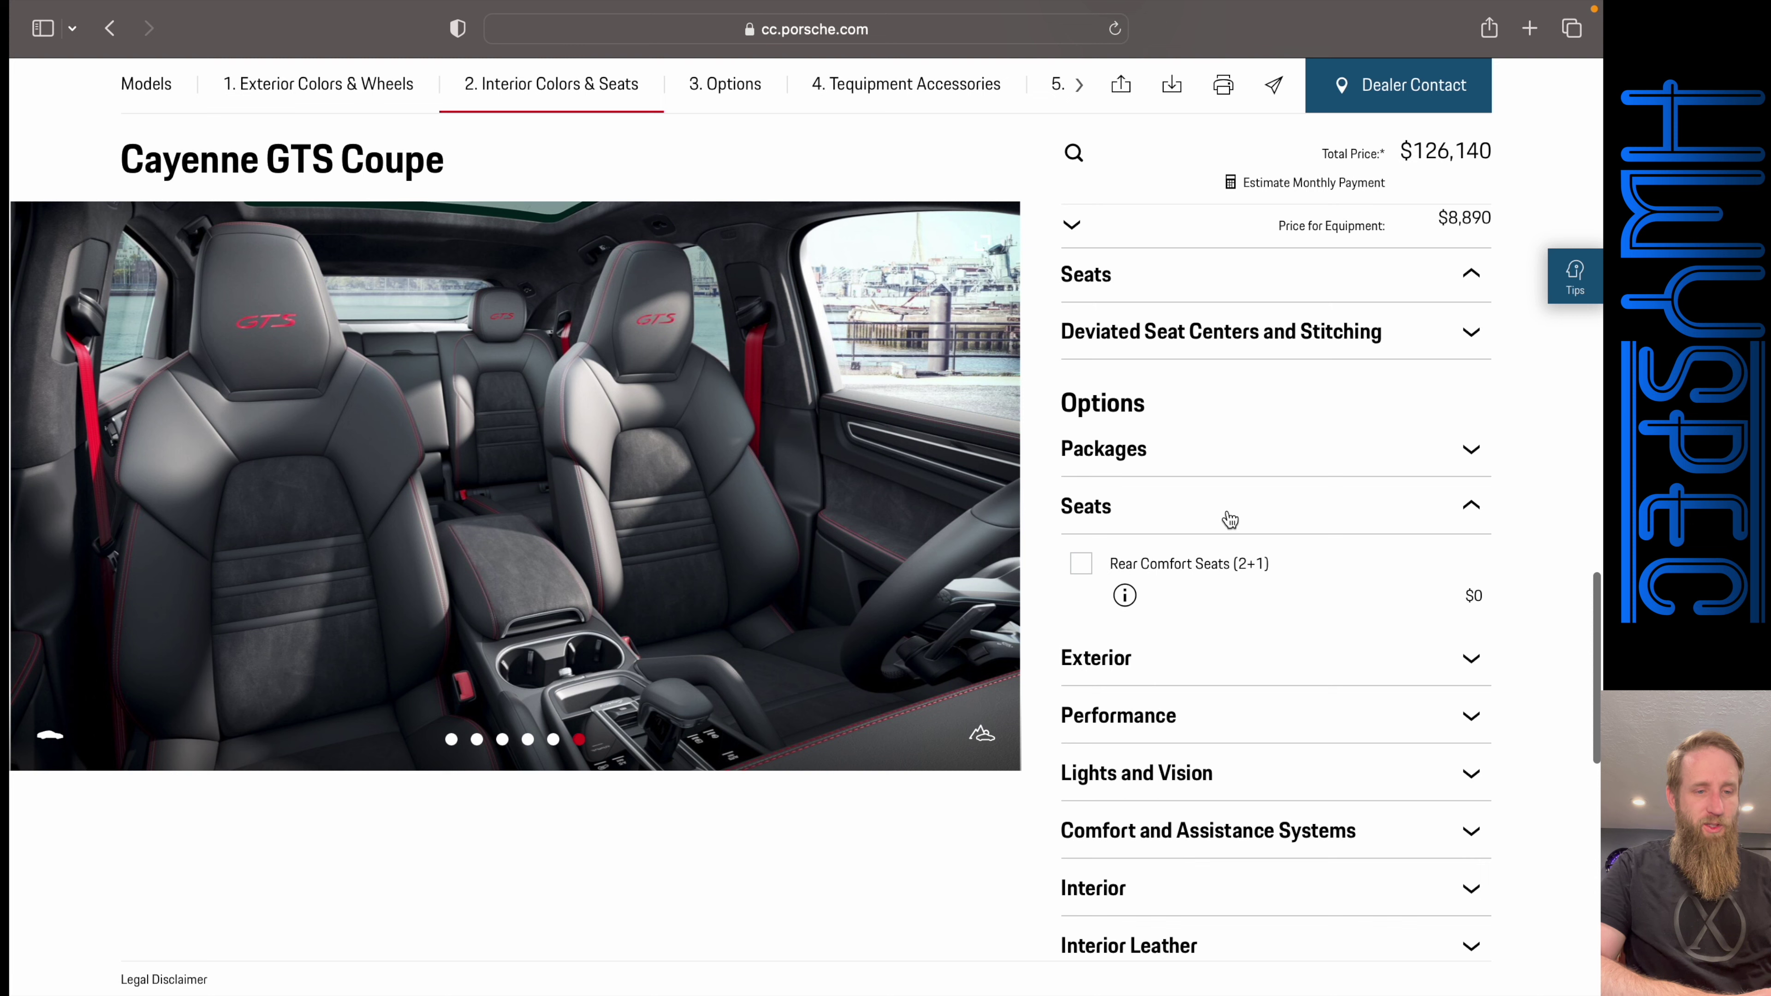
pyautogui.click(1262, 448)
pyautogui.scroll(-10, 1263, 452)
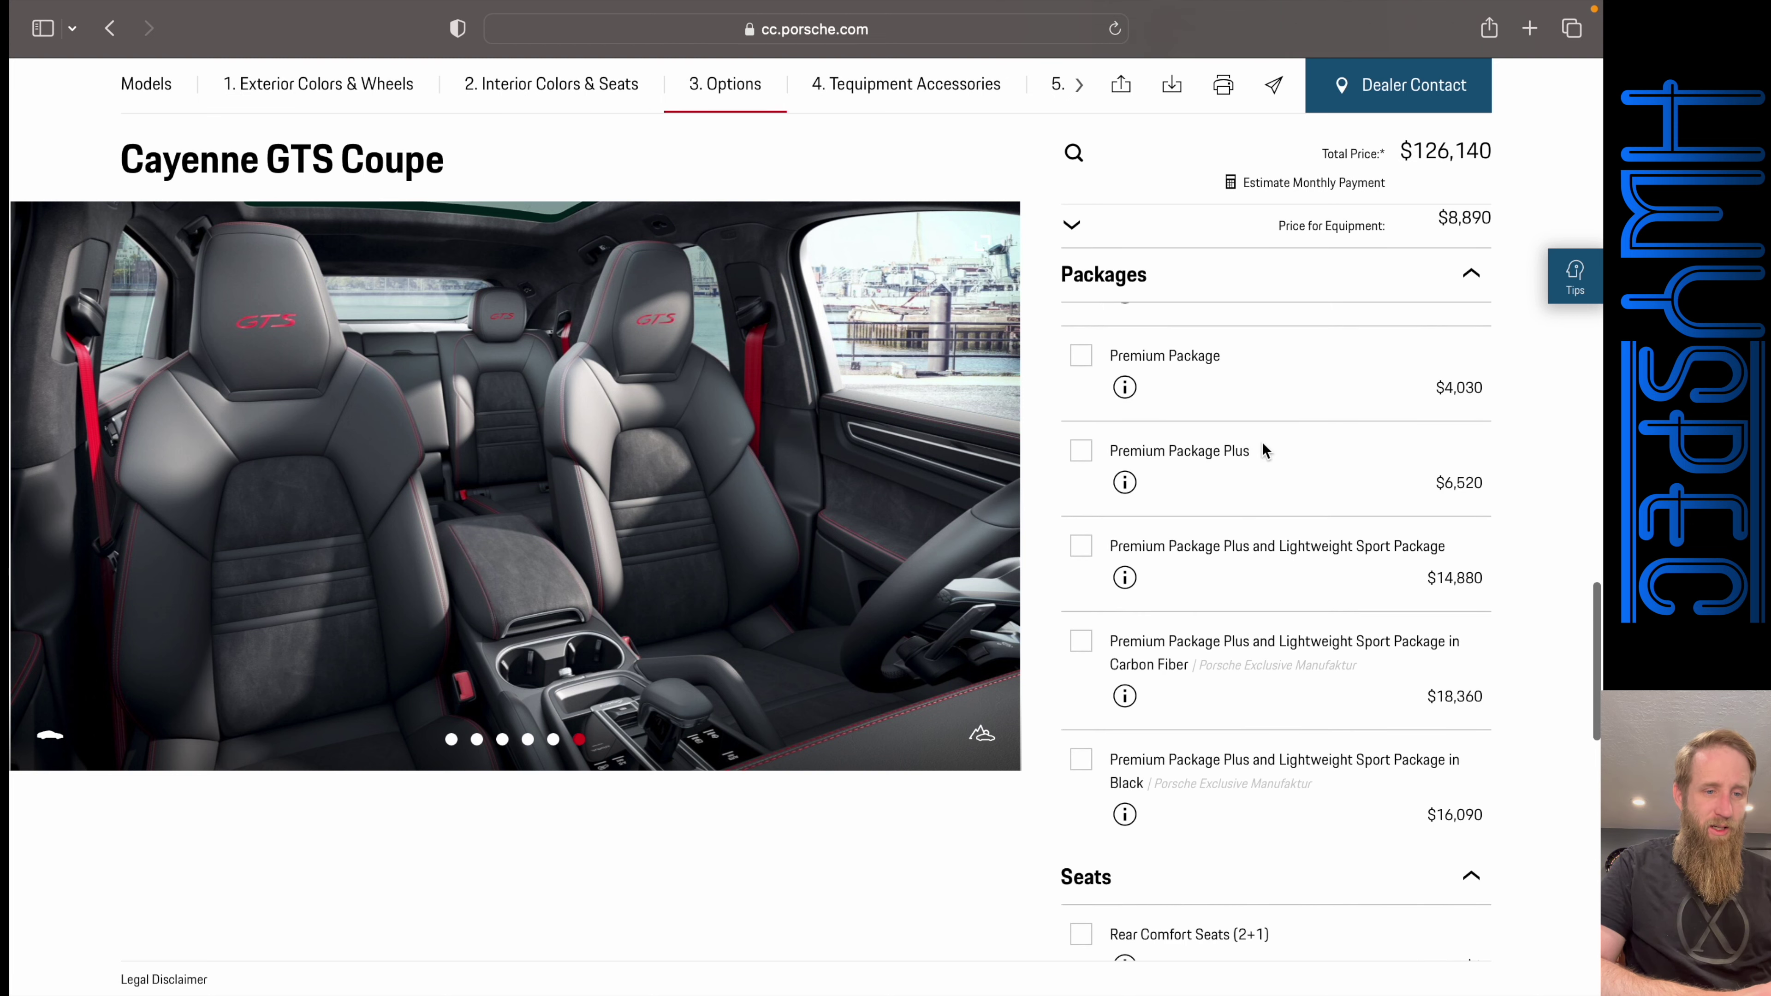
pyautogui.scroll(-5, 1262, 450)
pyautogui.scroll(1, 1257, 454)
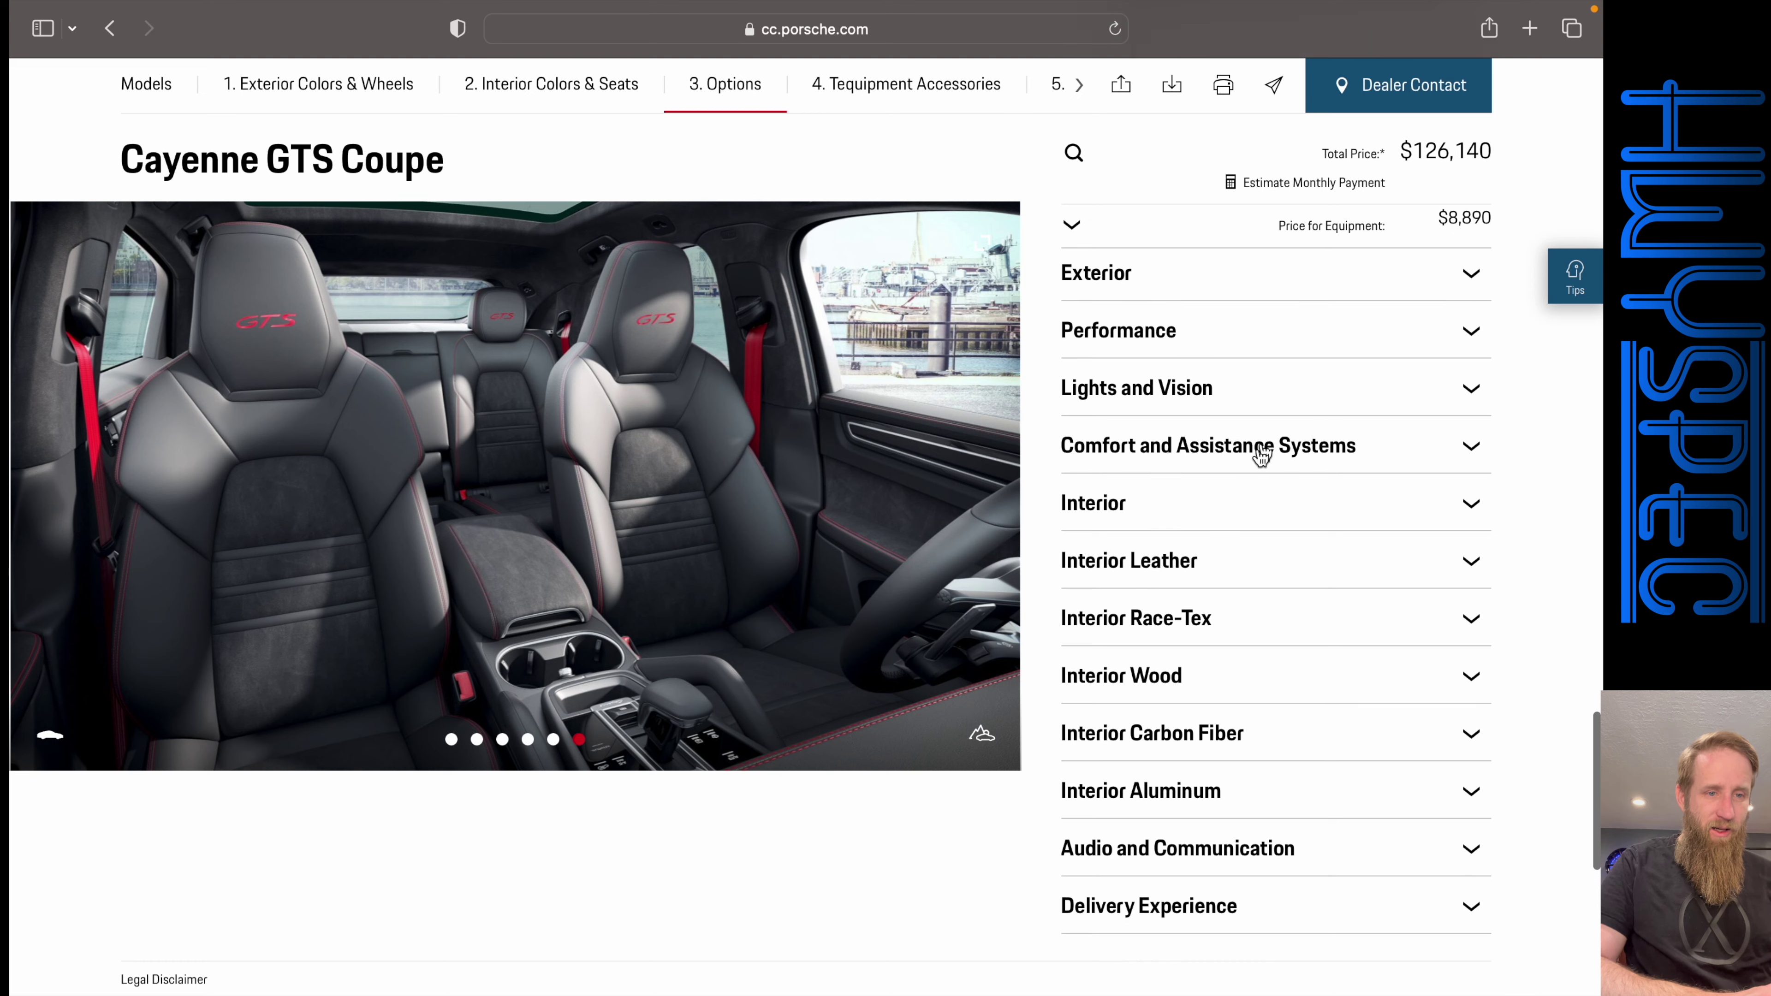
pyautogui.click(1228, 502)
pyautogui.scroll(-8, 1227, 502)
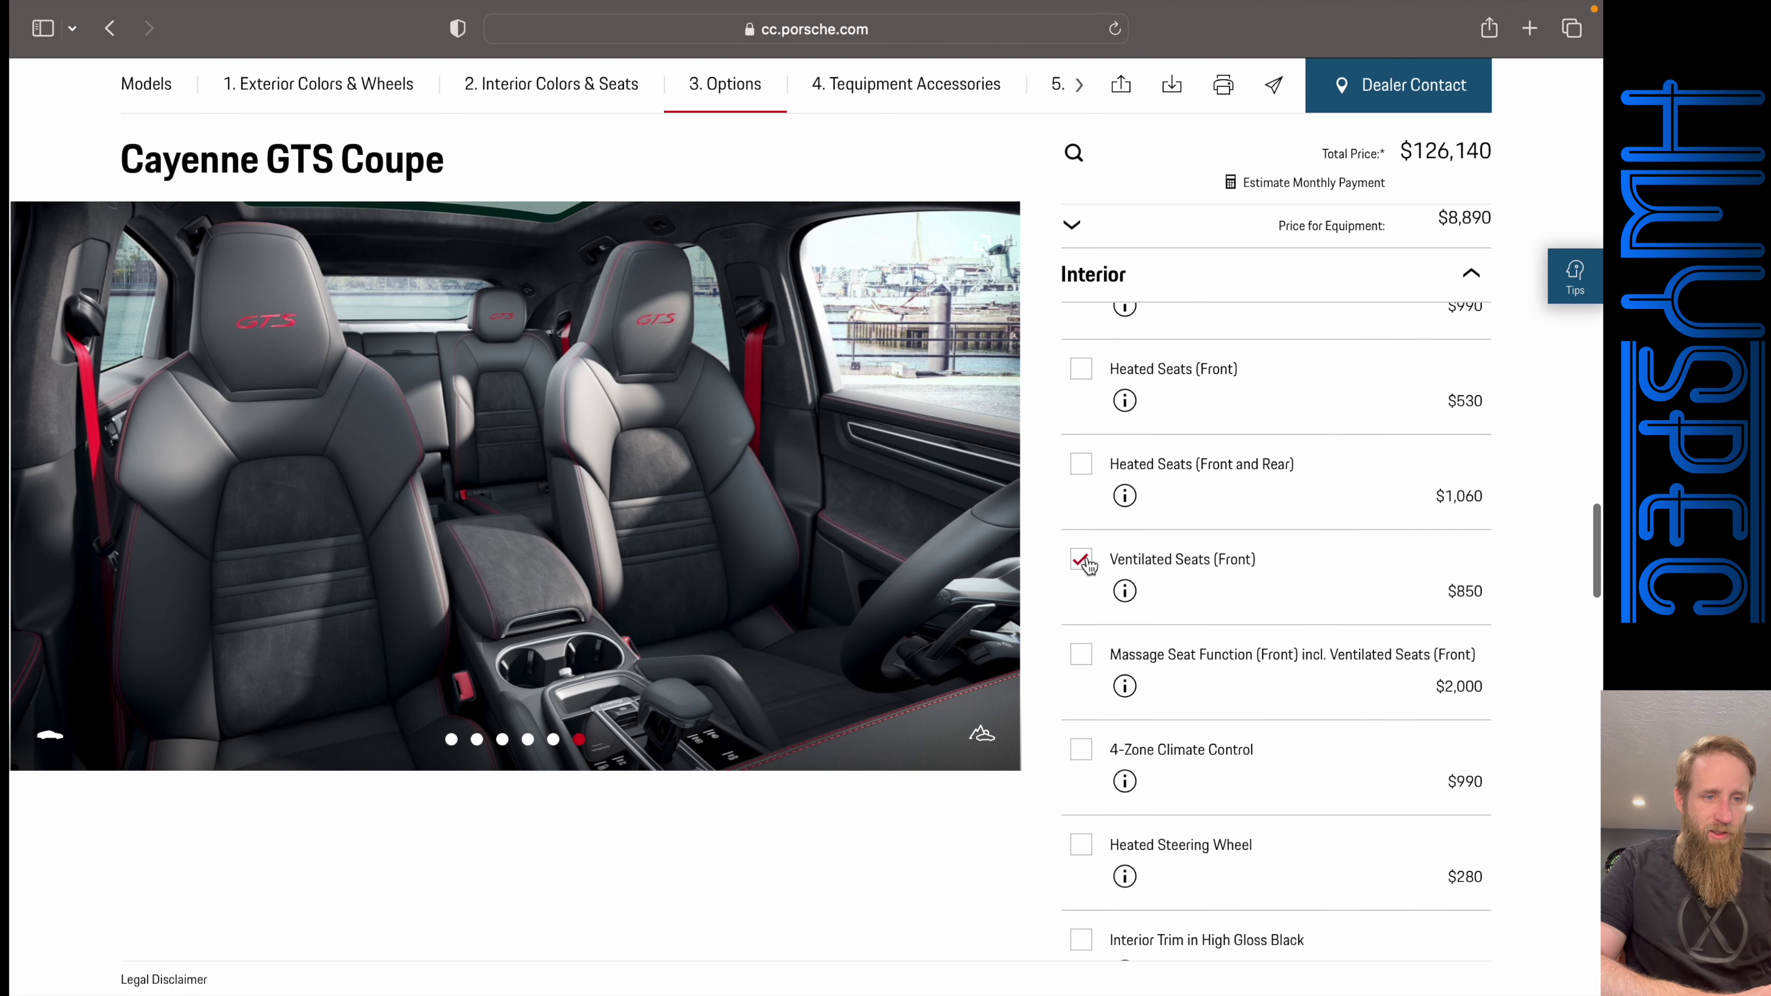
pyautogui.click(1082, 567)
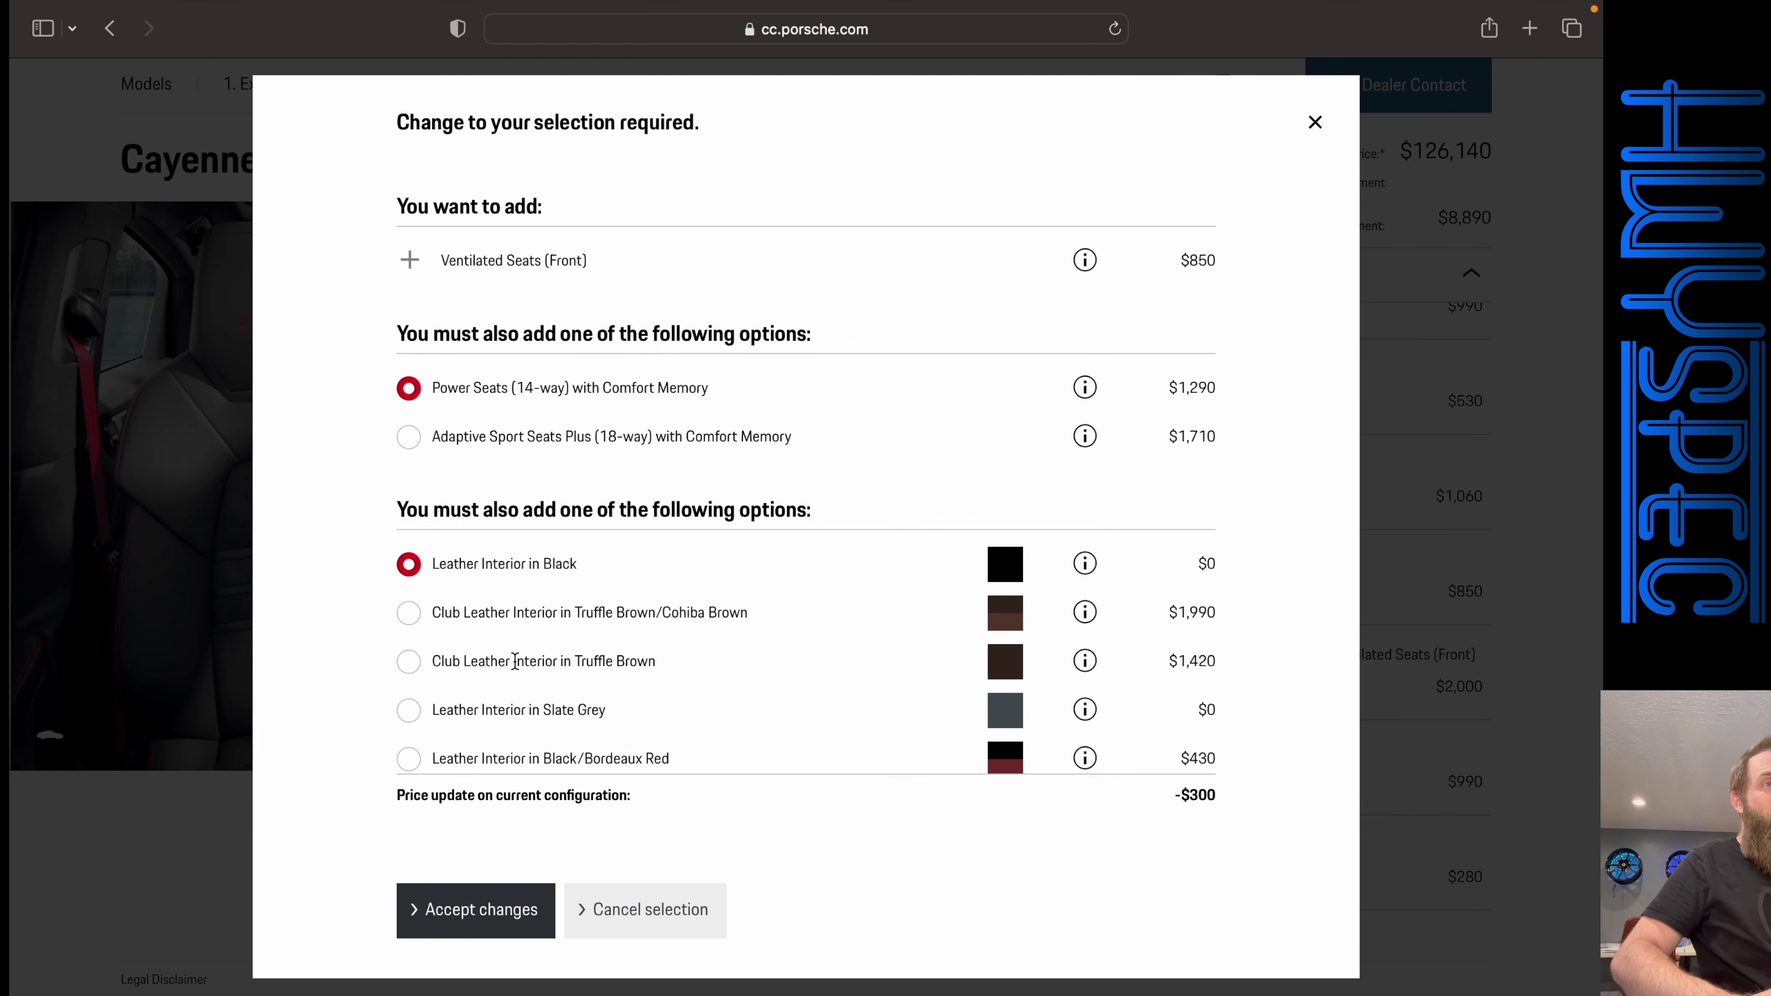
# - Accept the ventilated seats with 14-way Power Seats and Black/Bordeaux Red leather, totalling $126,270
pyautogui.scroll(-3, 514, 661)
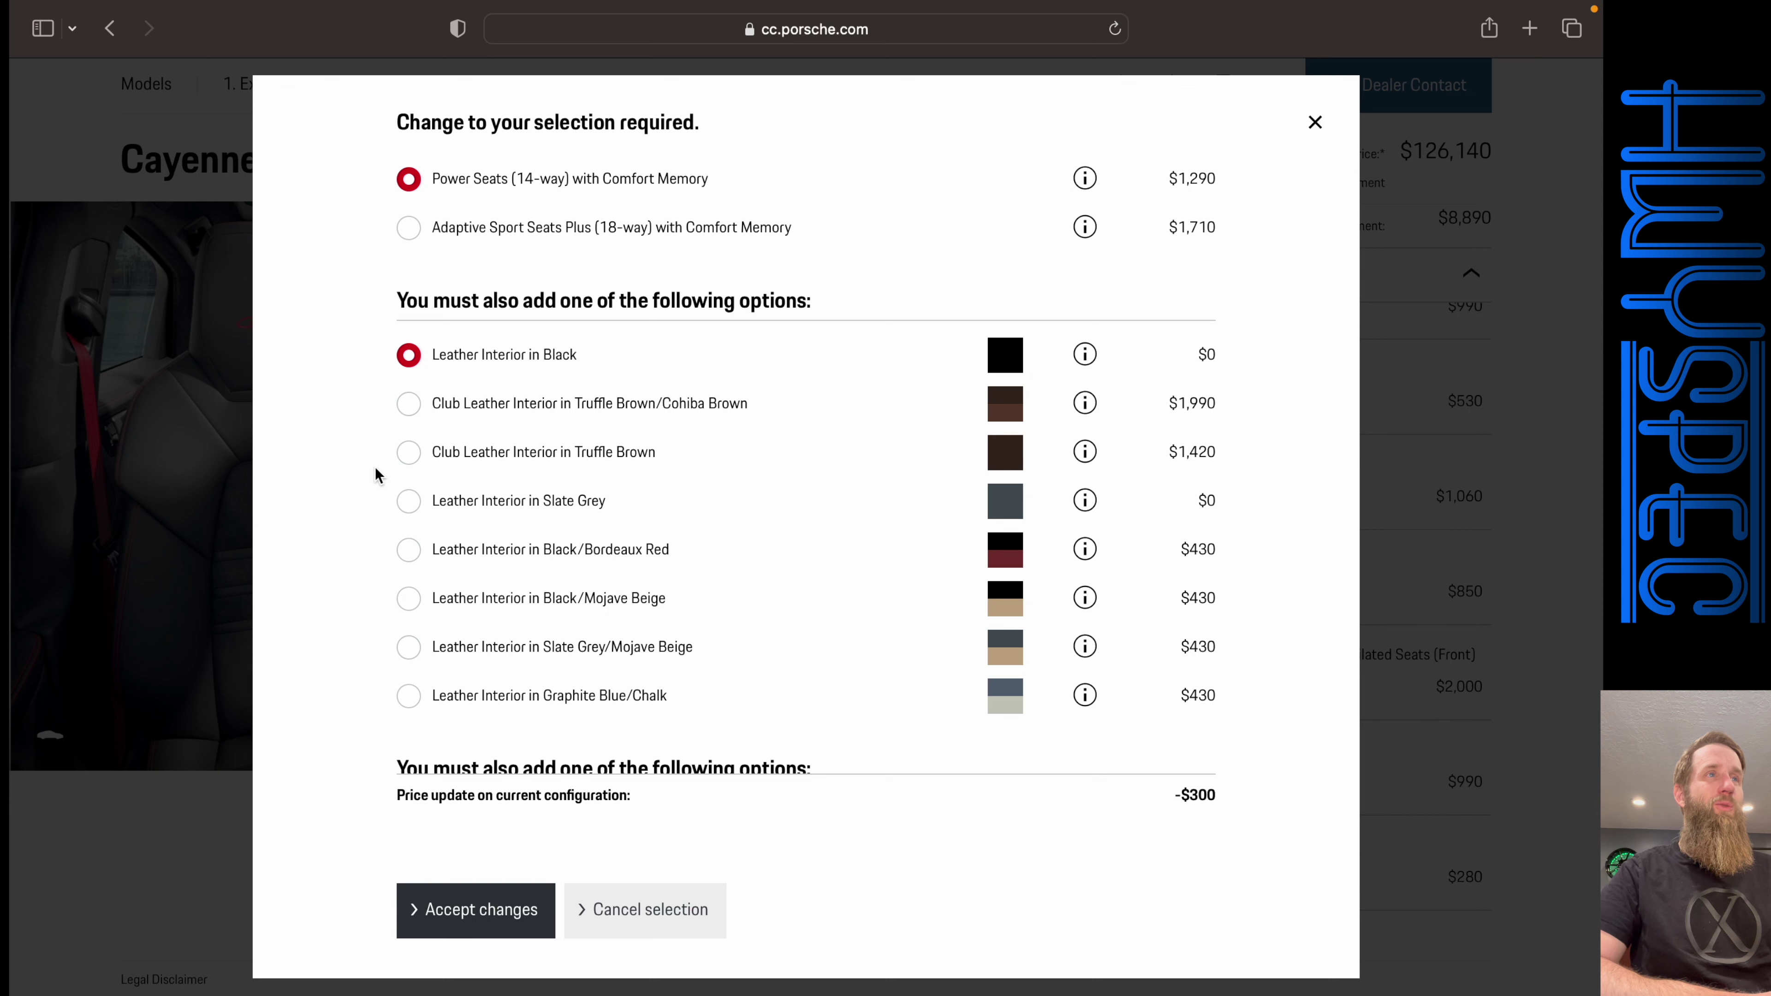
pyautogui.click(411, 556)
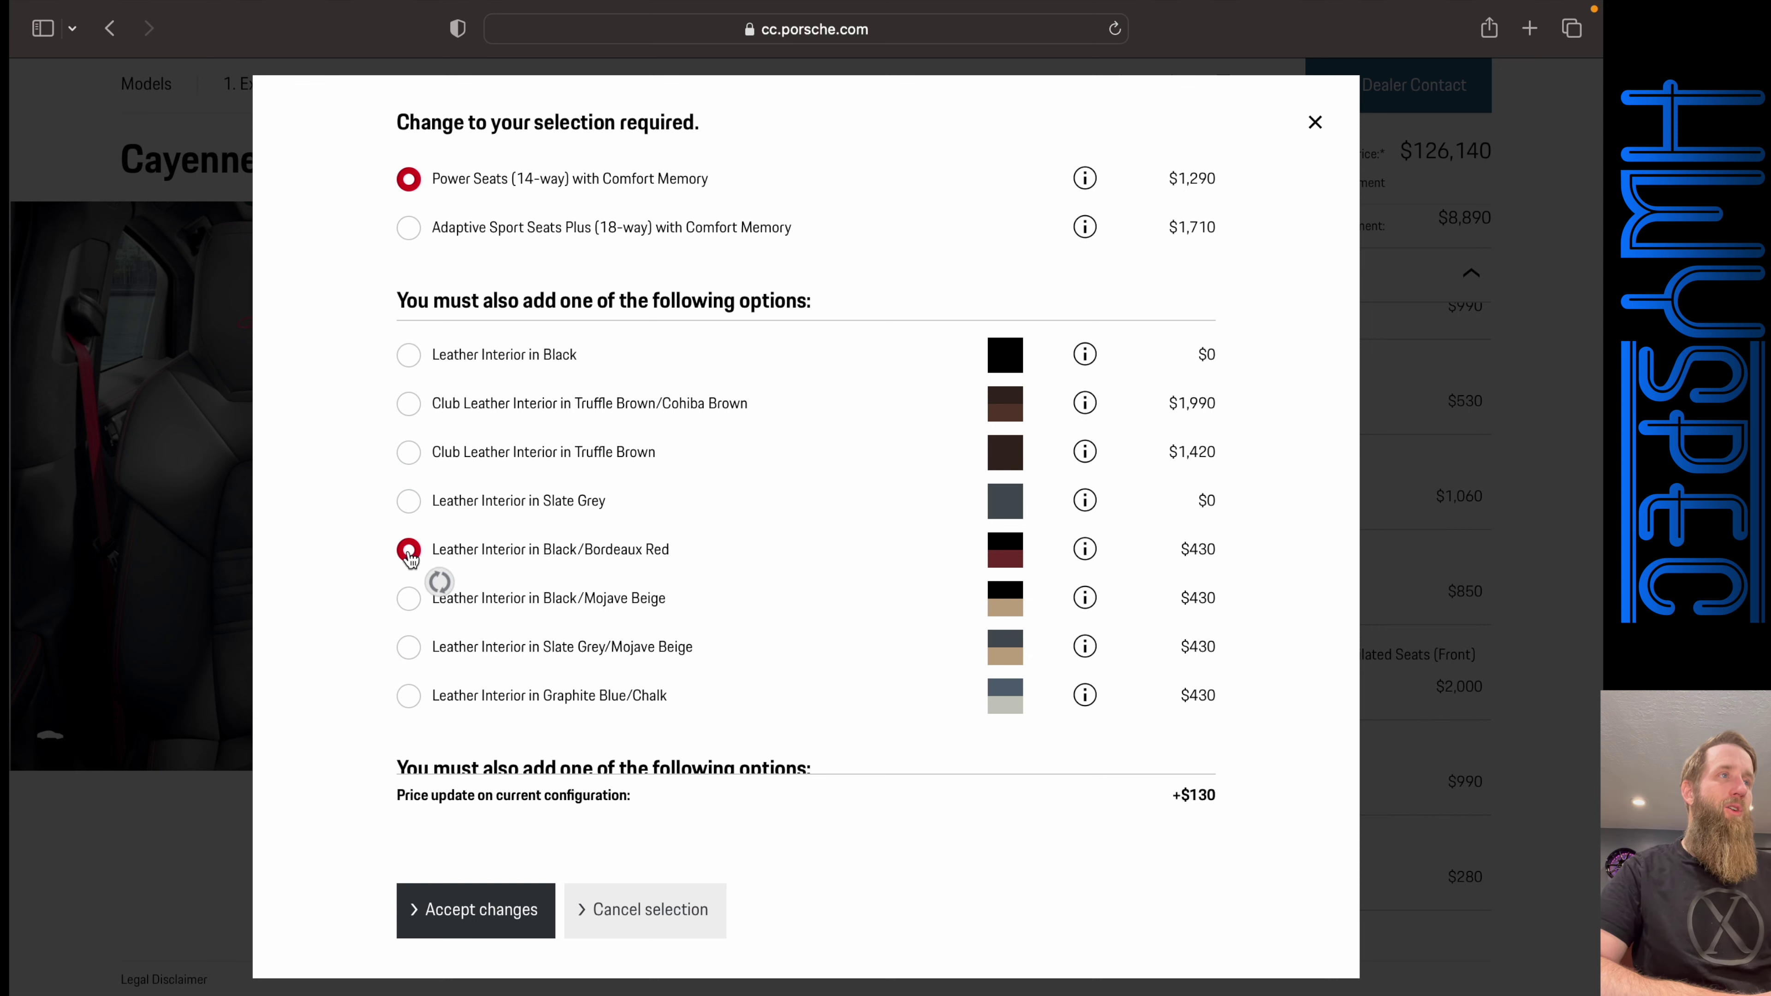
pyautogui.click(496, 902)
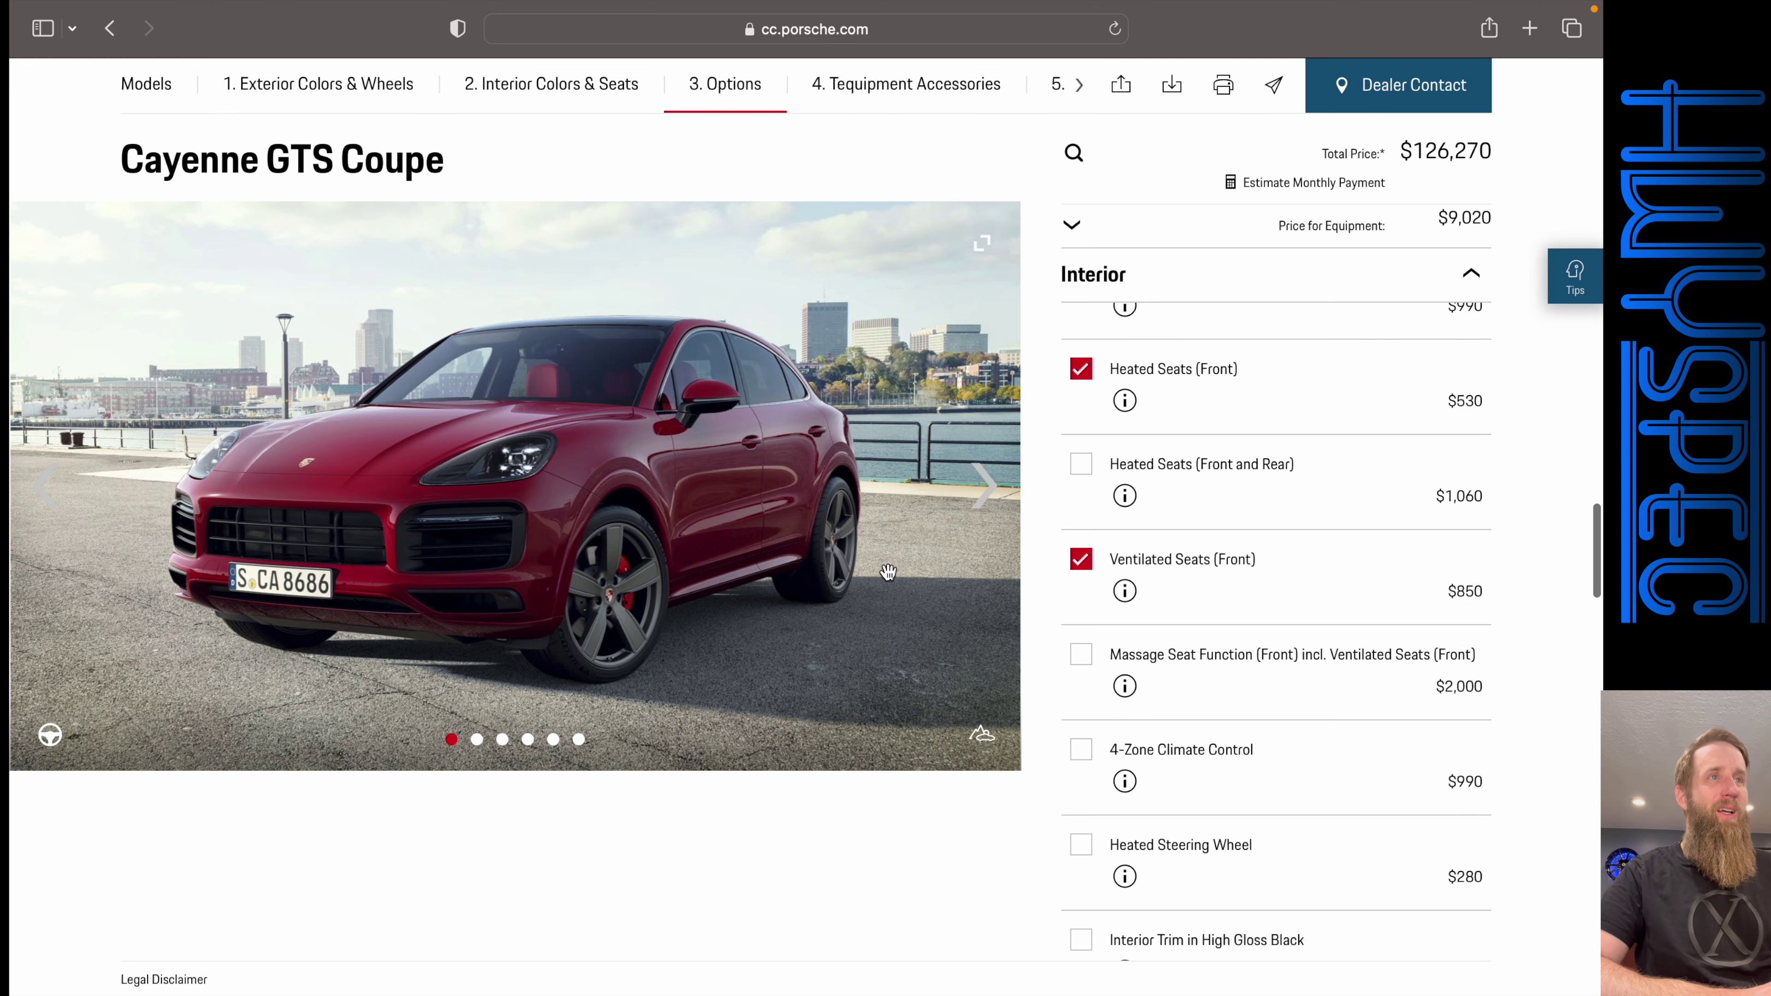
# - Cycle the car images through the side view to the interior view
pyautogui.click(985, 486)
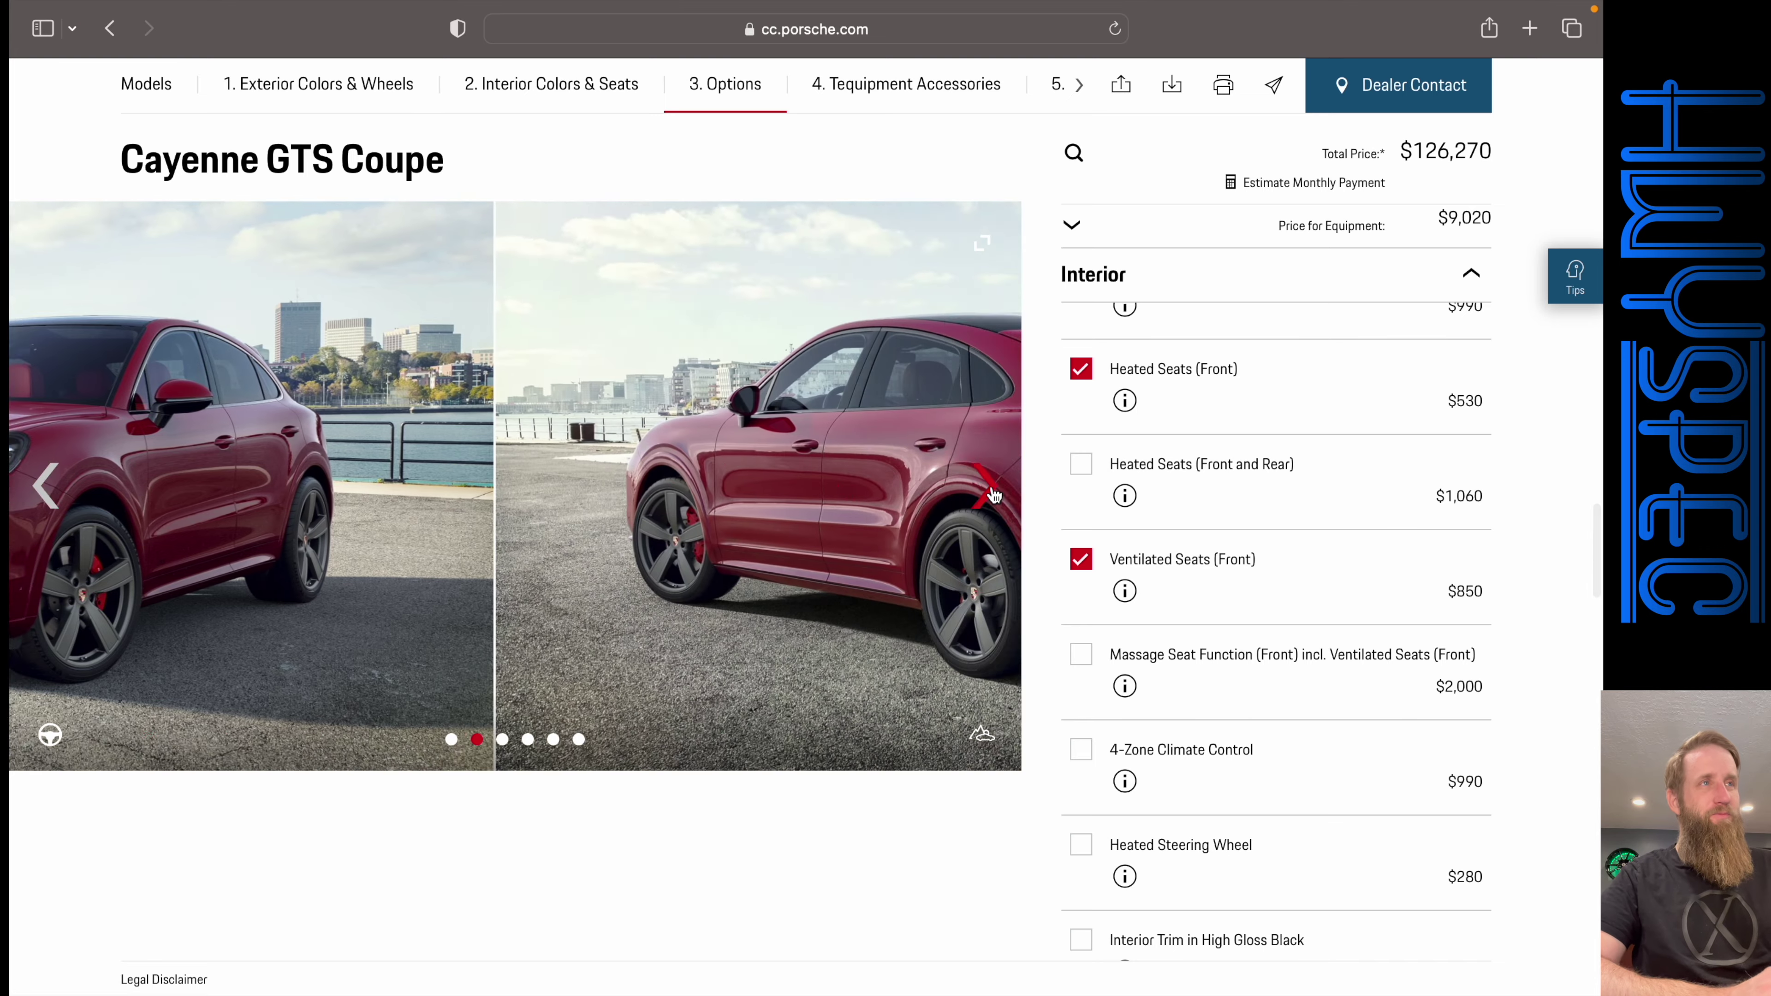
pyautogui.click(985, 486)
pyautogui.click(990, 490)
pyautogui.click(990, 490)
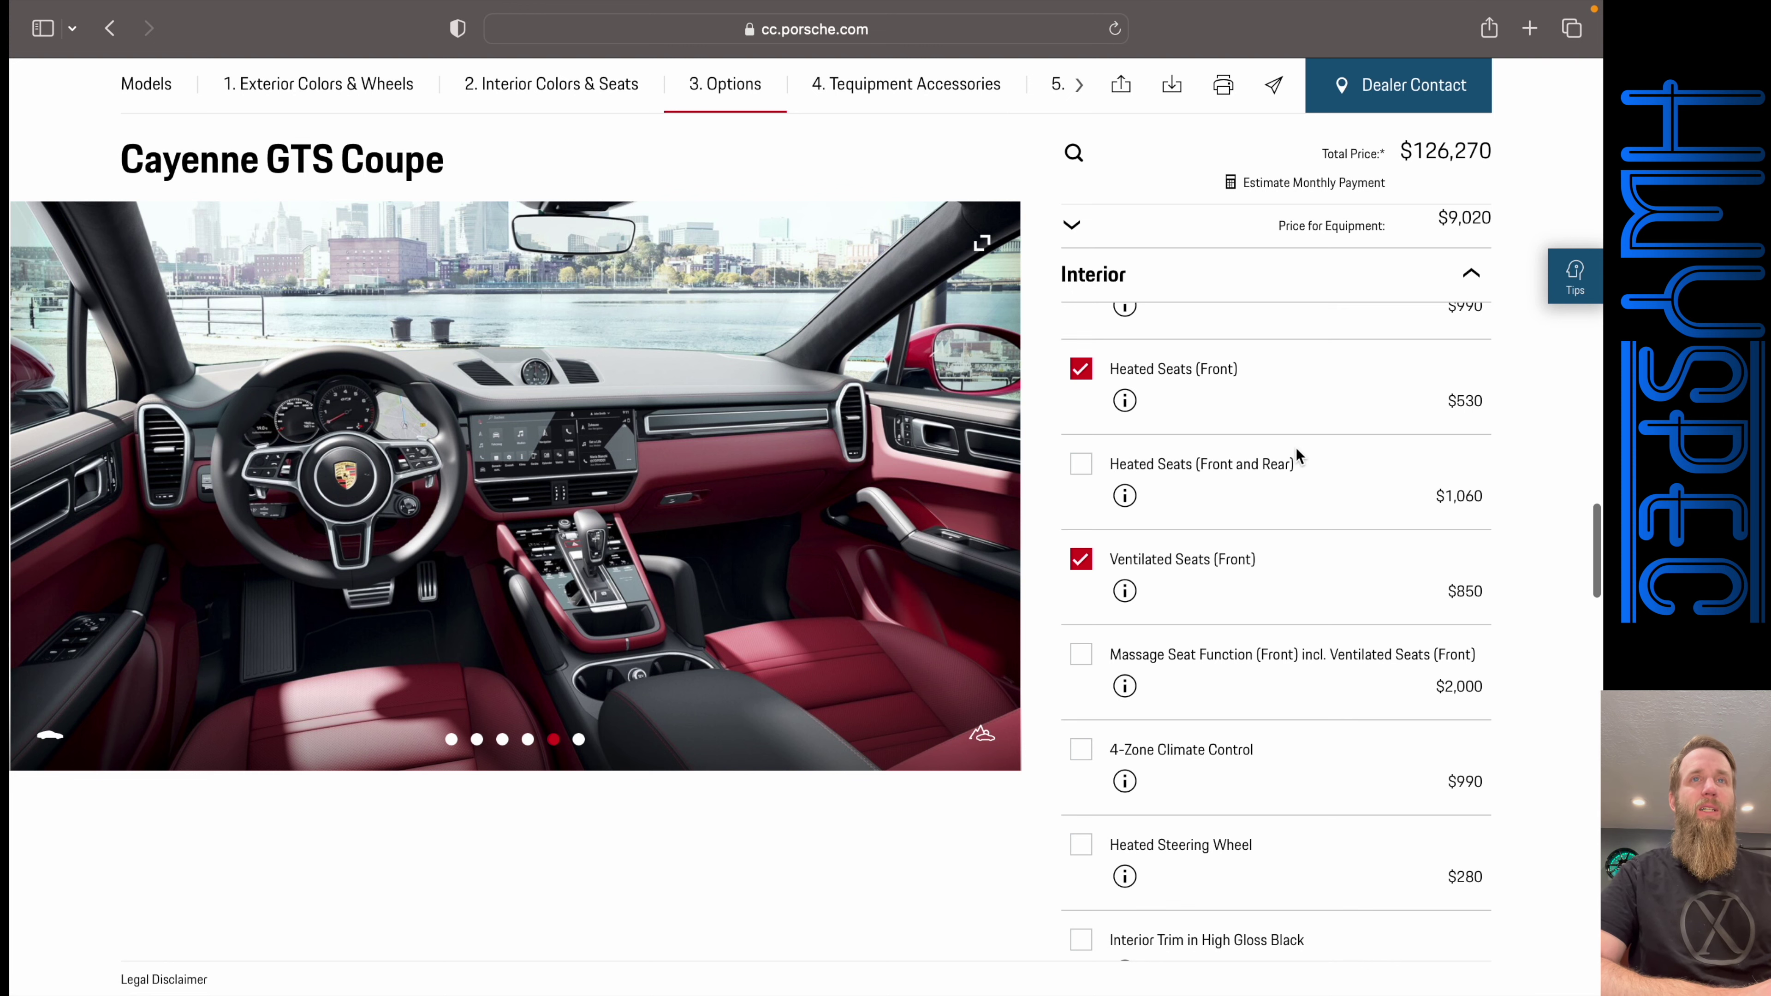
pyautogui.scroll(20, 1296, 447)
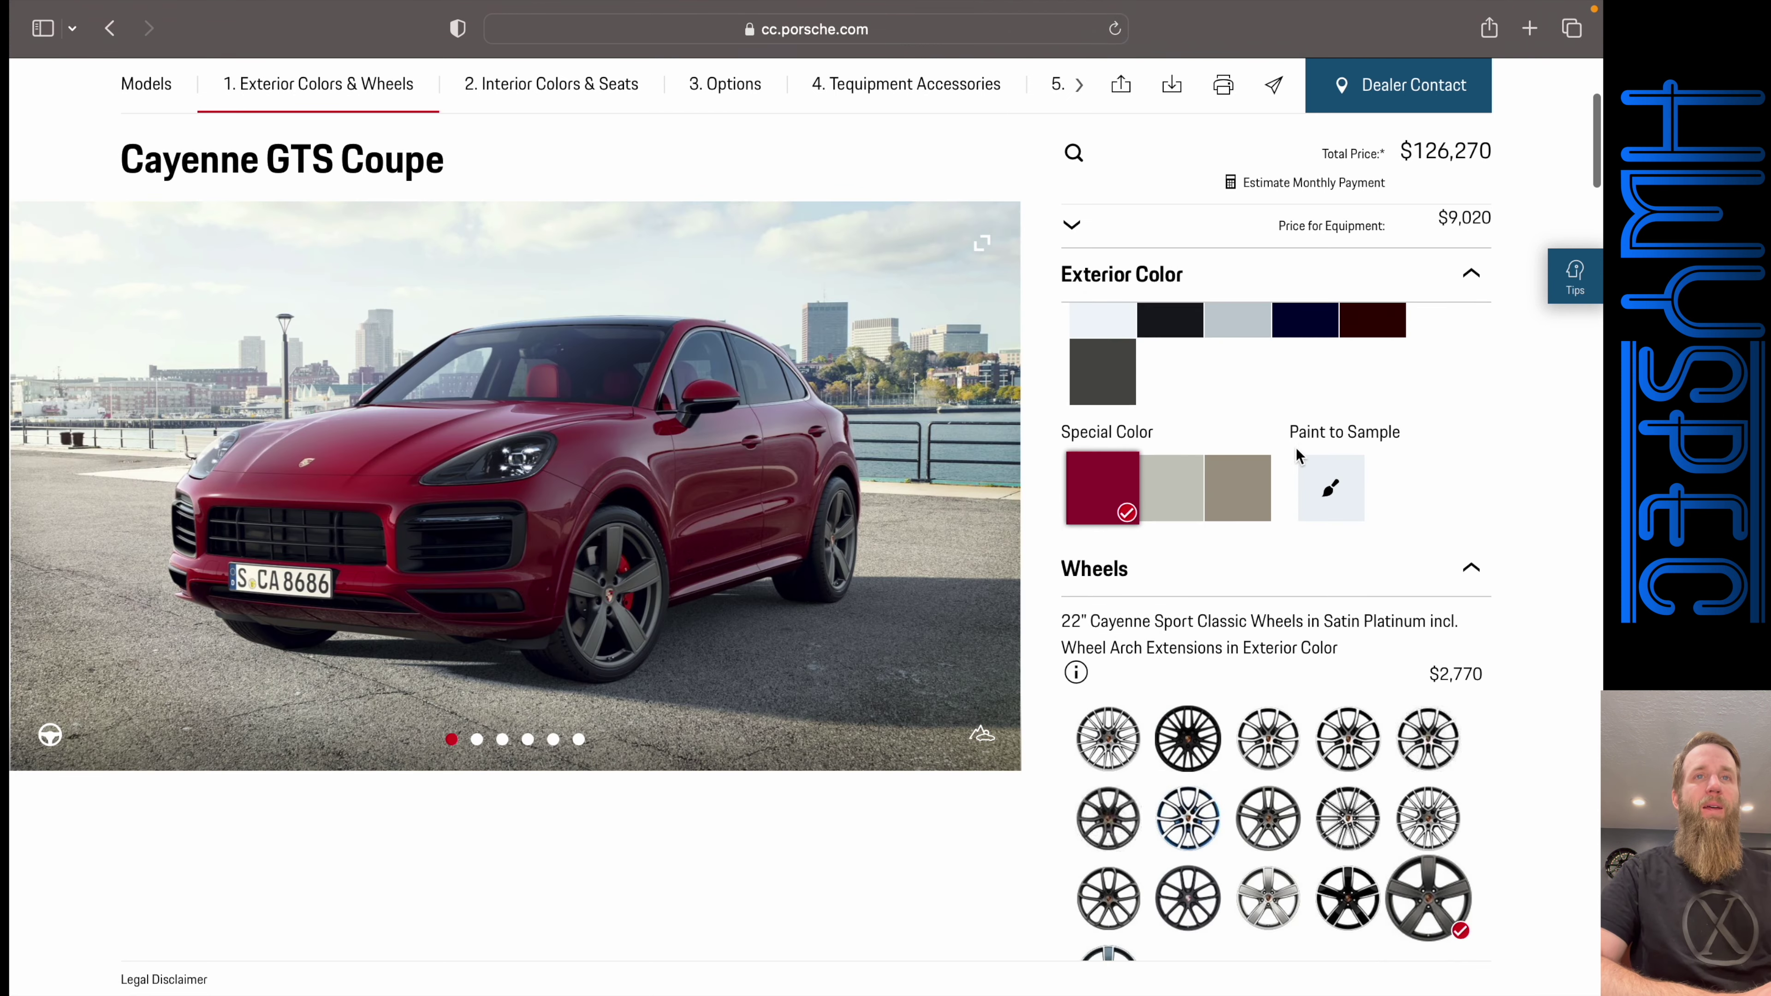
# - Try Black/Mojave Beige, then Slate Grey/Mojave Beige, then Black/Silver Houndstooth leather
pyautogui.scroll(-15, 1296, 448)
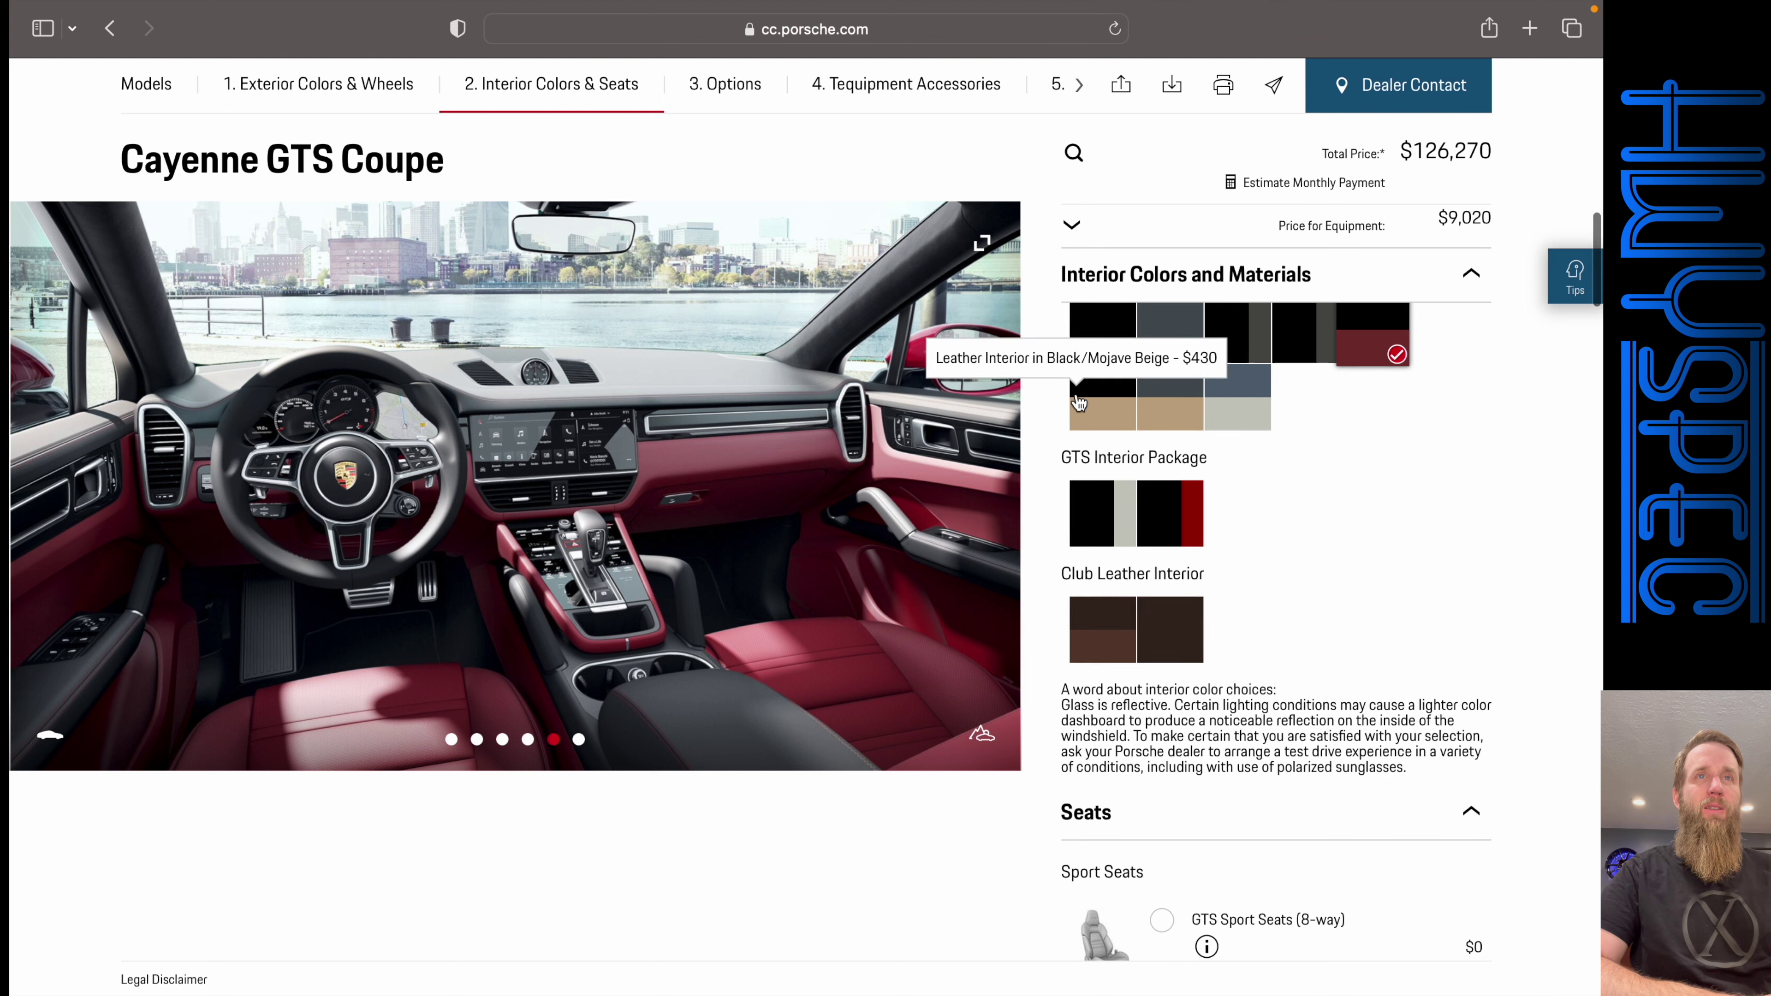
pyautogui.click(1079, 400)
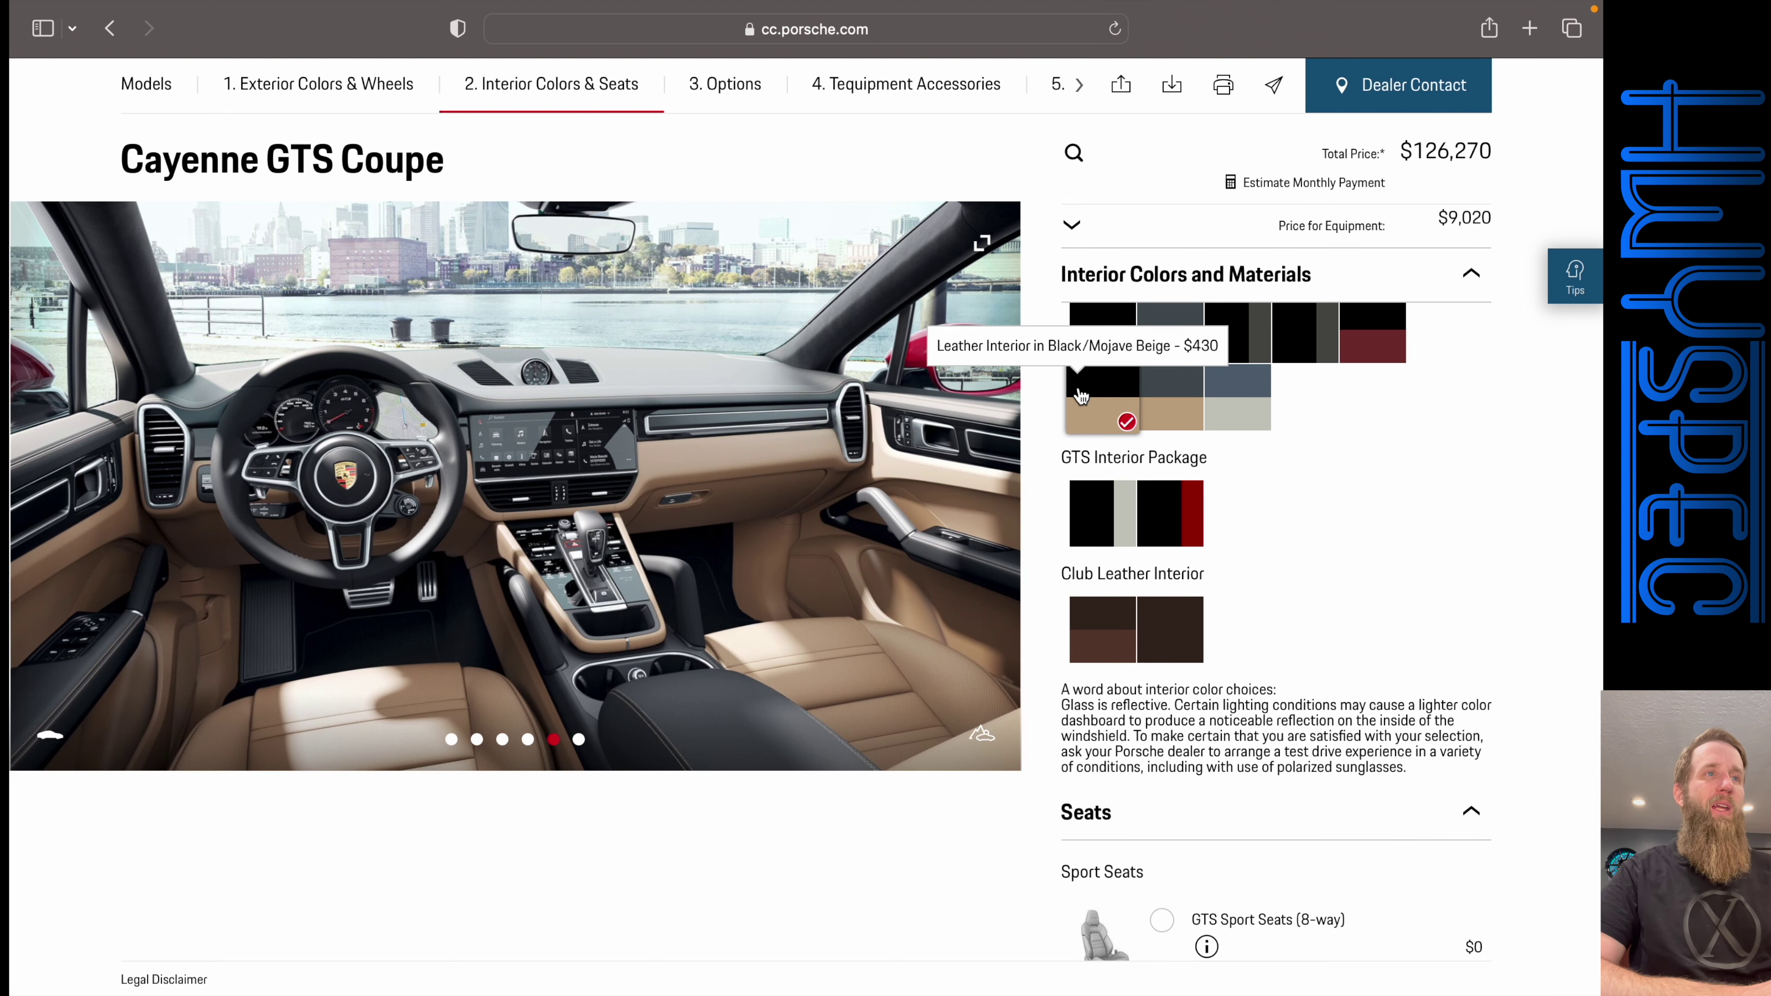
pyautogui.click(983, 488)
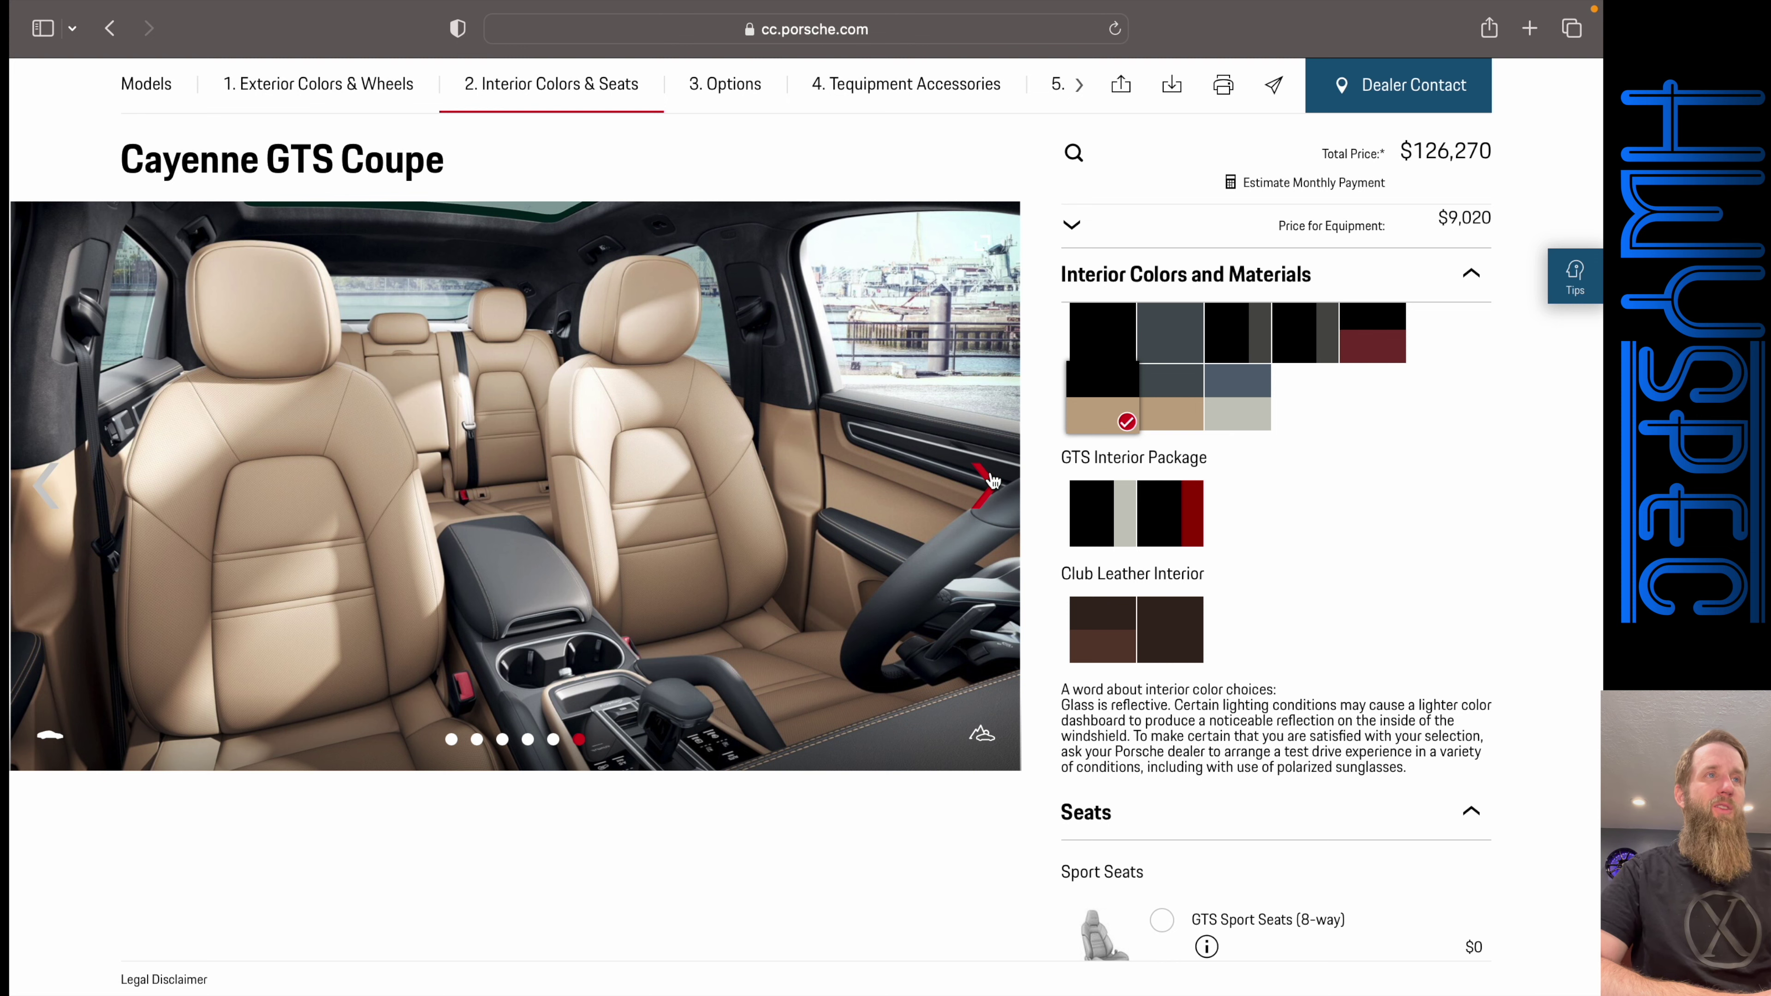
pyautogui.click(990, 482)
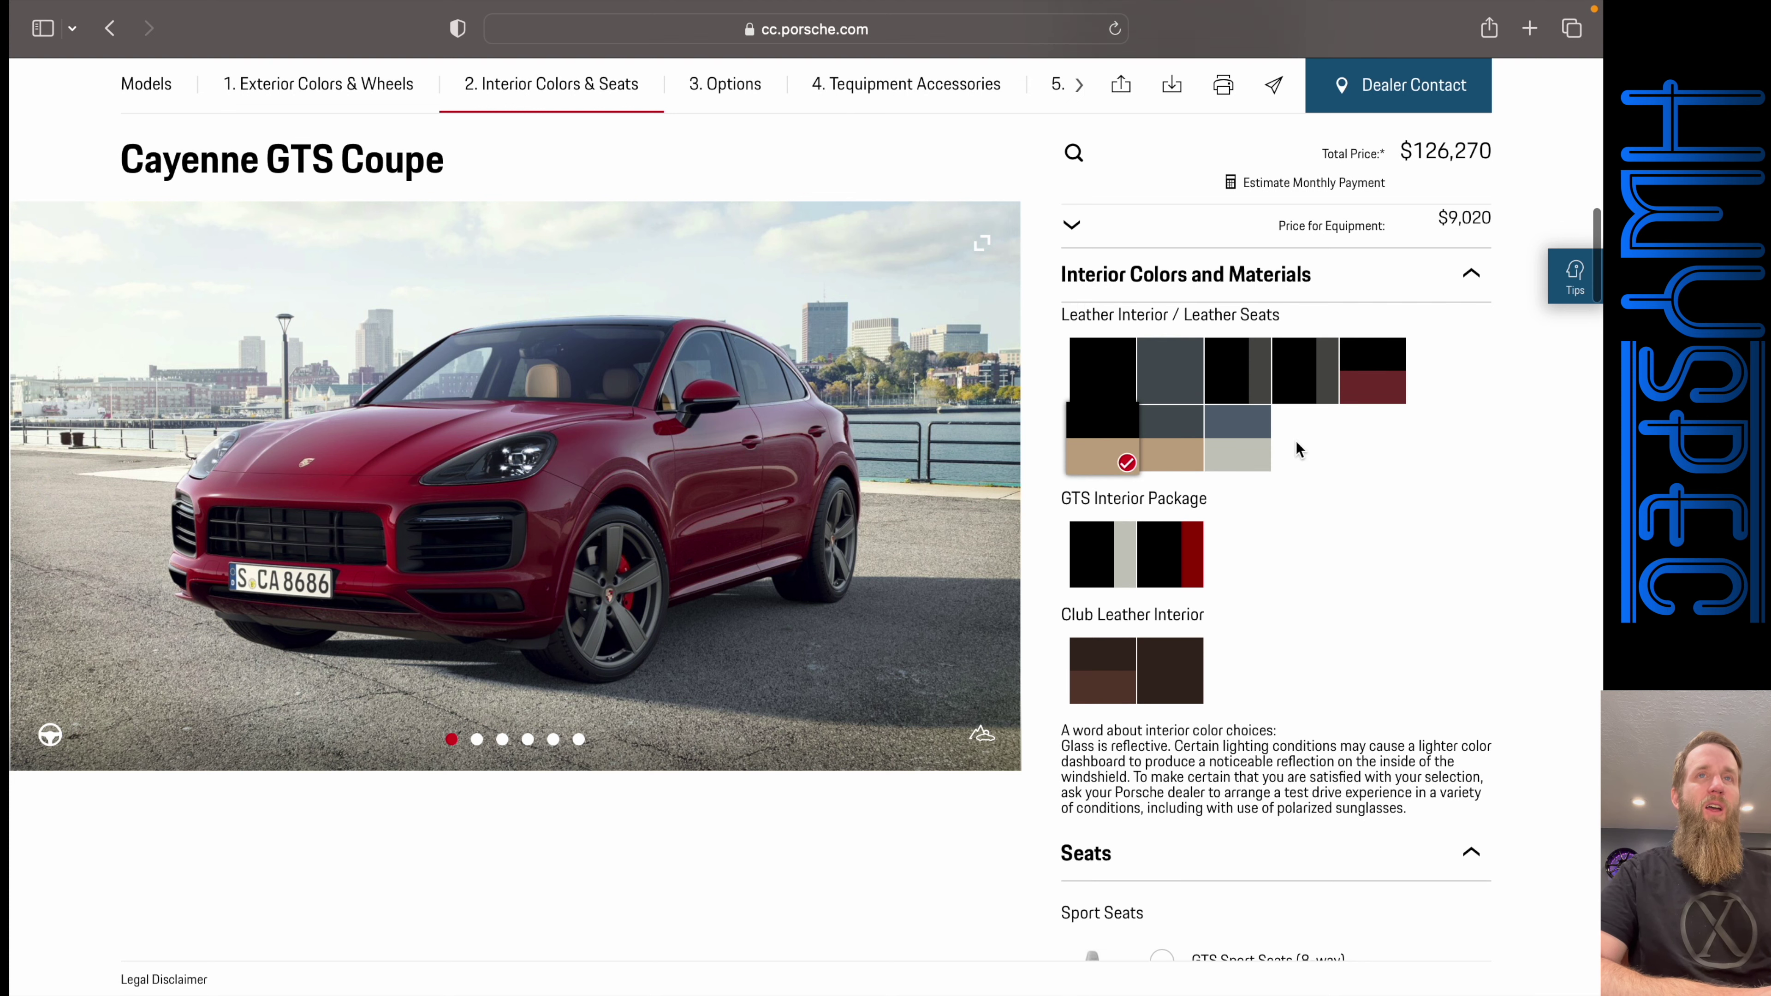
pyautogui.click(1171, 422)
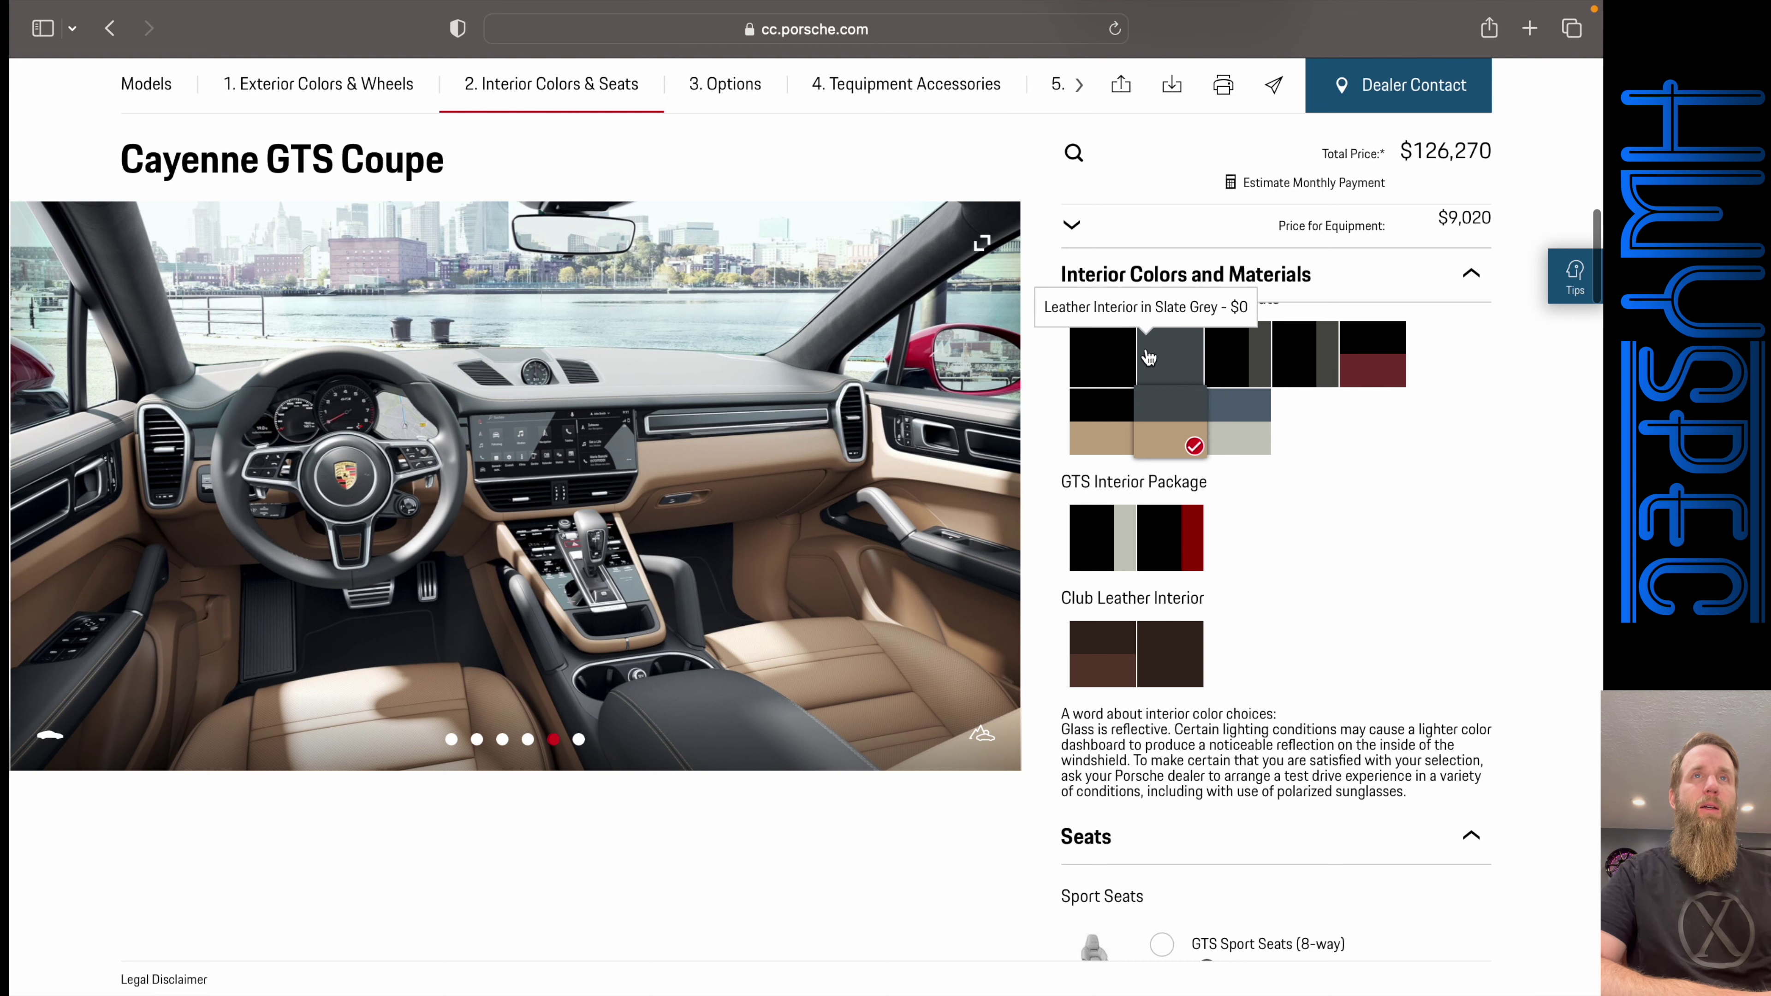
pyautogui.click(1249, 359)
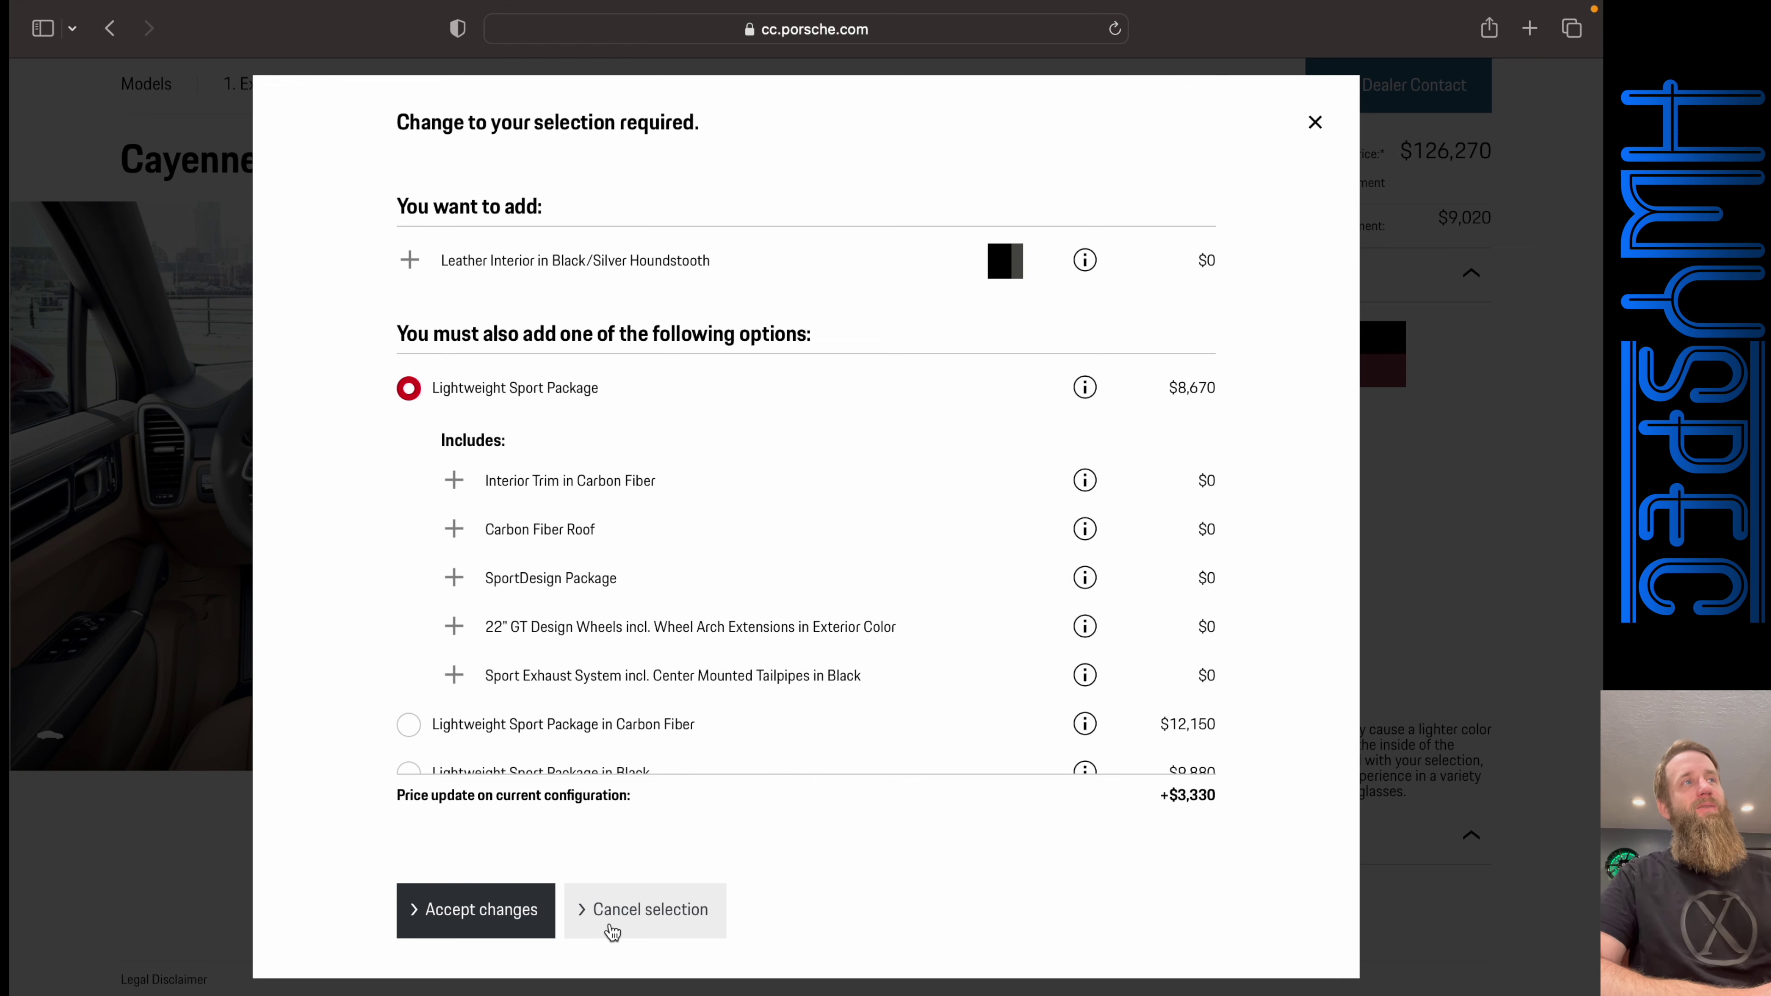
# - Cancel the Houndstooth leather change, keeping the tan interior at $126,270
pyautogui.click(643, 914)
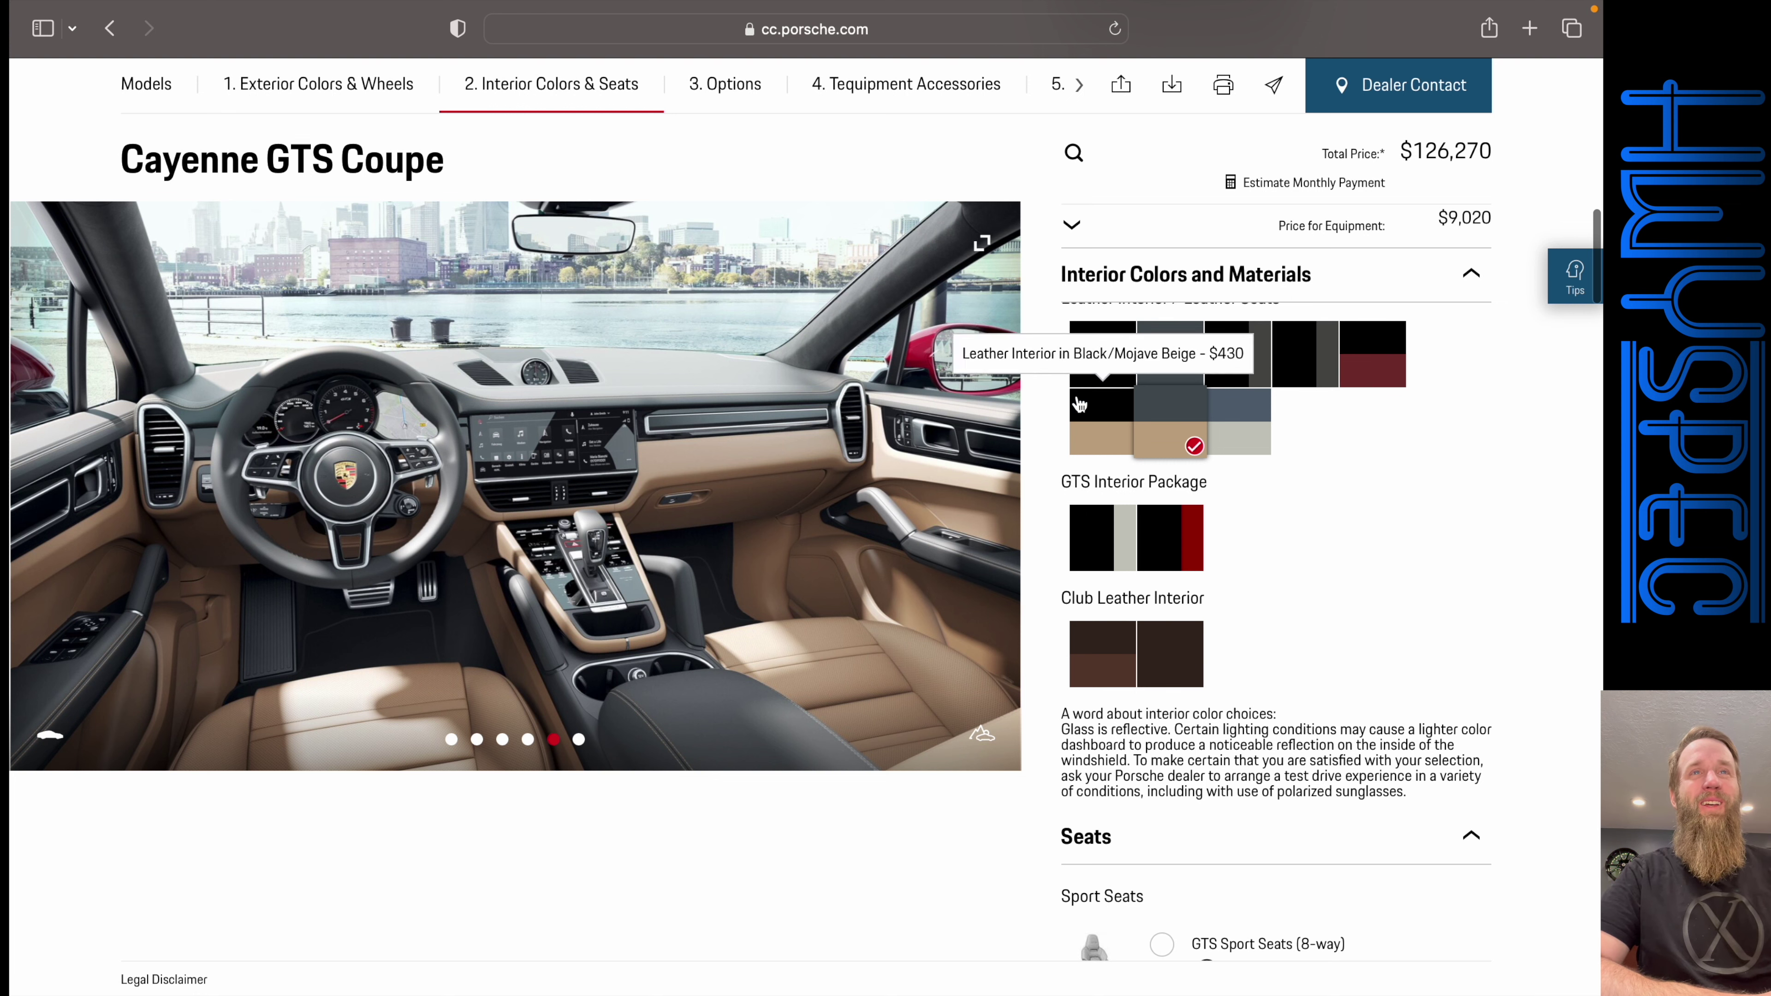
pyautogui.scroll(-2, 1316, 524)
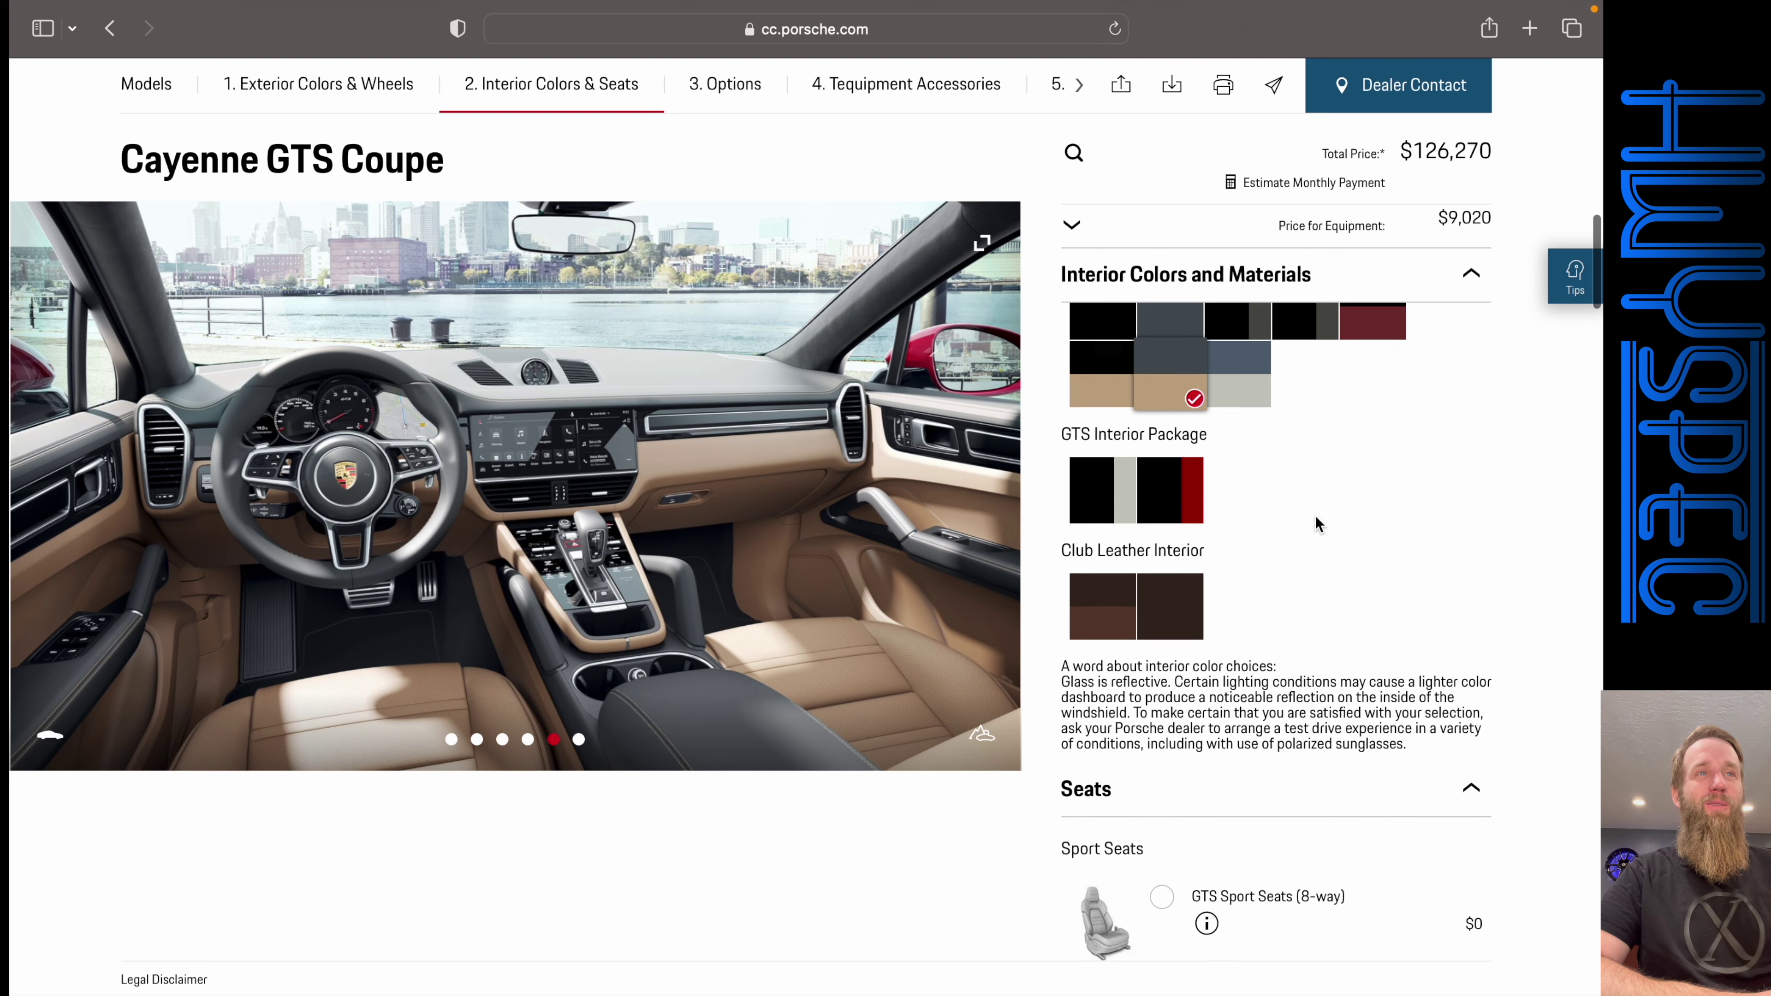
pyautogui.scroll(-5, 1317, 524)
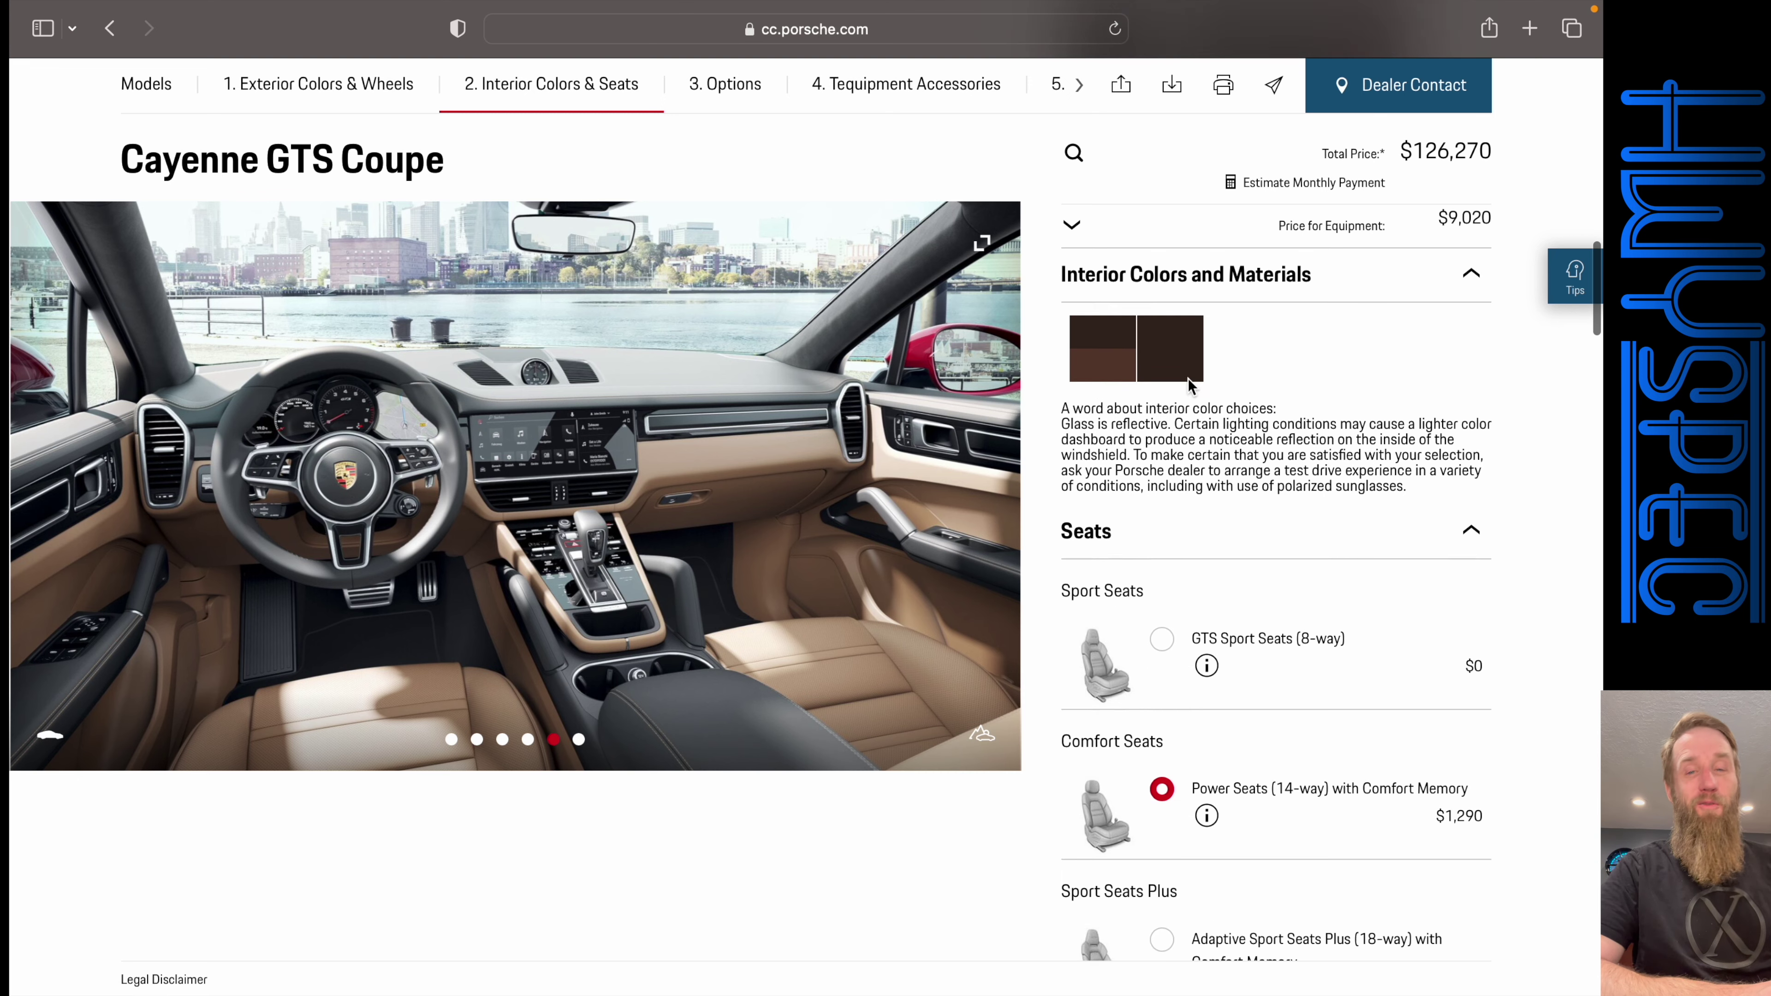
pyautogui.scroll(-1, 1186, 380)
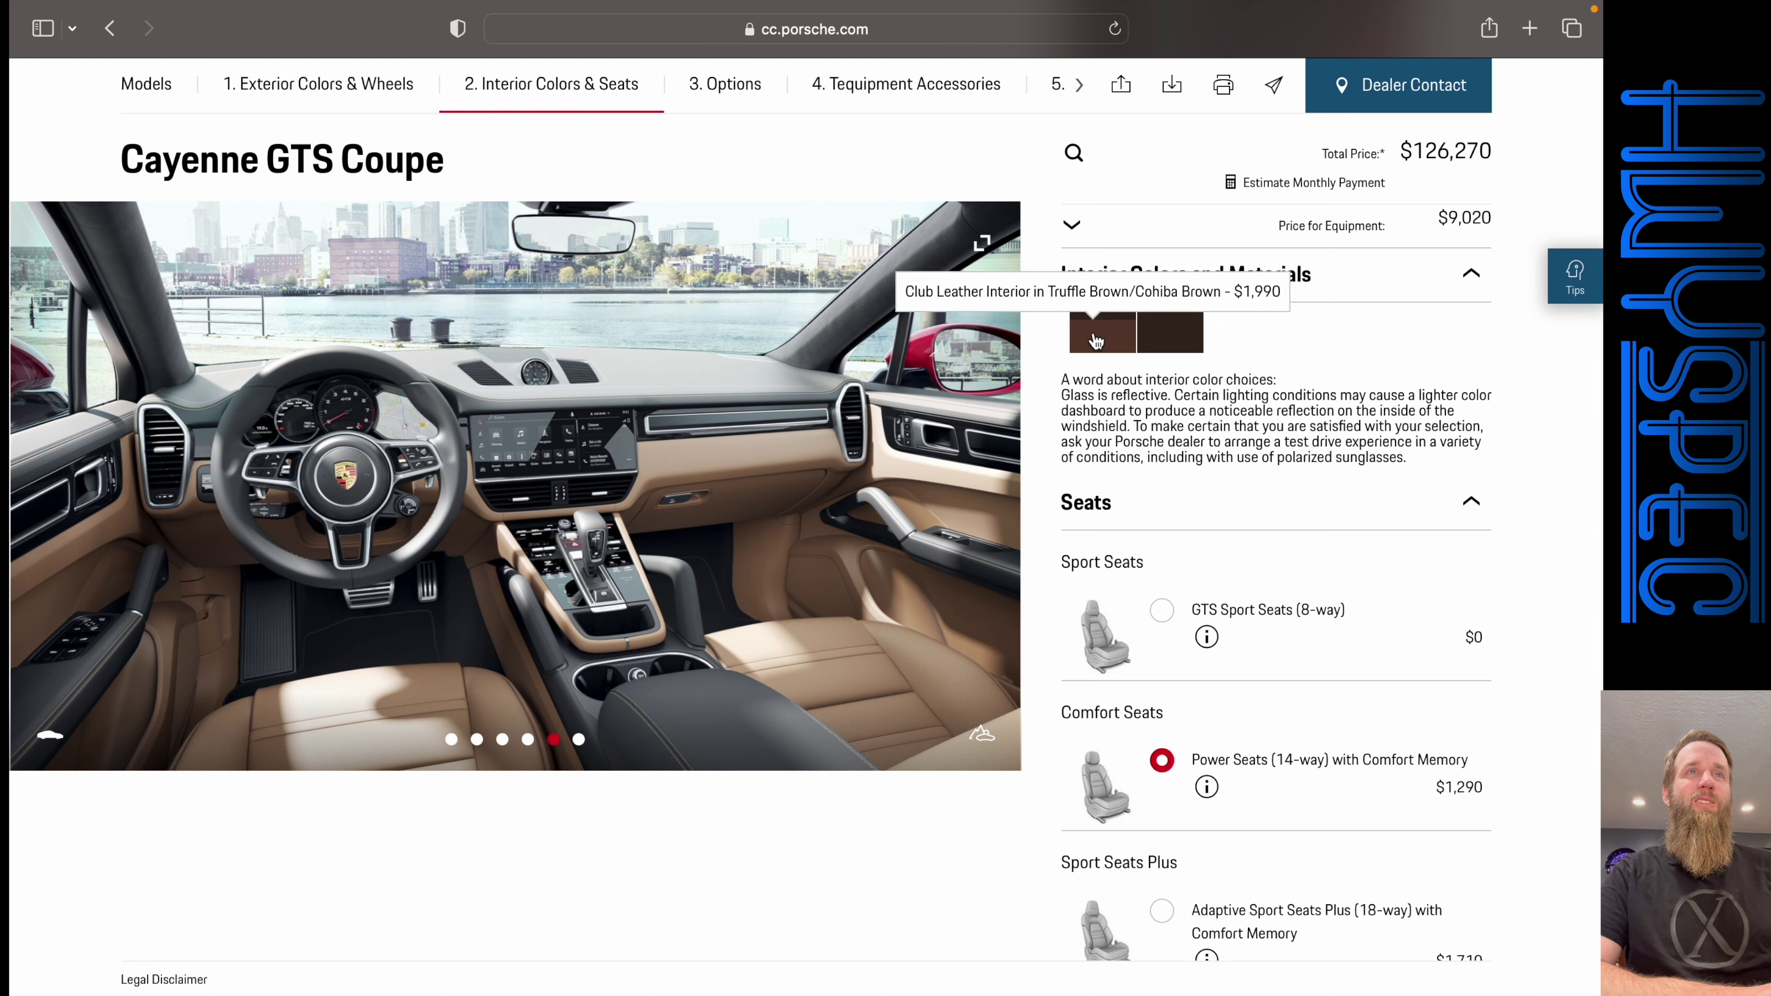
pyautogui.scroll(-5, 1325, 458)
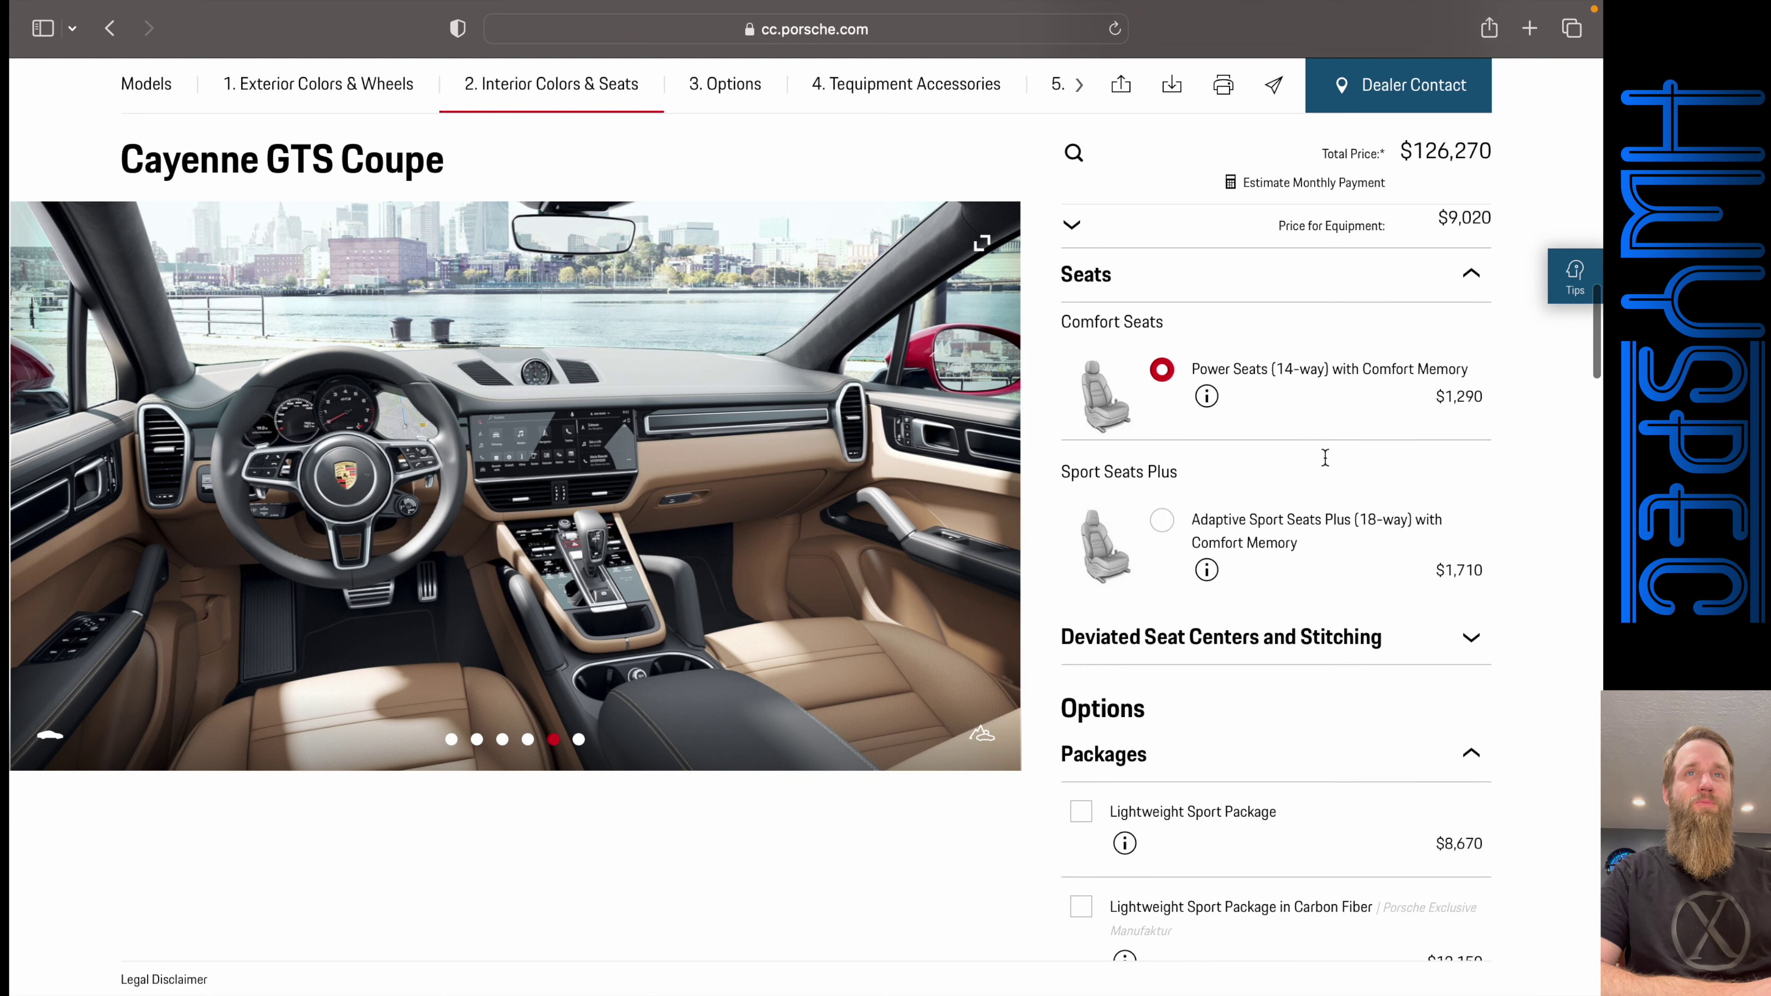
pyautogui.scroll(-4, 1370, 394)
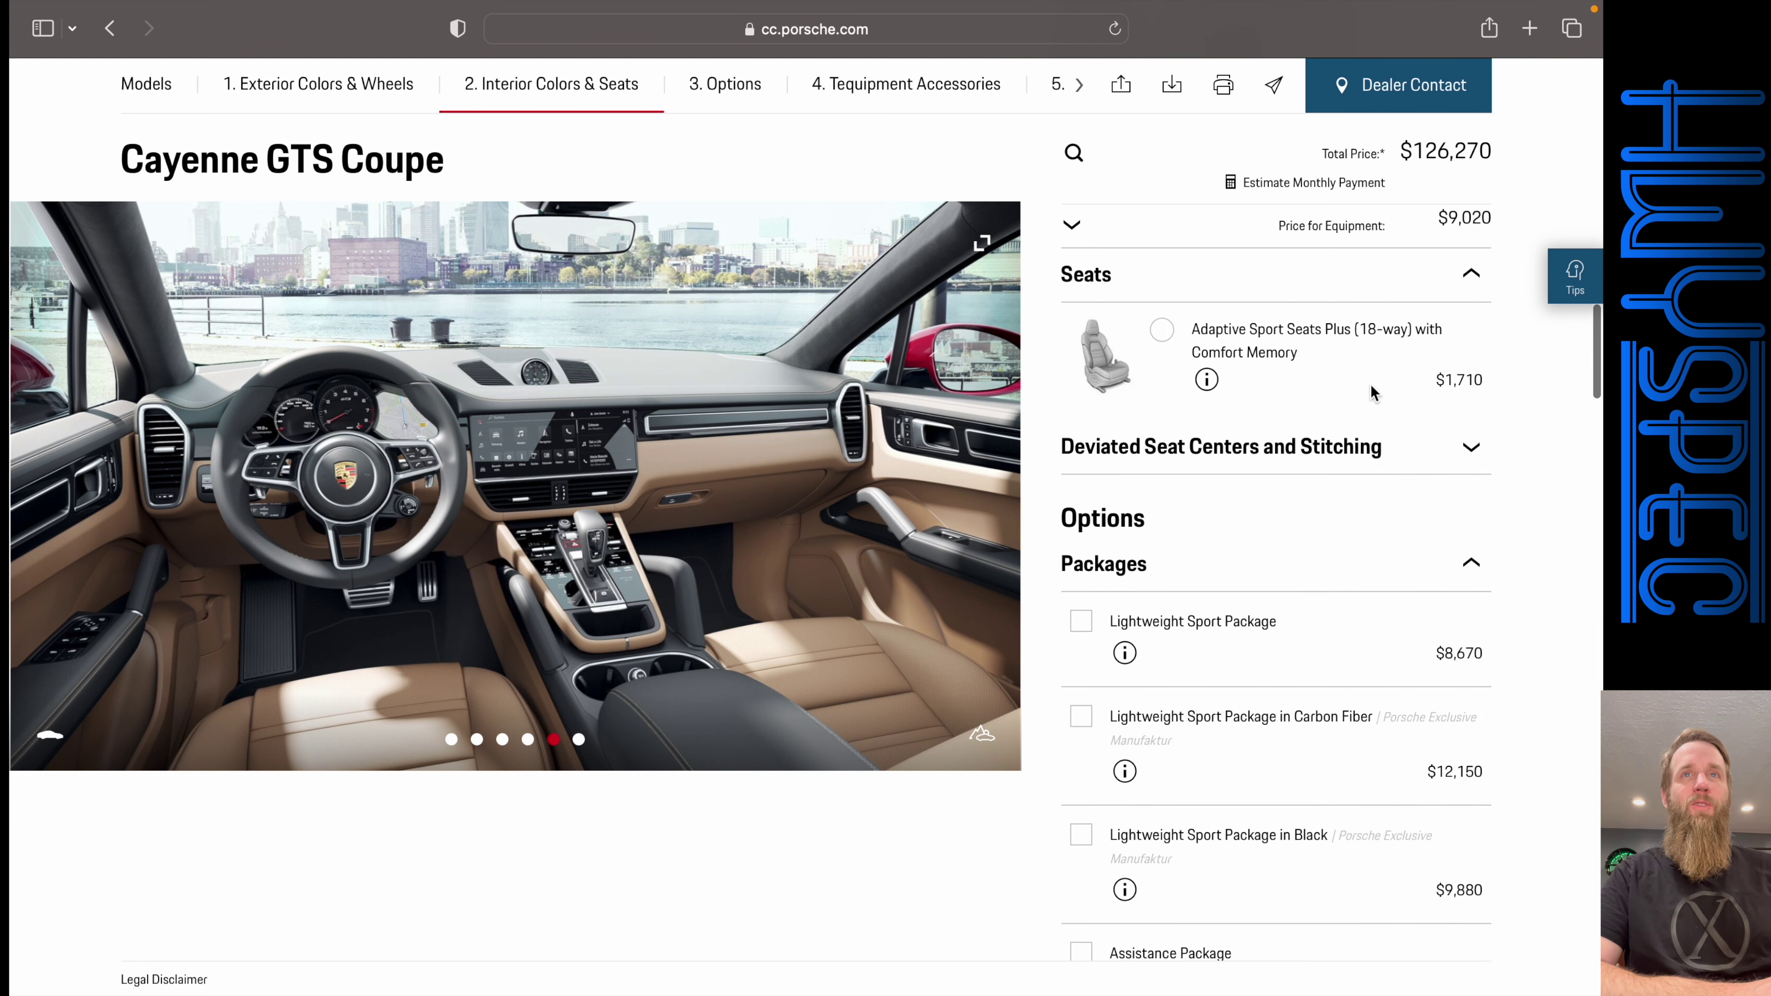
pyautogui.scroll(-1, 1371, 393)
pyautogui.scroll(-2, 1285, 411)
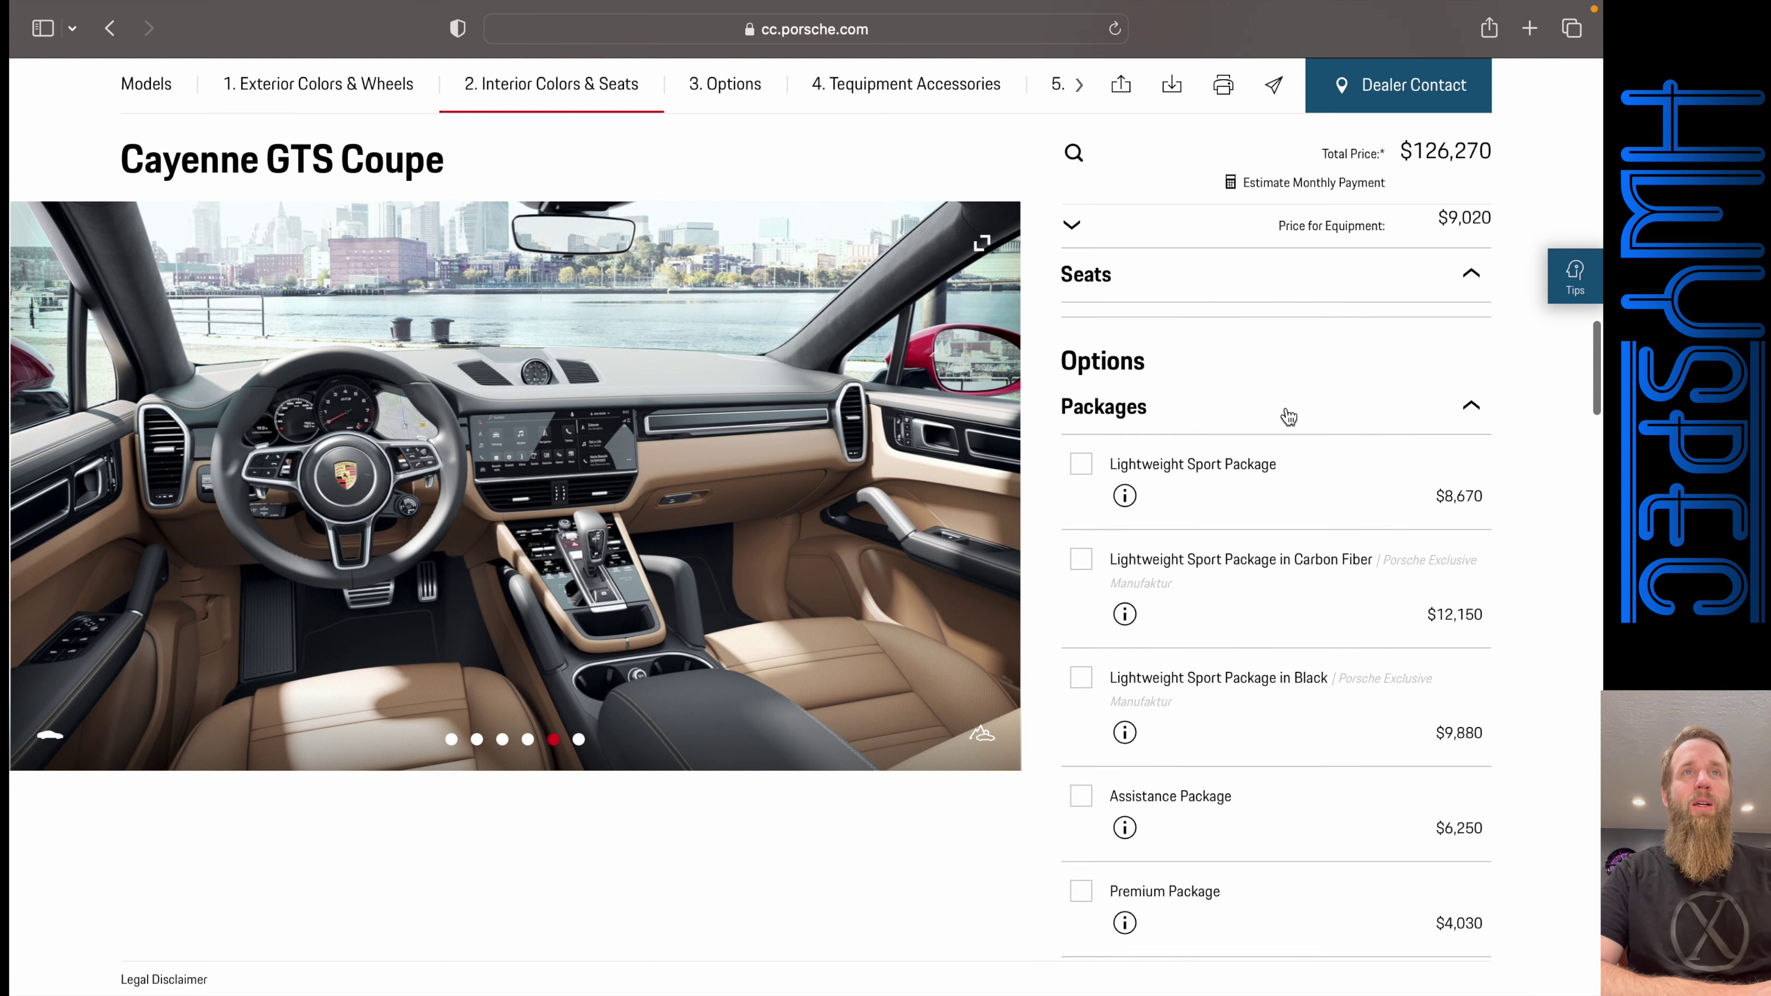
# - Show the Lightweight Sport Package ($8,670) details in the Packages list
pyautogui.scroll(6, 1277, 348)
pyautogui.scroll(3, 1255, 401)
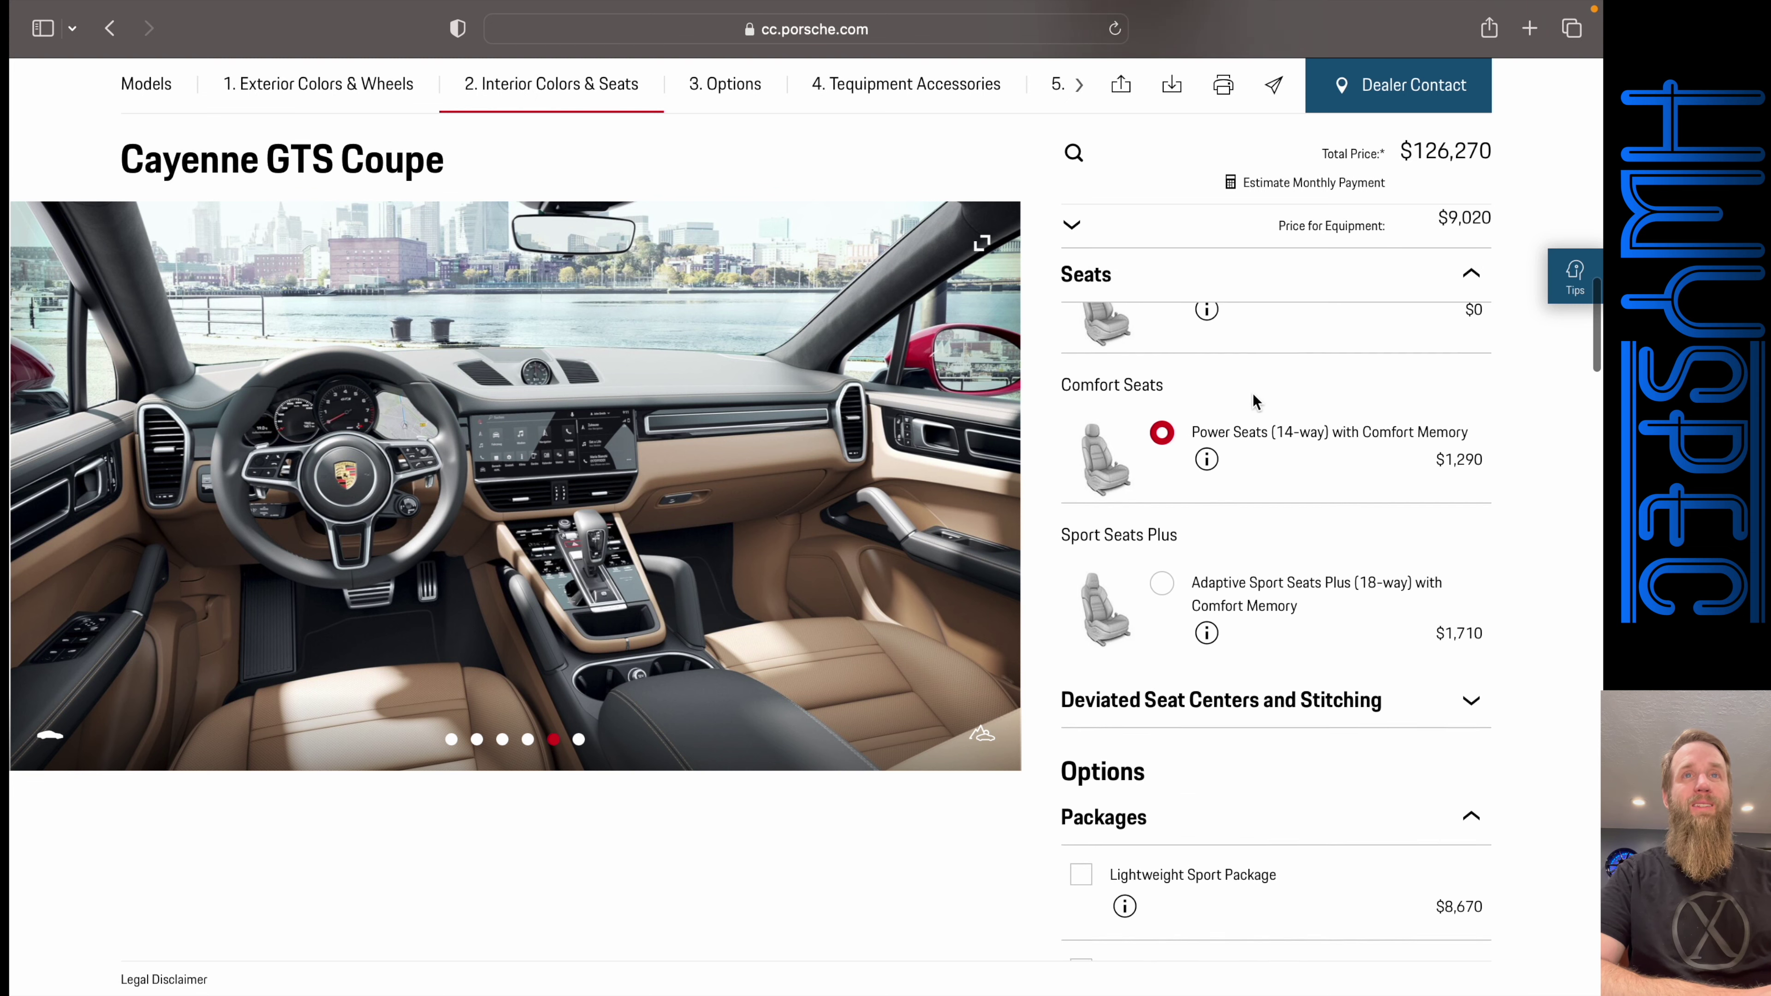
pyautogui.scroll(-1, 1258, 401)
pyautogui.scroll(-3, 1268, 504)
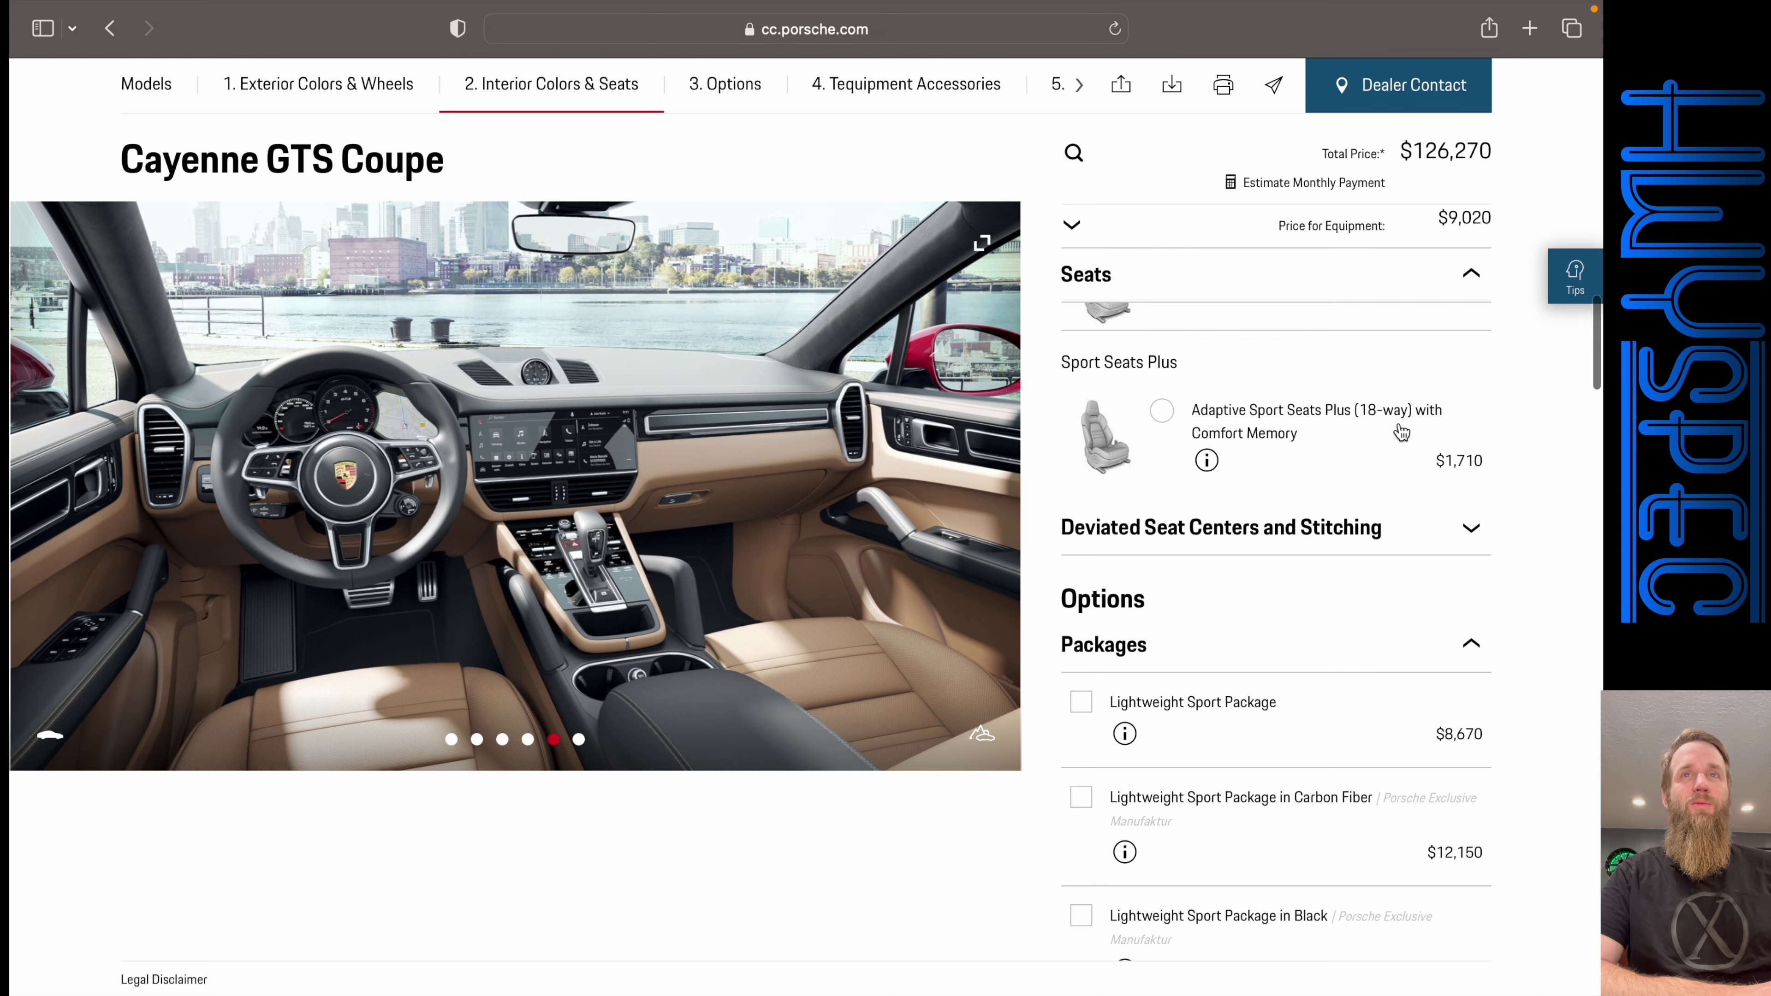
pyautogui.scroll(-2, 1363, 436)
pyautogui.scroll(-7, 1363, 436)
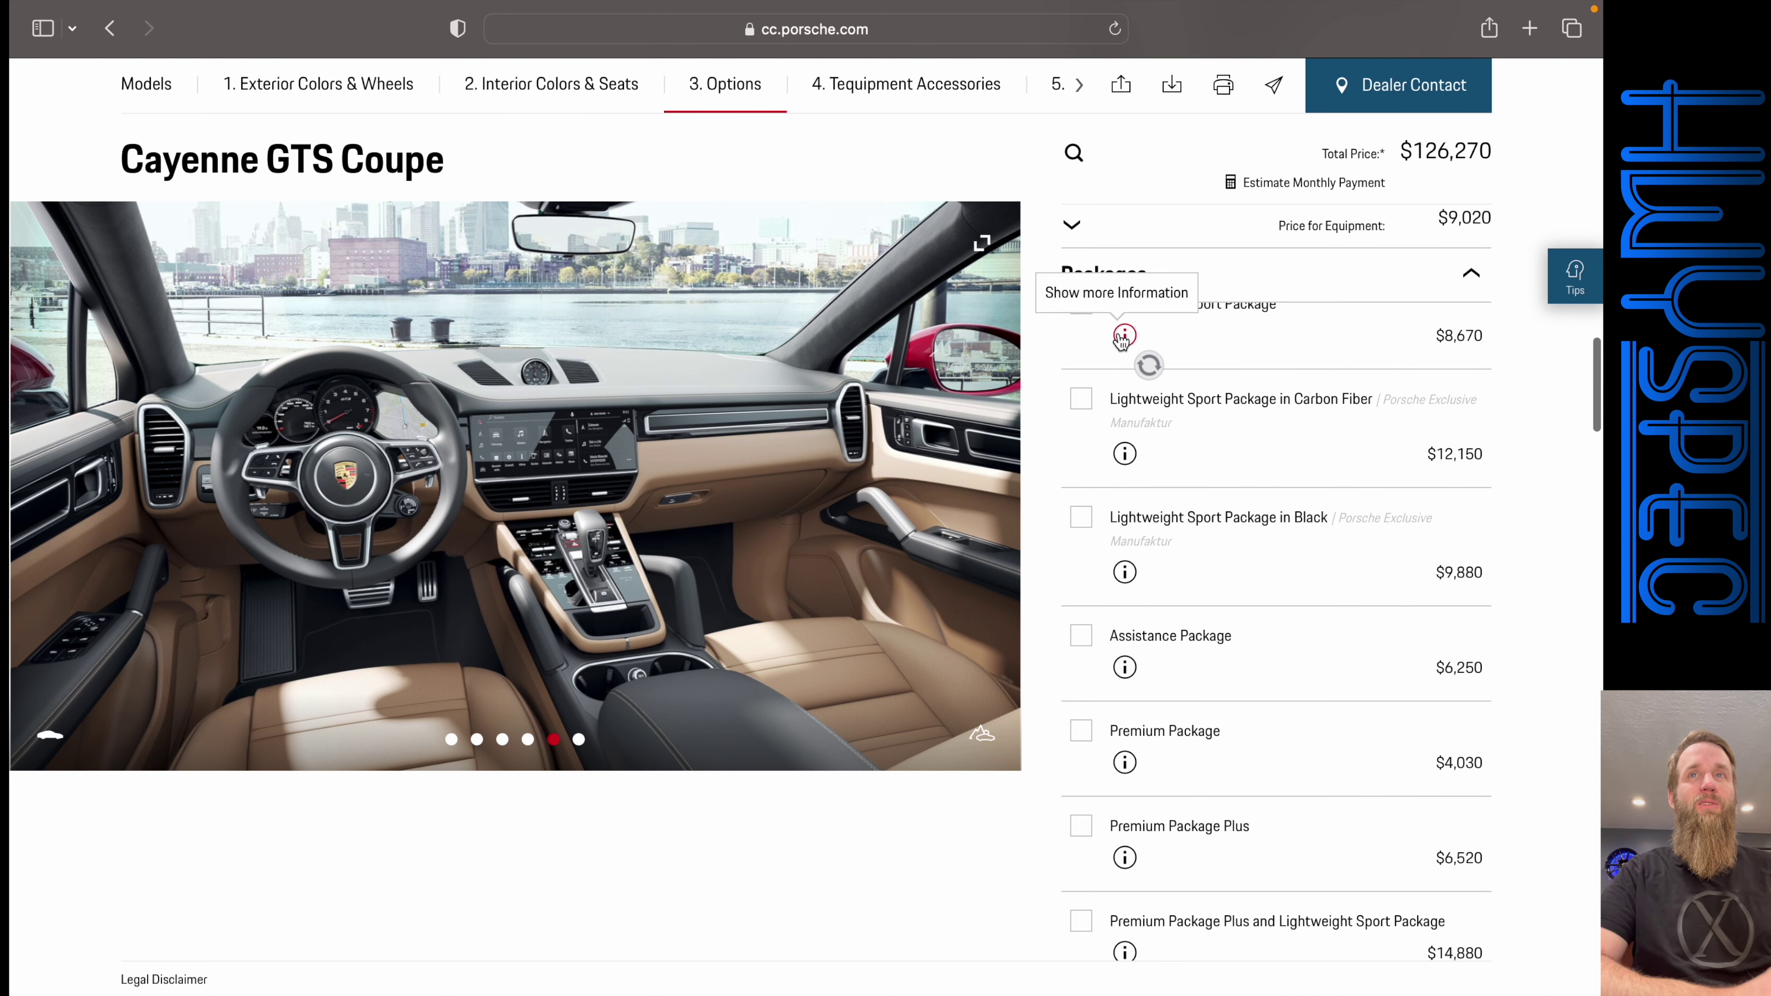
pyautogui.click(1125, 334)
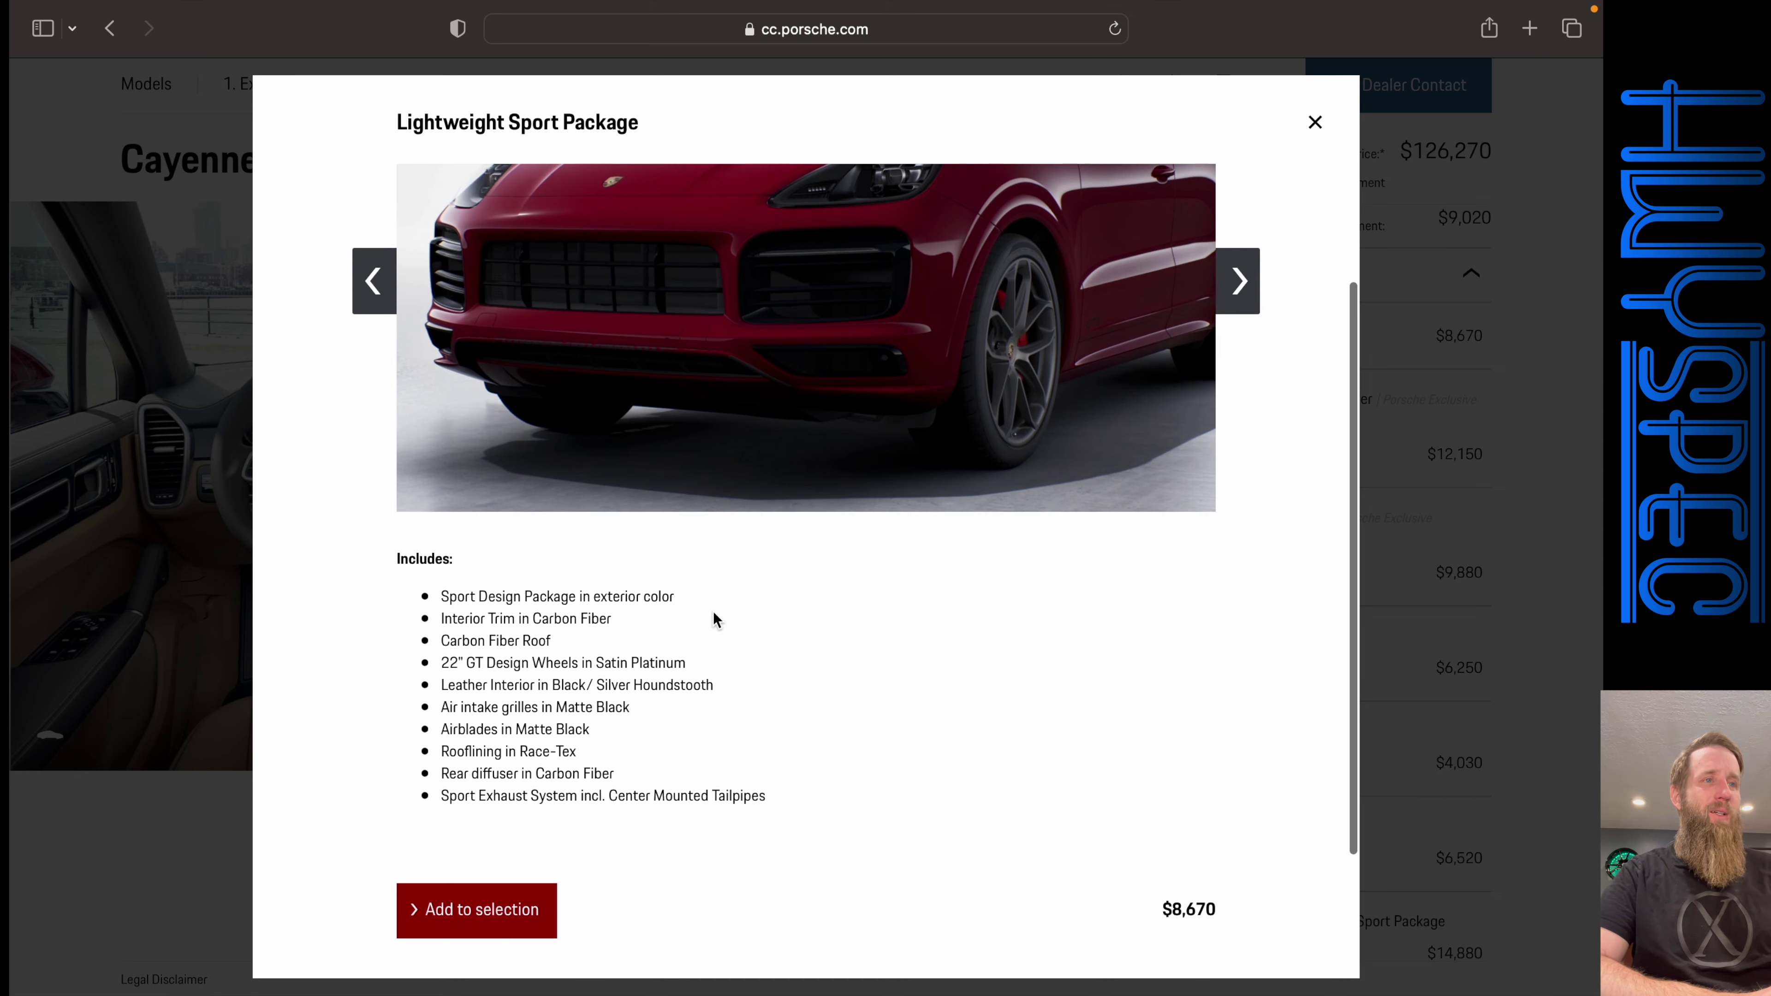
# - Add the $6,250 Assistance Package to the build, raising the total to $132,520
pyautogui.moveTo(1185, 5)
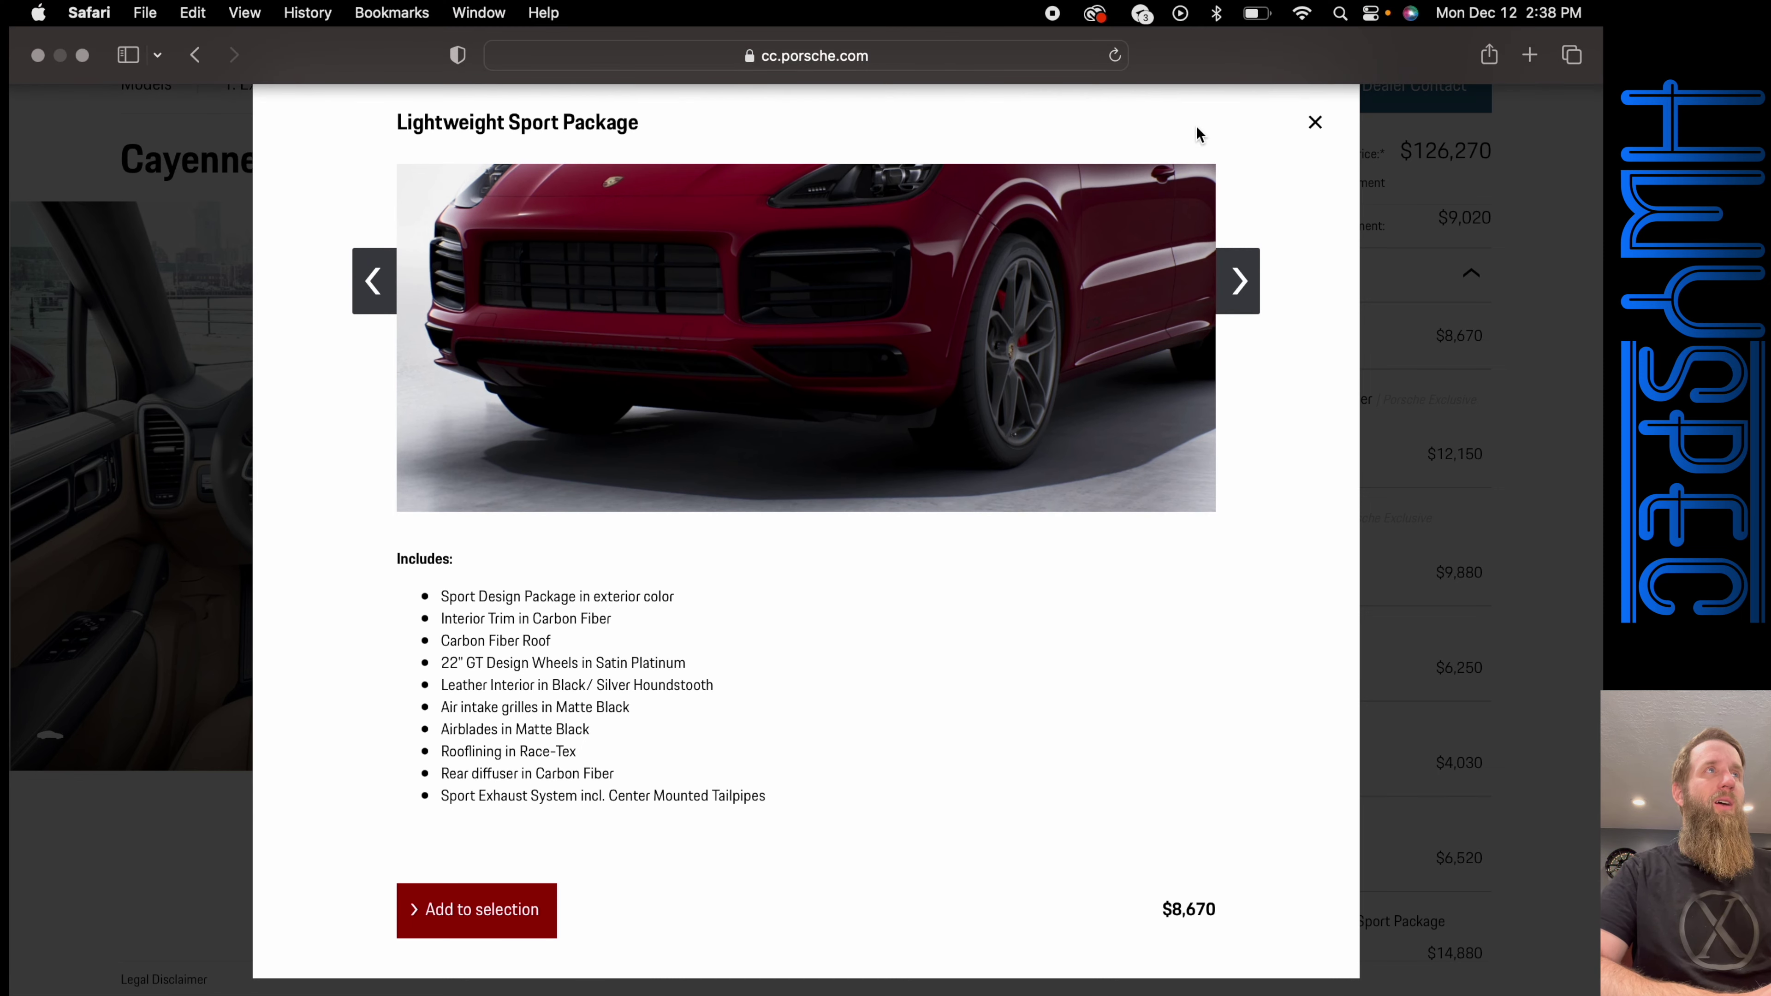
pyautogui.click(1317, 124)
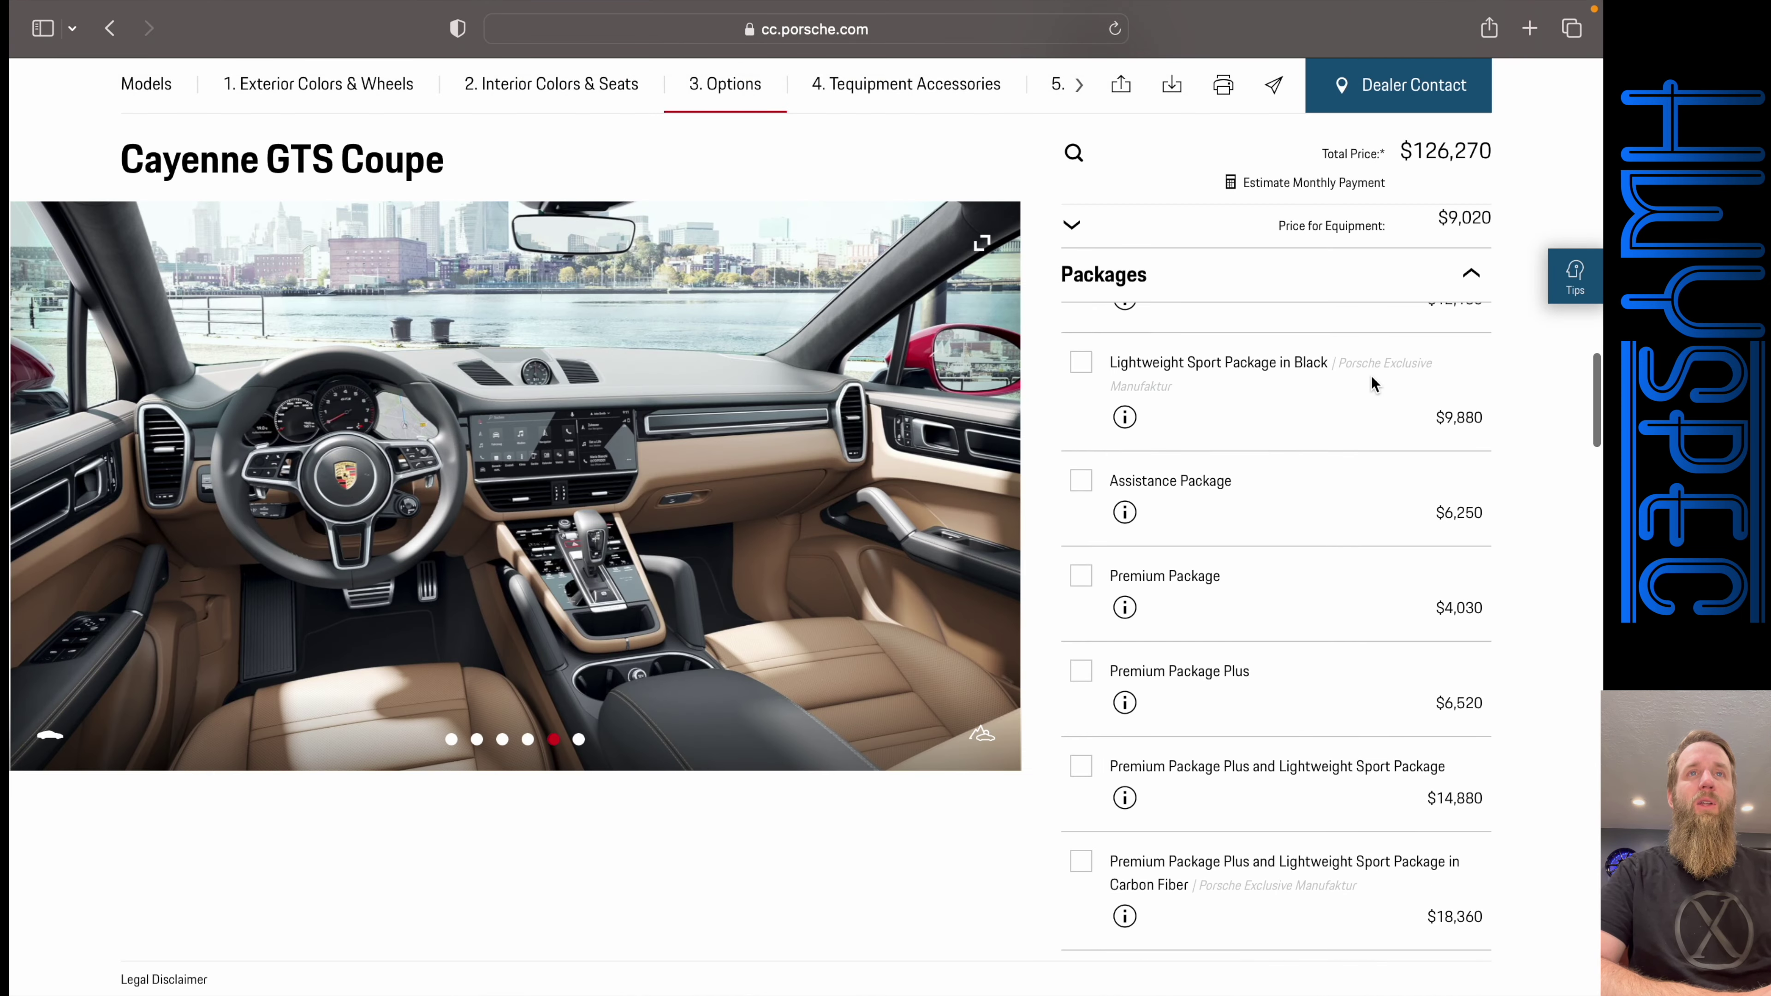
pyautogui.scroll(-3, 1372, 383)
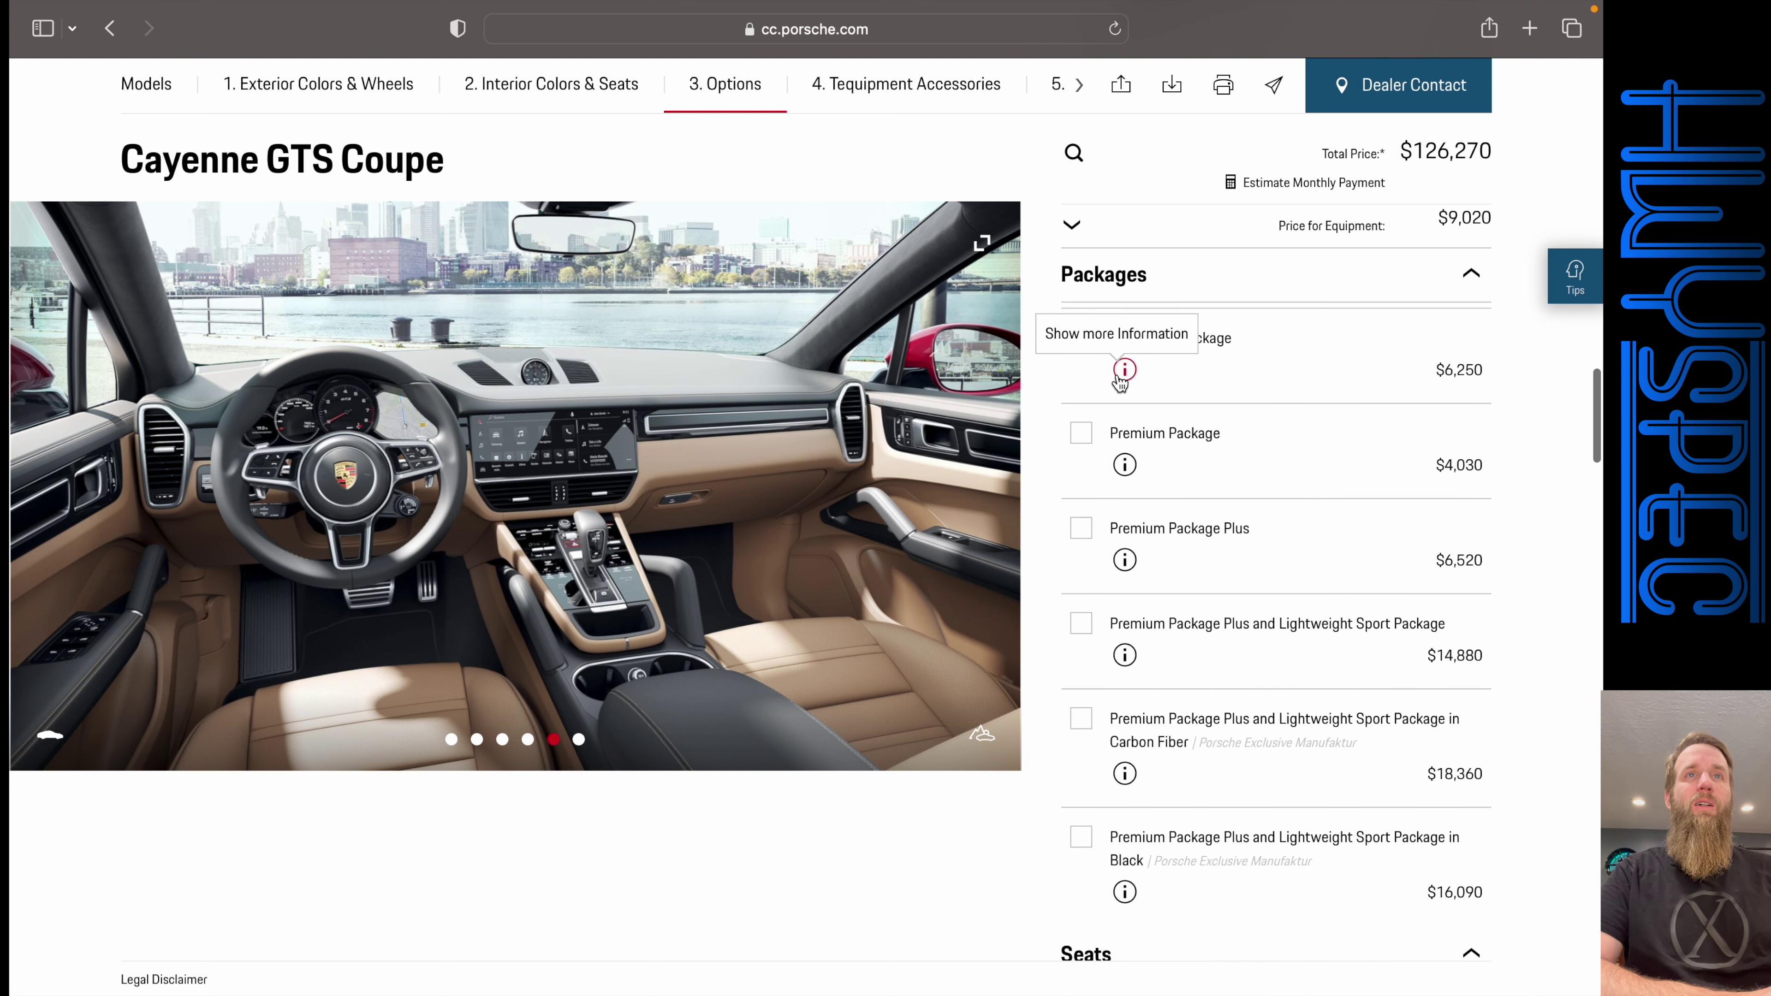
pyautogui.click(1125, 370)
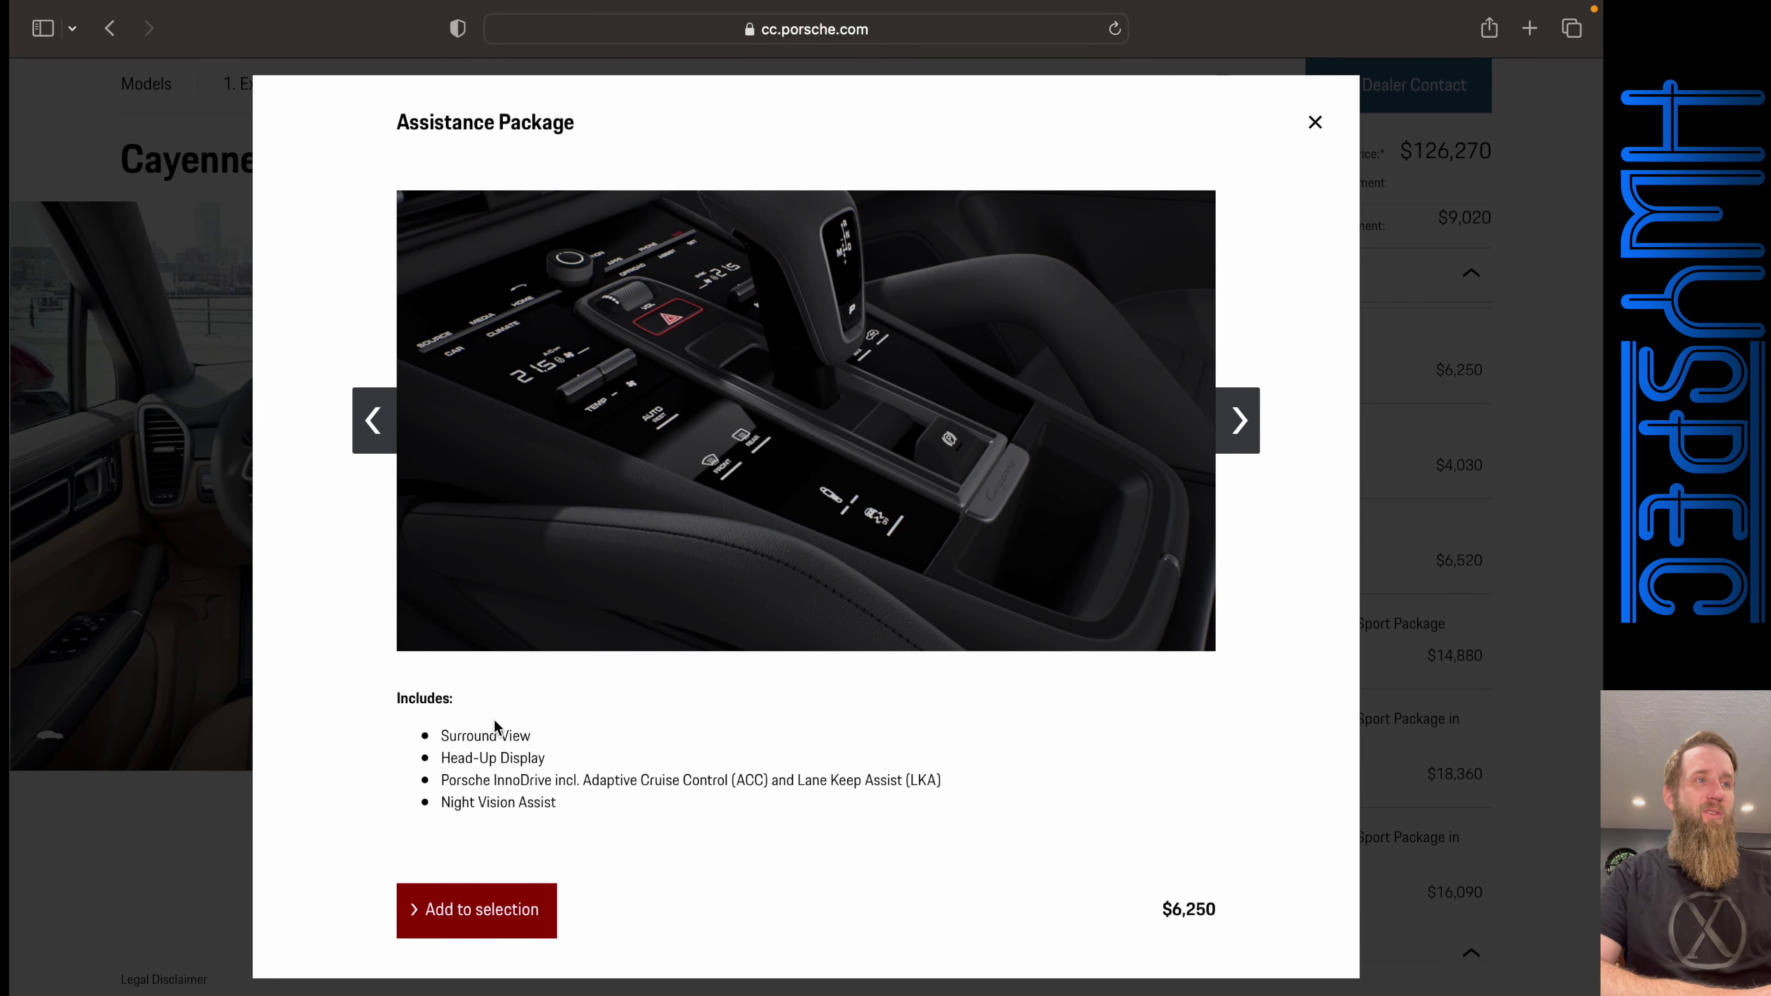
pyautogui.scroll(-1, 496, 727)
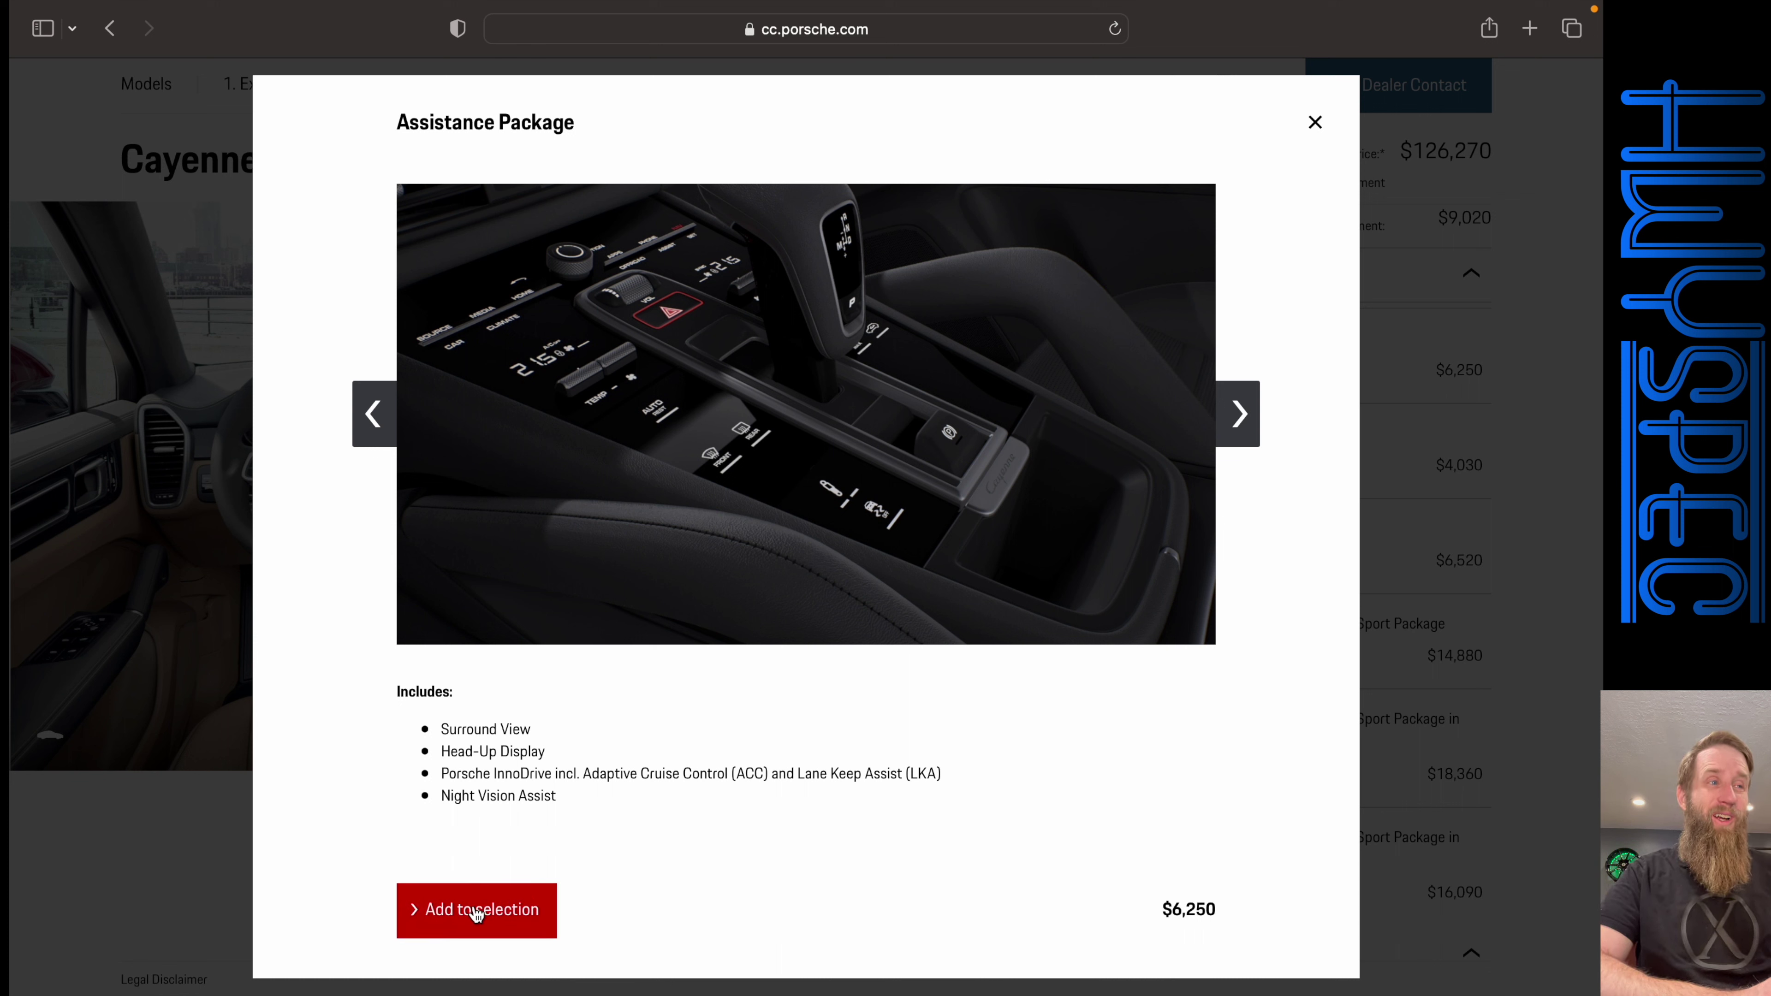
pyautogui.click(477, 911)
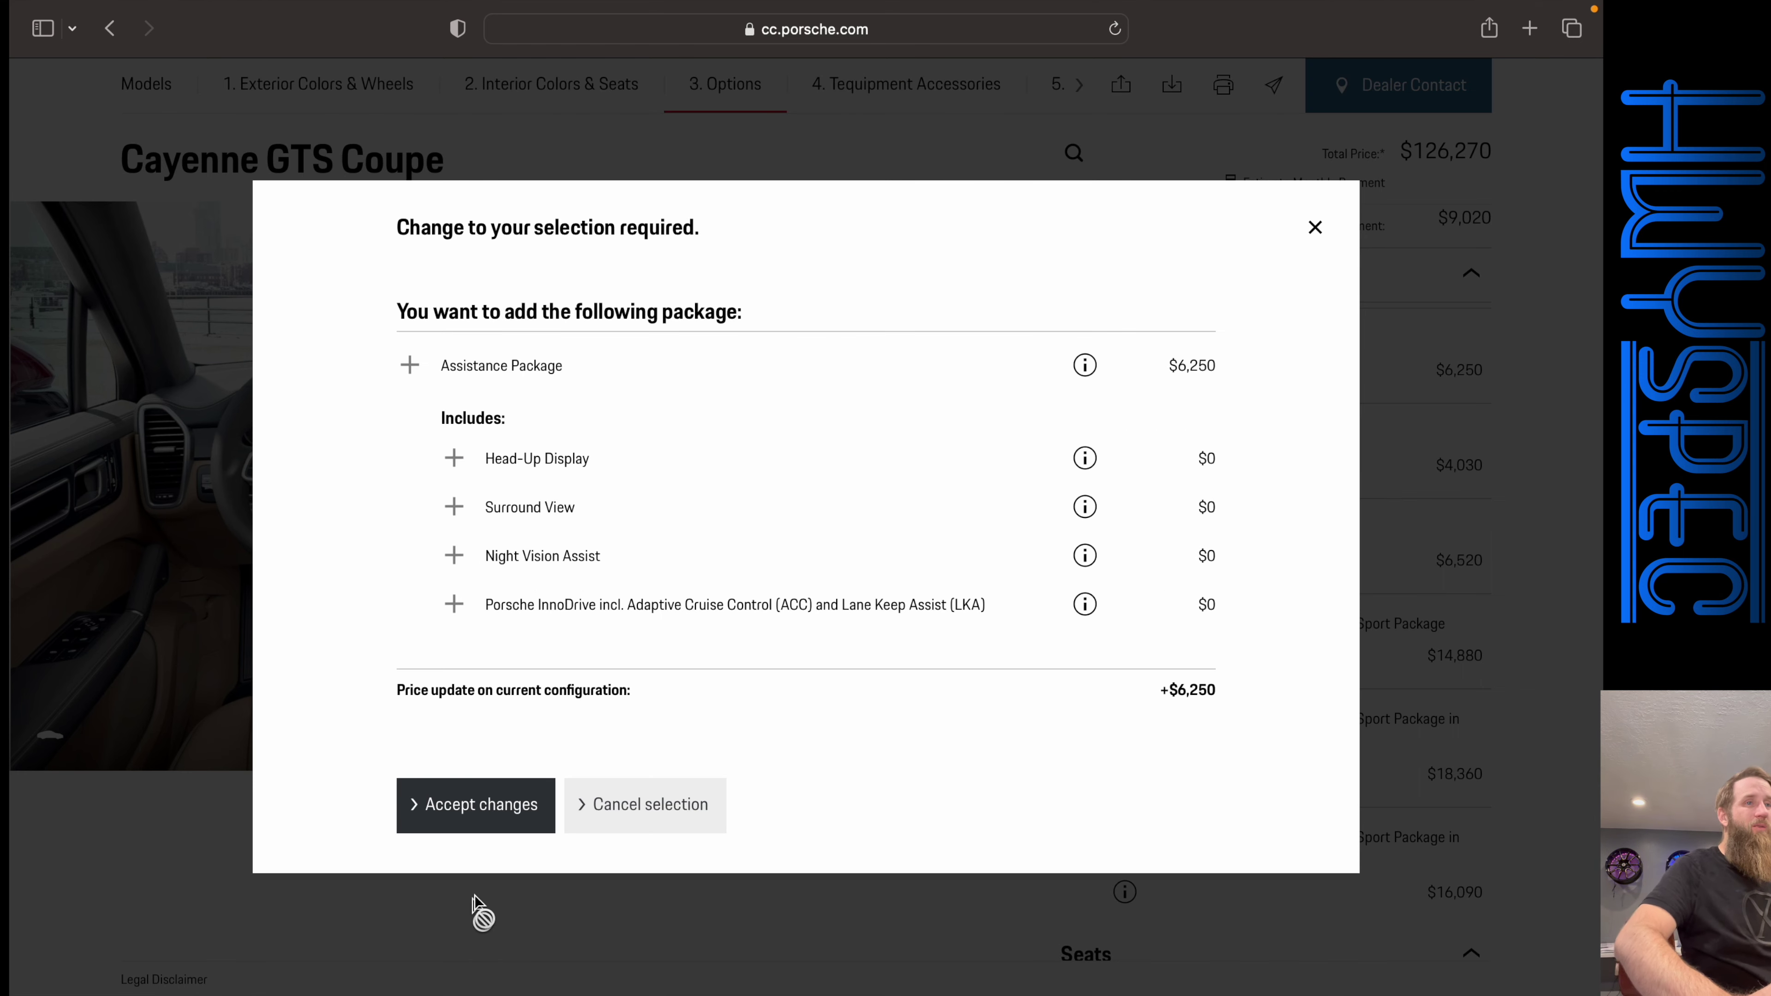
pyautogui.click(498, 806)
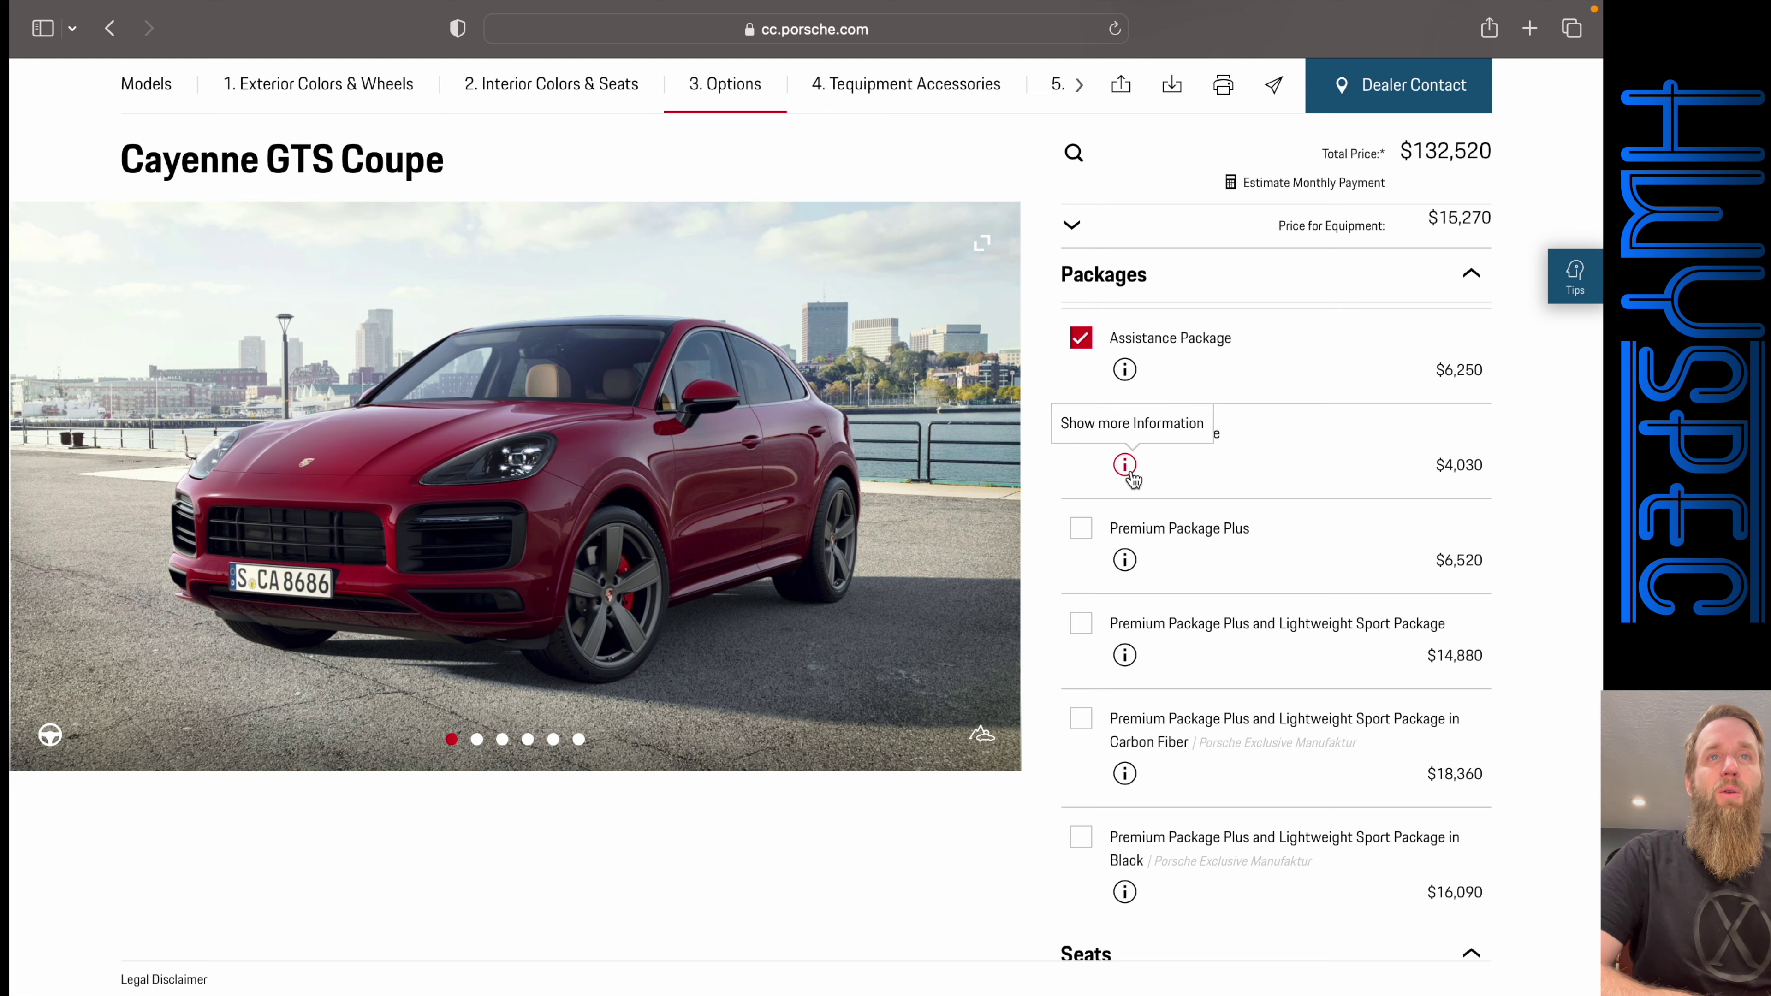
# - Review what the Premium Package includes without adding it
pyautogui.click(1124, 465)
pyautogui.scroll(-3, 664, 731)
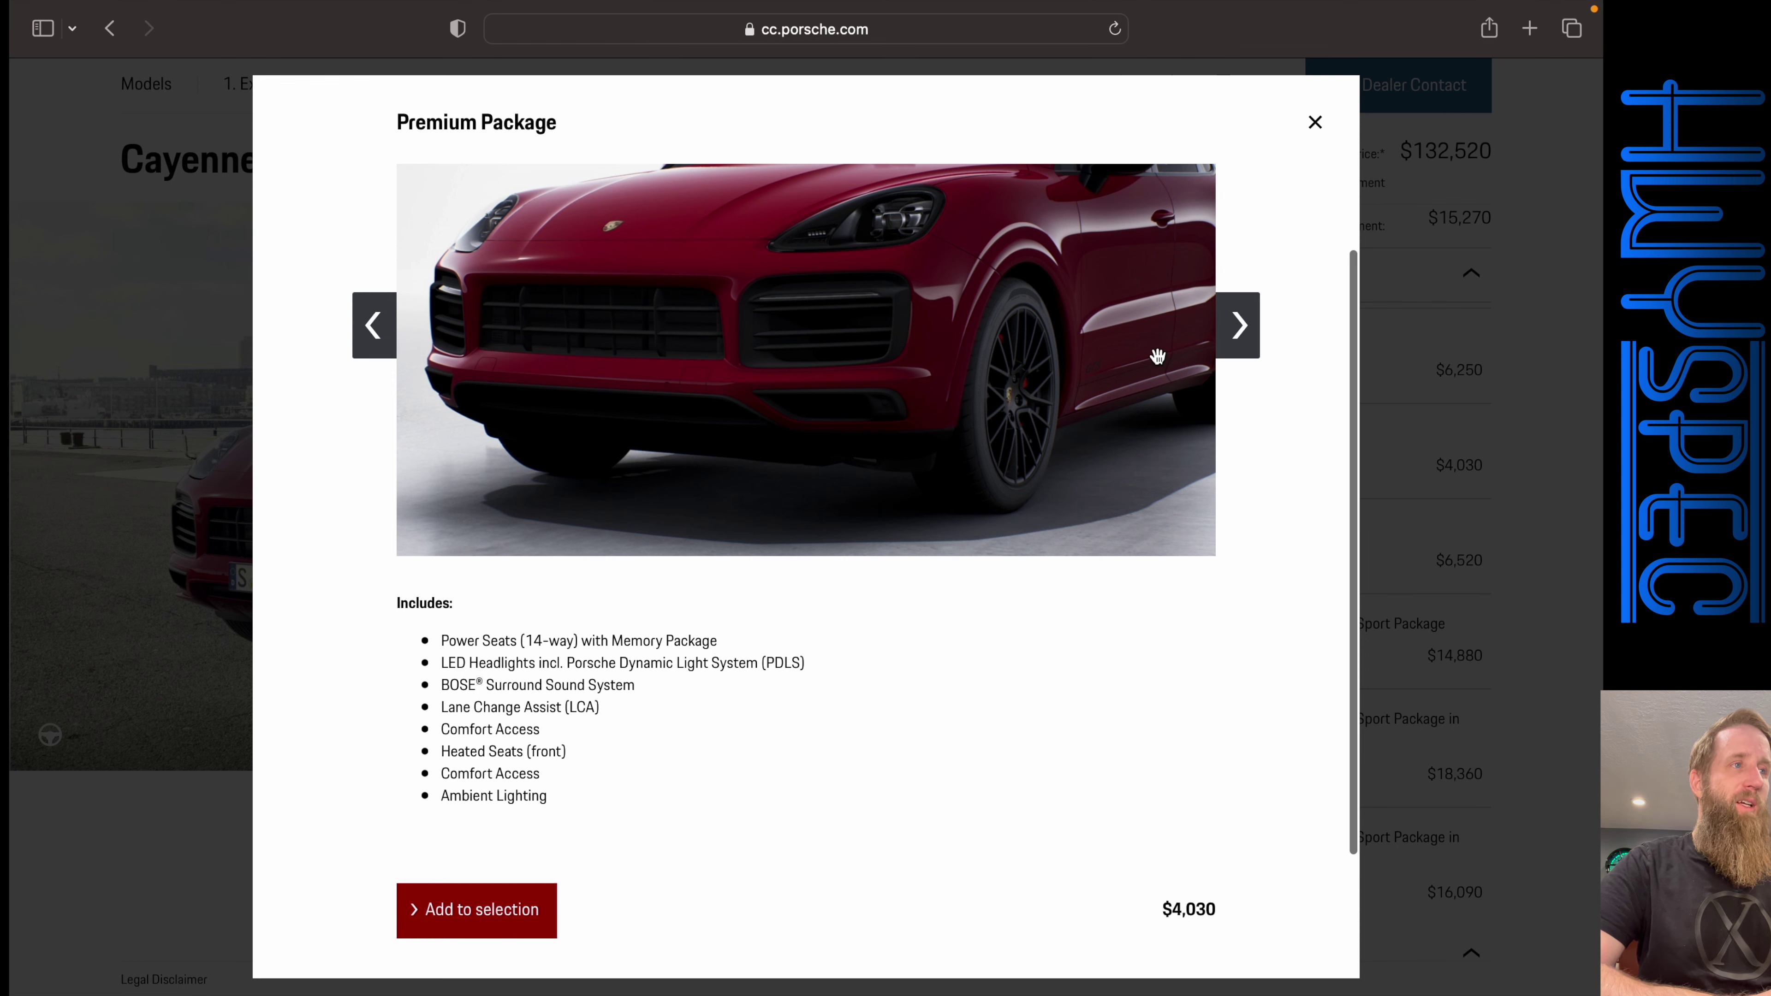
pyautogui.click(1315, 122)
# - Add Premium Package Plus ($6,520) with the front massage seat function, totalling $137,520
pyautogui.click(1125, 559)
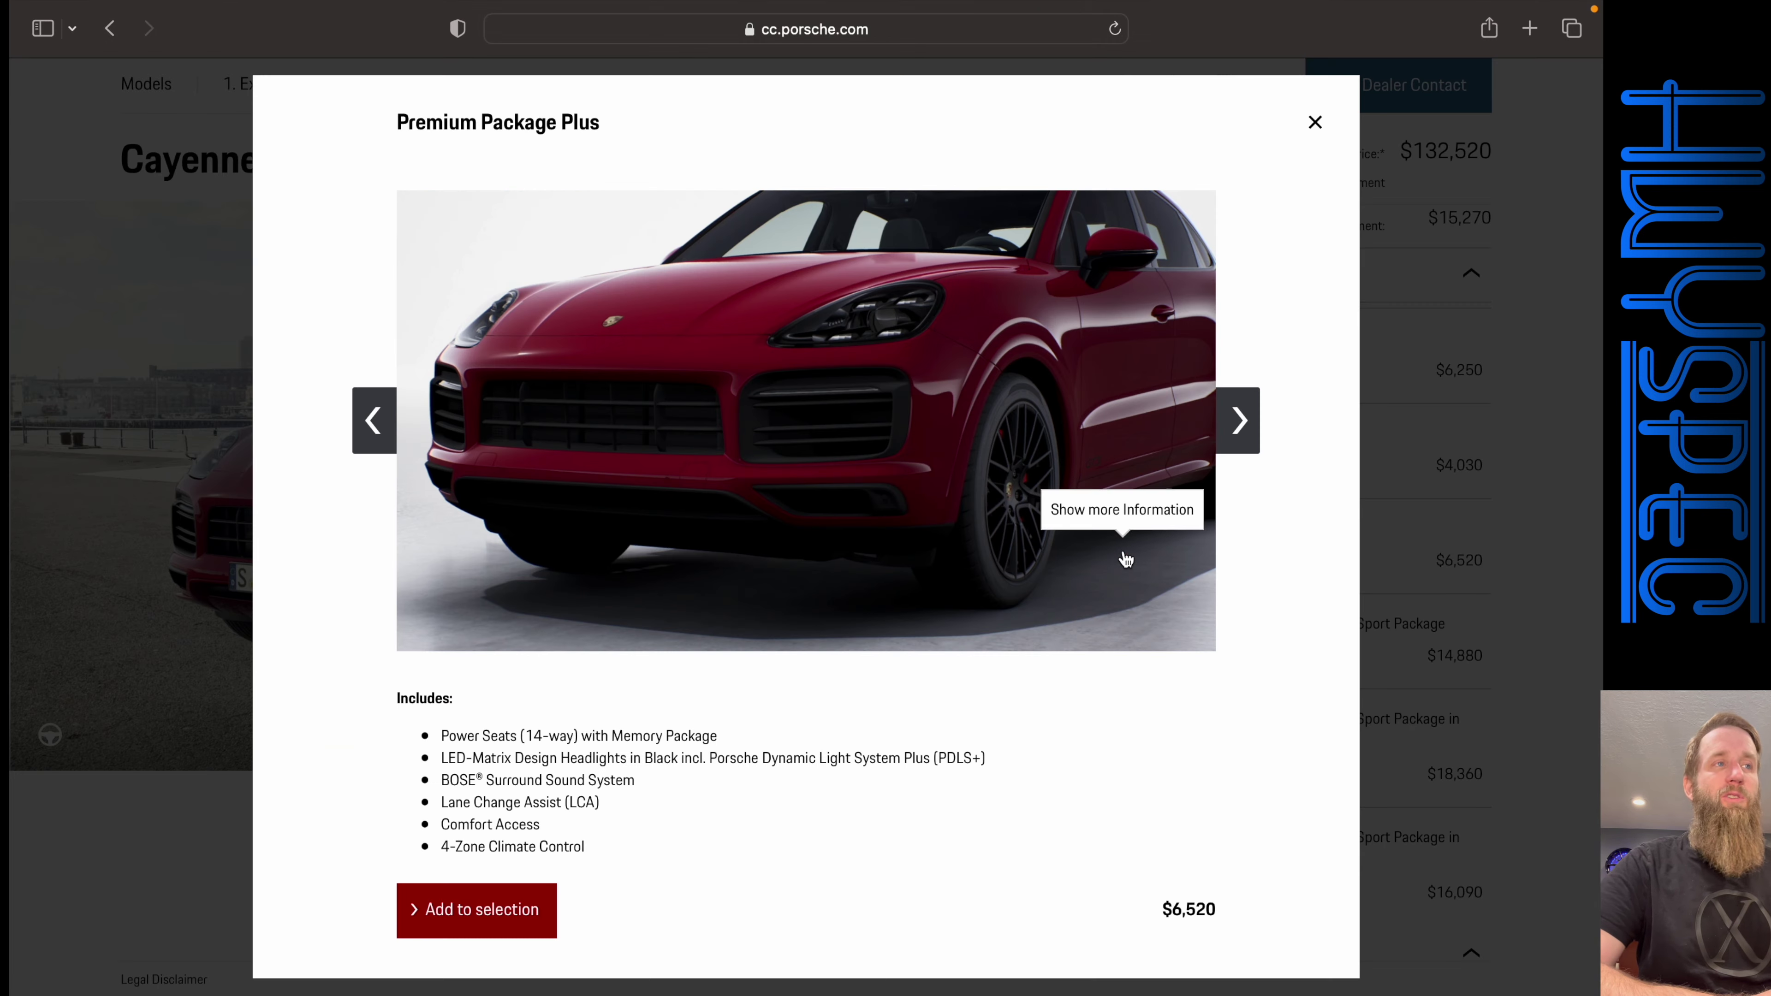
pyautogui.scroll(-3, 466, 830)
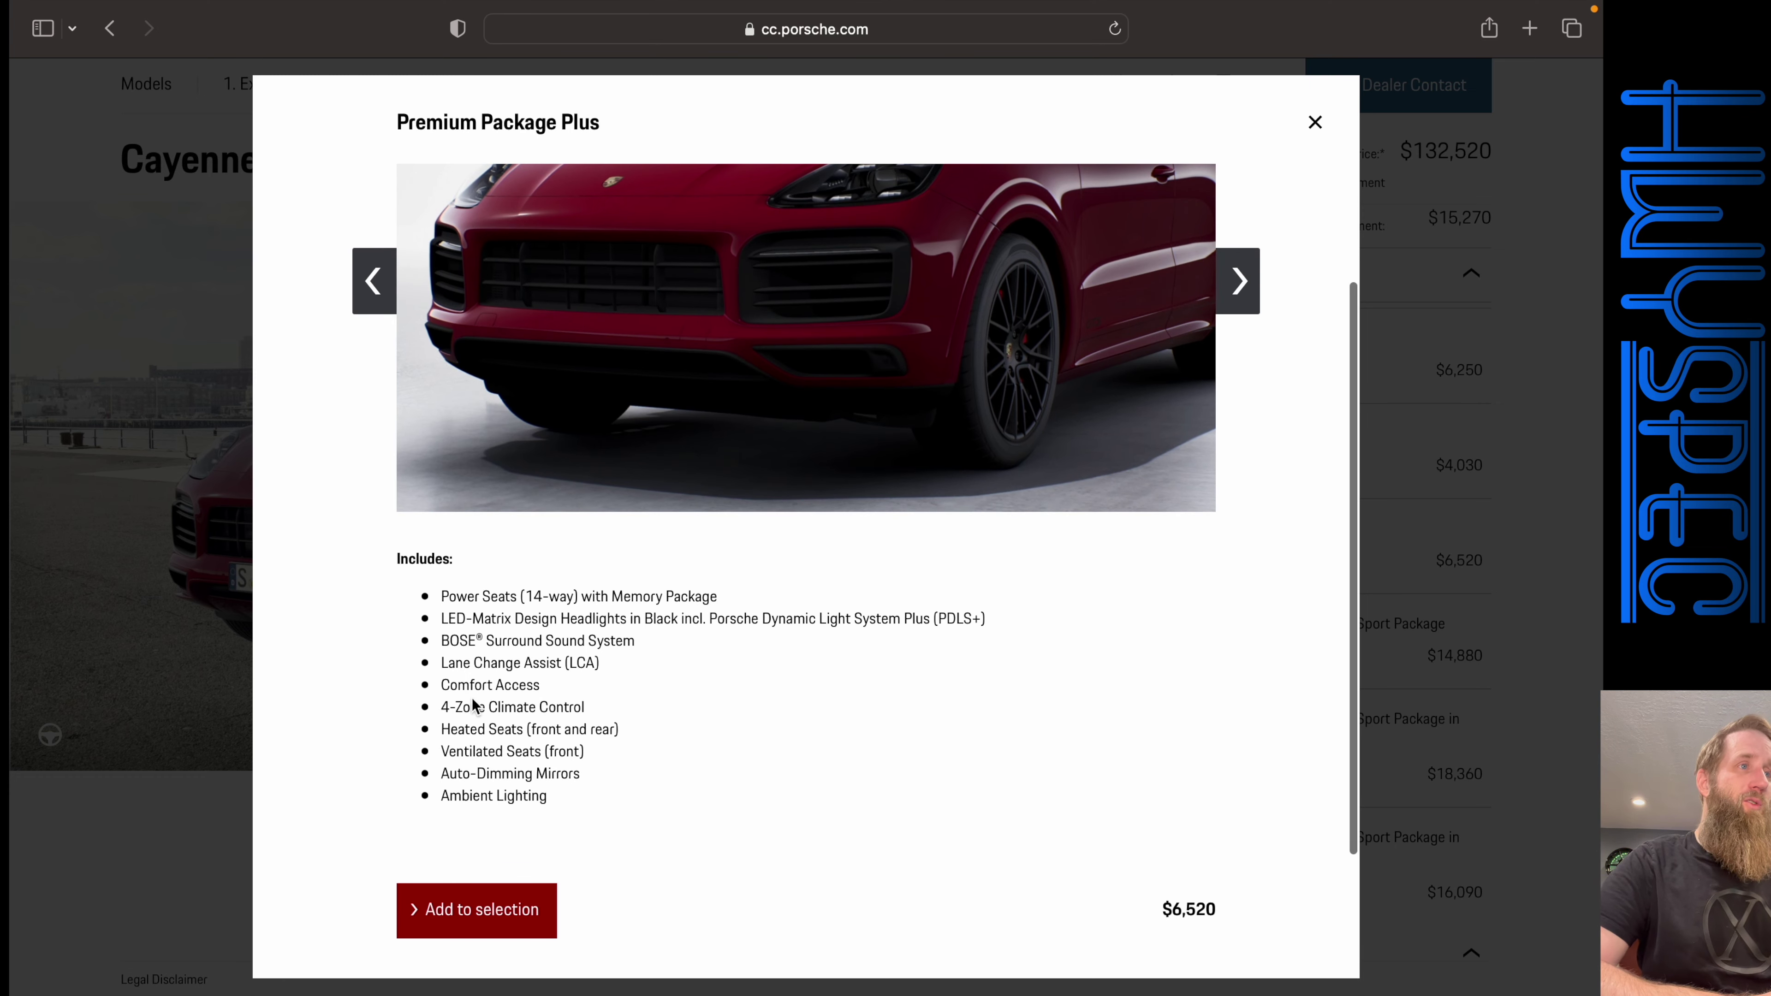
pyautogui.click(483, 933)
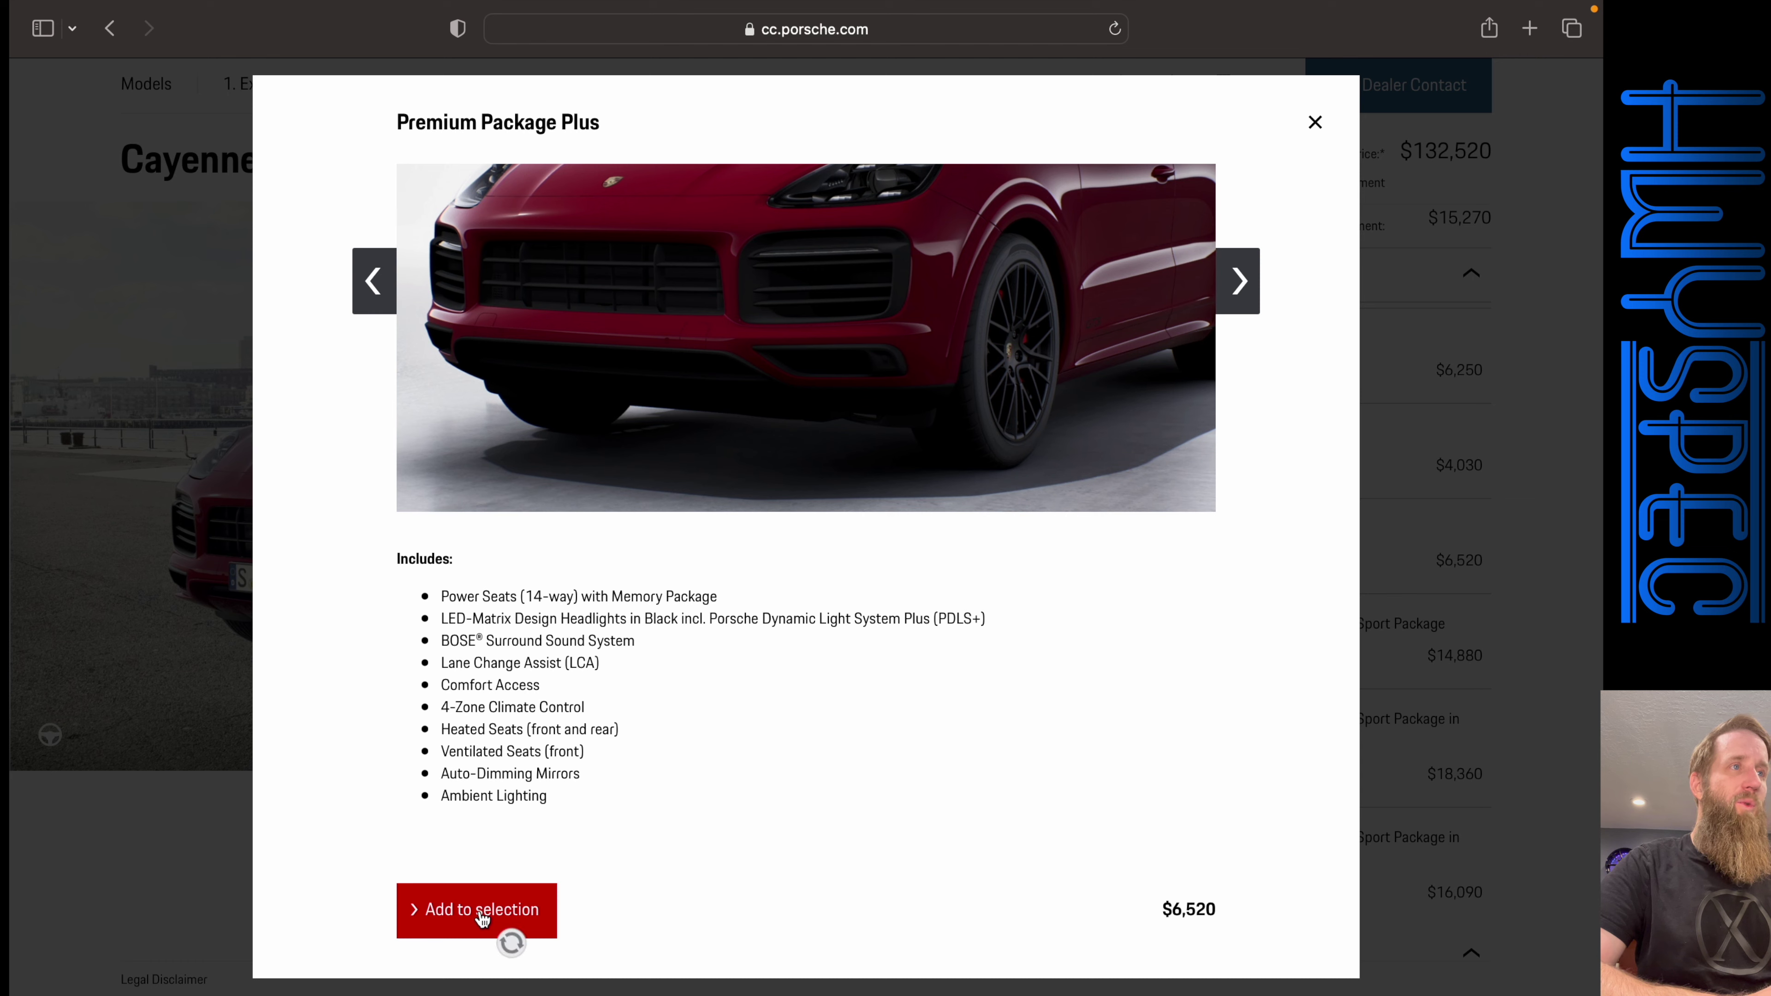
pyautogui.scroll(-7, 750, 512)
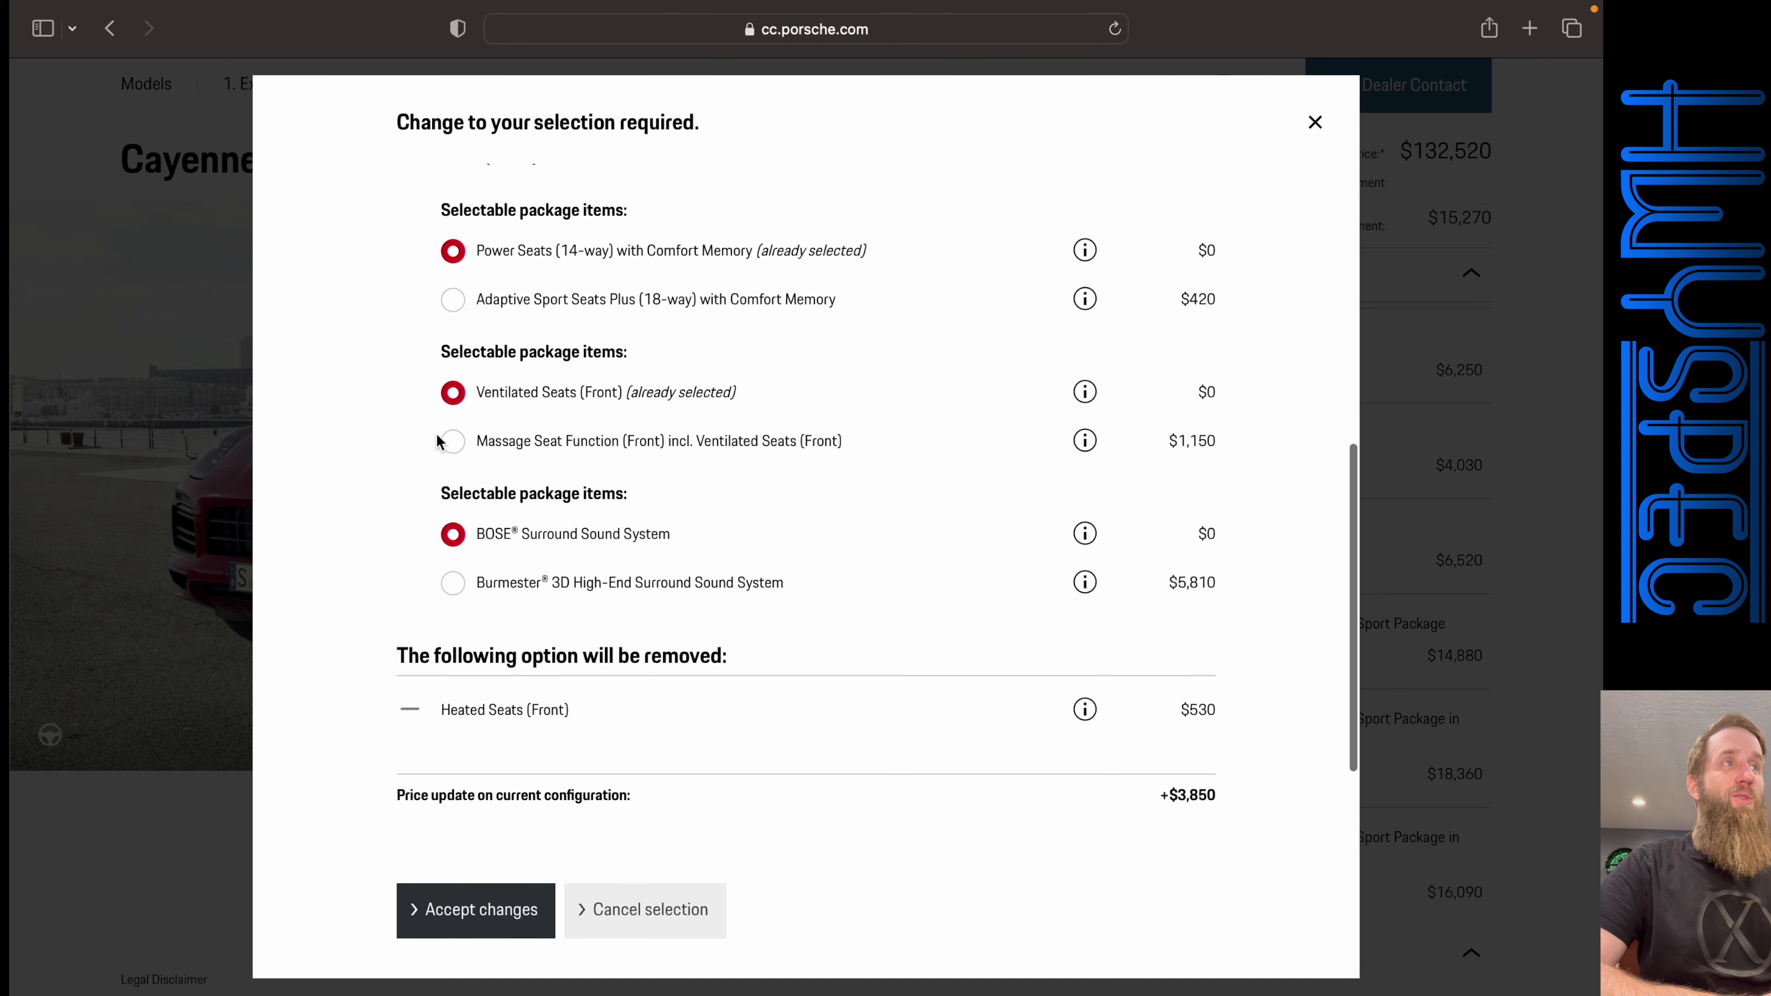
pyautogui.click(455, 441)
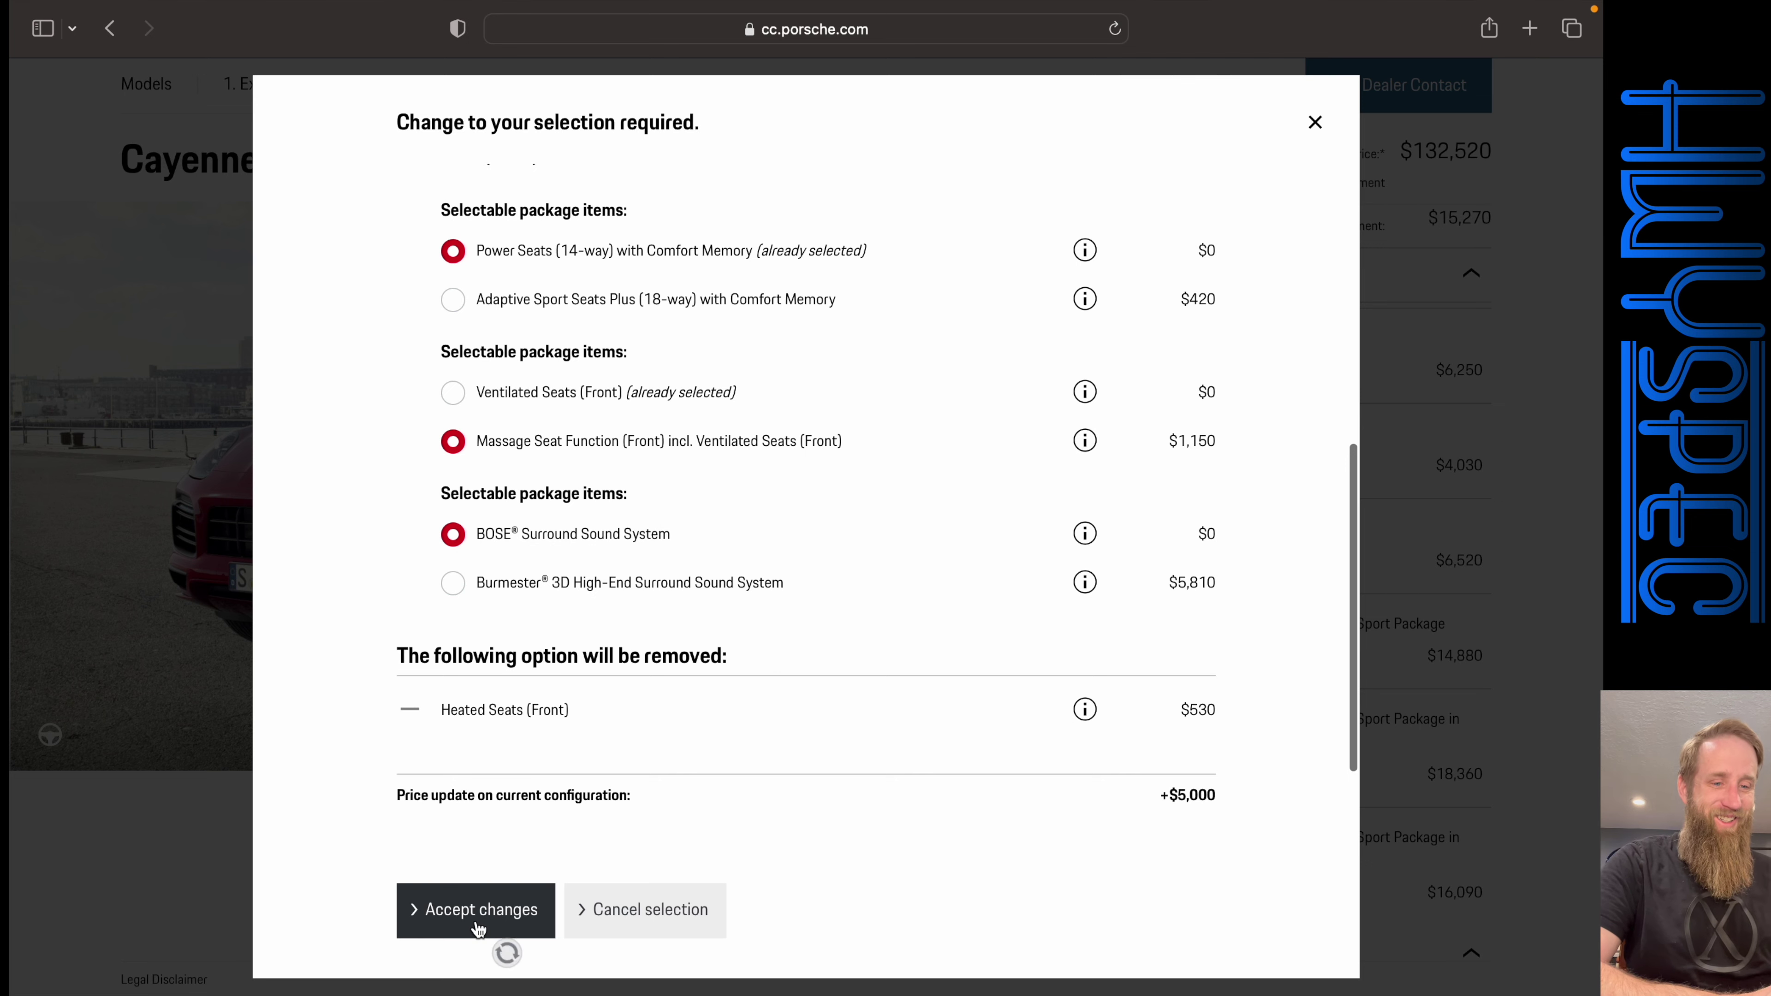
pyautogui.click(488, 931)
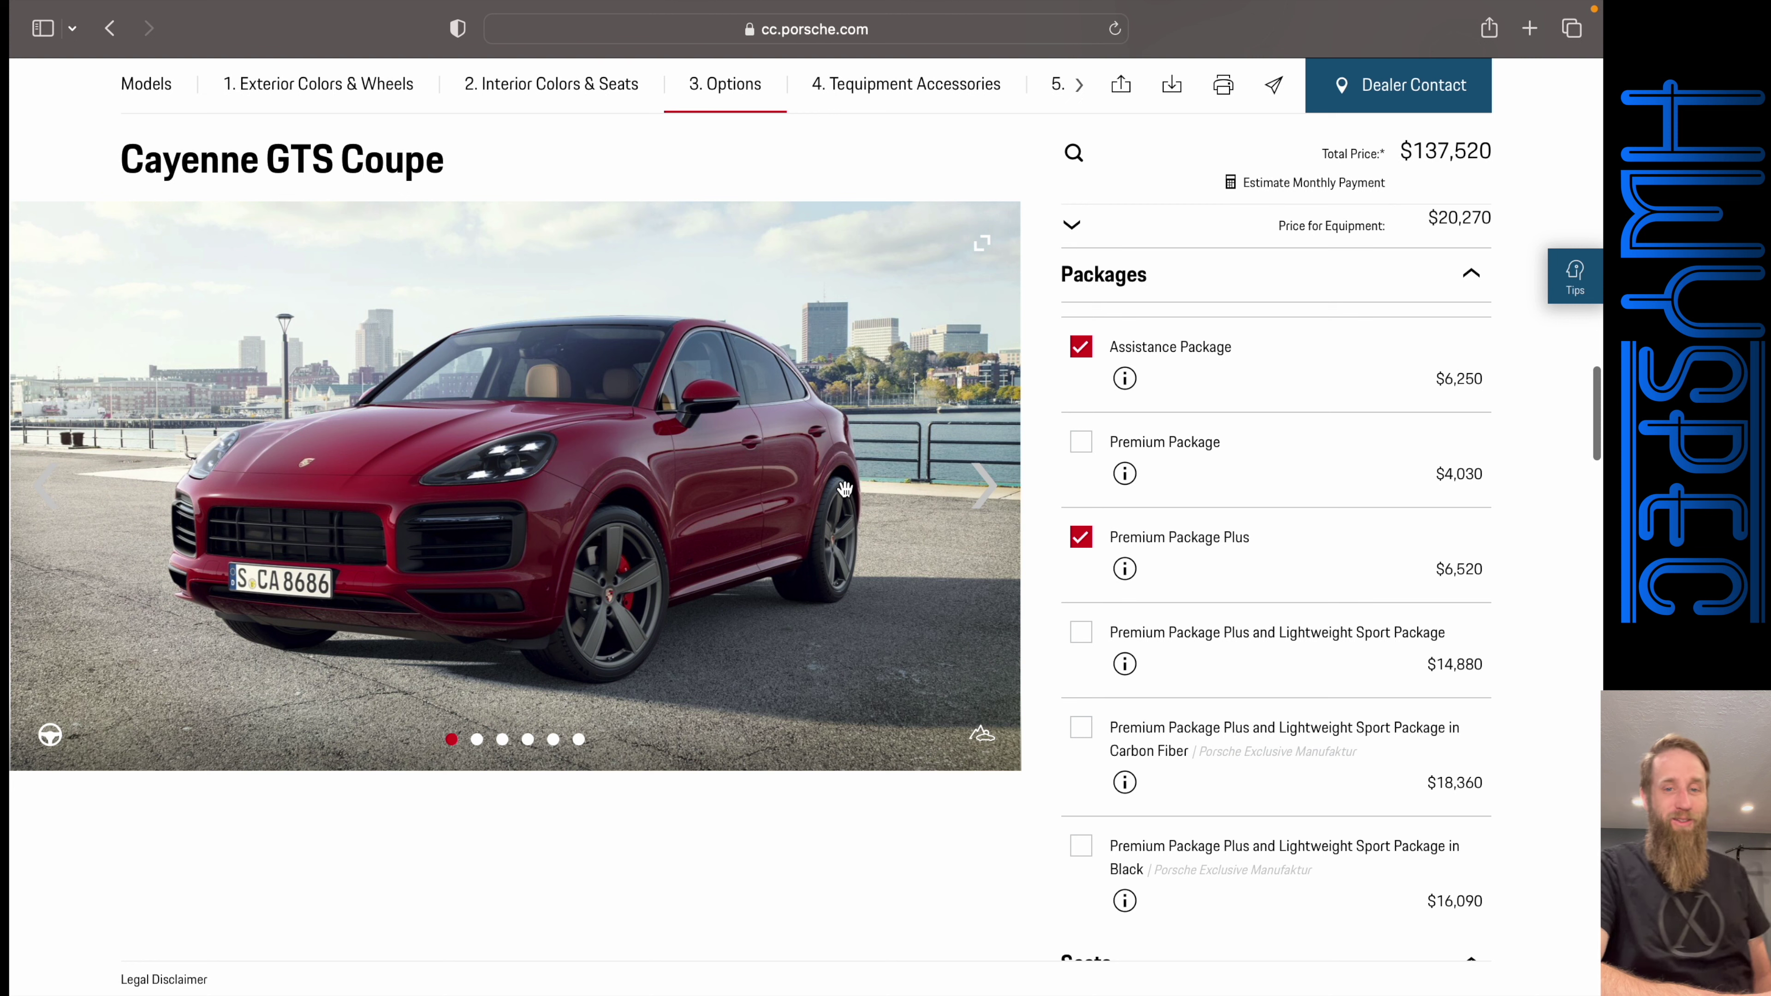
pyautogui.scroll(-3, 1209, 346)
pyautogui.scroll(-3, 1210, 348)
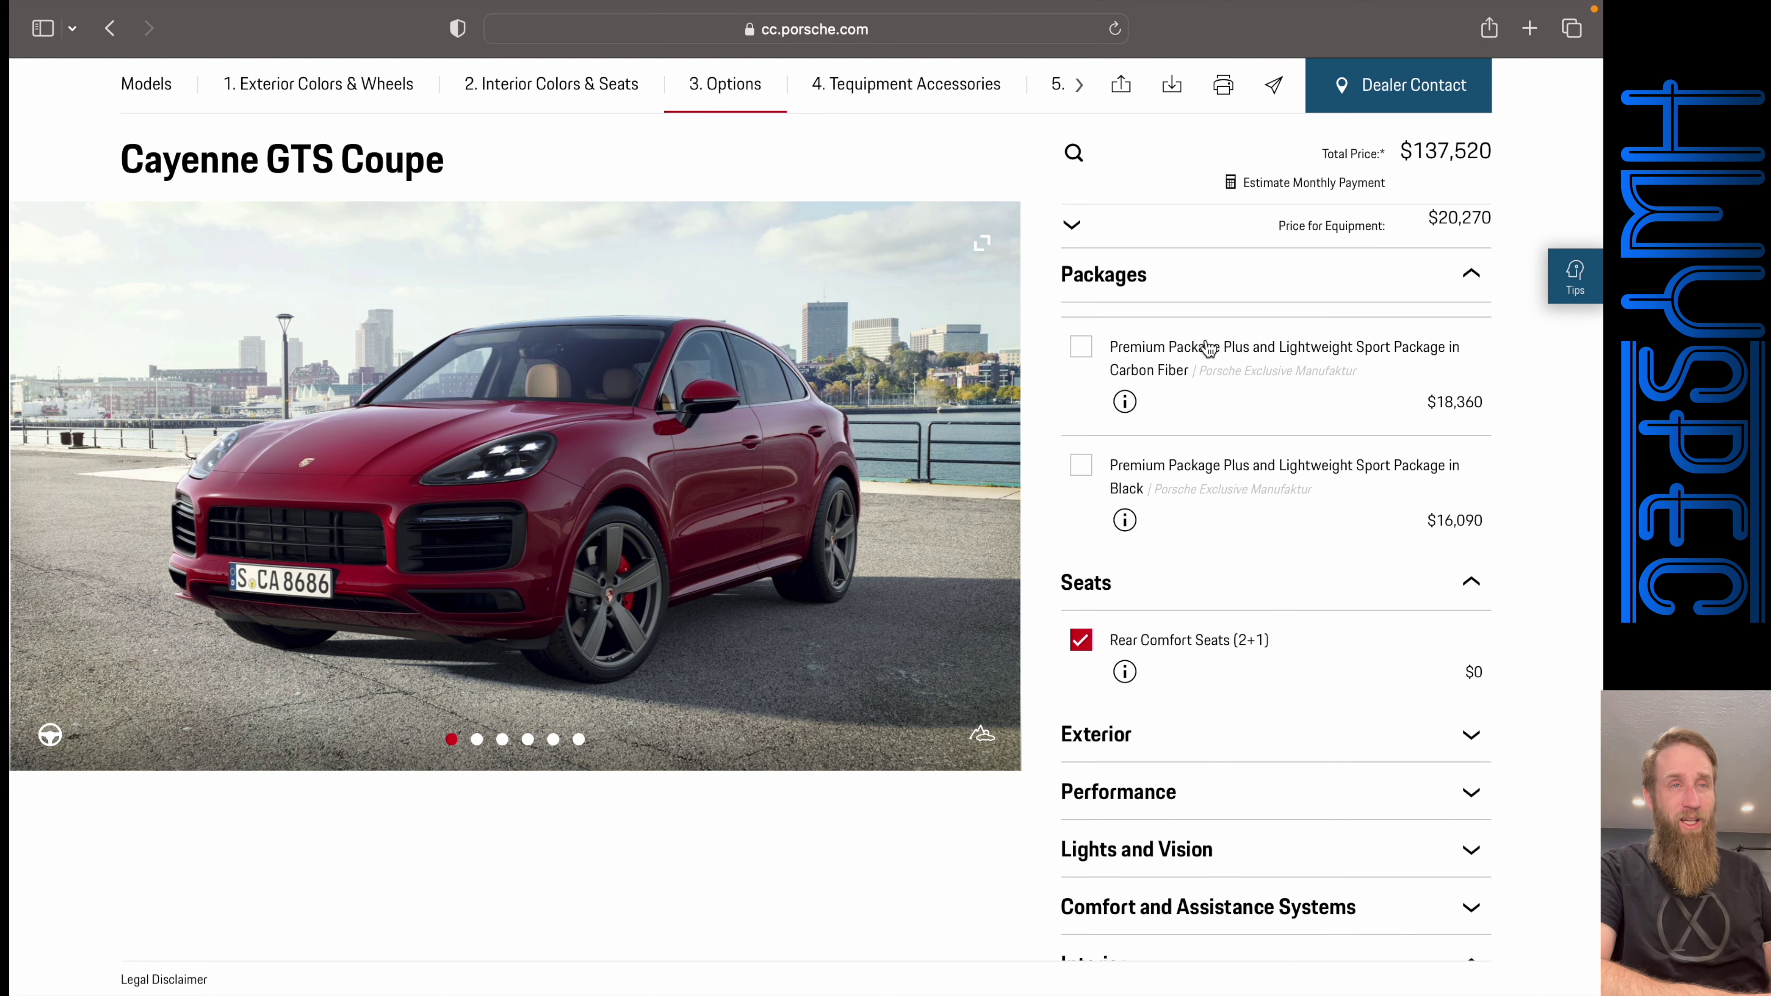
pyautogui.scroll(-5, 1206, 346)
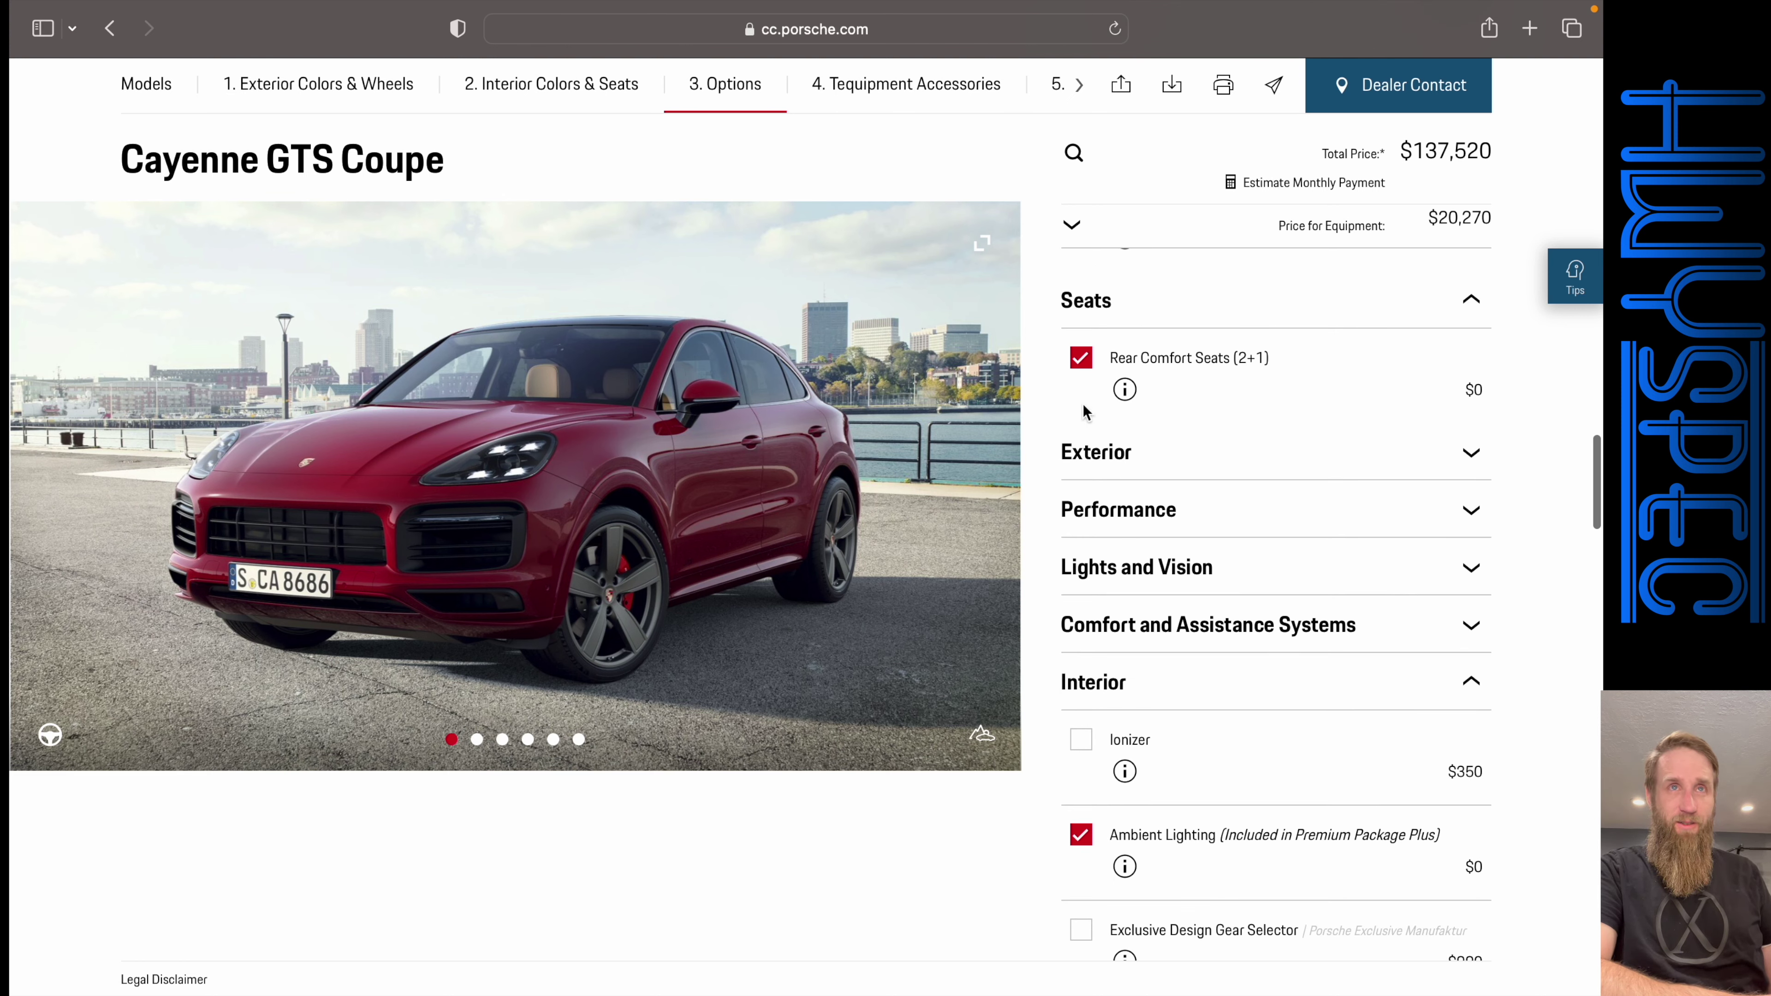
# - Add the $660 Trailer Hitch without Tow Ball from the Exterior options, totalling $138,180
pyautogui.click(1128, 452)
pyautogui.scroll(-5, 1127, 452)
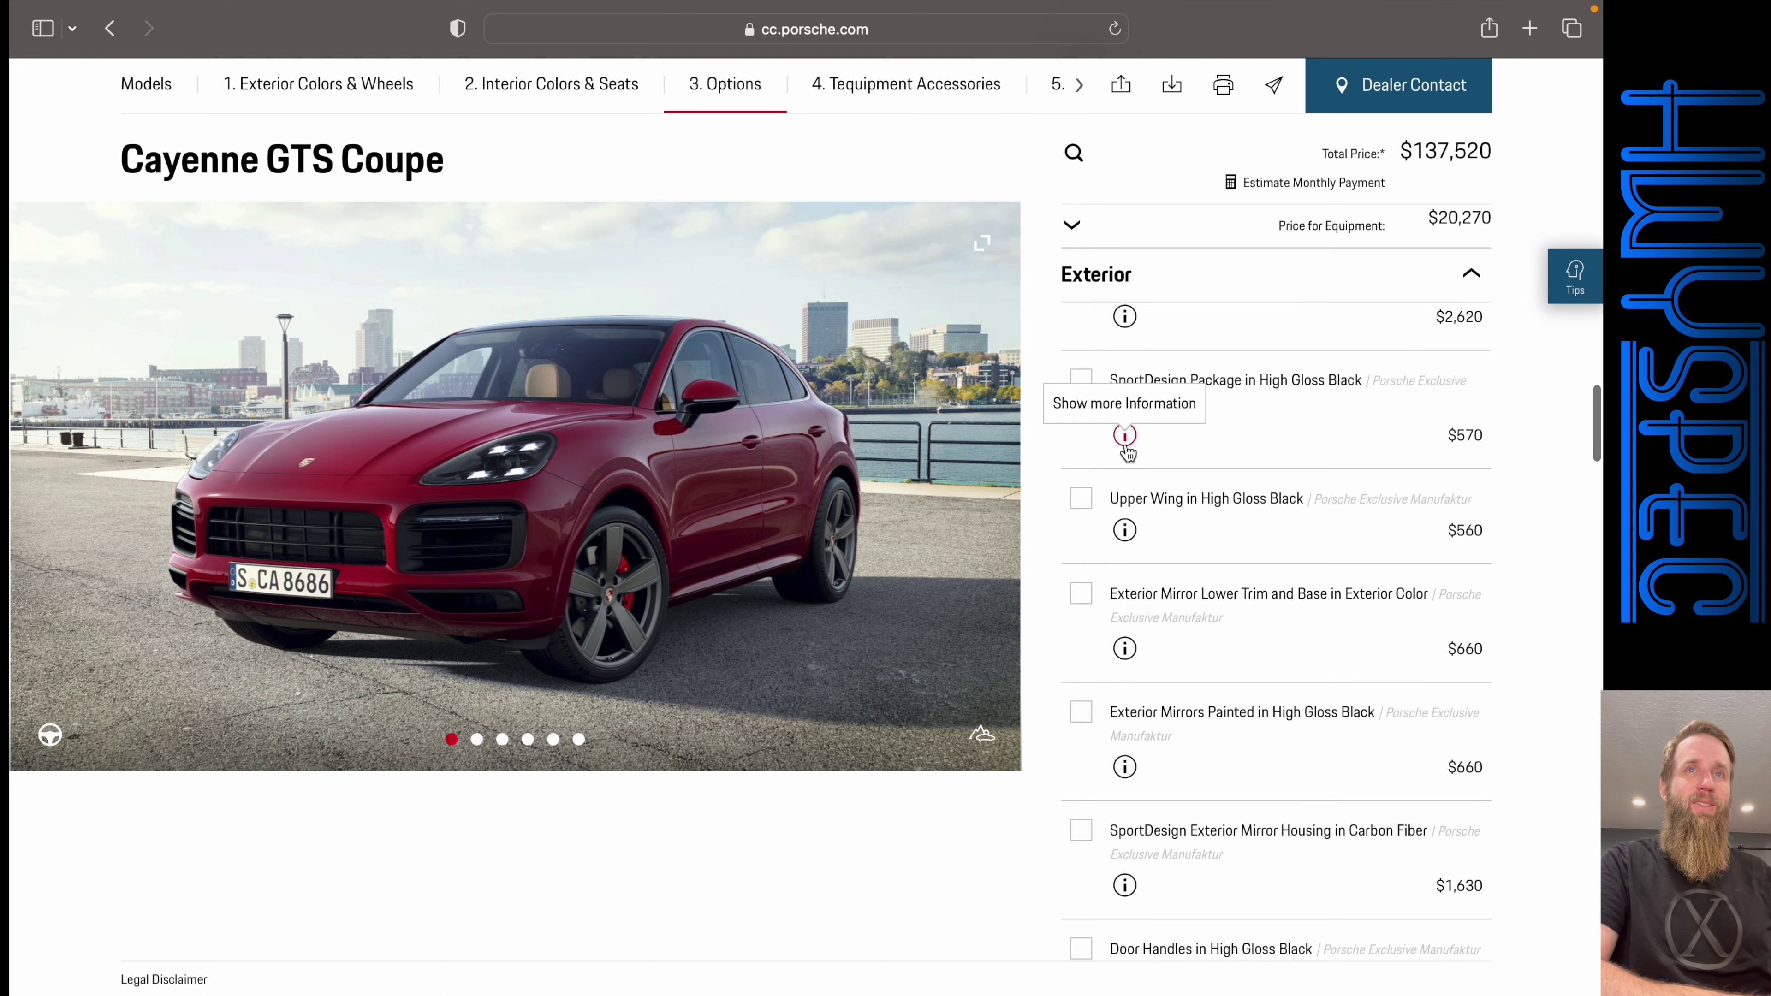
pyautogui.scroll(-2, 1226, 422)
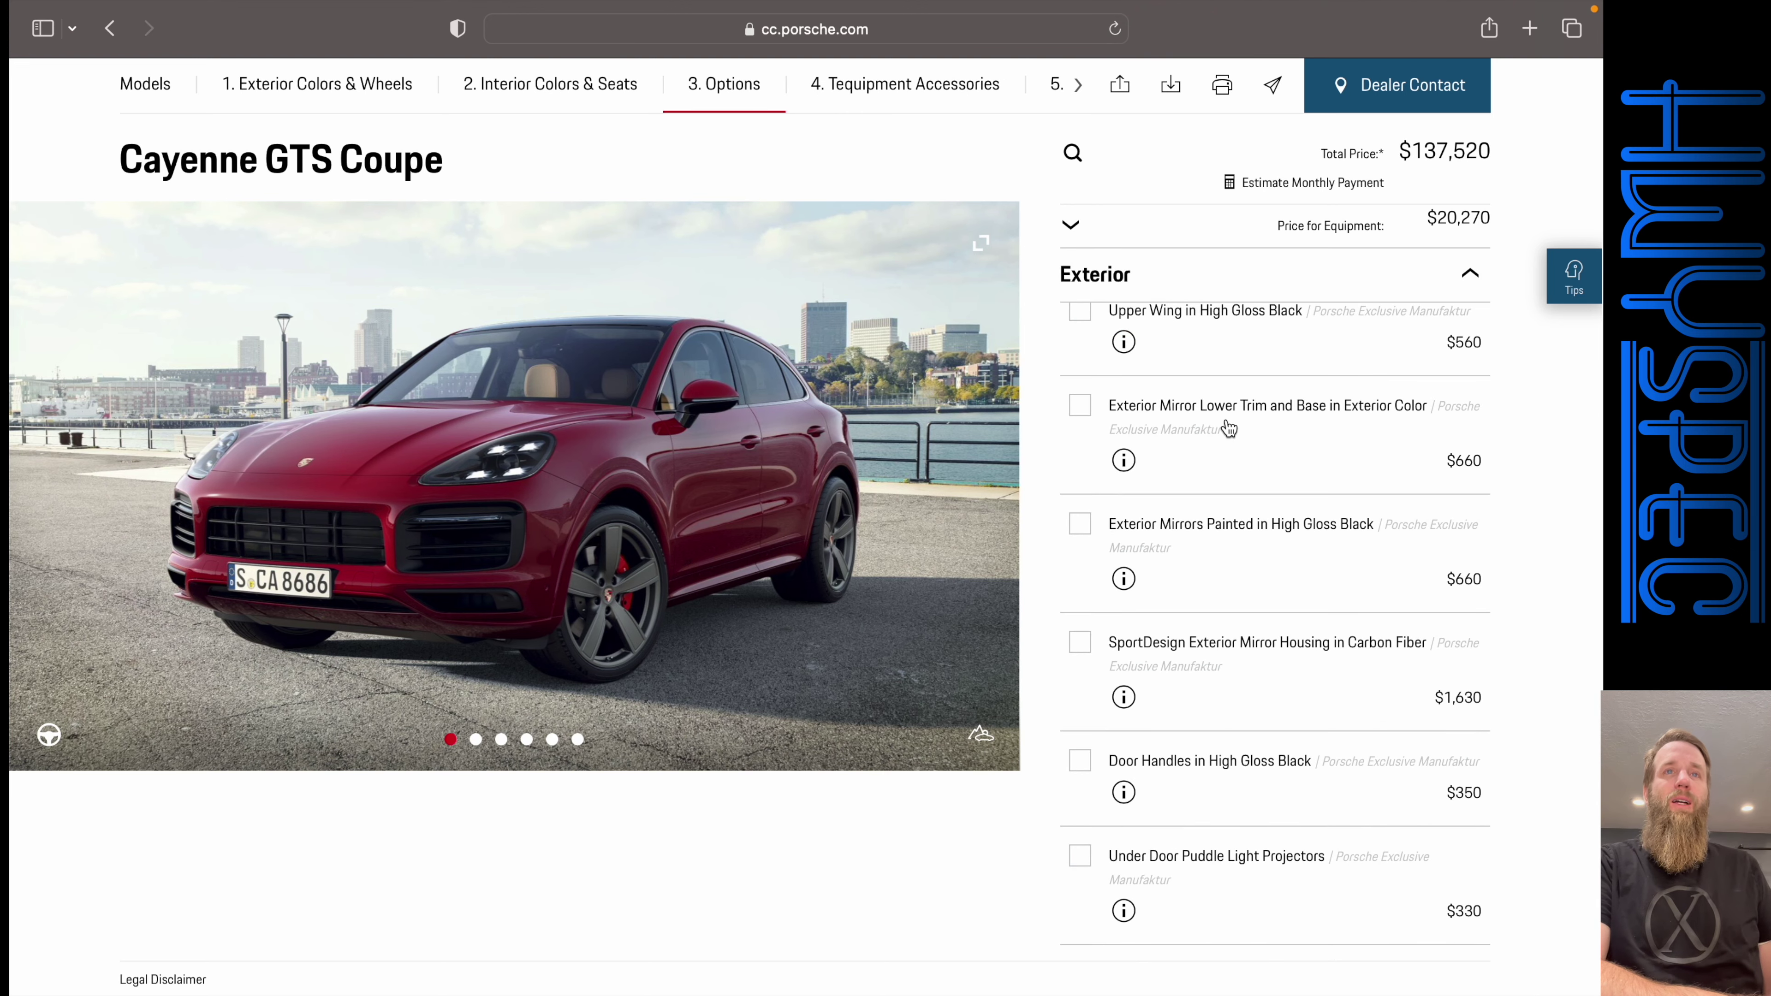
pyautogui.scroll(-5, 1229, 428)
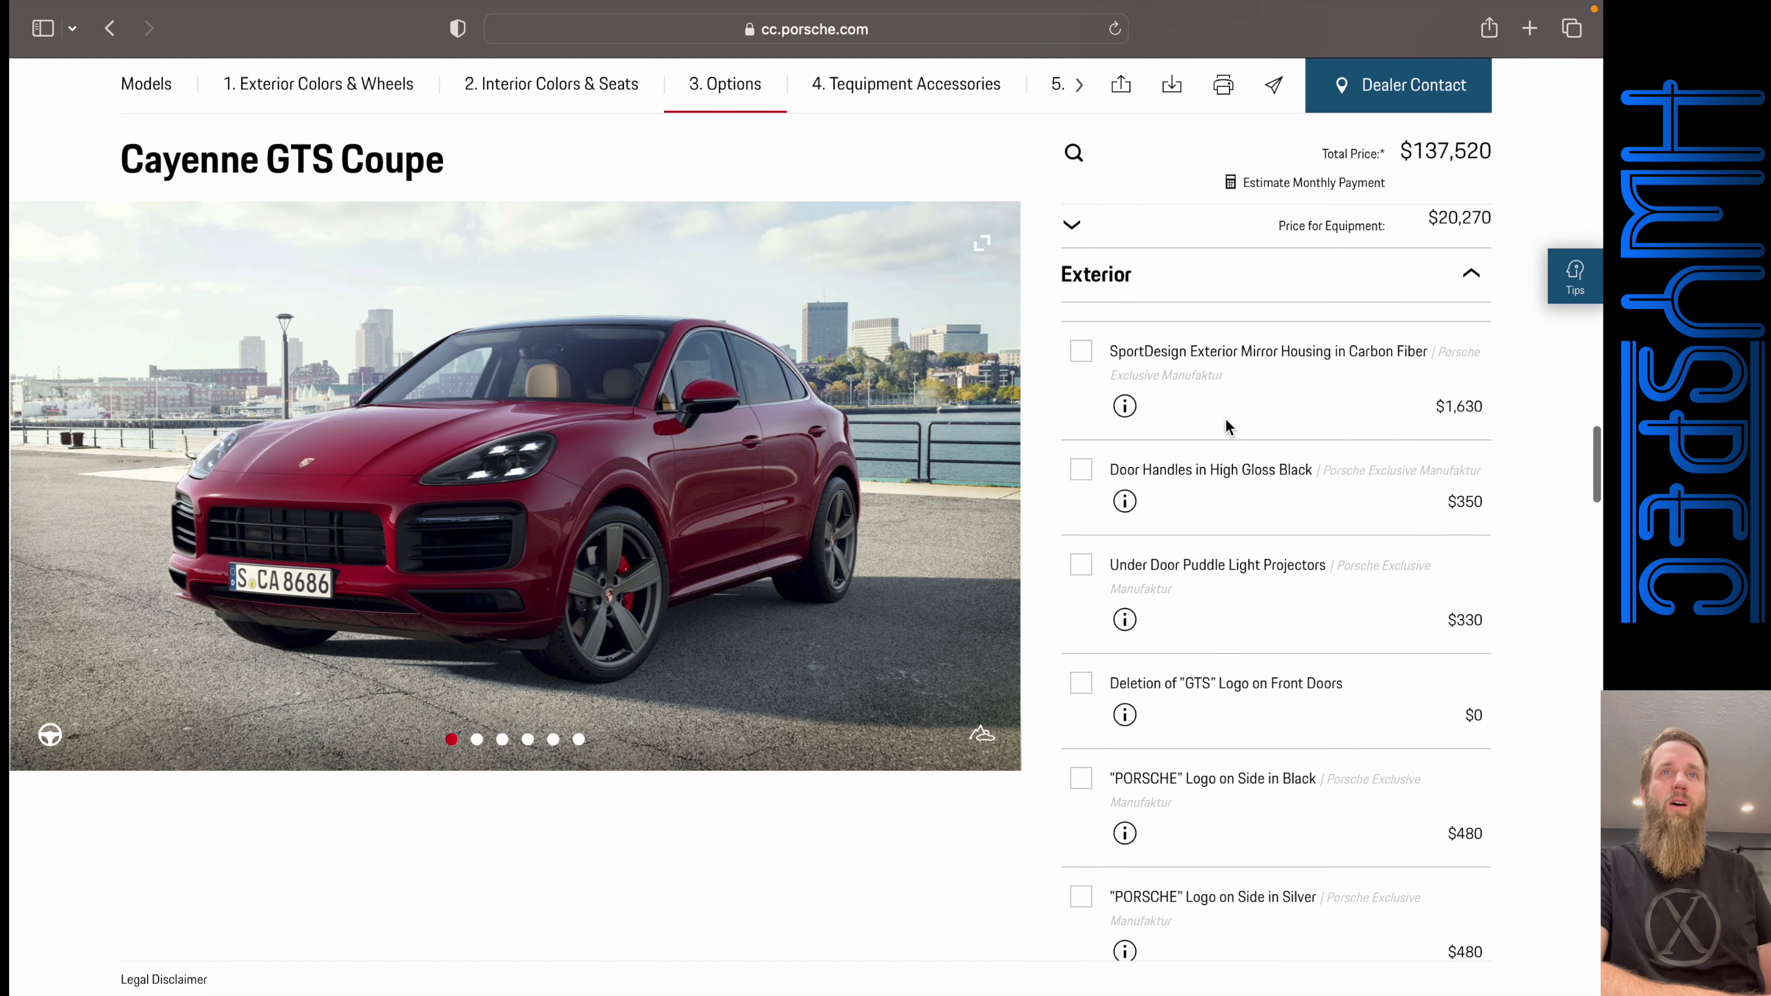
pyautogui.scroll(-2, 1226, 426)
pyautogui.scroll(-3, 1228, 425)
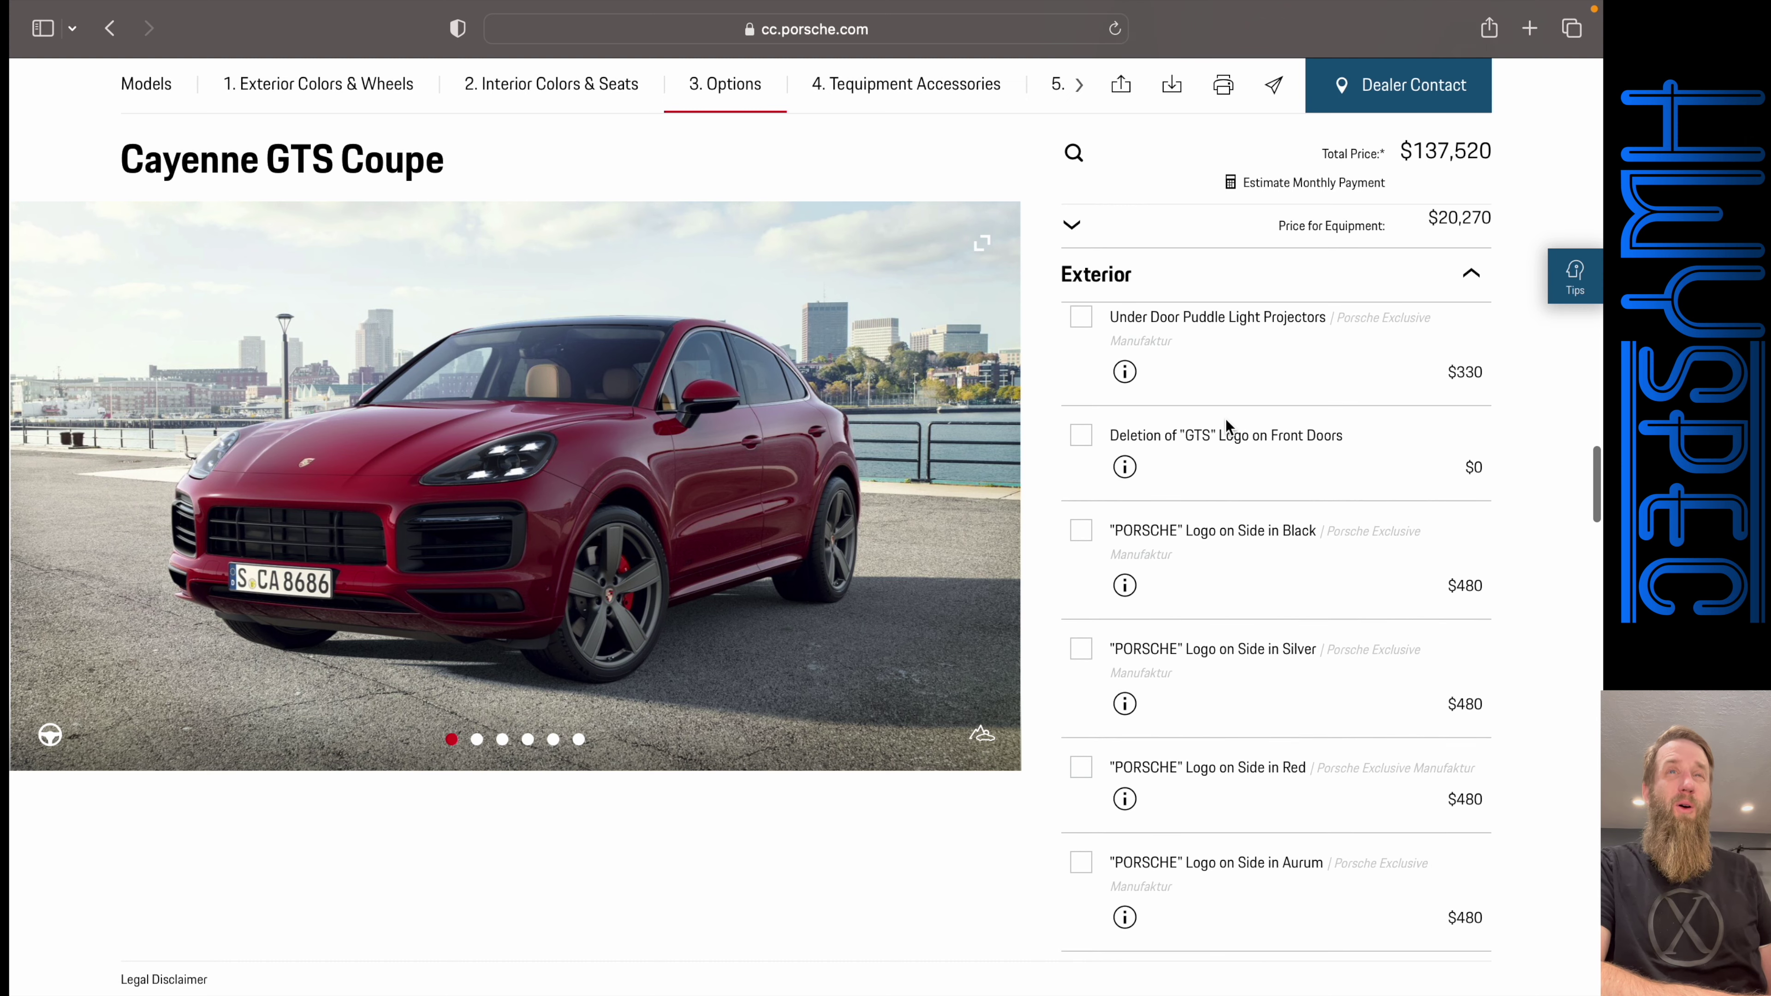
pyautogui.scroll(-1, 1226, 418)
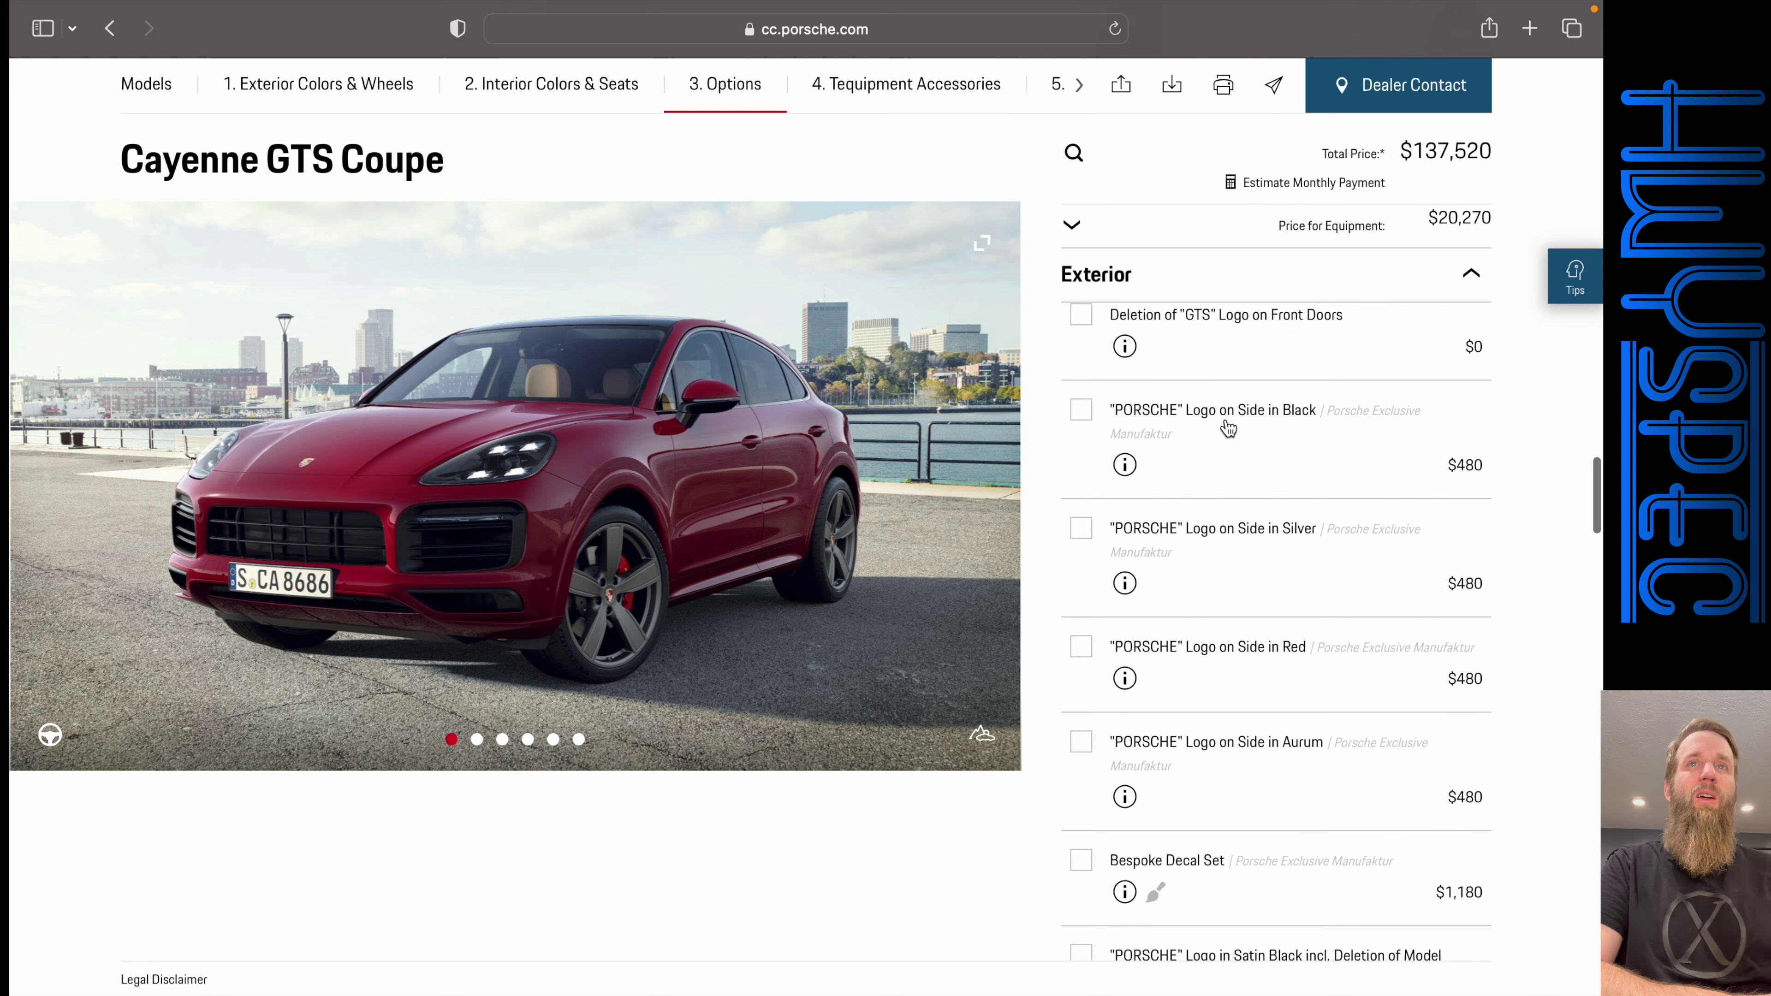
pyautogui.scroll(-2, 1191, 324)
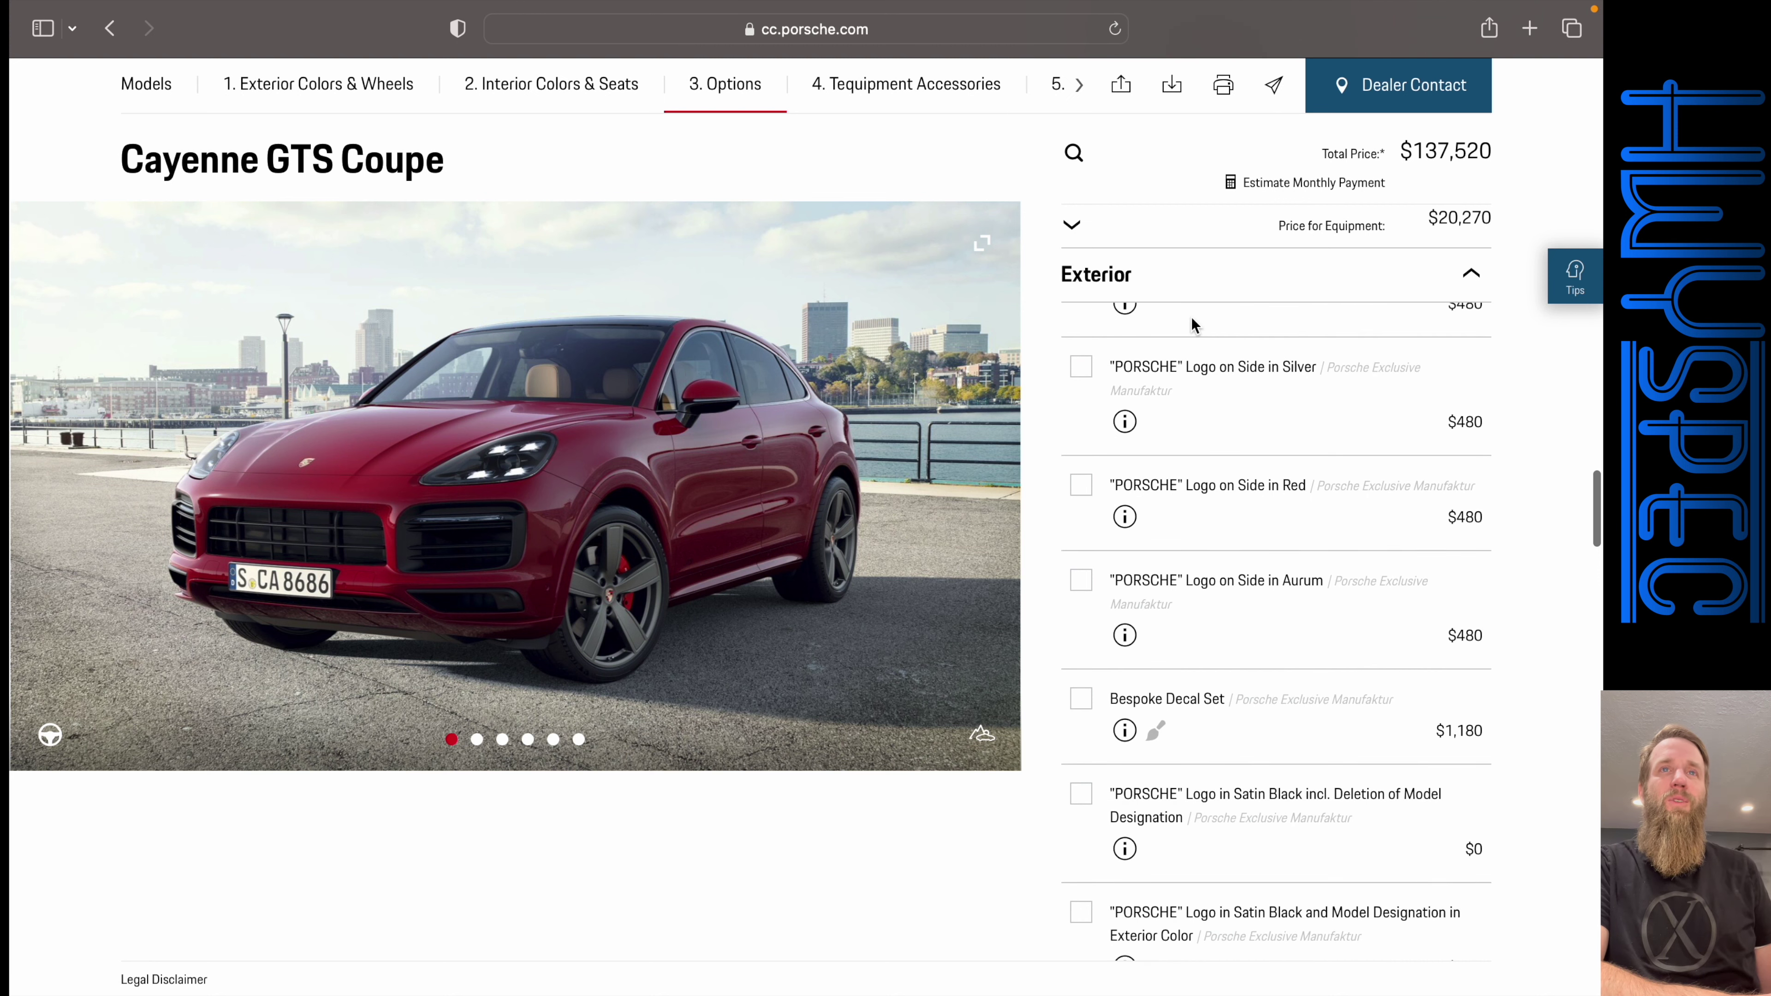
pyautogui.scroll(-5, 1231, 382)
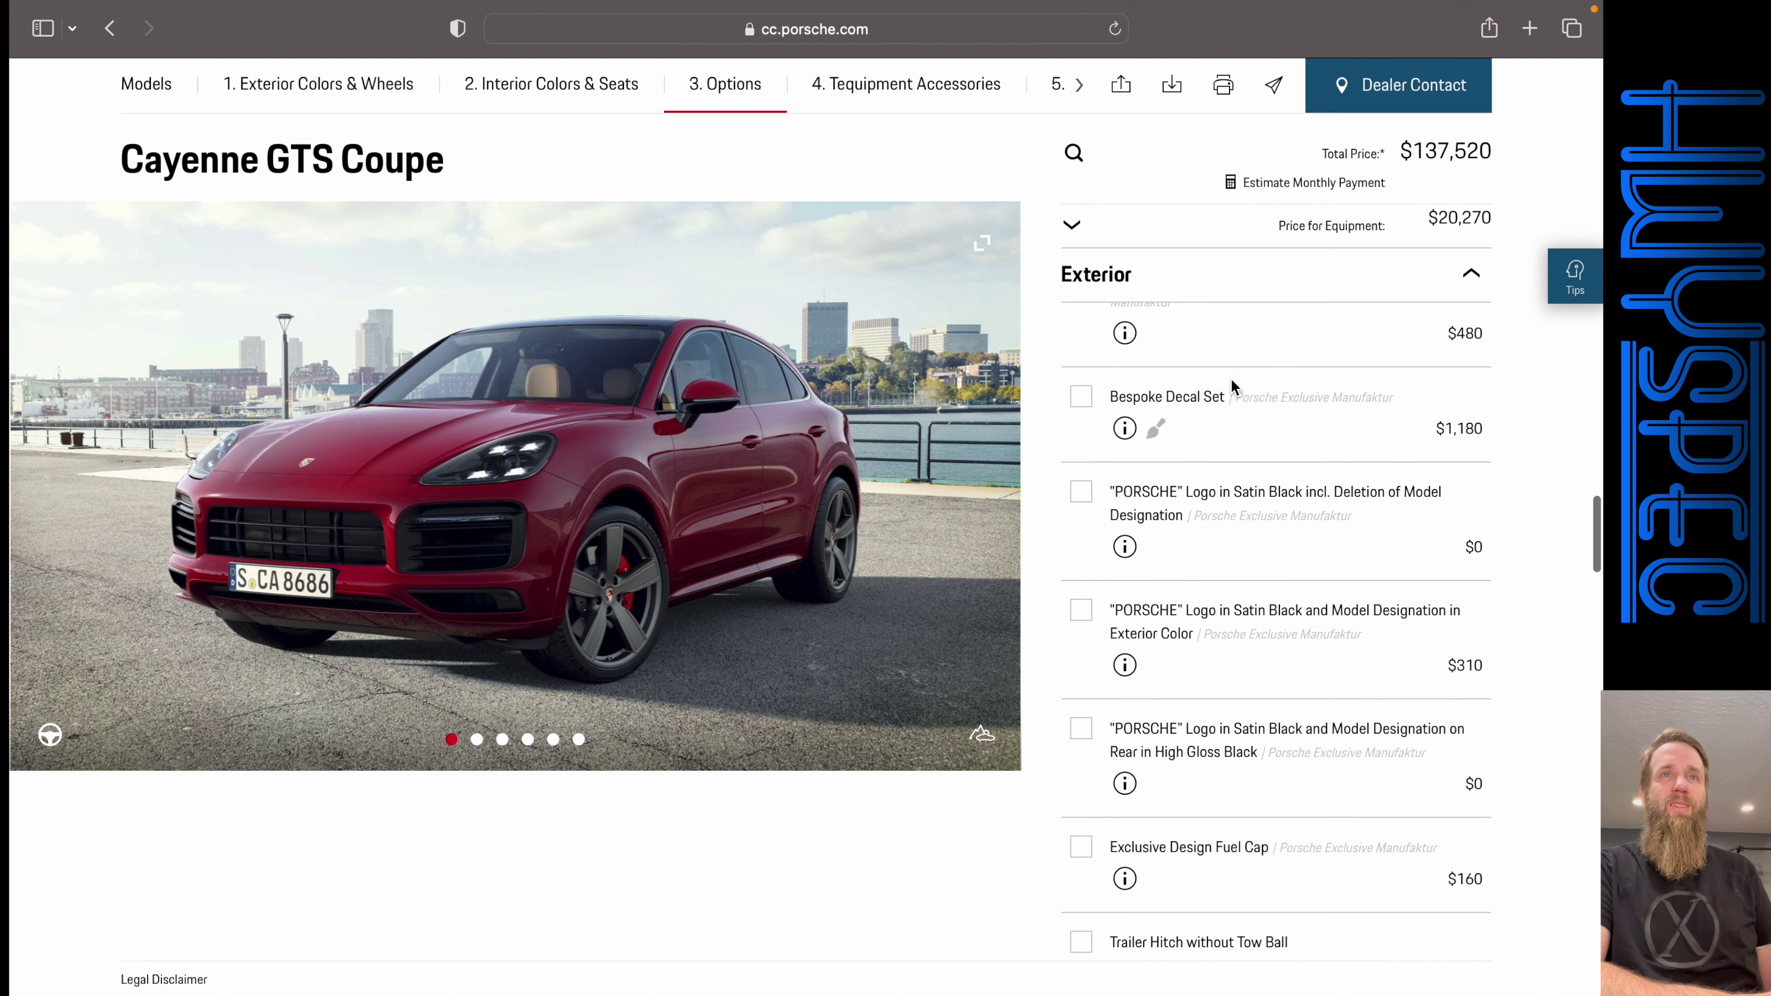
pyautogui.scroll(-5, 1232, 384)
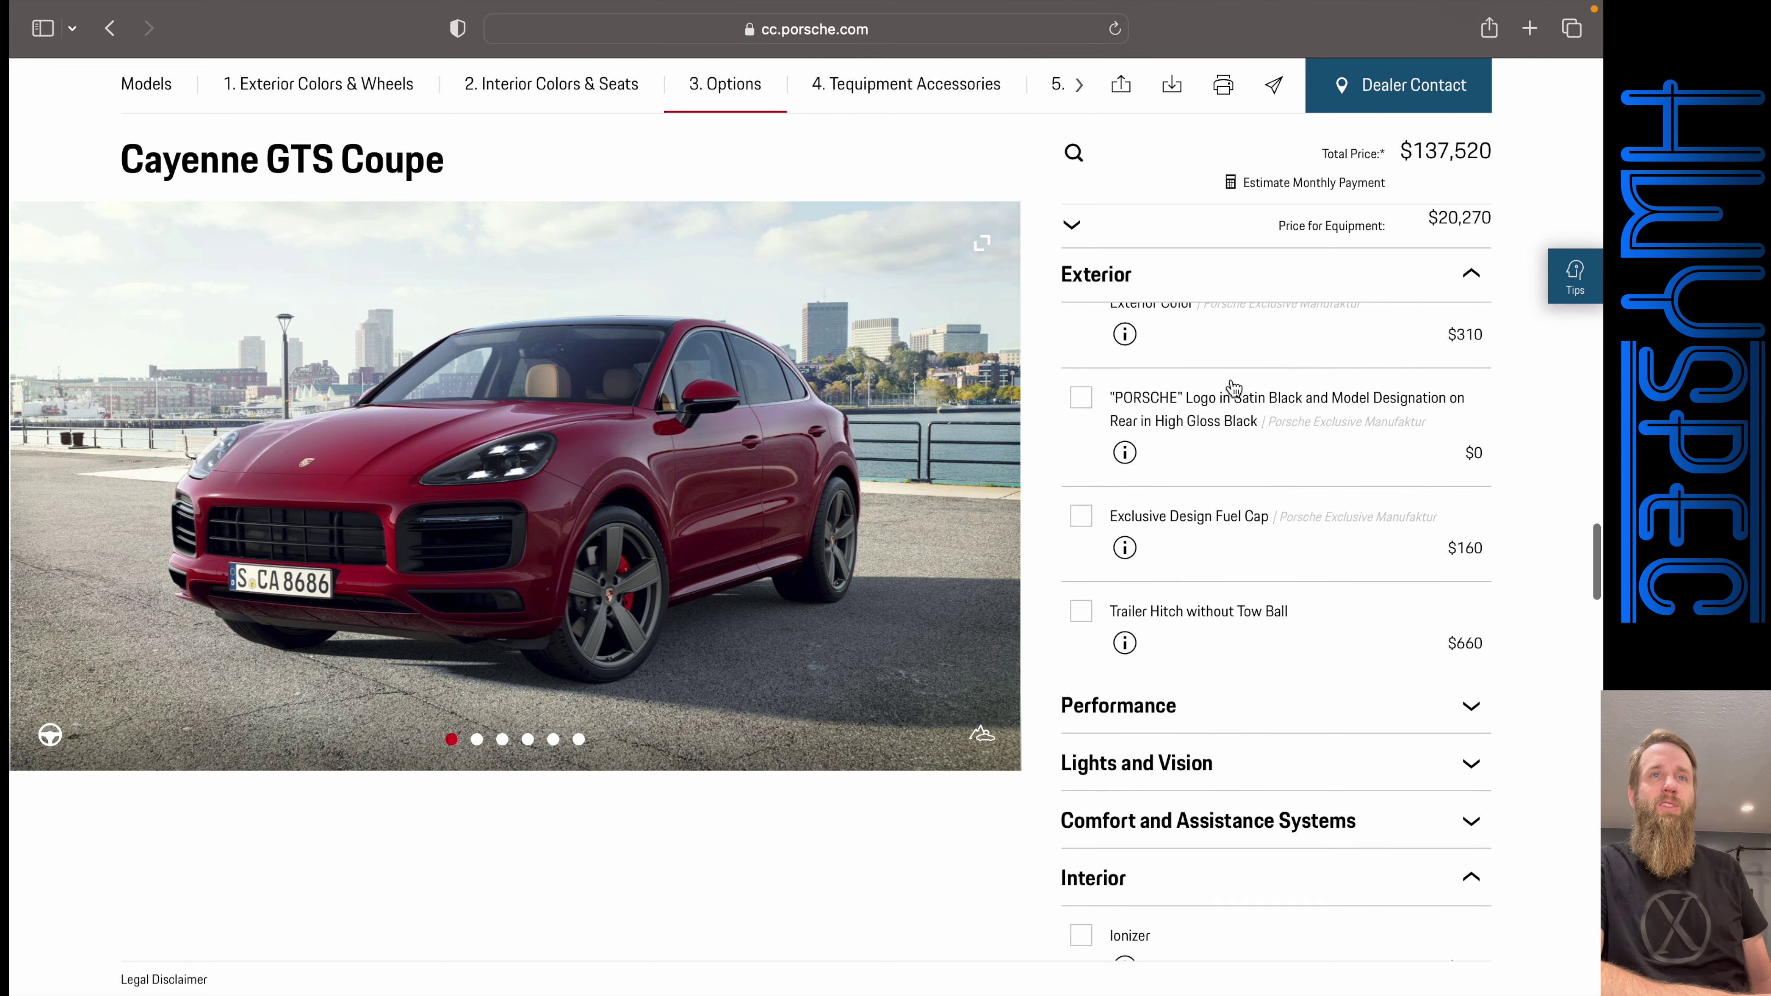
pyautogui.scroll(-2, 1233, 388)
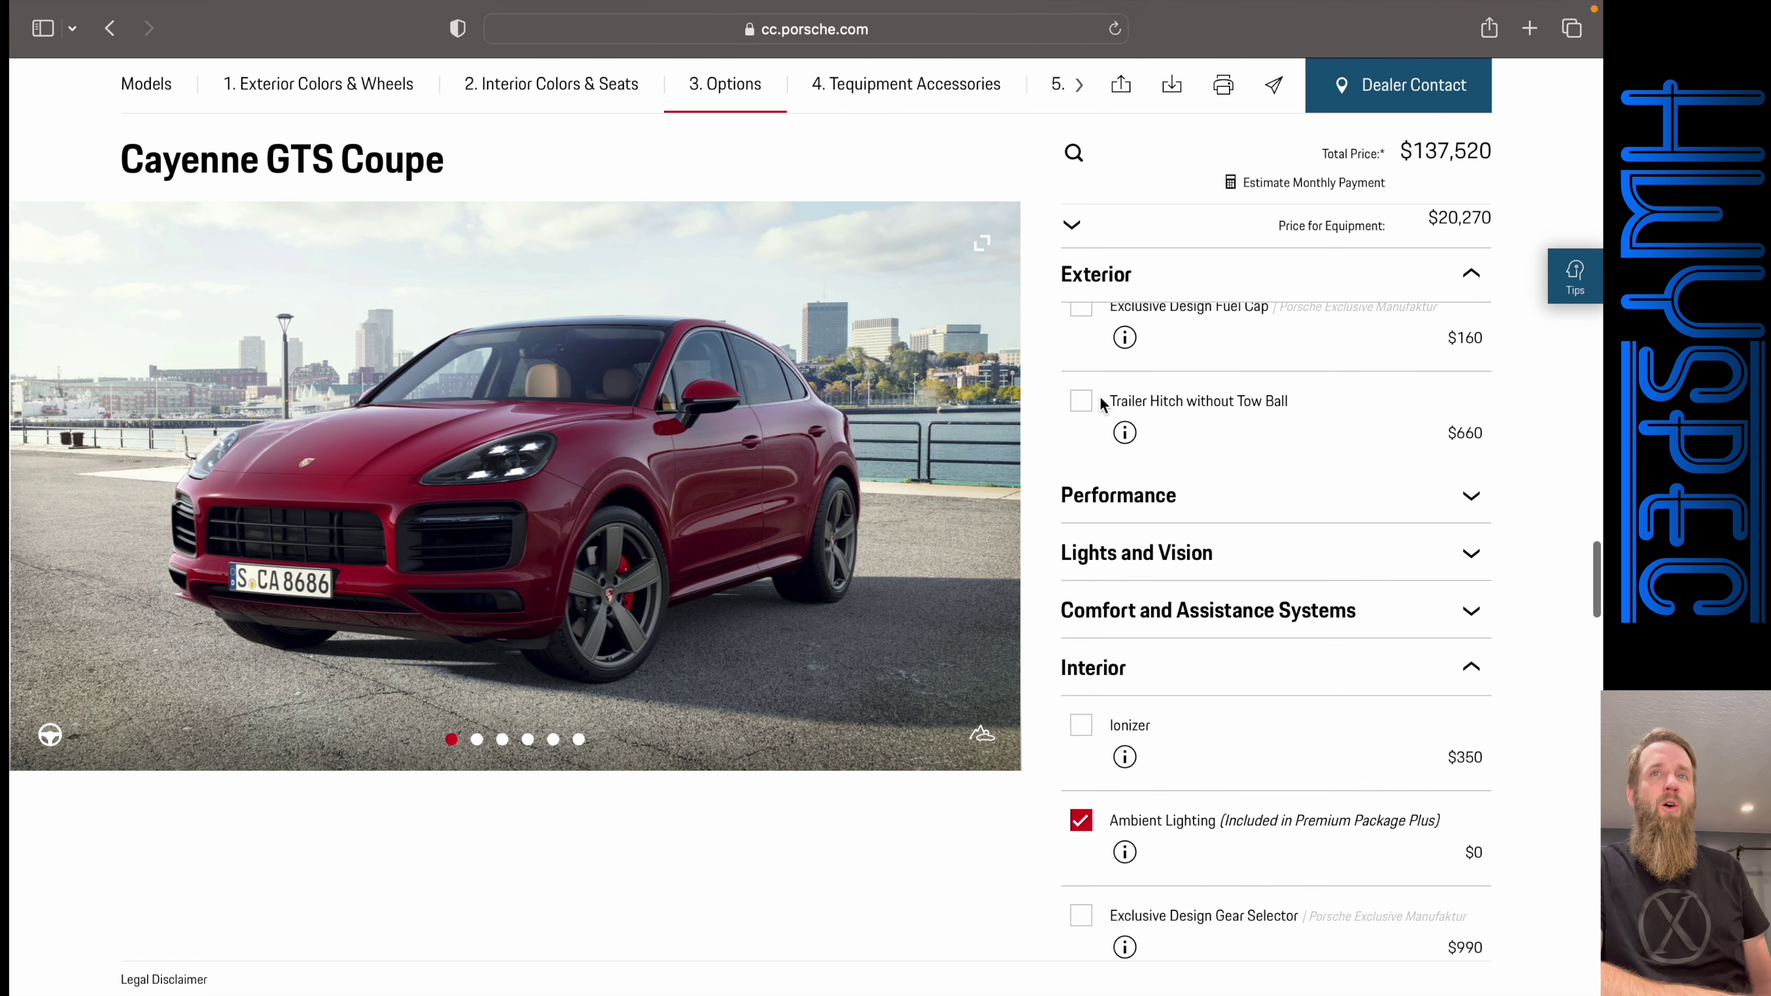
pyautogui.click(1079, 405)
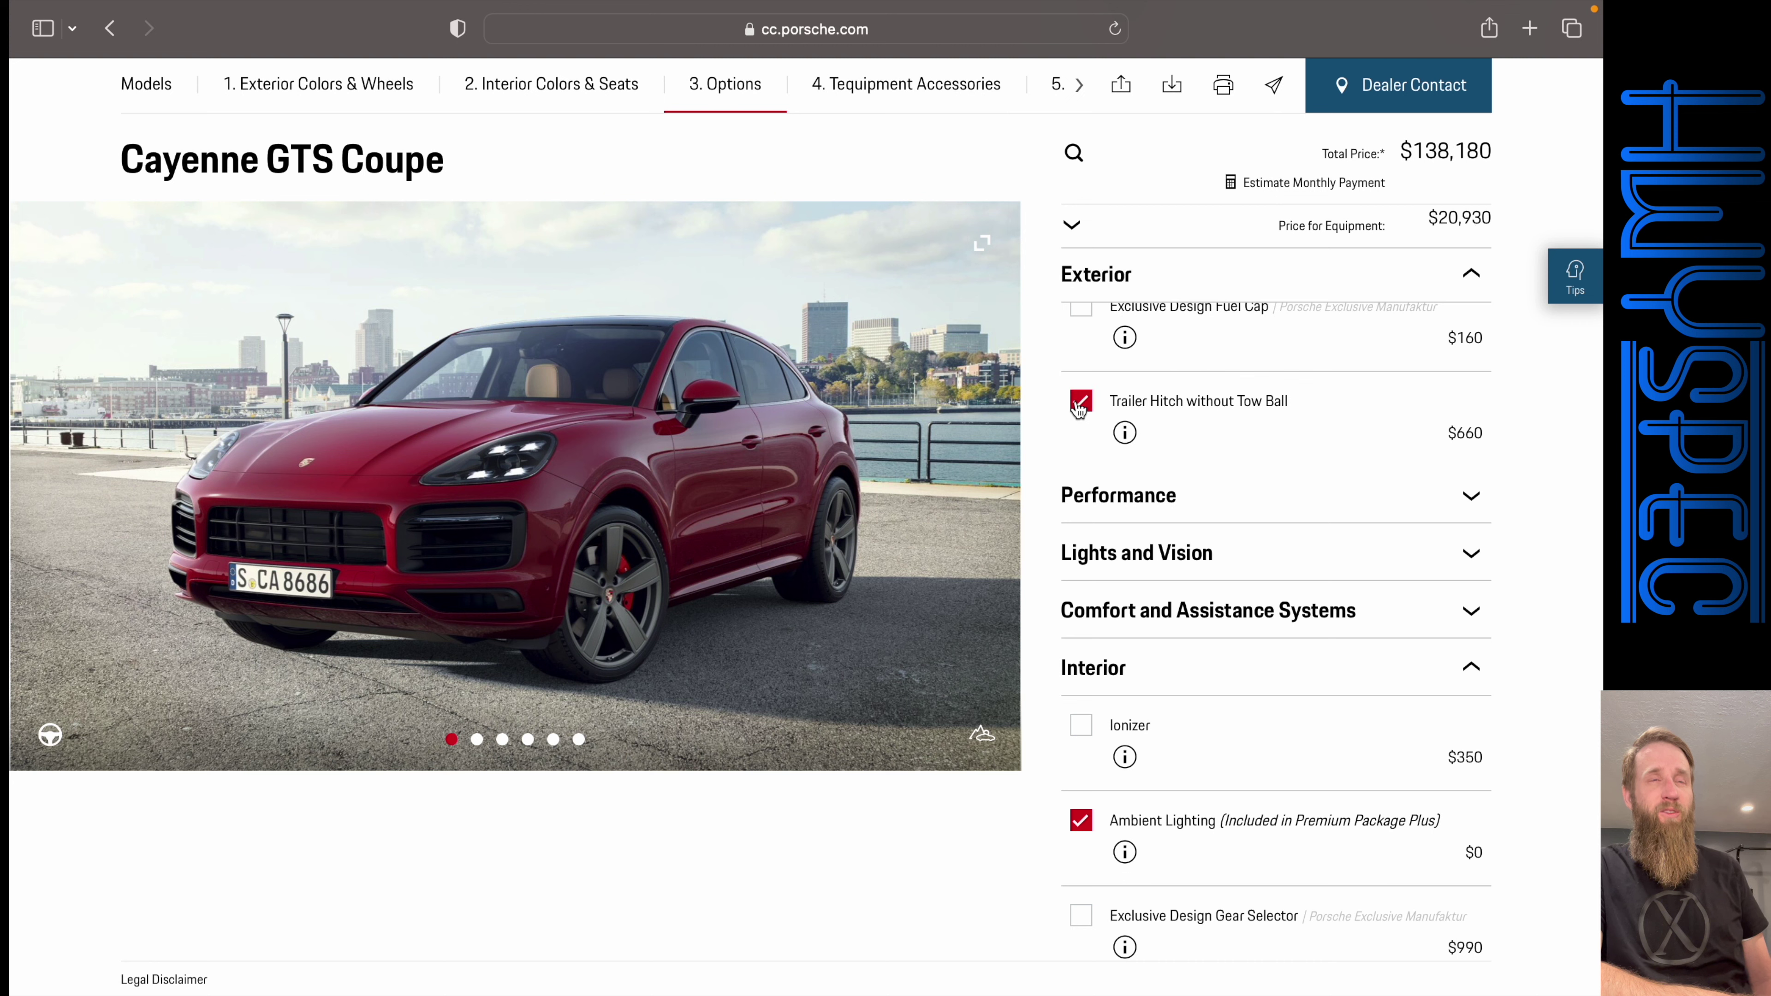
pyautogui.scroll(-3, 1171, 395)
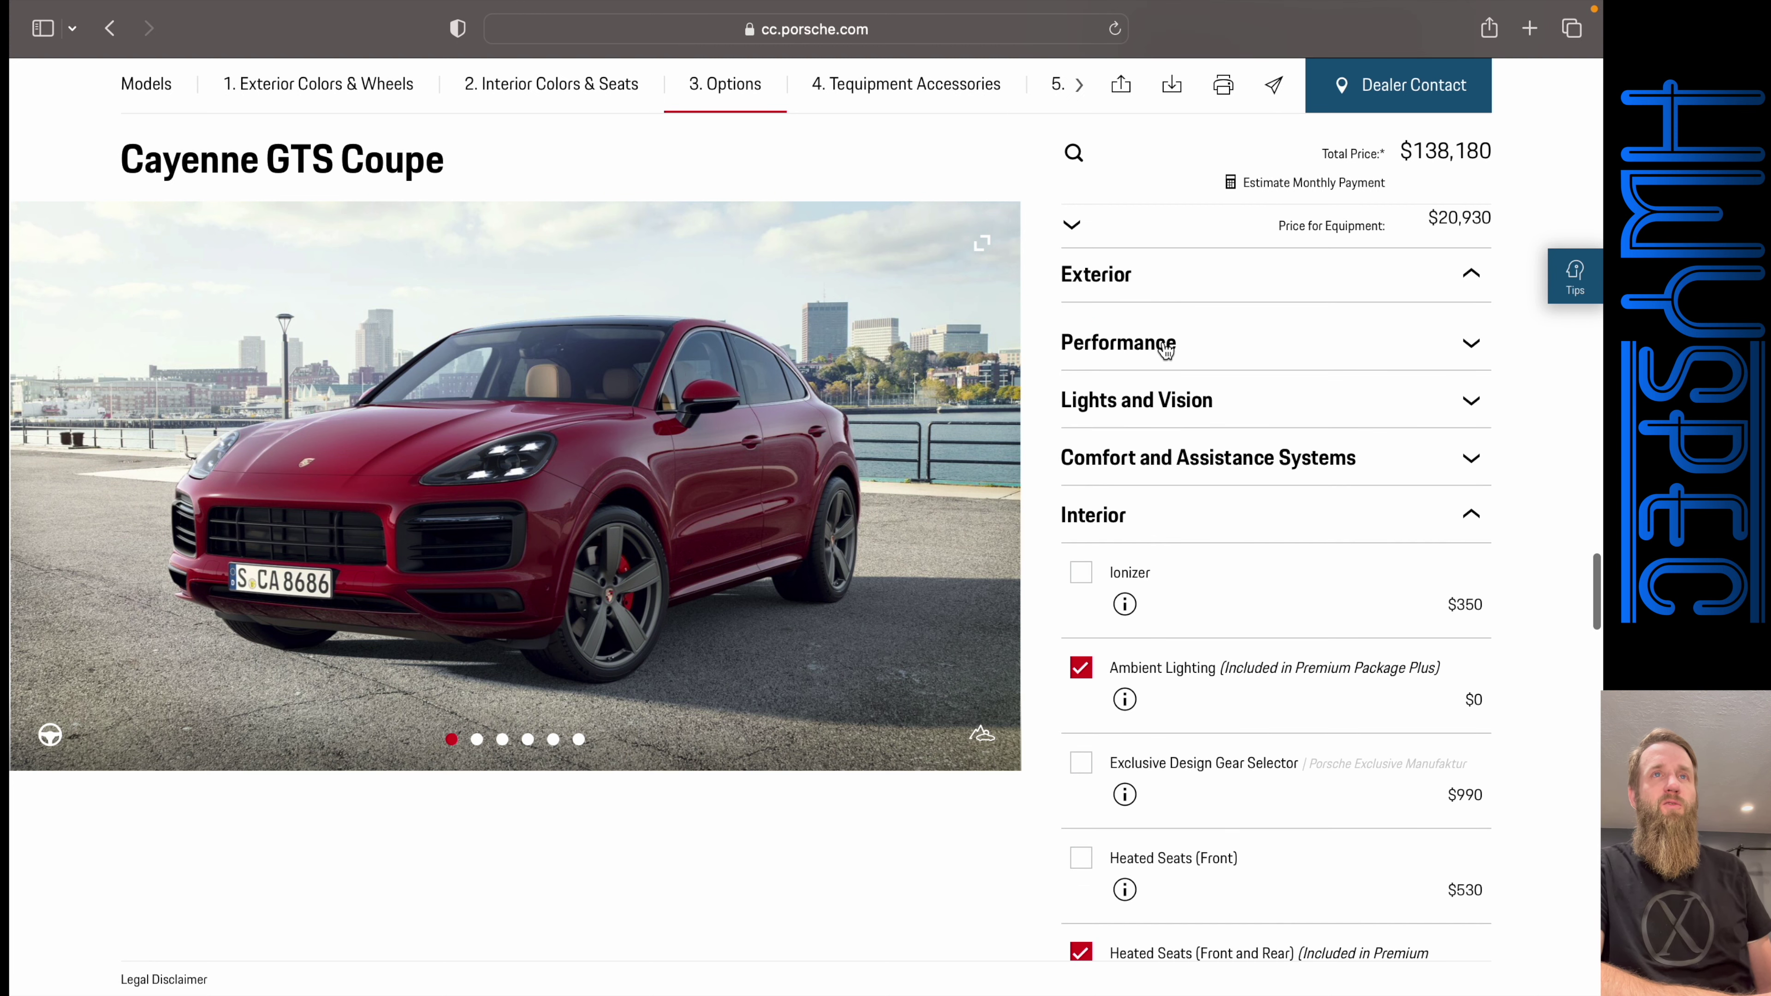
pyautogui.click(1166, 349)
# - Attempt to add the Sport Exhaust System and dismiss the data error; total stays $138,180
pyautogui.scroll(-4, 1164, 351)
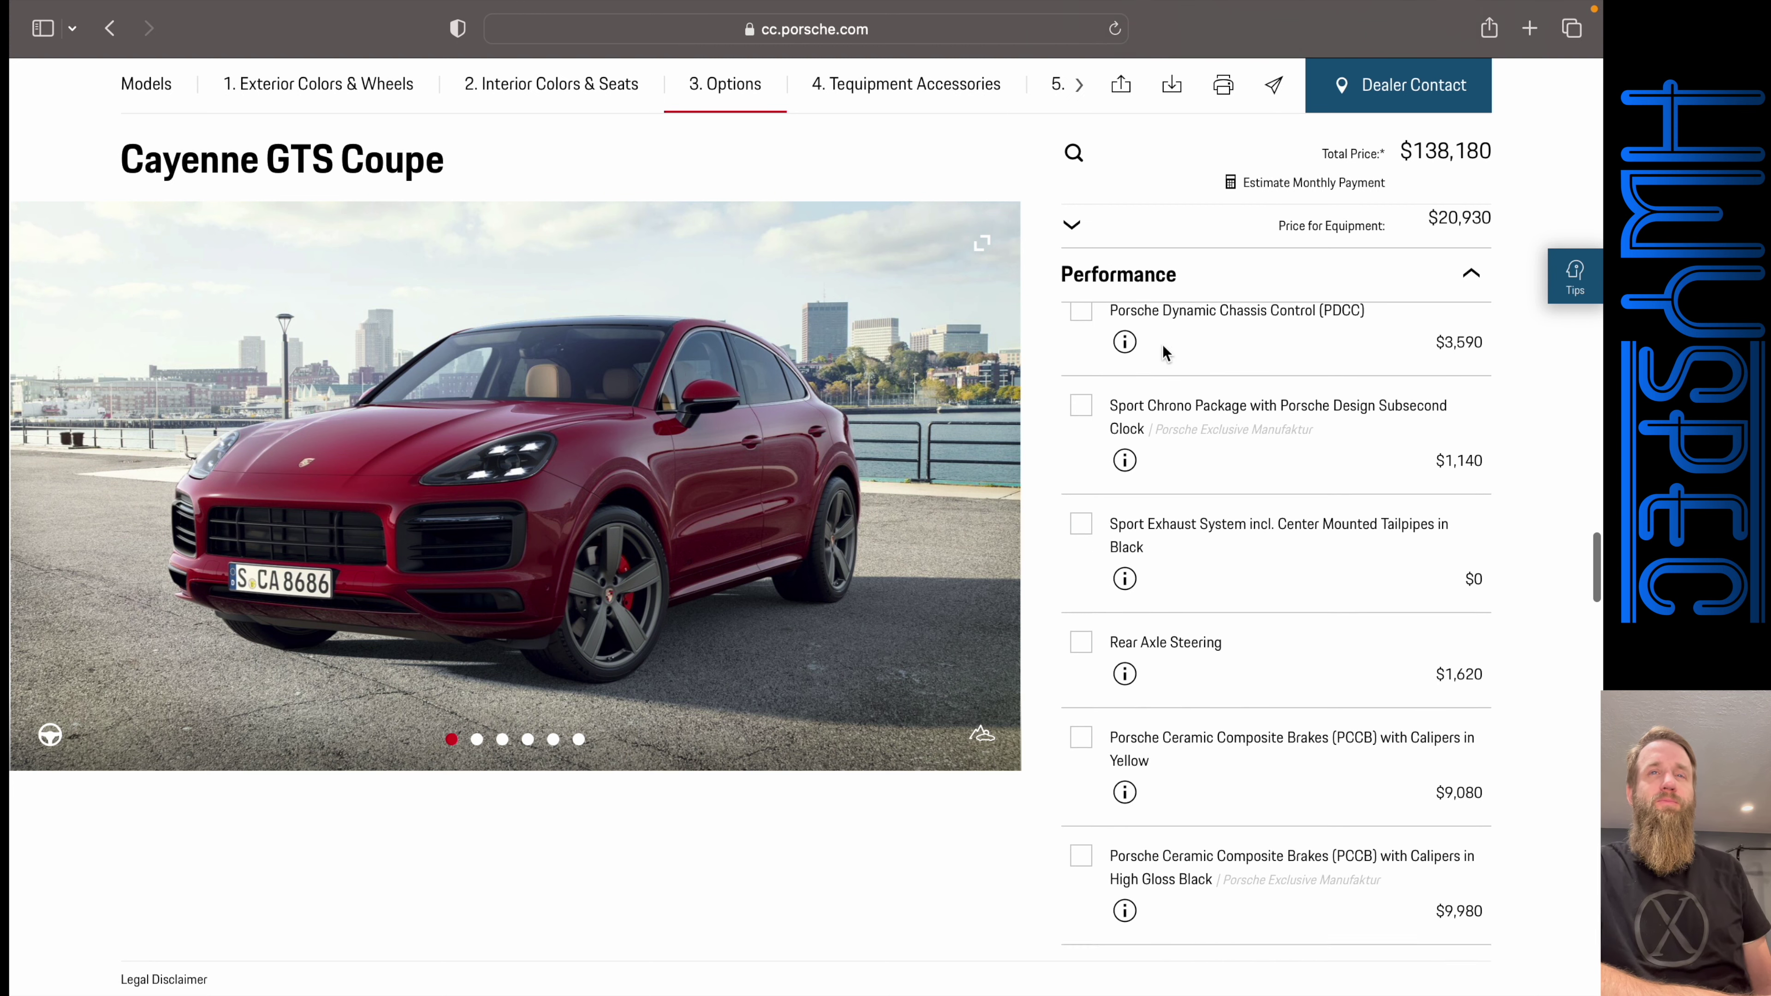
pyautogui.scroll(-1, 1163, 352)
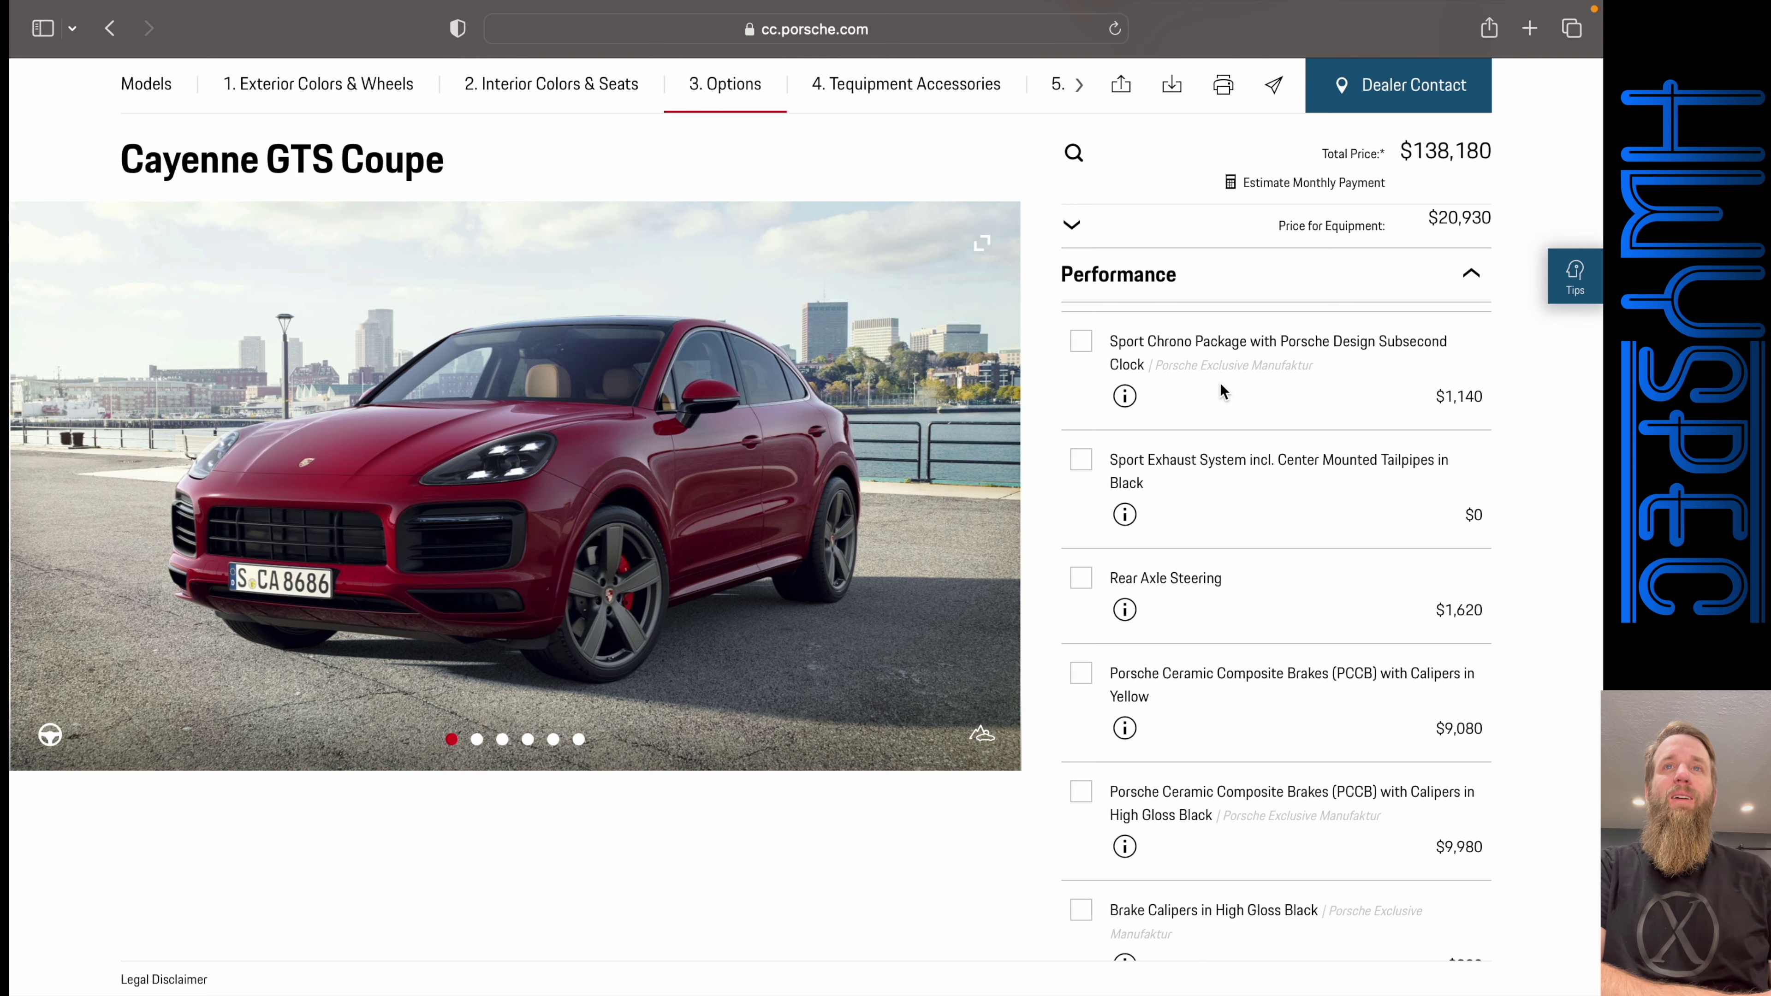
pyautogui.scroll(-2, 1221, 388)
pyautogui.scroll(1, 1221, 392)
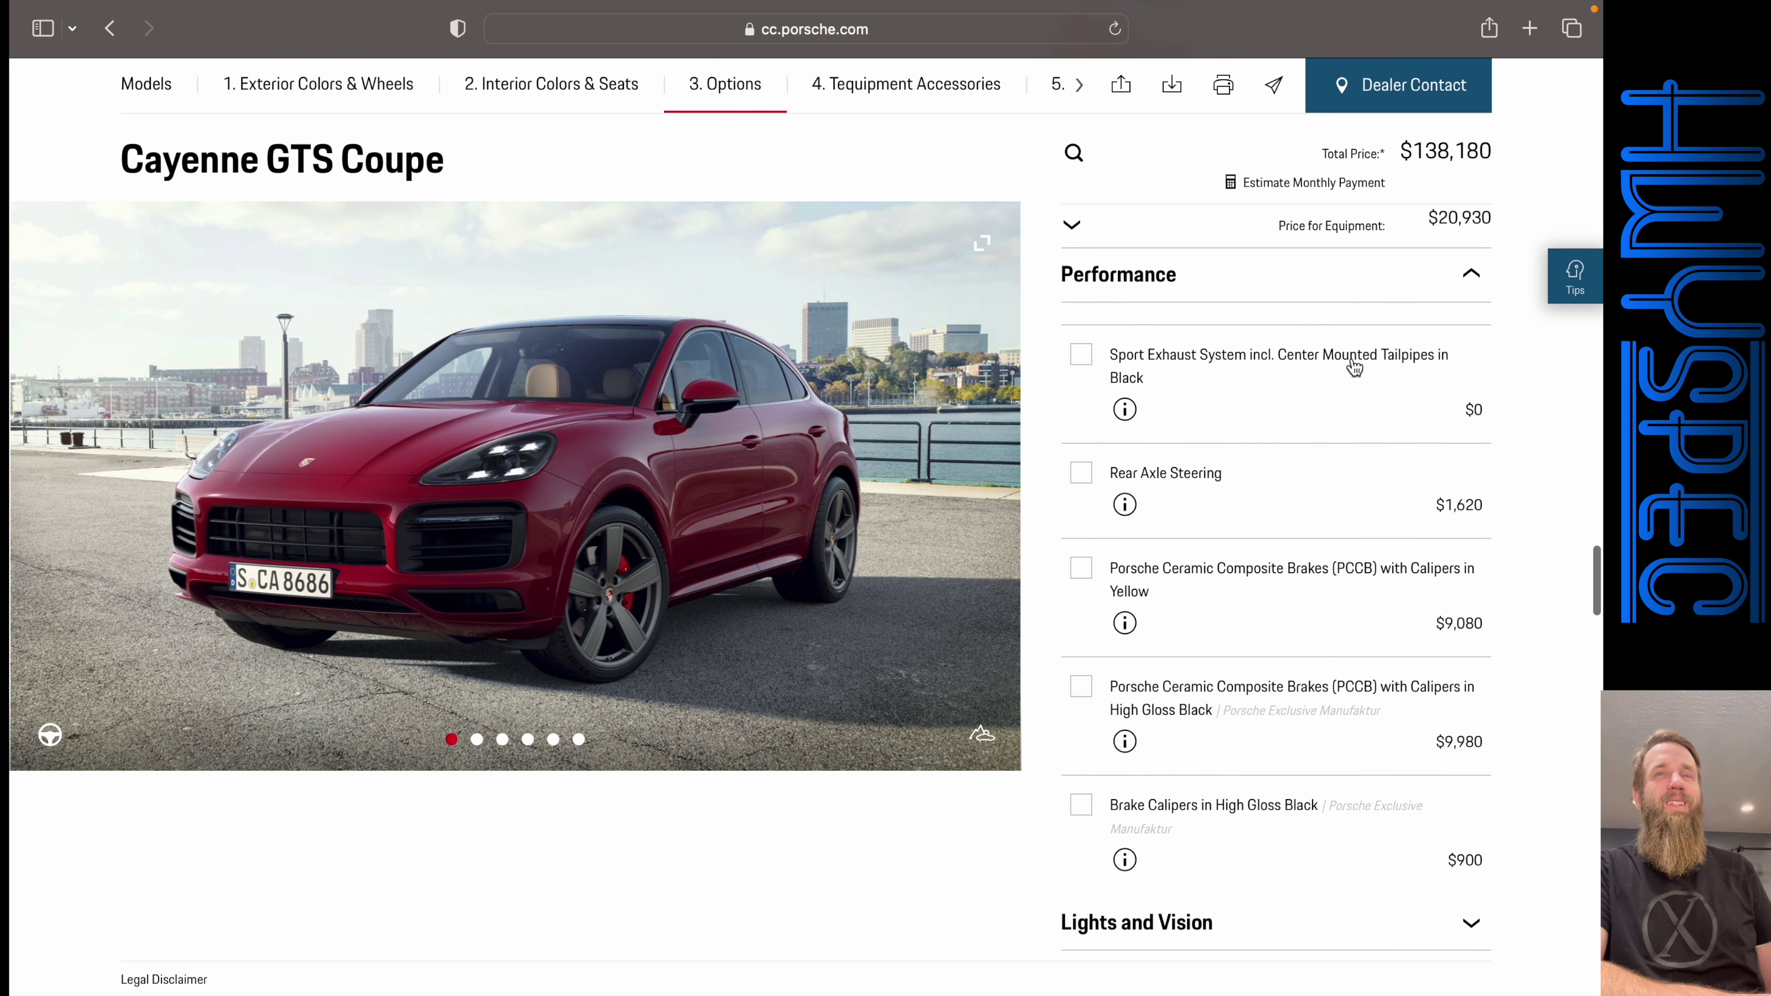
pyautogui.scroll(-2, 1352, 368)
pyautogui.scroll(-7, 1351, 359)
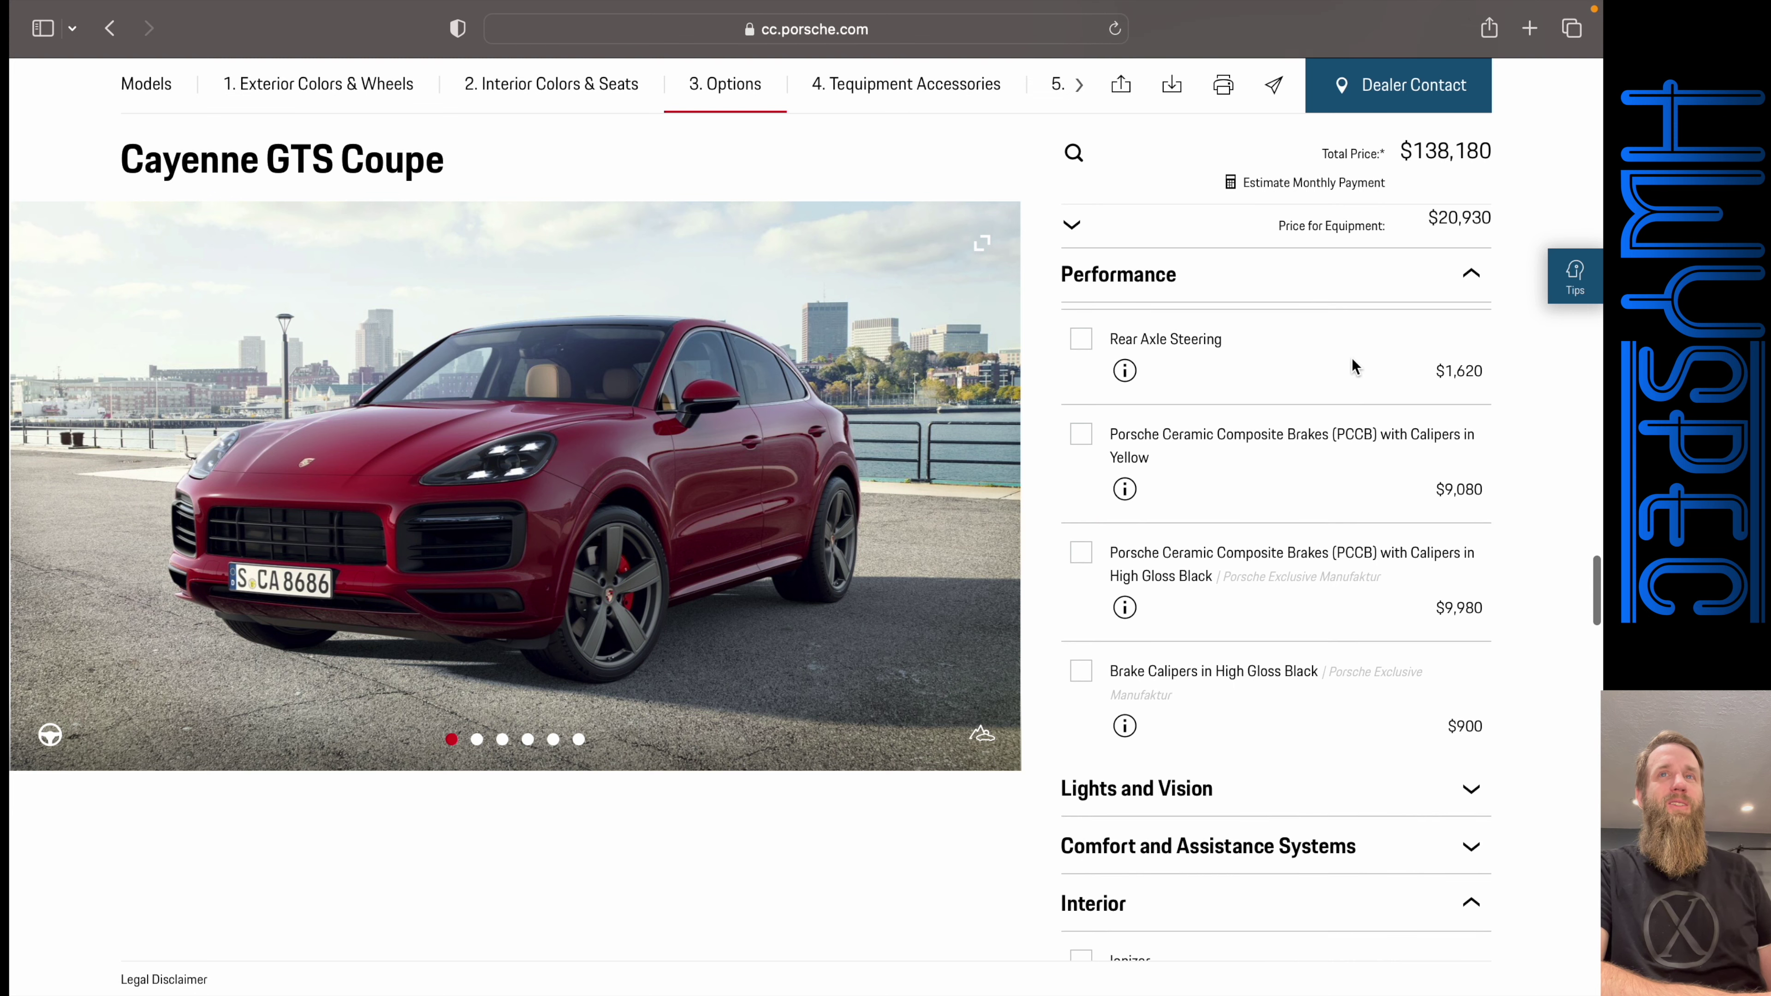
pyautogui.scroll(15, 1355, 368)
pyautogui.scroll(-3, 1354, 367)
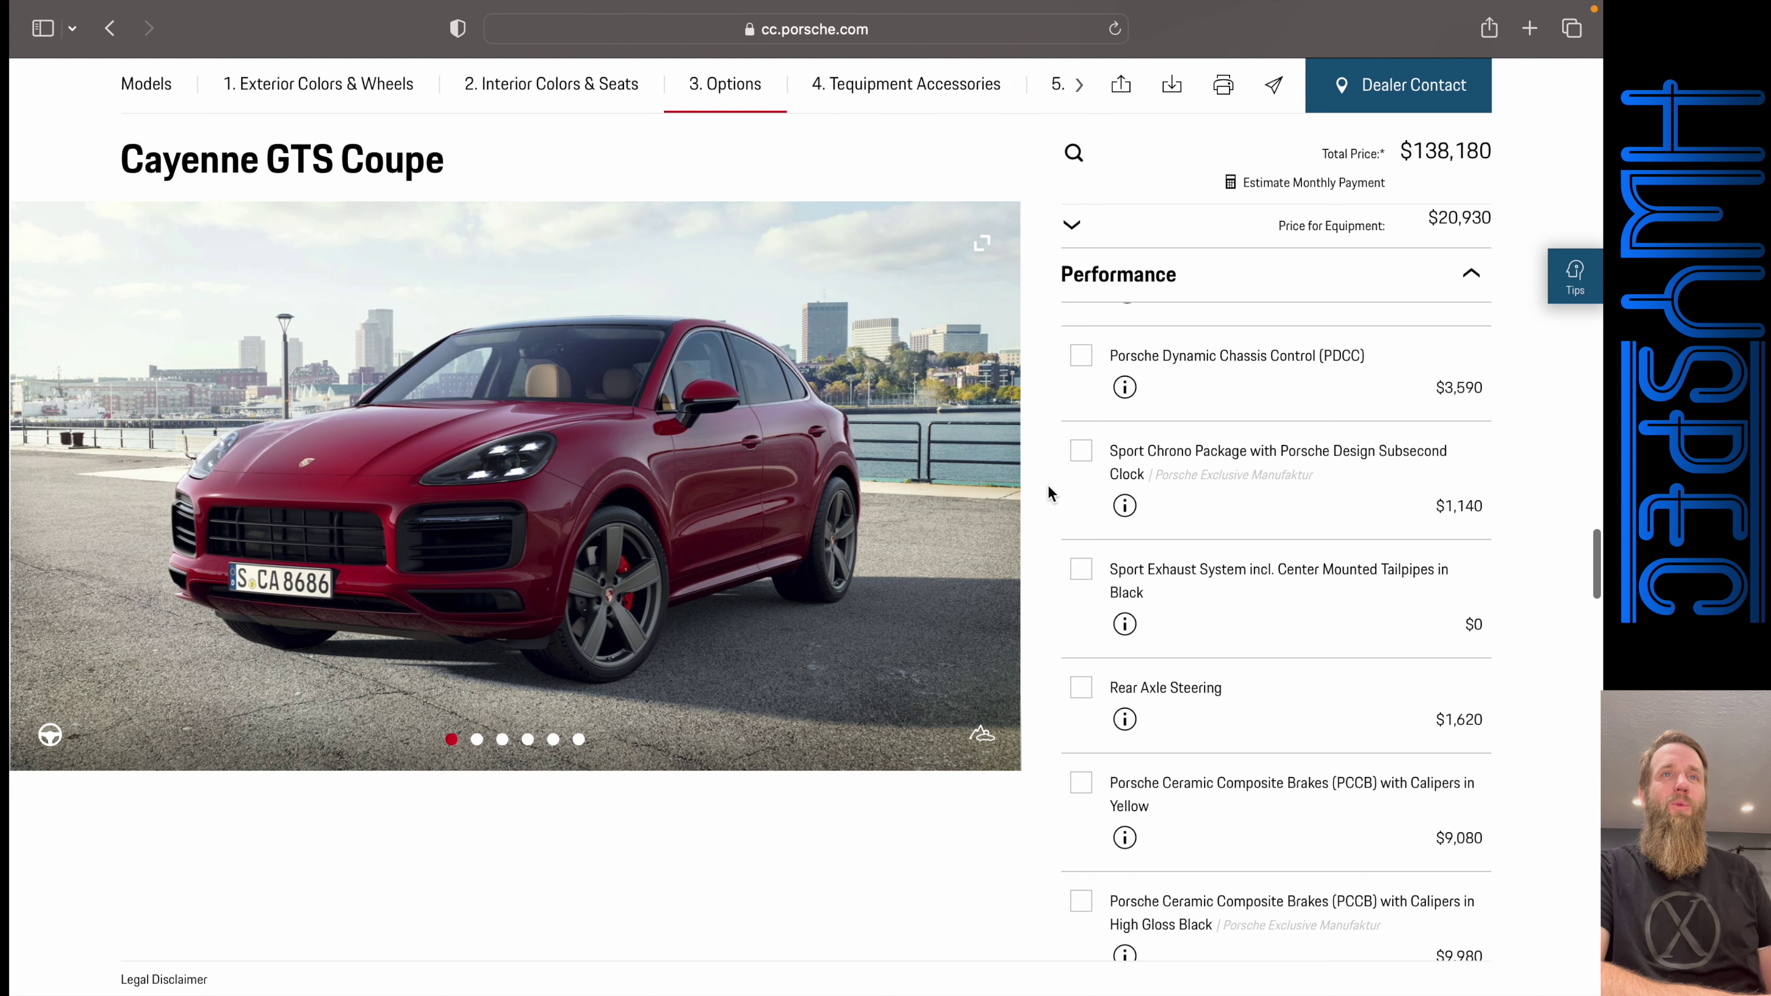
pyautogui.scroll(-2, 1101, 490)
pyautogui.click(1082, 485)
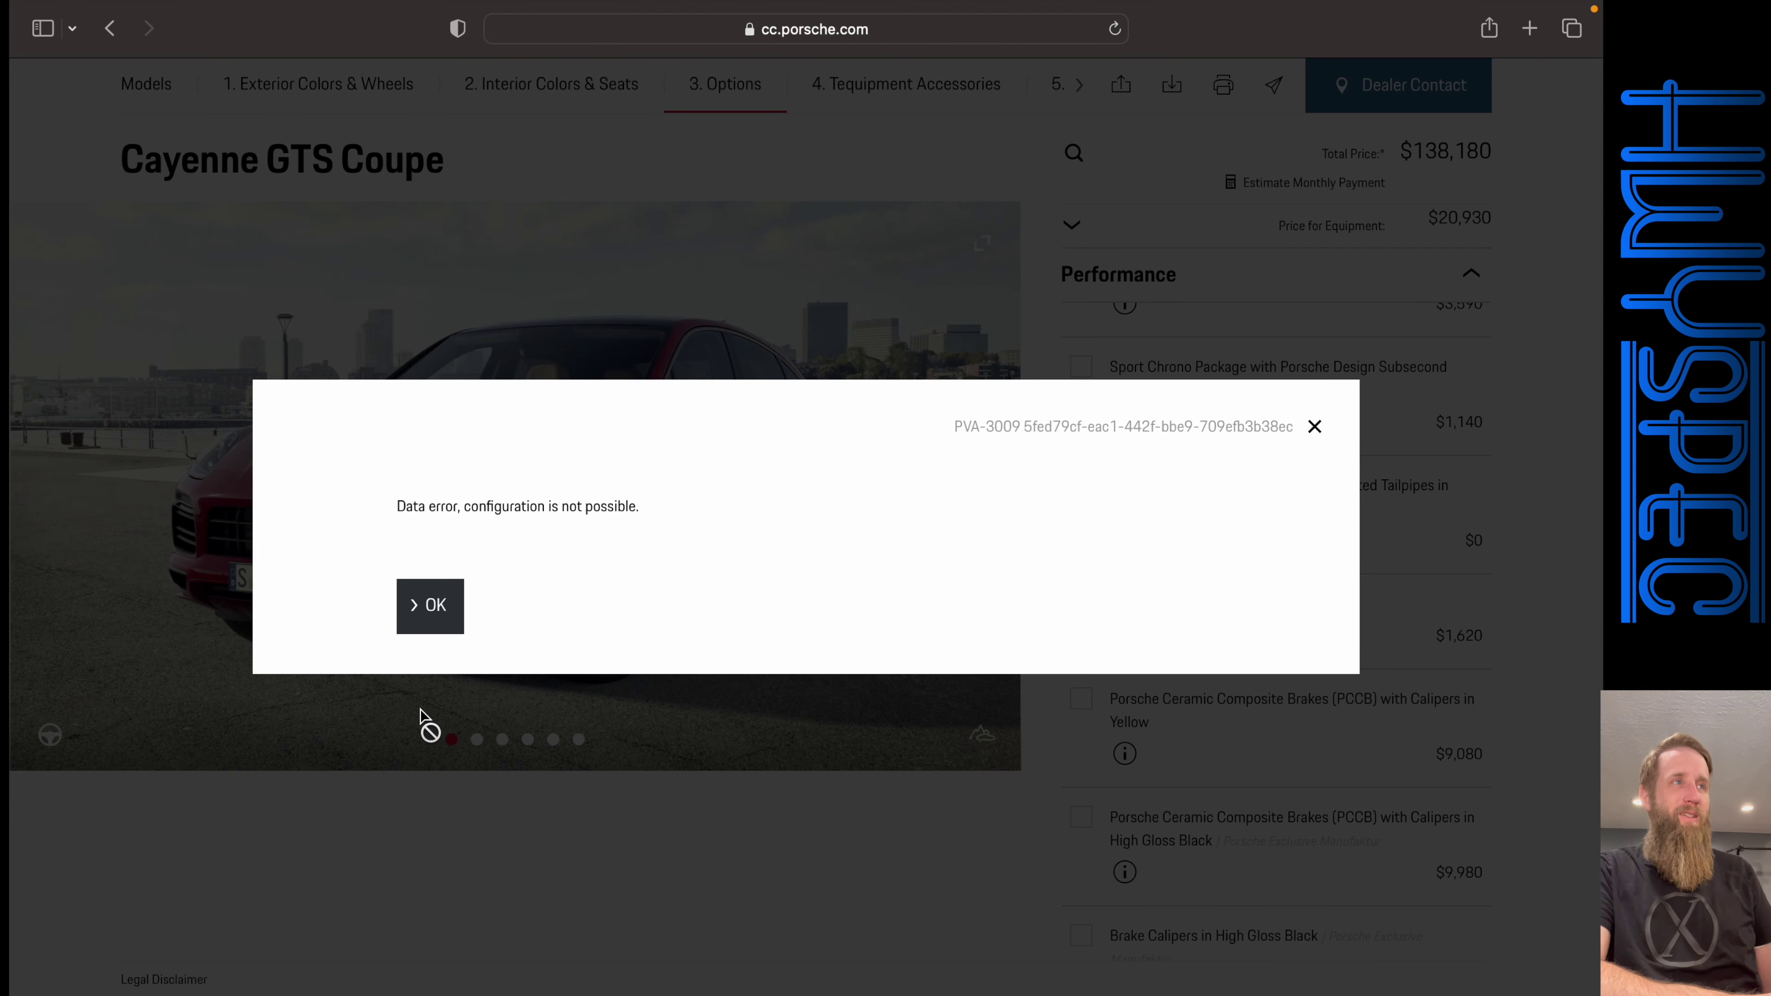
pyautogui.click(428, 605)
pyautogui.scroll(-3, 1311, 418)
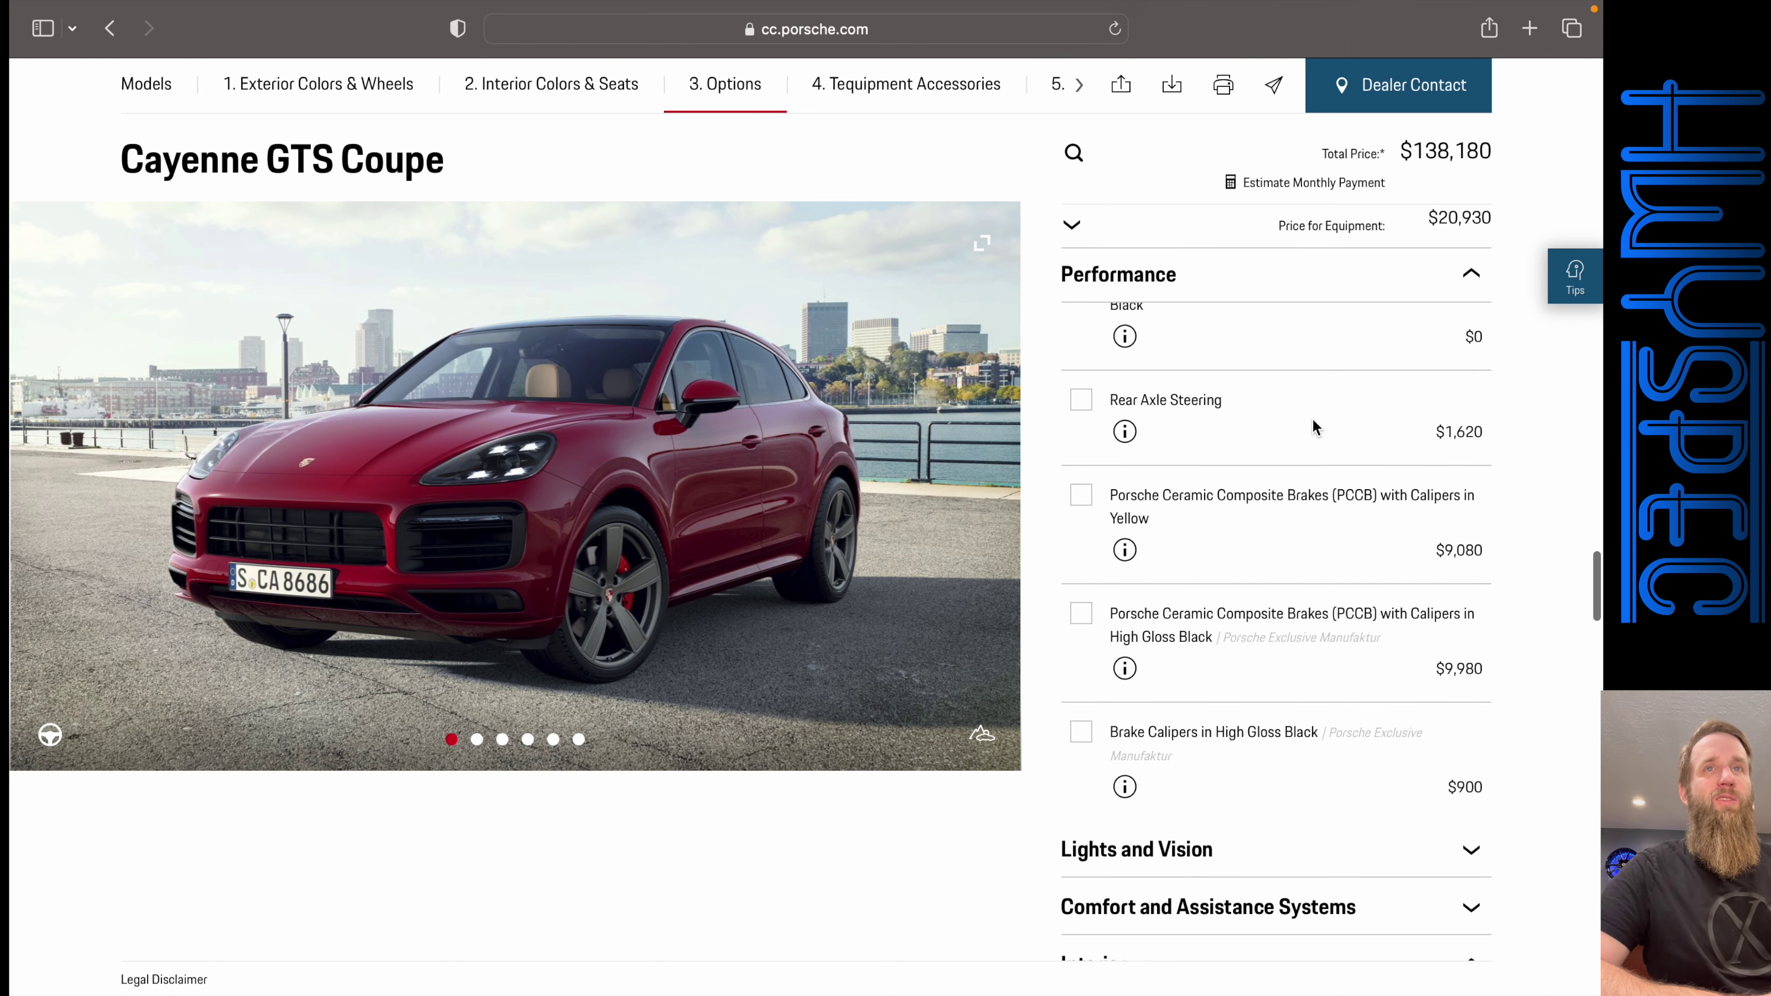
# - Add Rear Axle Steering ($1,620) and review its details, bringing the total to $139,800
pyautogui.scroll(-1, 1312, 420)
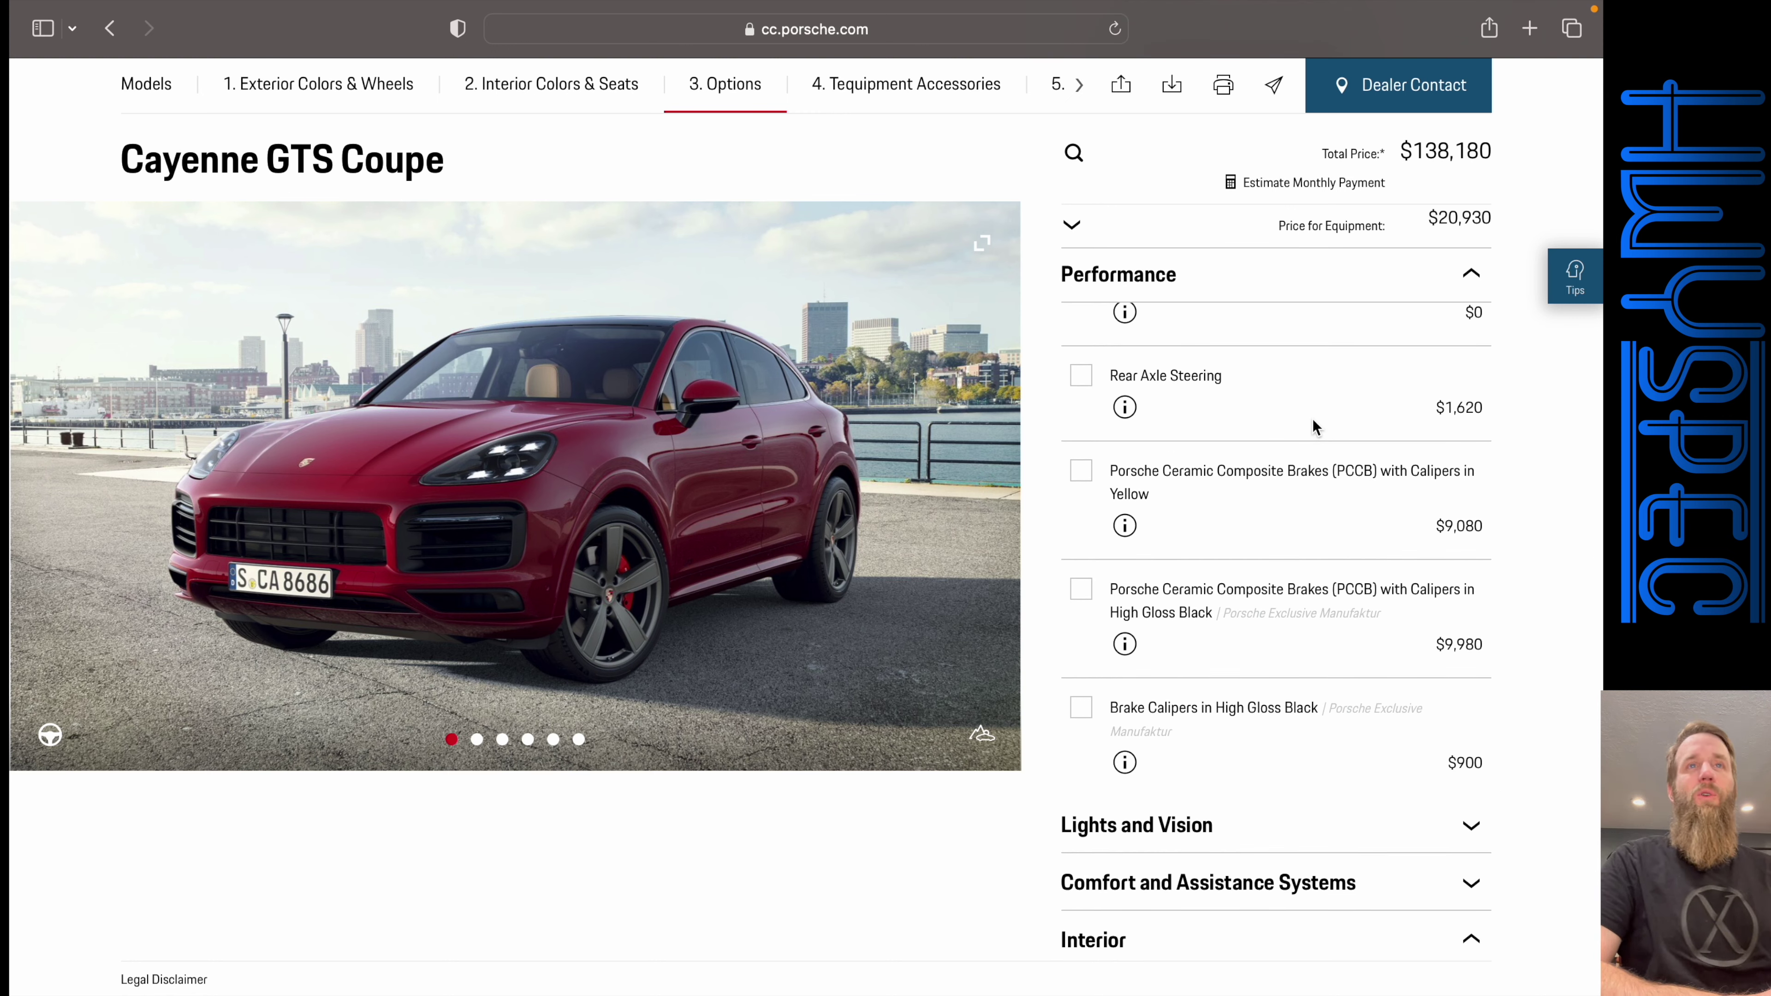
pyautogui.click(1082, 377)
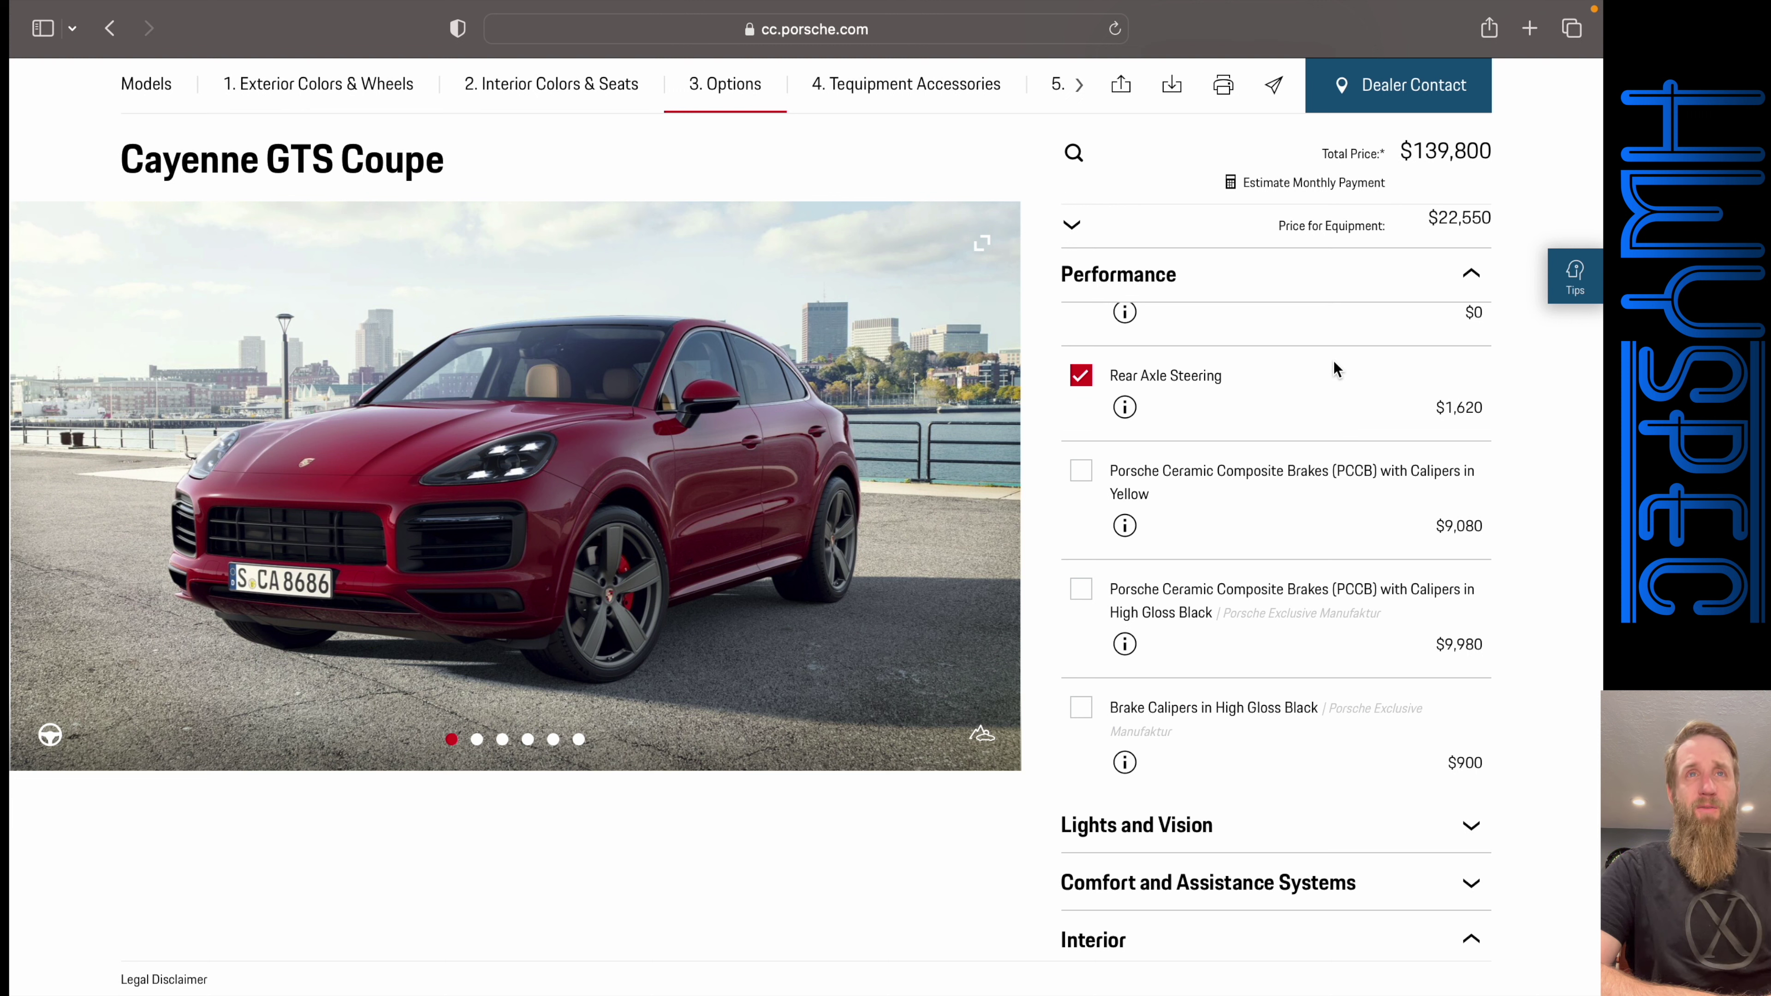
pyautogui.scroll(-1, 1333, 362)
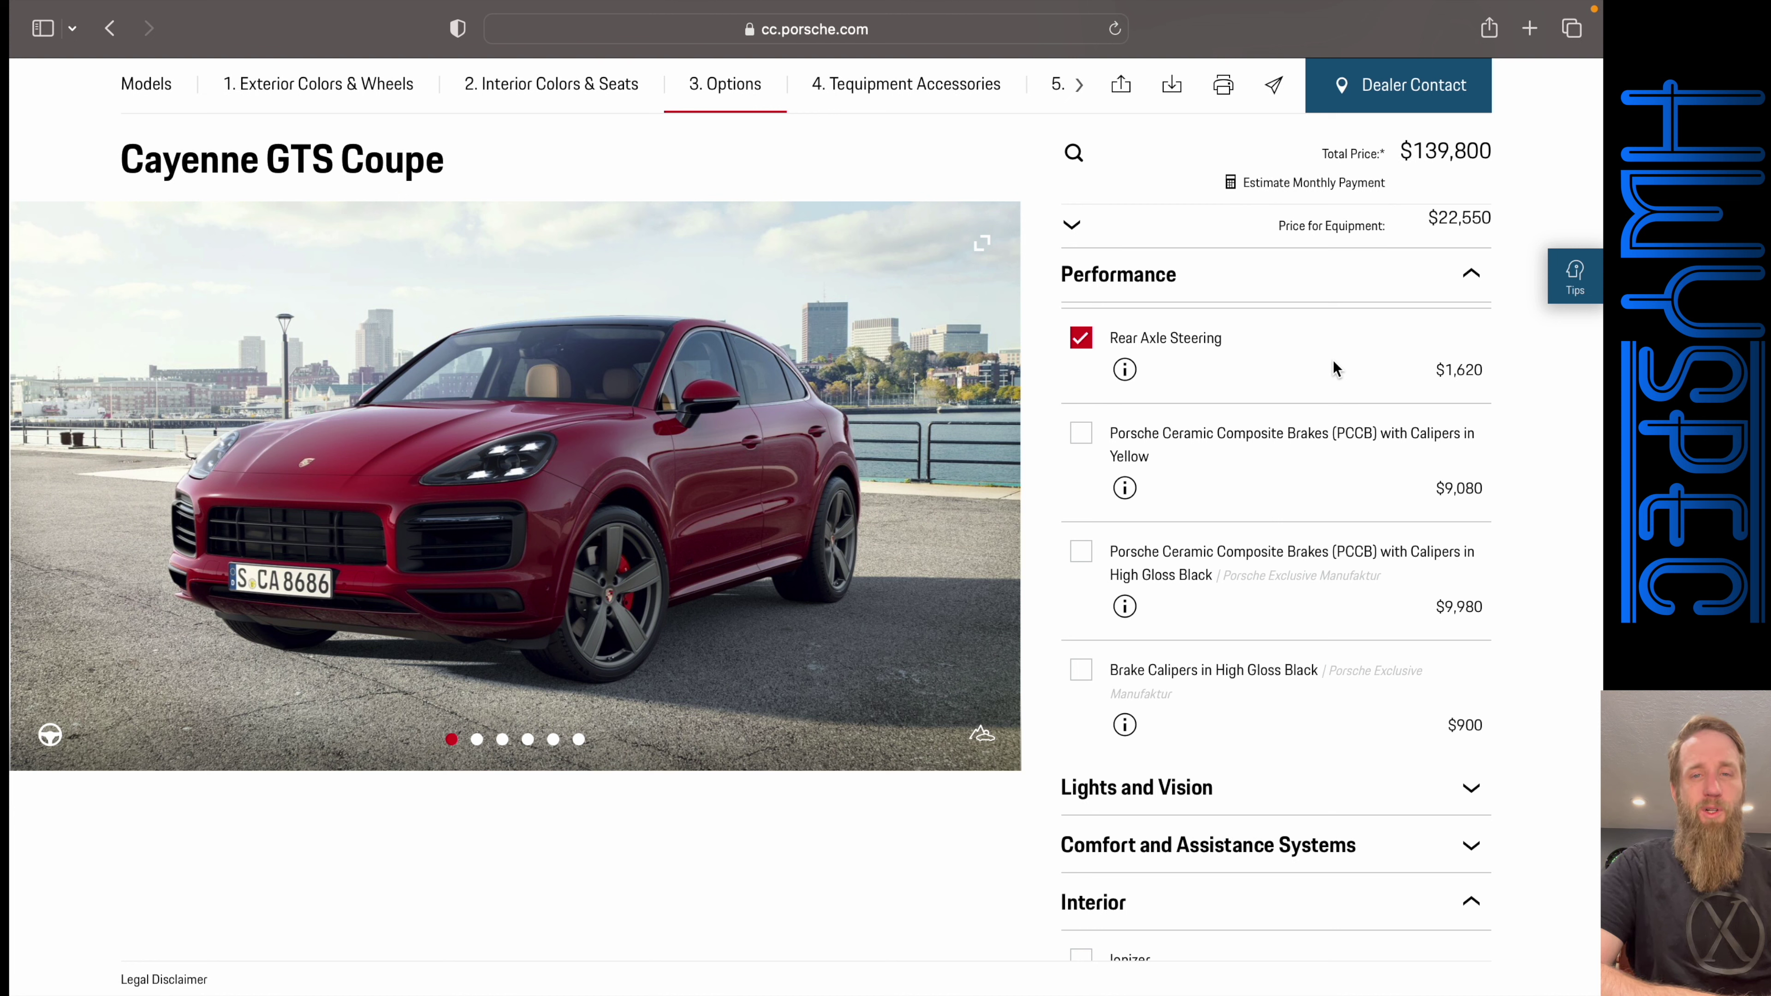
pyautogui.scroll(-2, 1333, 368)
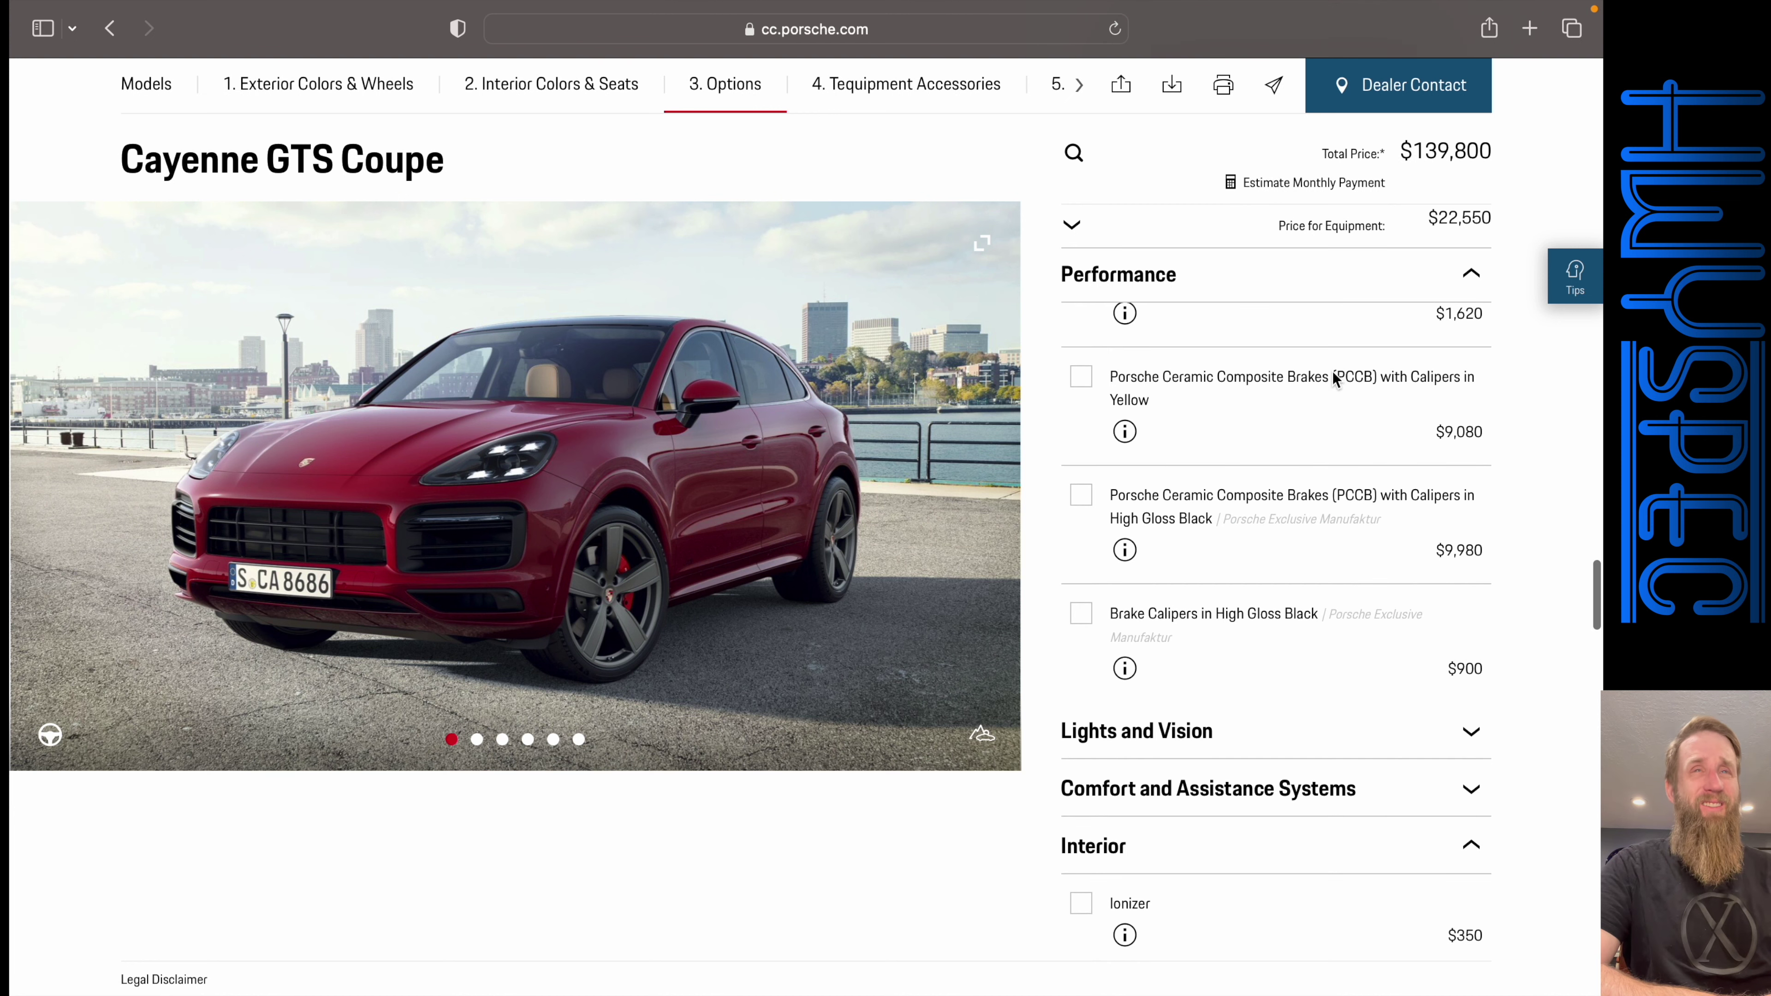
pyautogui.scroll(2, 1334, 381)
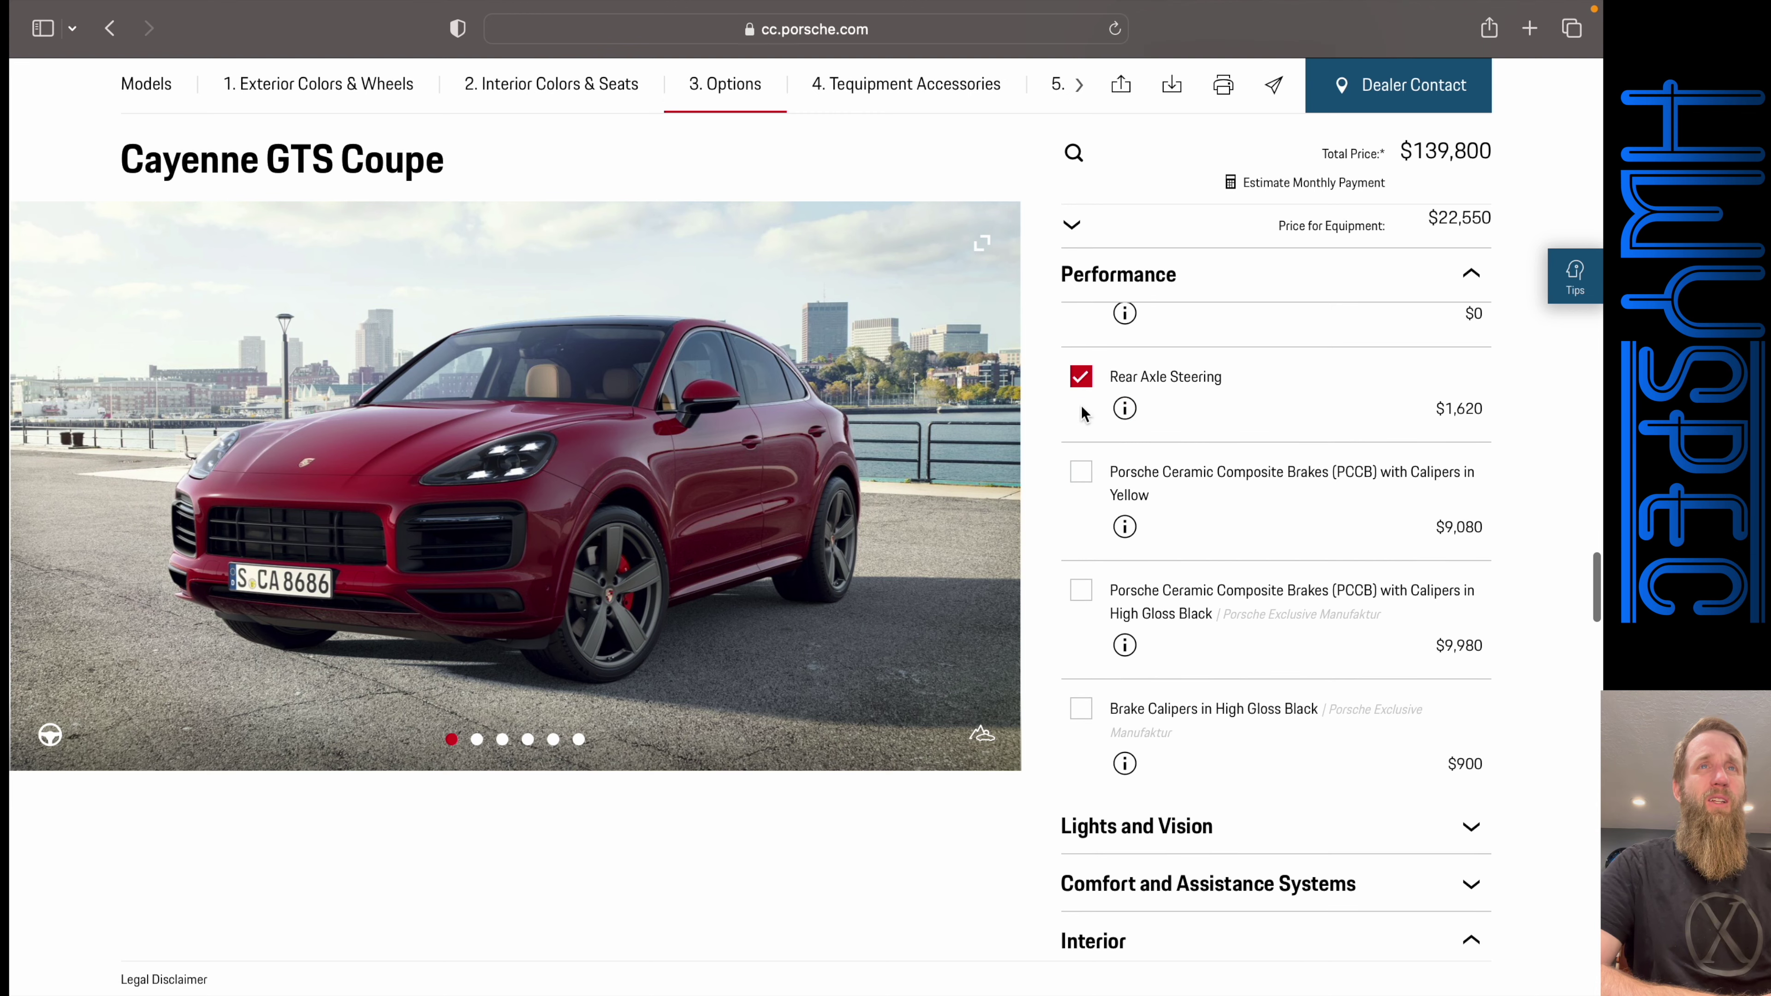
pyautogui.click(1125, 408)
pyautogui.scroll(-1, 780, 588)
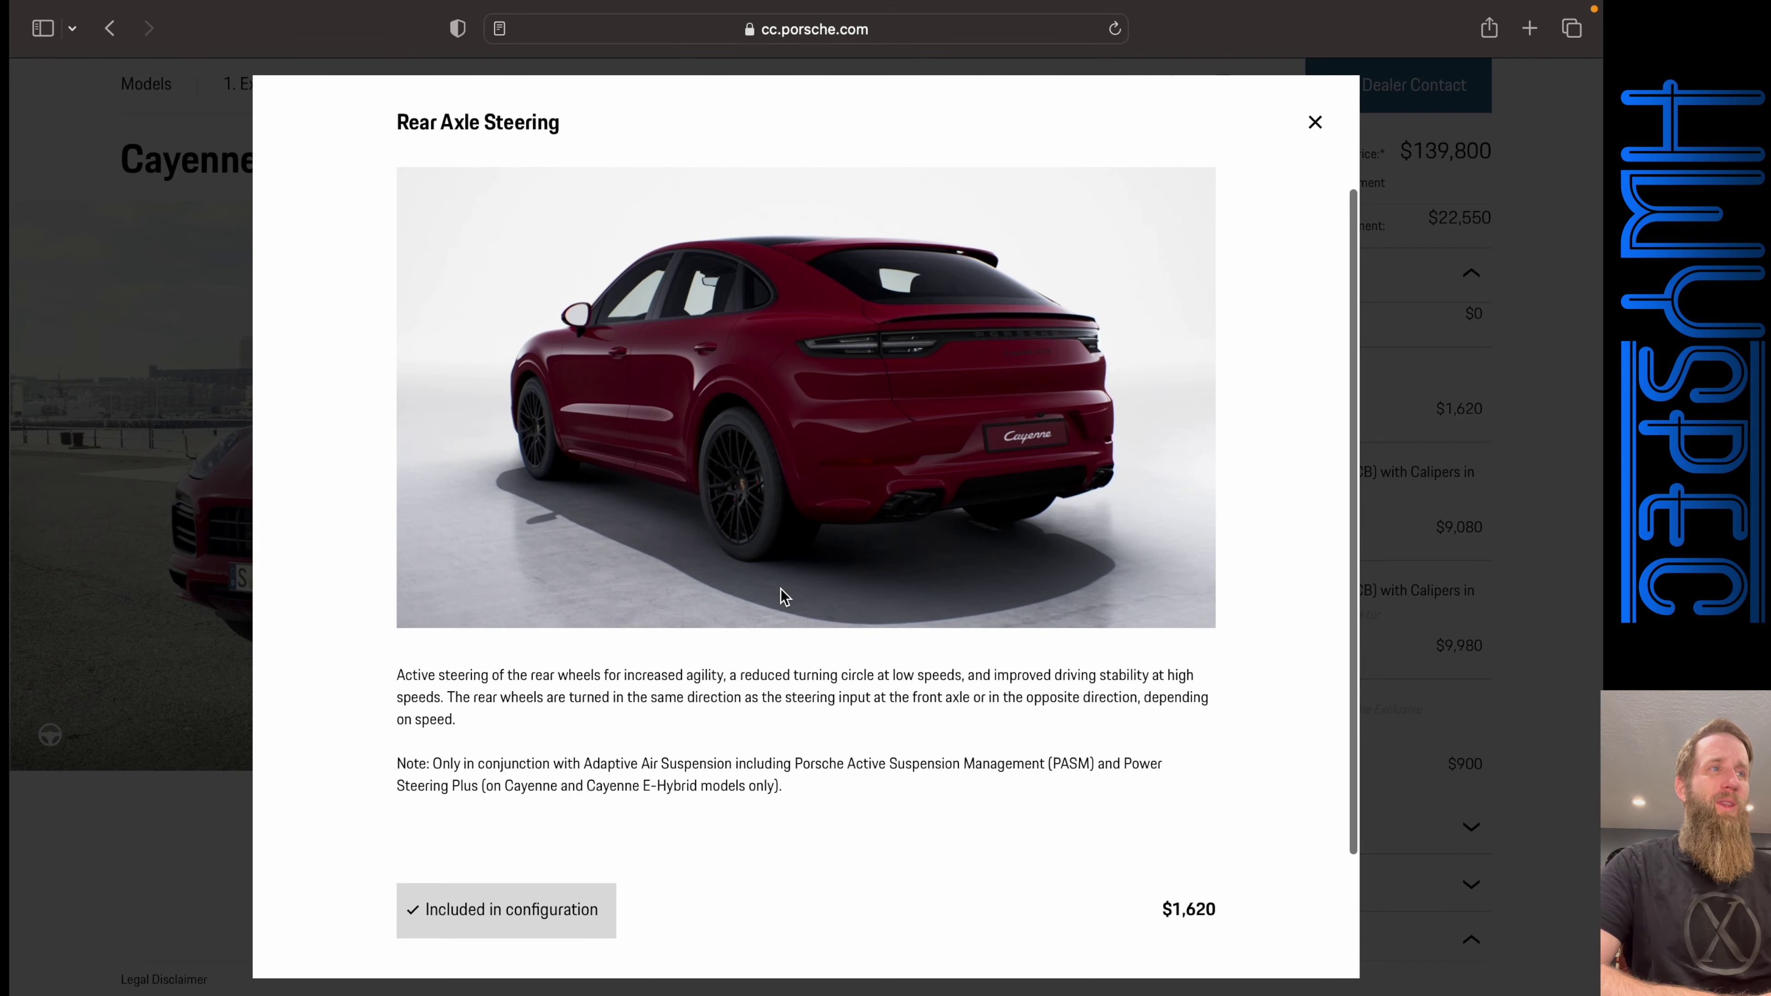
pyautogui.press('Escape')
pyautogui.scroll(-2, 1278, 379)
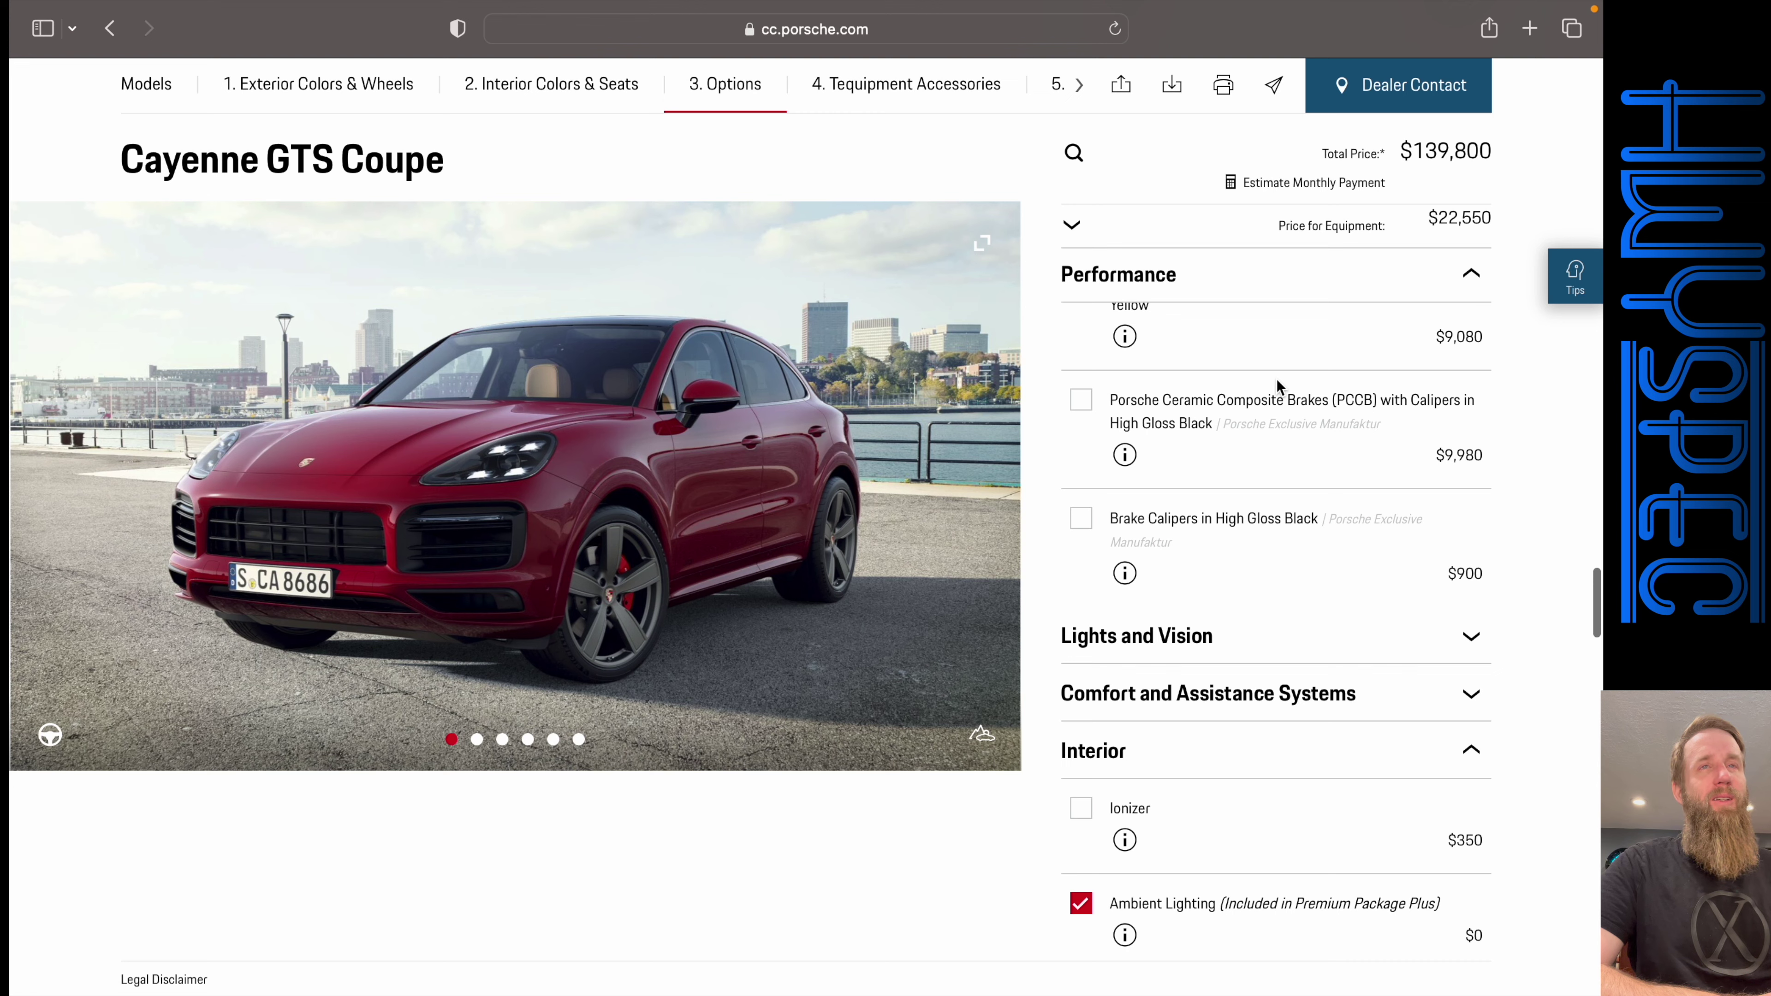
pyautogui.scroll(-3, 1278, 379)
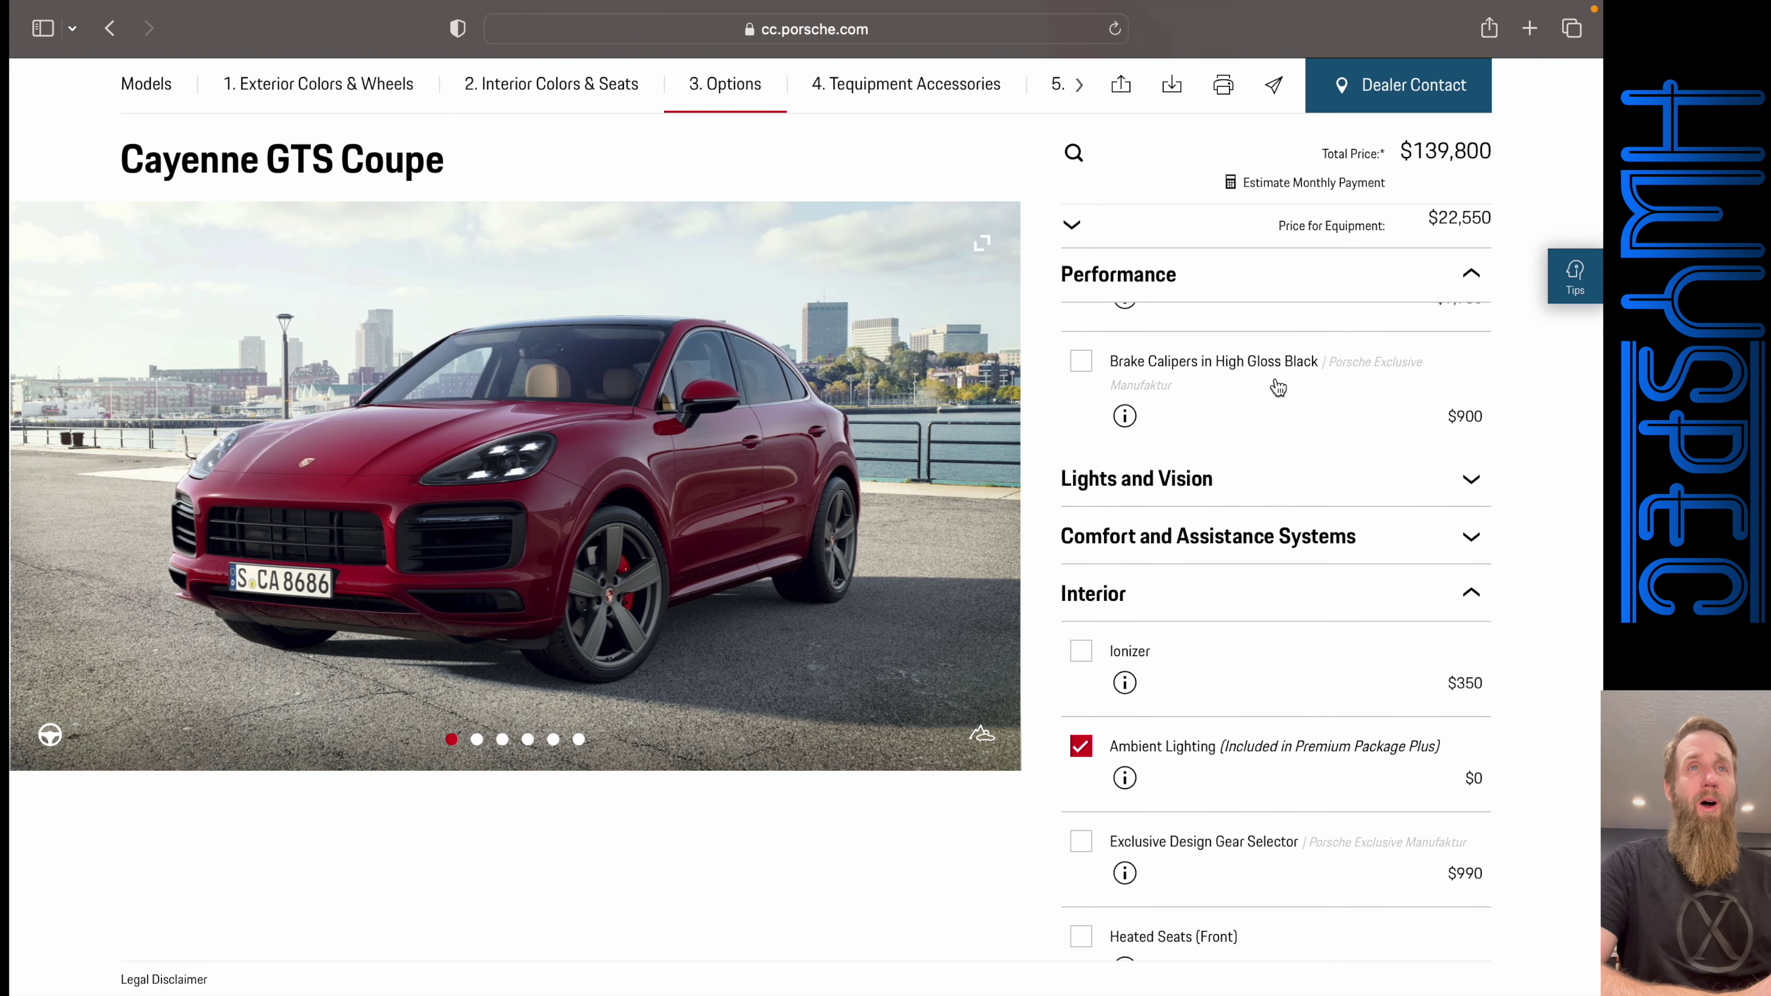
pyautogui.scroll(-1, 1278, 388)
# - Add Thermally & Noise Insulated Glass and the Heated Windshield from Lights and Vision
pyautogui.click(1260, 415)
pyautogui.scroll(-3, 1261, 427)
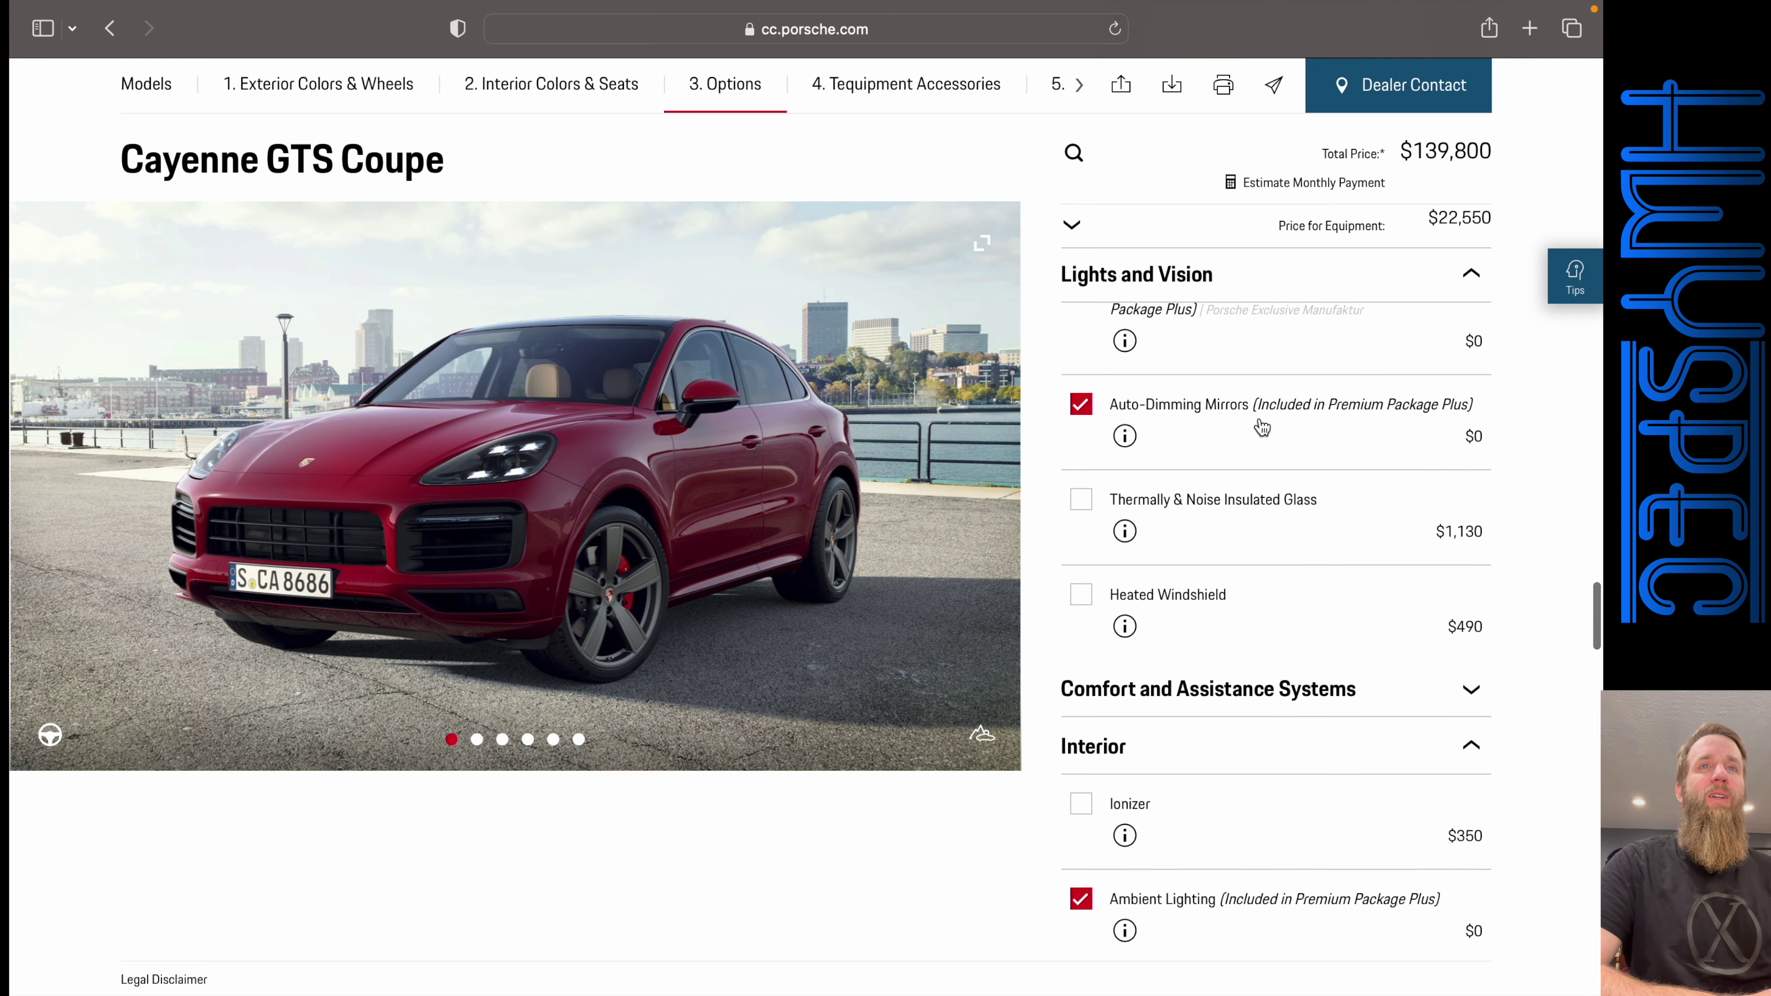
pyautogui.scroll(2, 1260, 422)
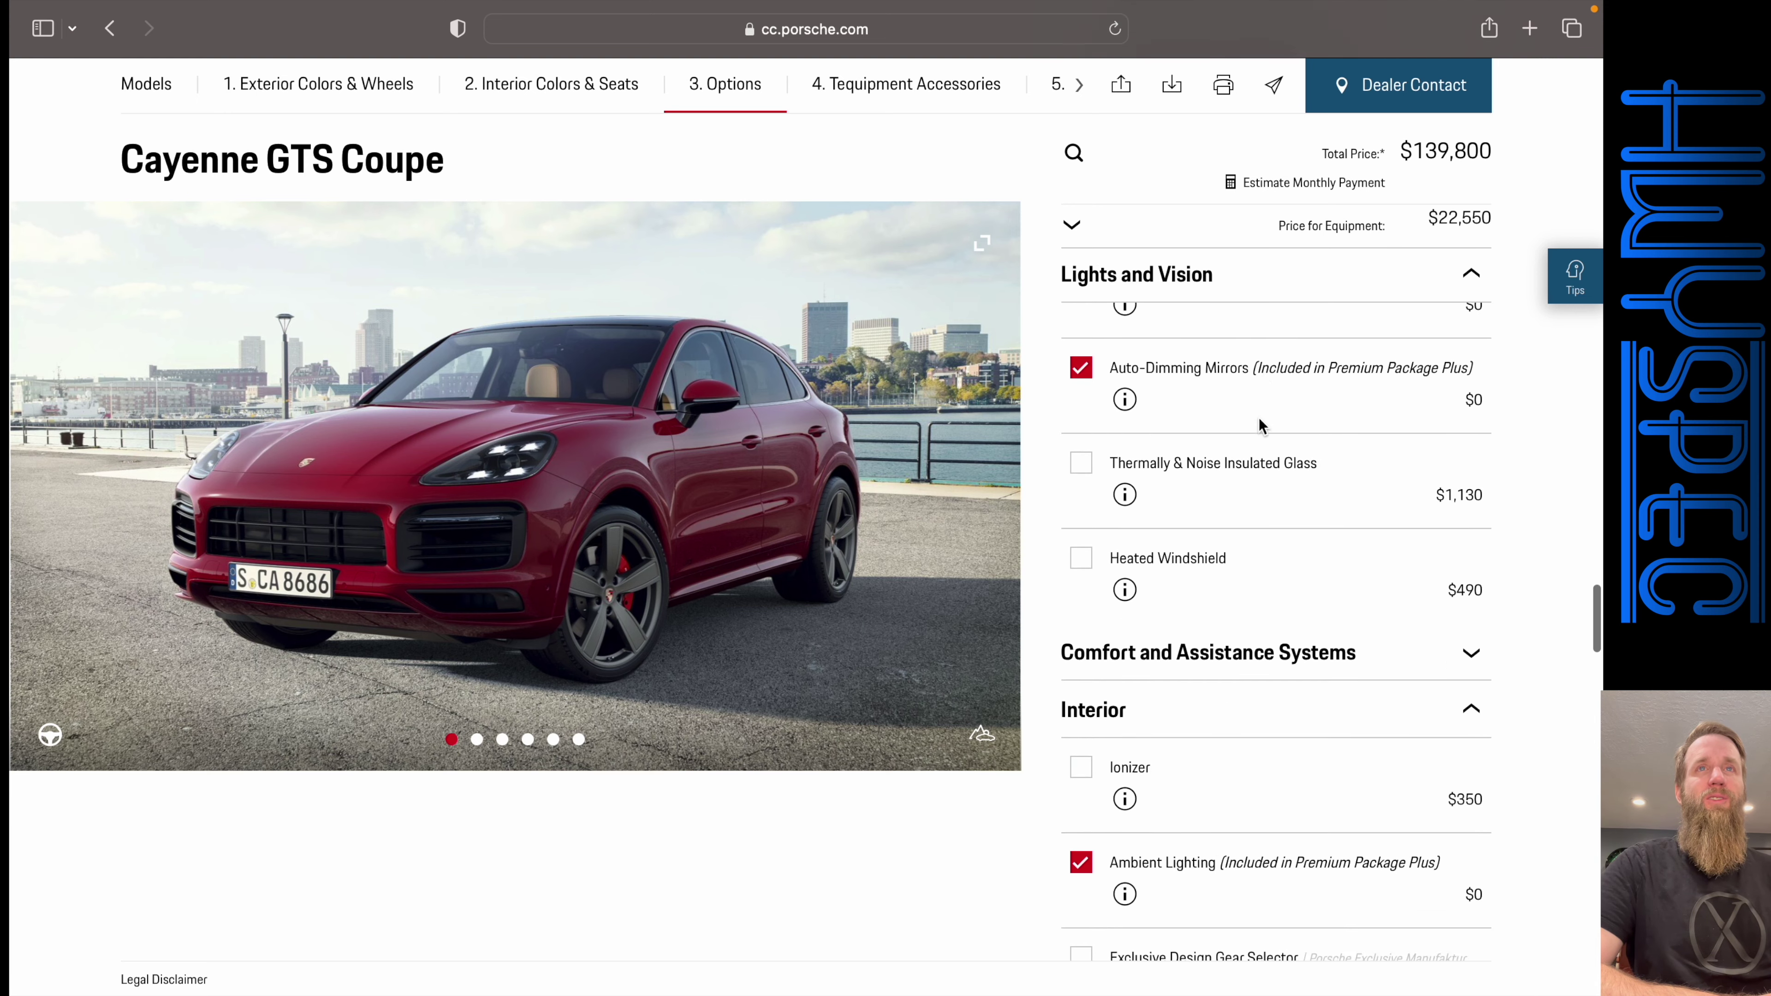
pyautogui.scroll(2, 1259, 422)
pyautogui.scroll(-4, 1262, 429)
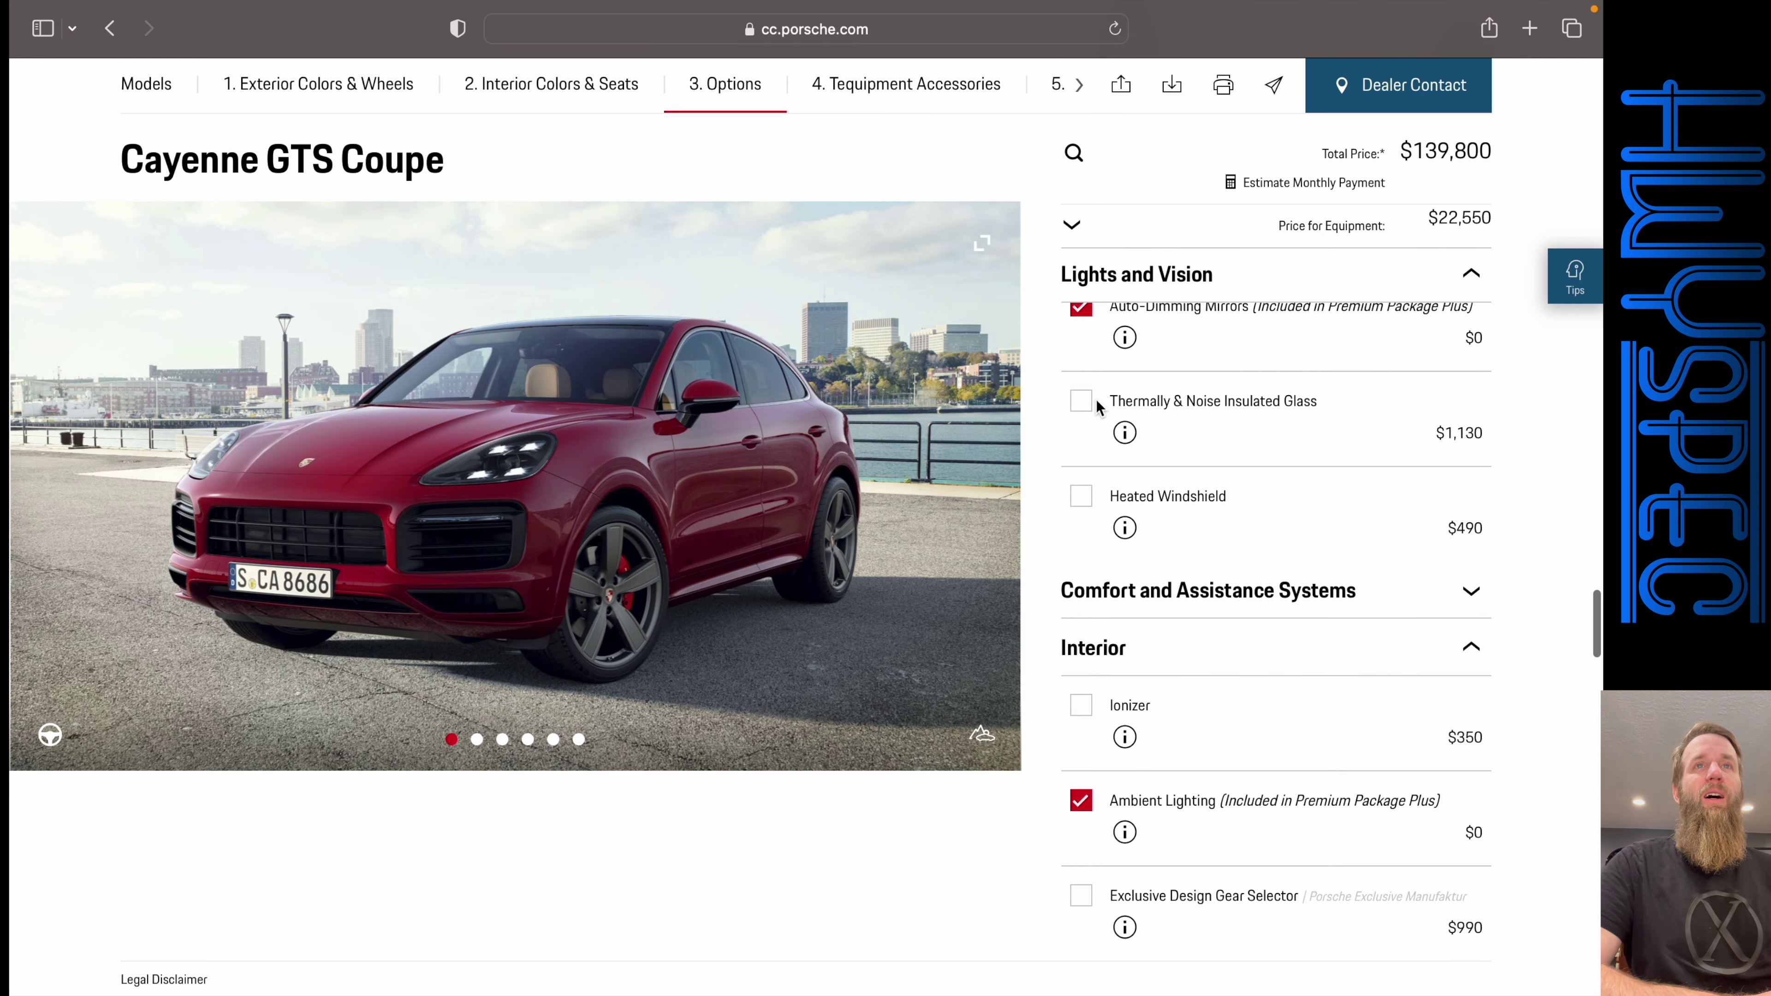
pyautogui.click(1082, 401)
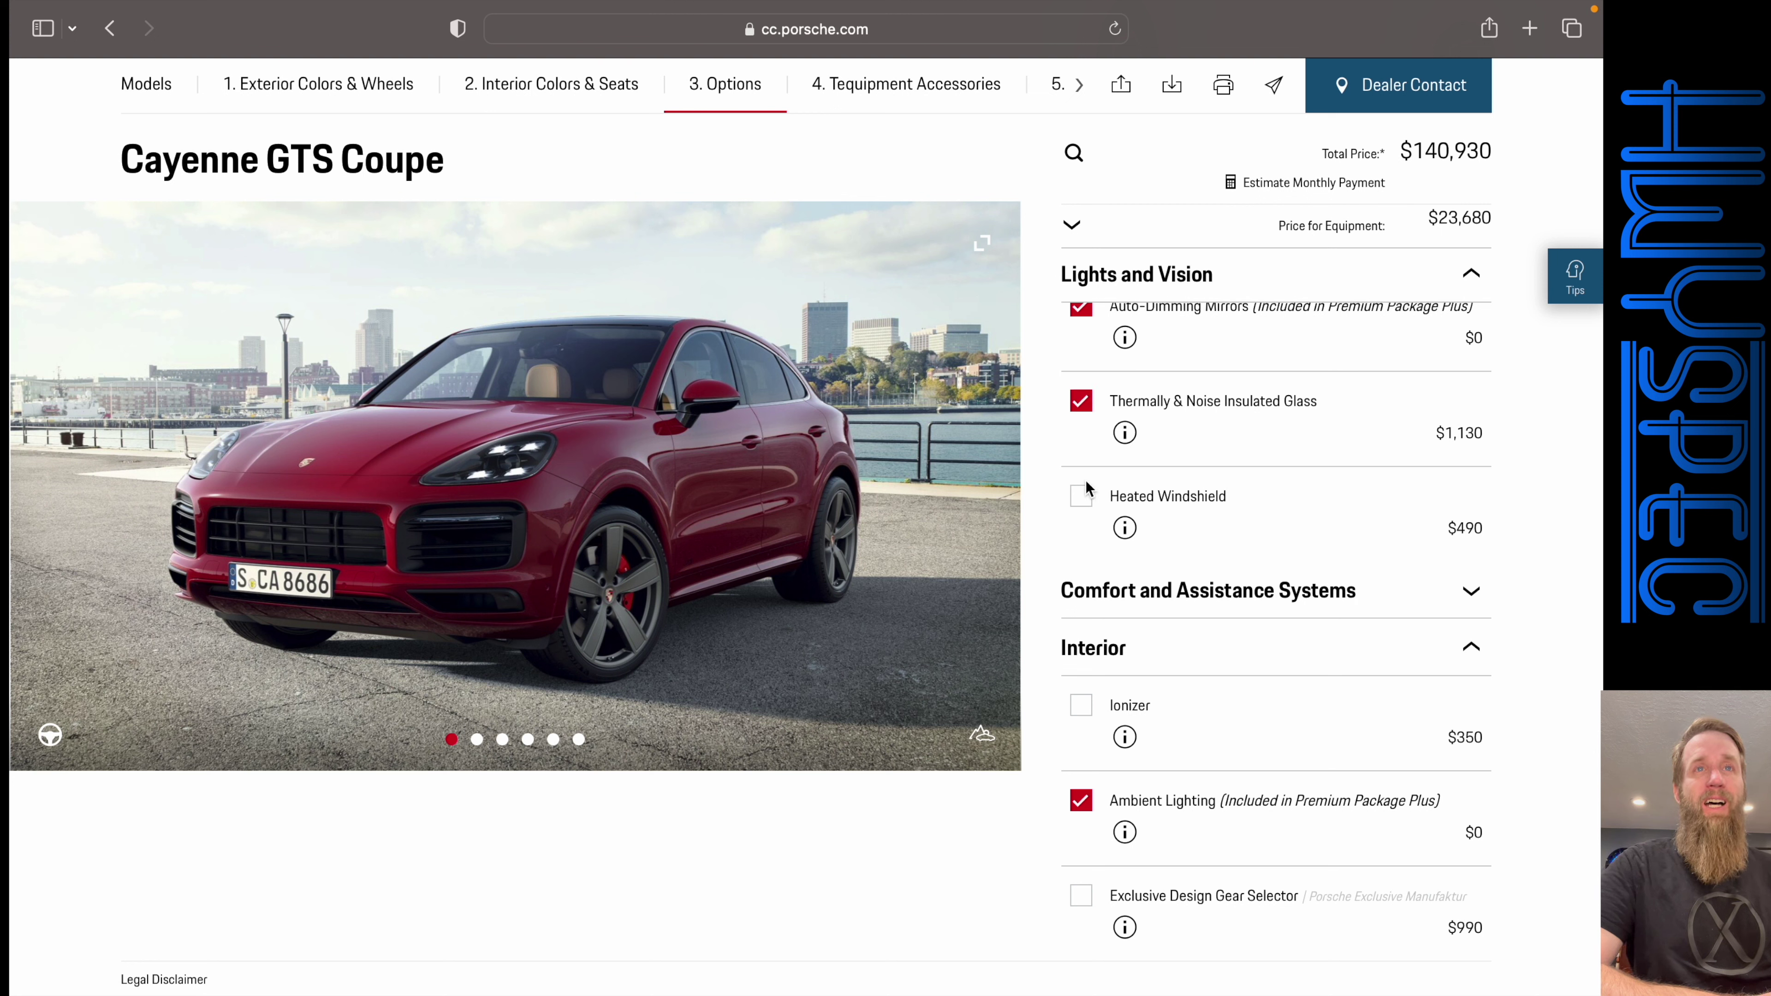
pyautogui.click(1082, 496)
pyautogui.scroll(-2, 1264, 377)
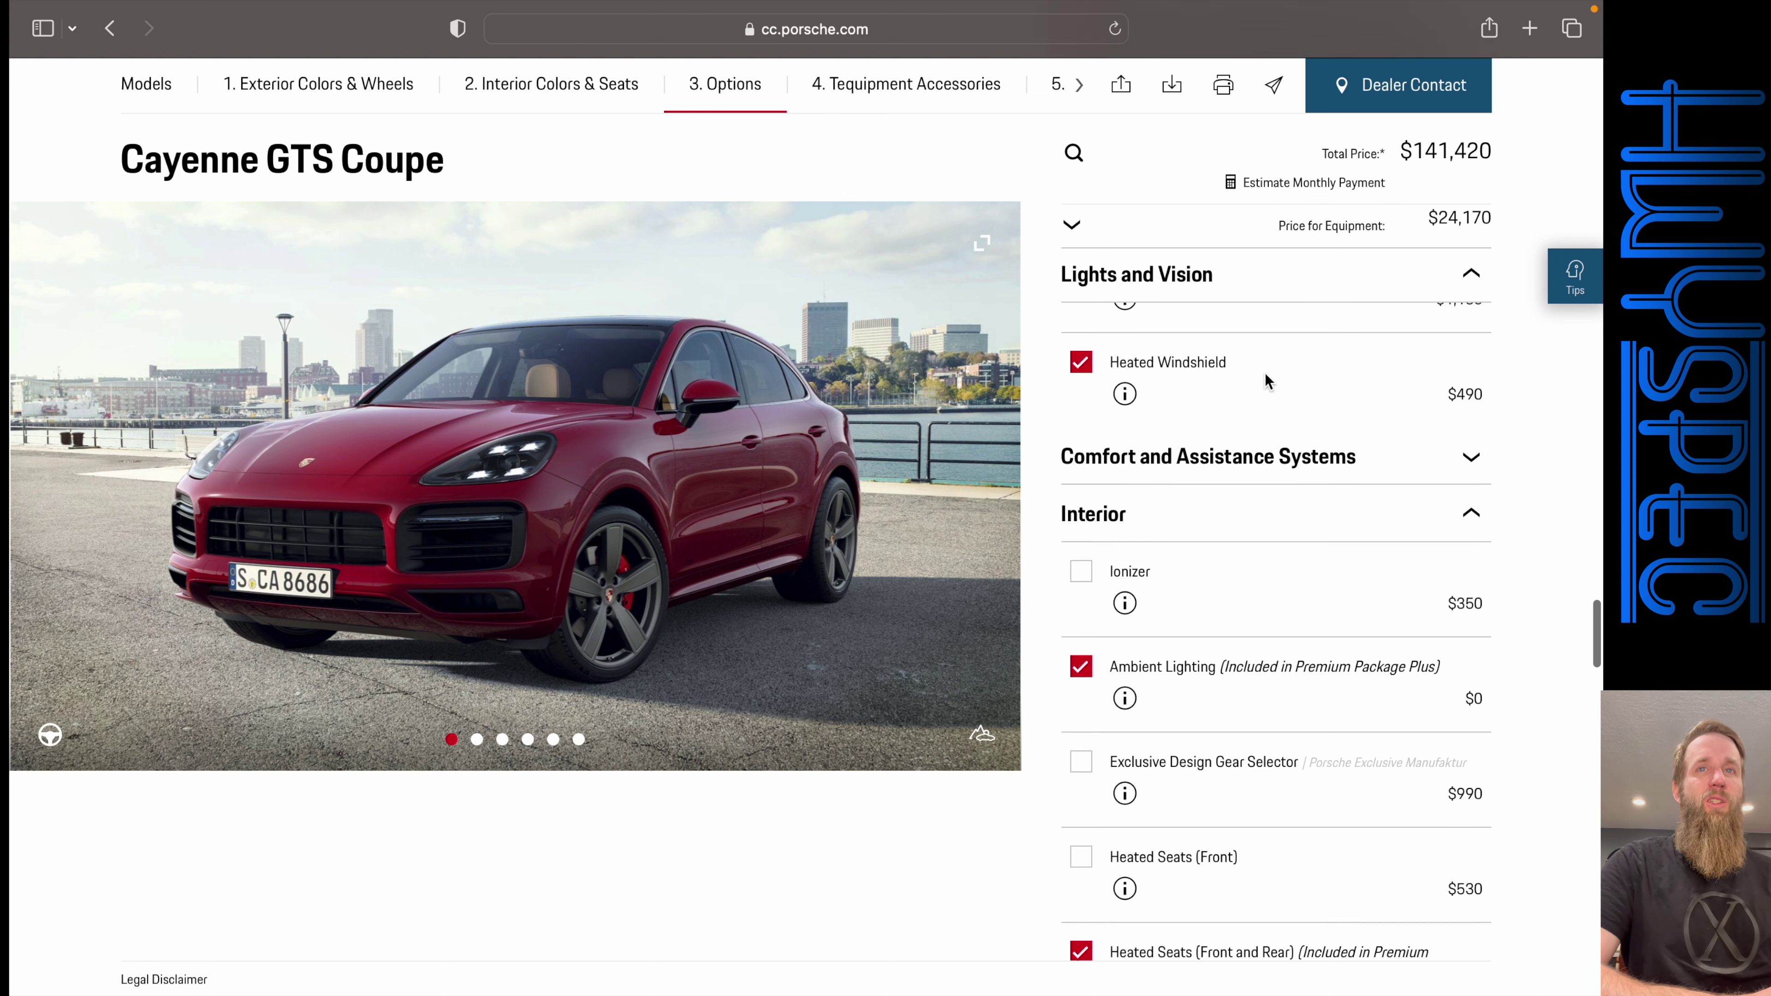
pyautogui.scroll(-2, 1262, 373)
# - Add Soft Close Doors ($780) from the Comfort and Assistance Systems options
pyautogui.click(1253, 361)
pyautogui.scroll(-3, 1252, 364)
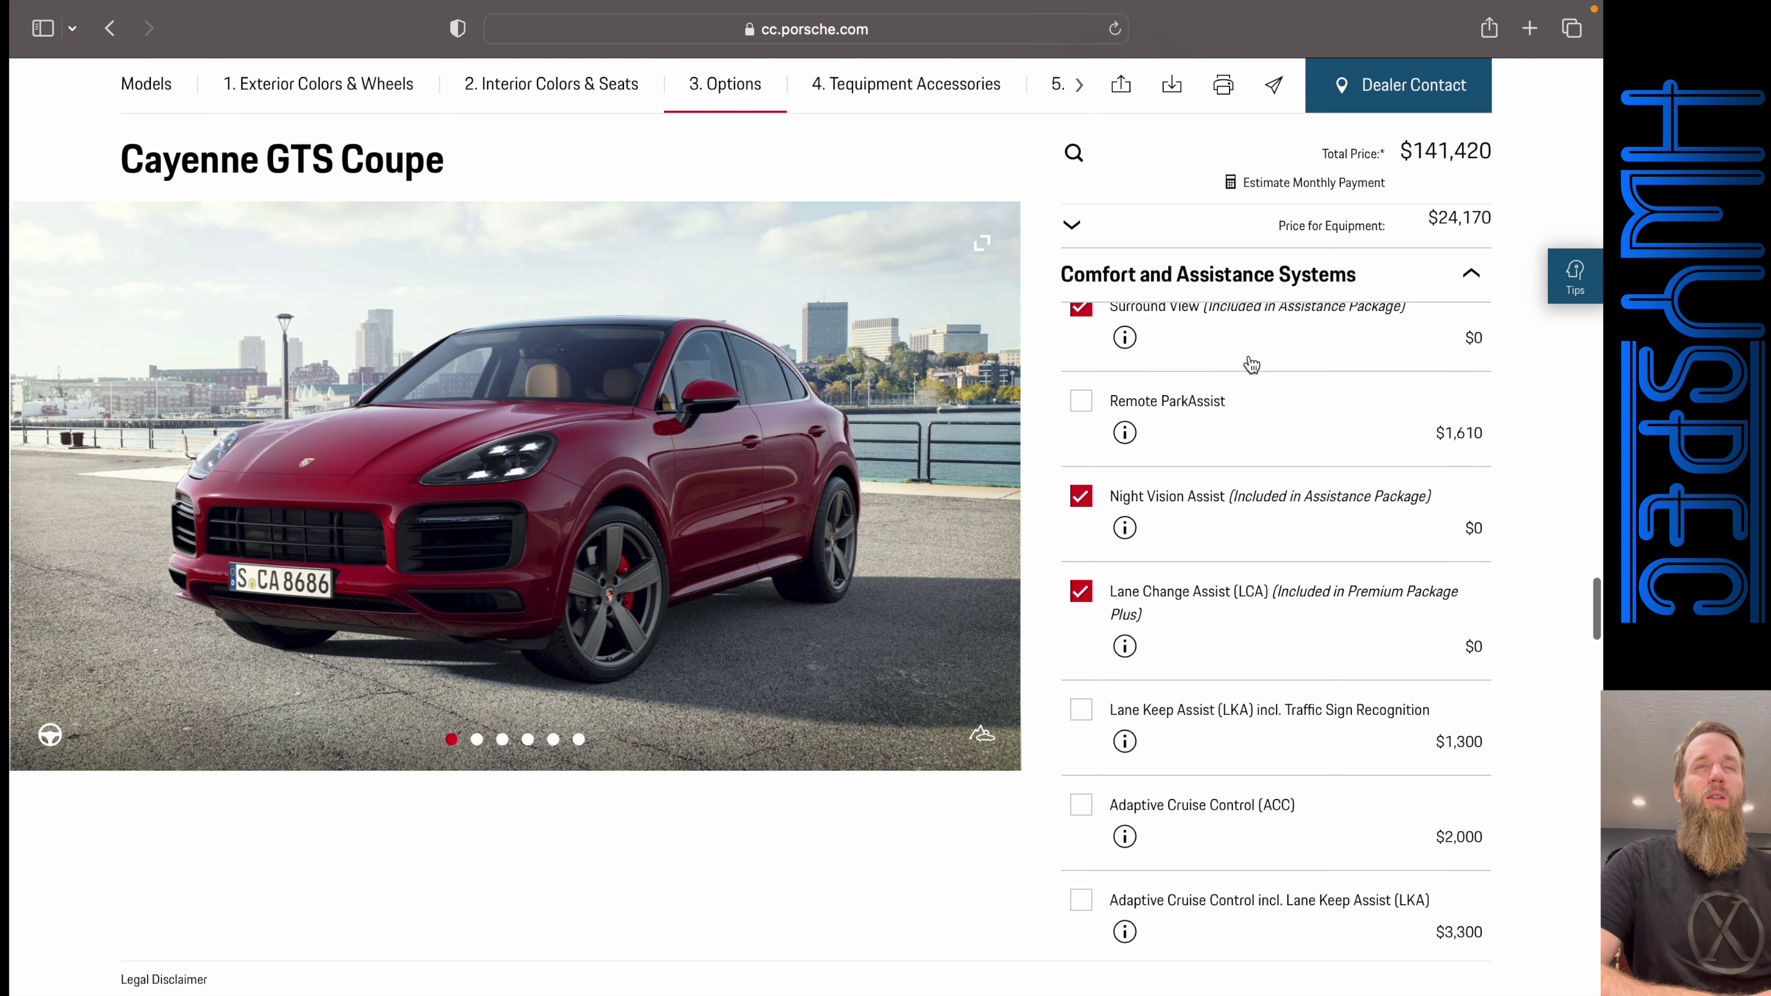
pyautogui.scroll(2, 1252, 364)
pyautogui.scroll(-1, 1234, 359)
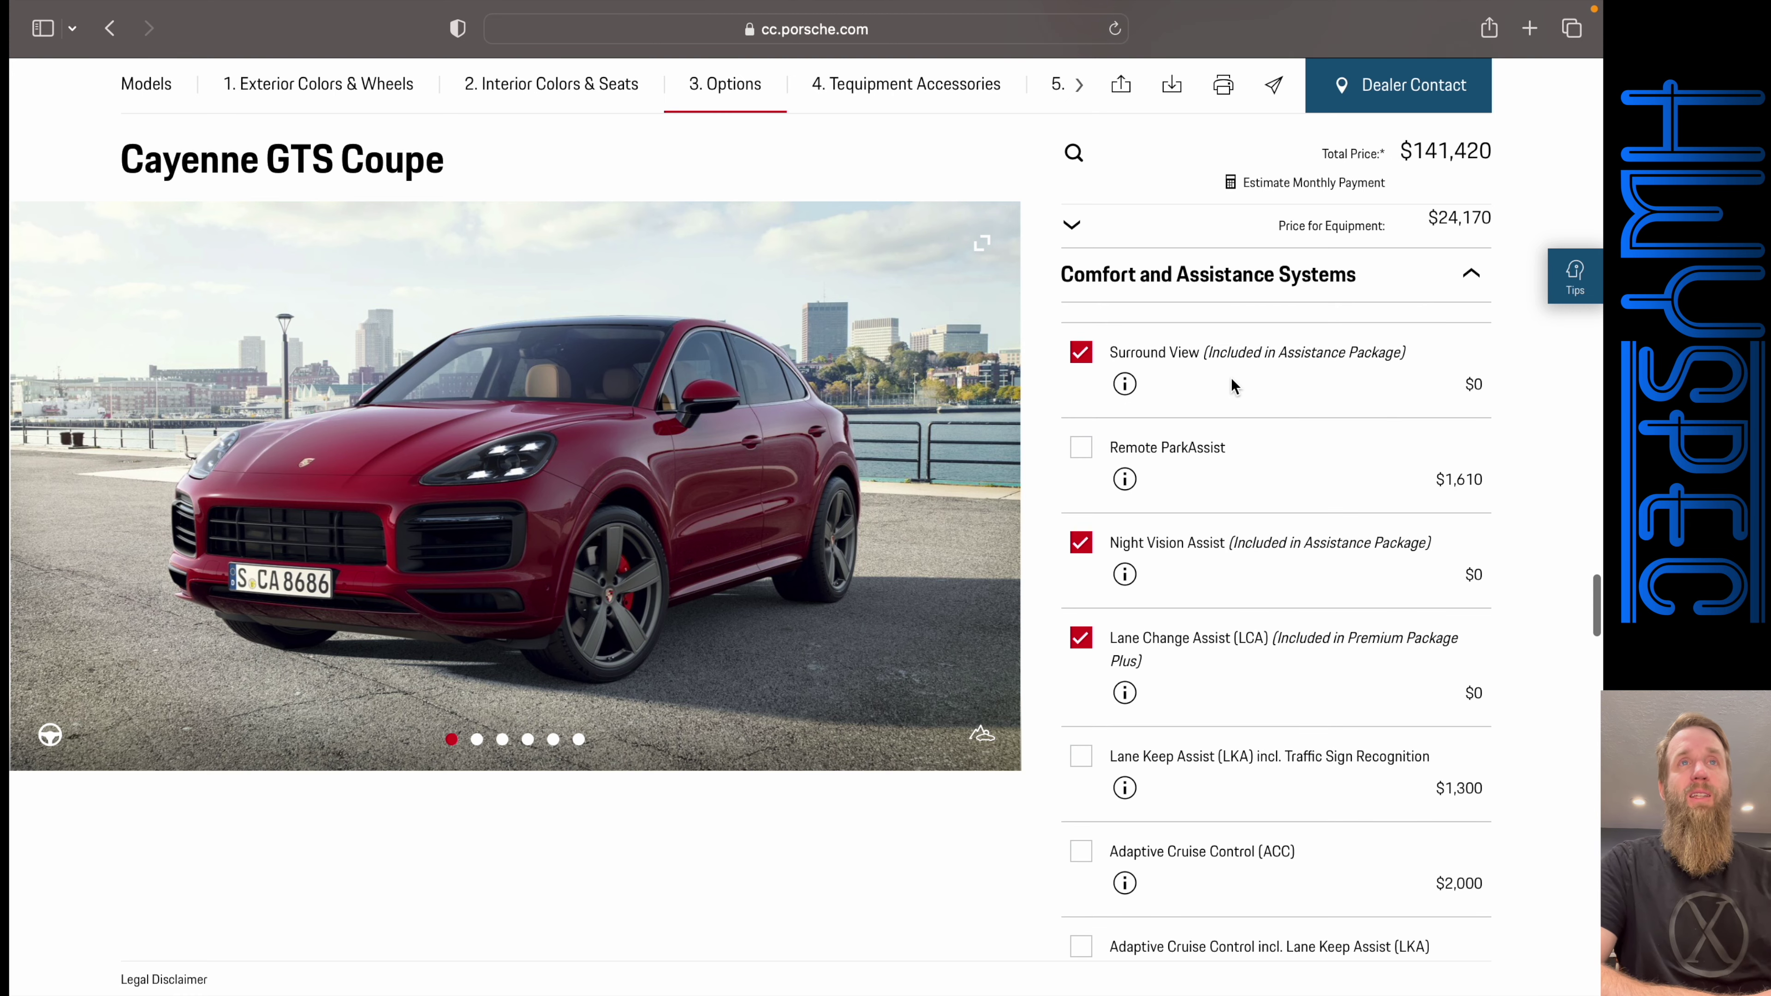
pyautogui.scroll(-5, 1232, 386)
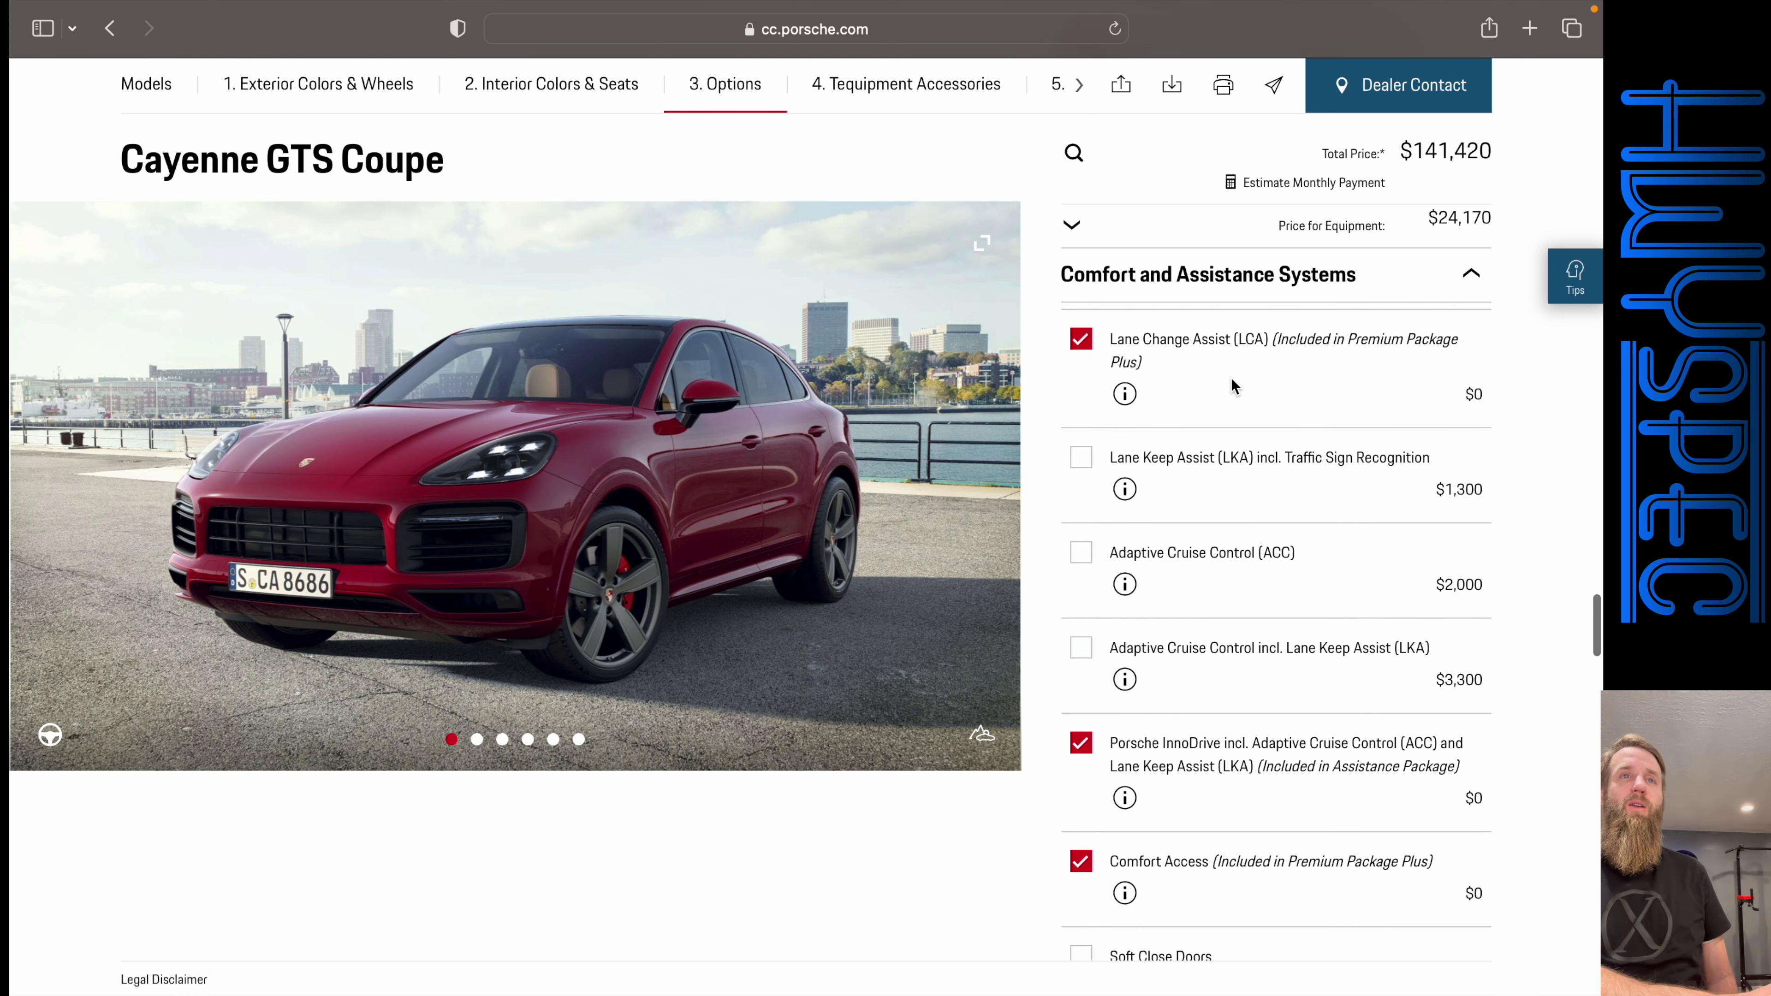
pyautogui.scroll(-3, 1231, 381)
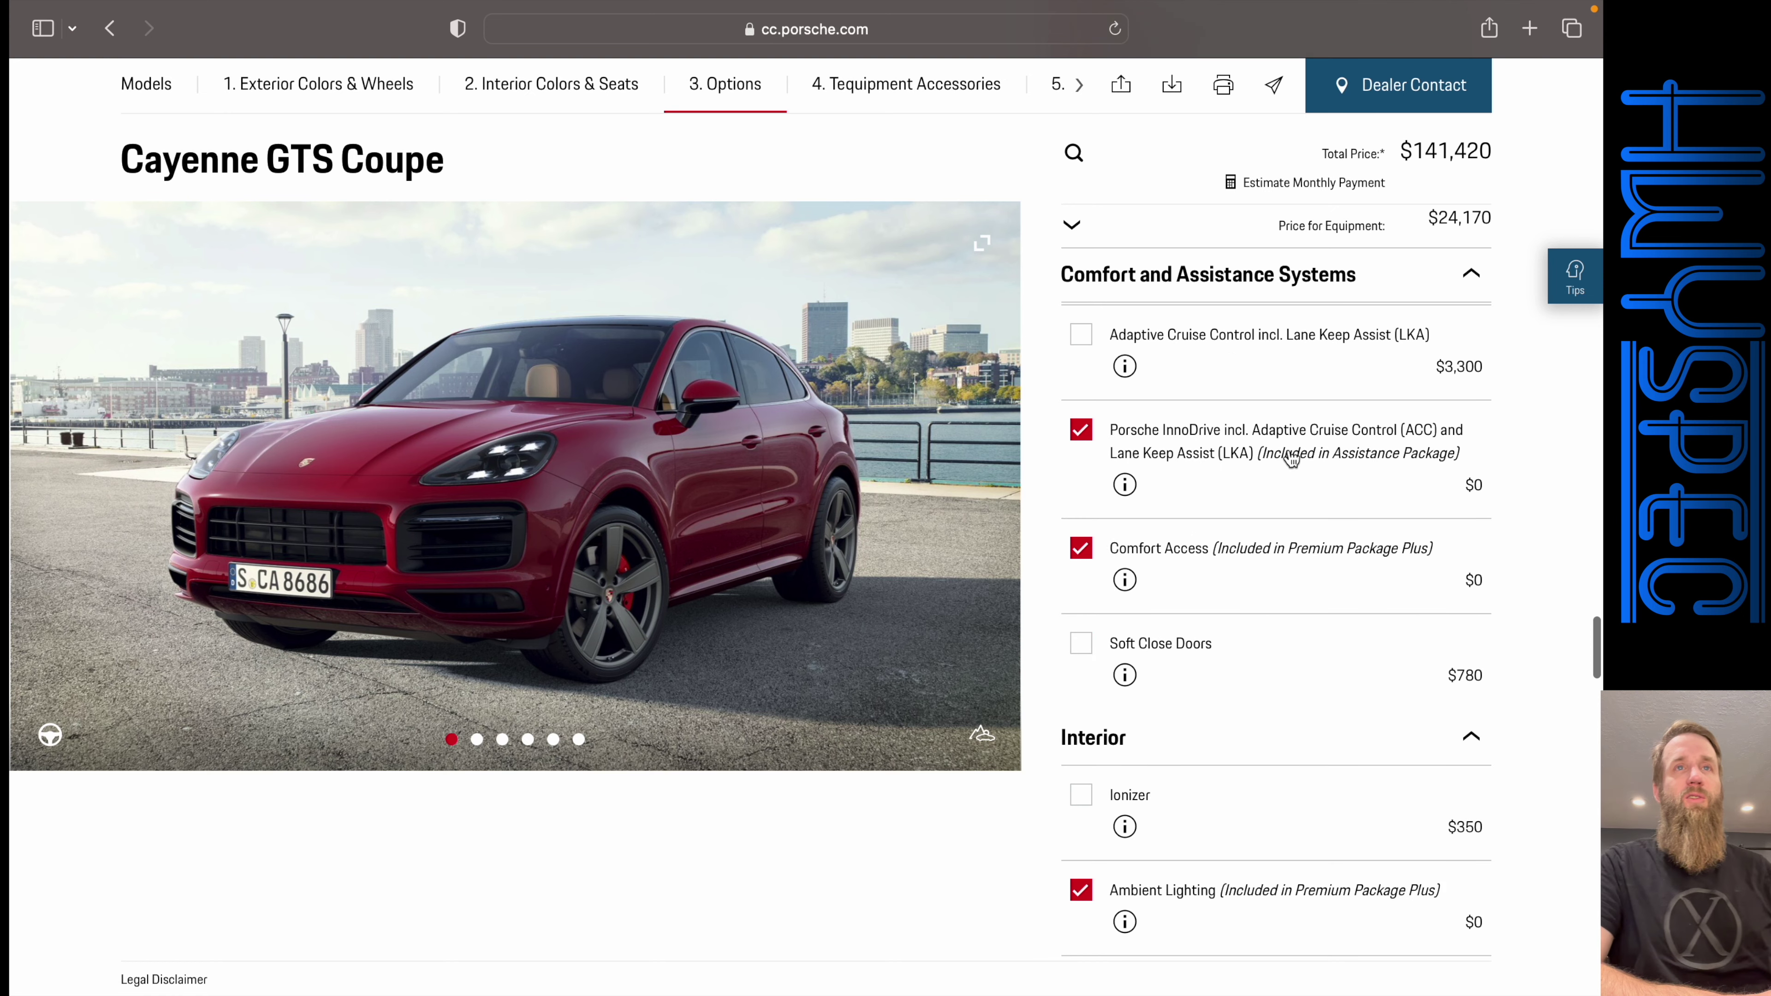
pyautogui.scroll(1, 1234, 408)
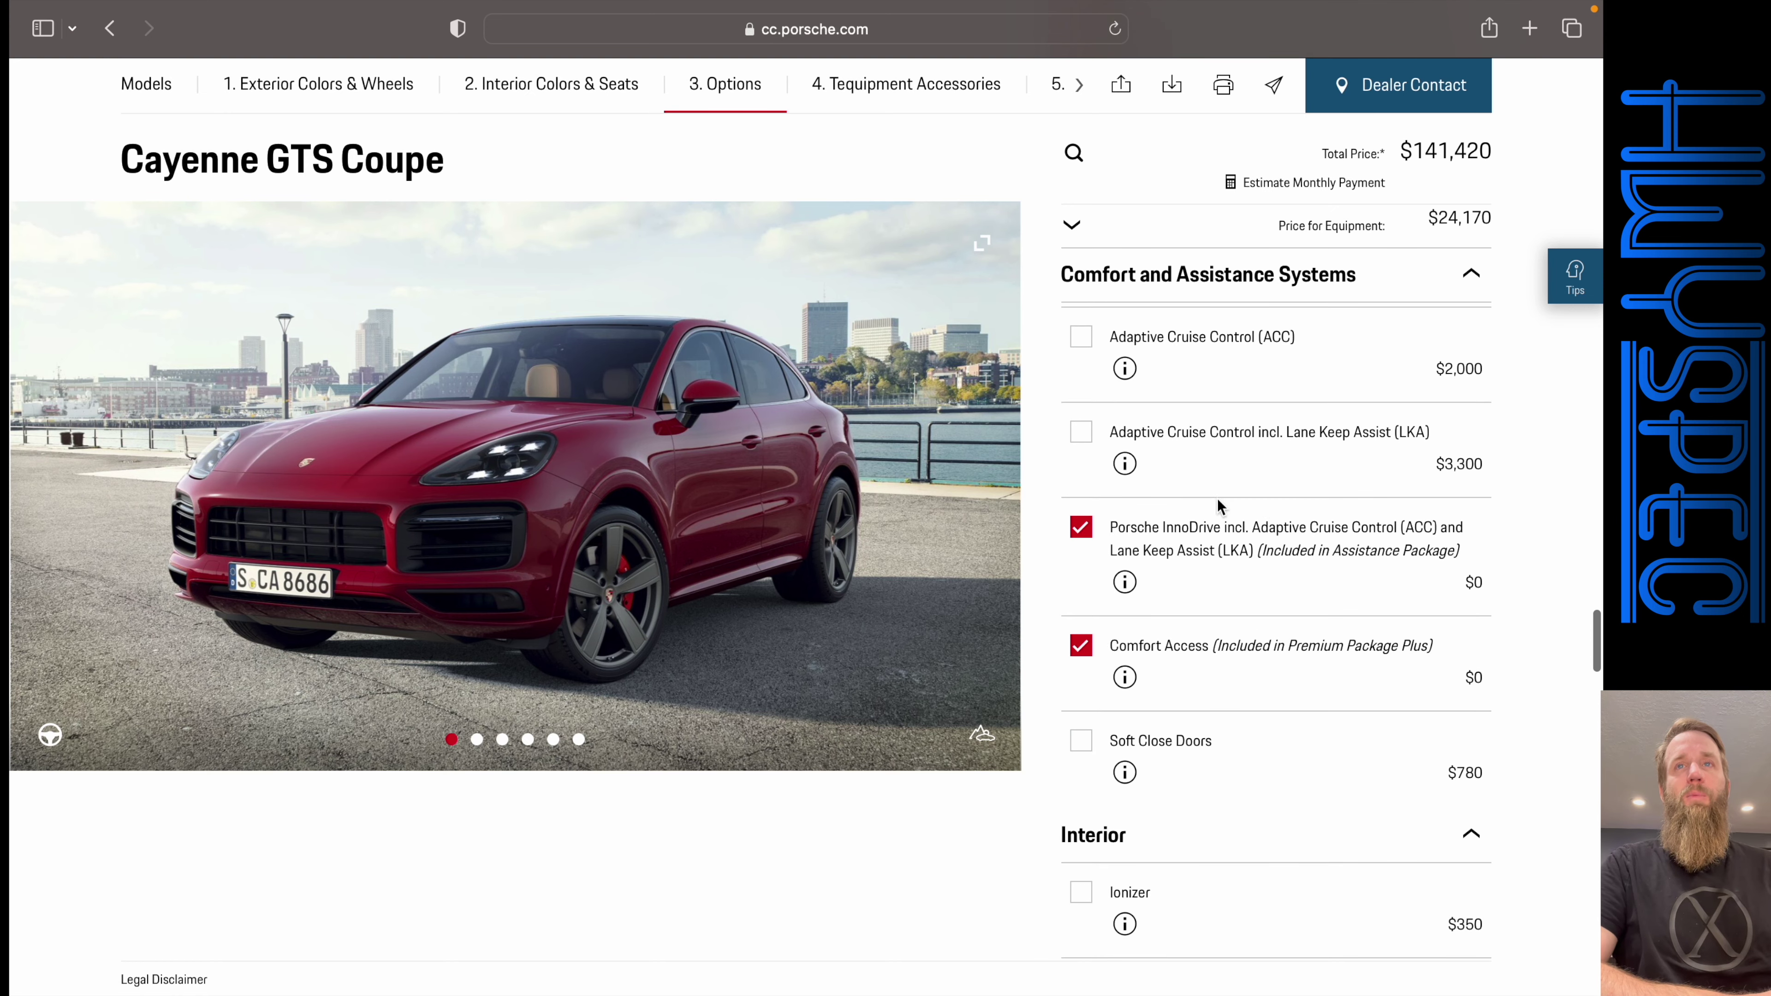
pyautogui.scroll(-2, 1255, 453)
pyautogui.scroll(-1, 1316, 414)
pyautogui.click(1081, 487)
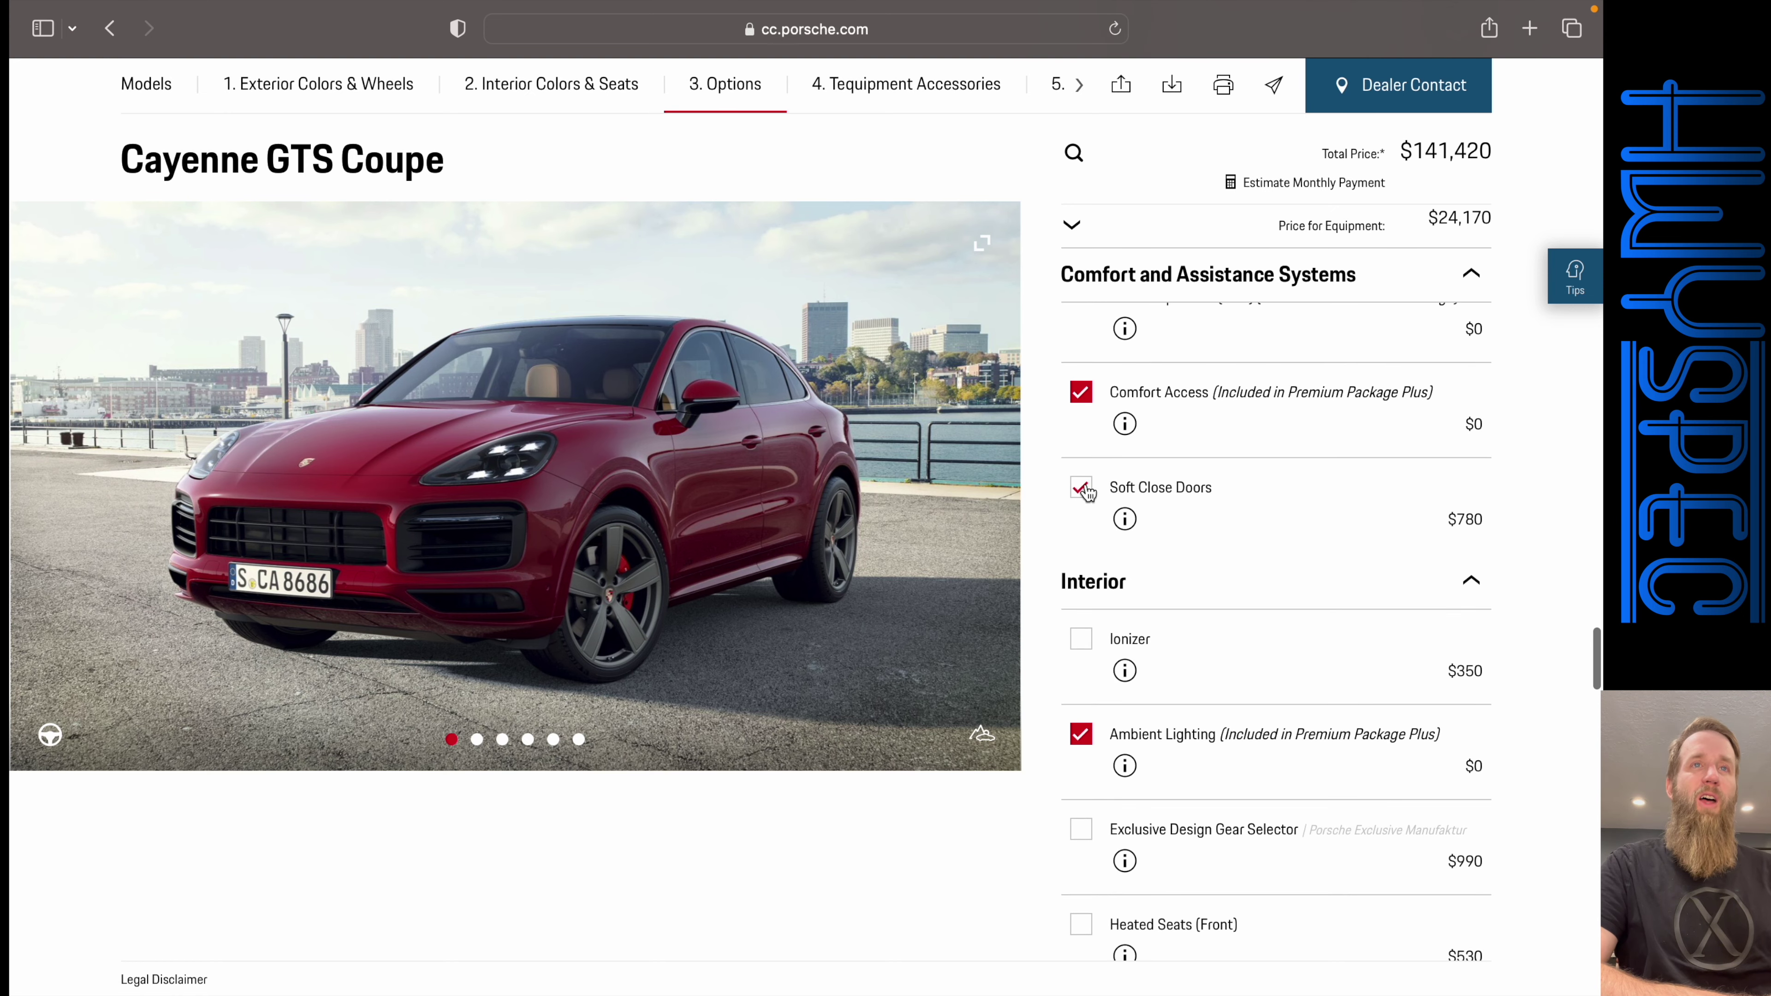
# - Add Remote ParkAssist ($1,610), bringing the total to $143,810
pyautogui.scroll(1, 1268, 519)
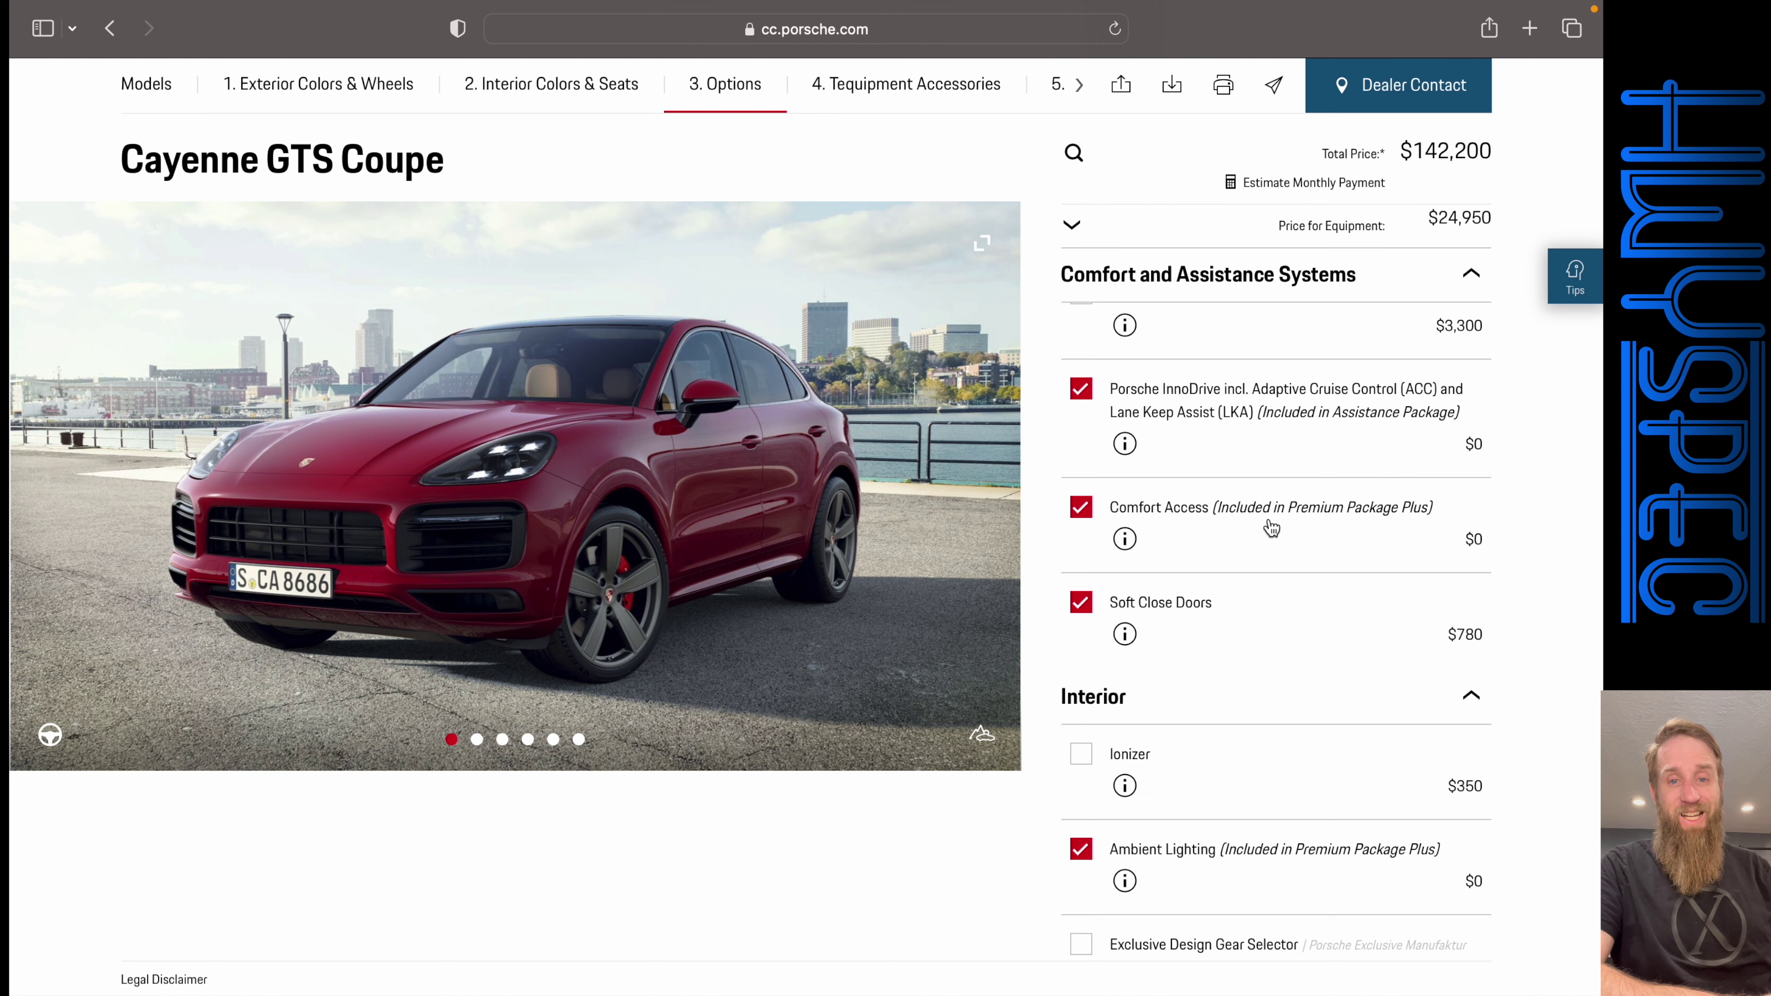
pyautogui.scroll(2, 1271, 529)
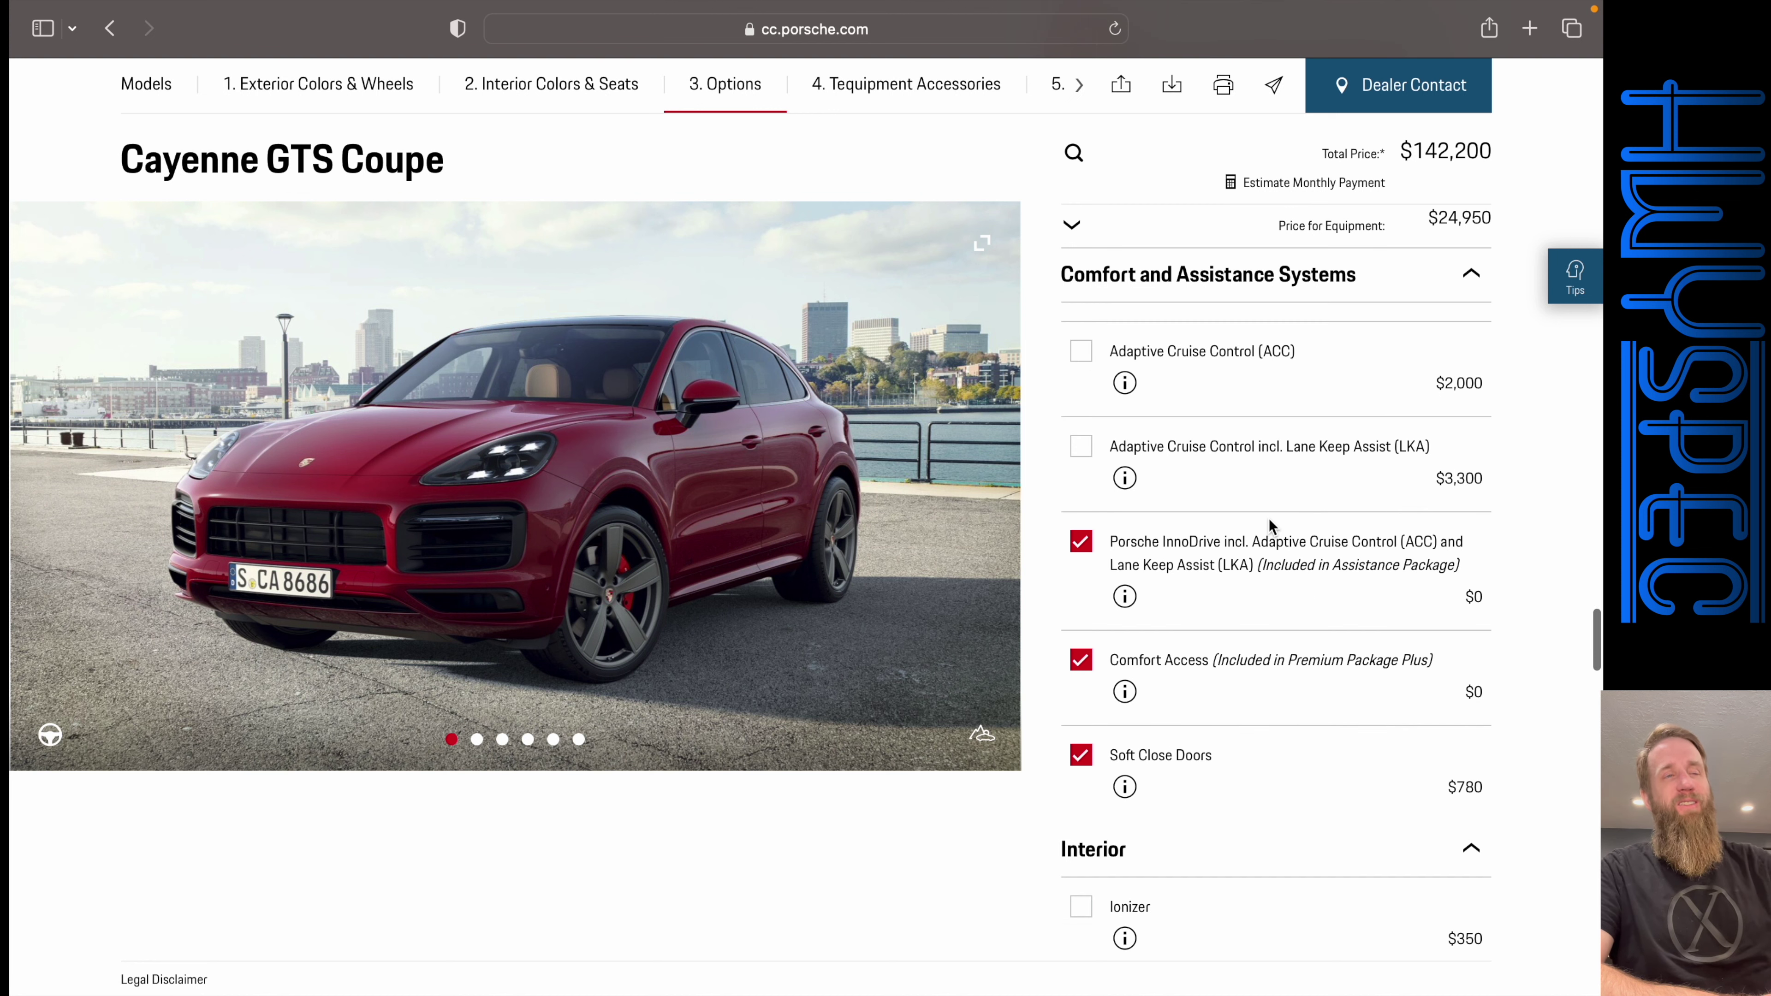
pyautogui.scroll(5, 1268, 521)
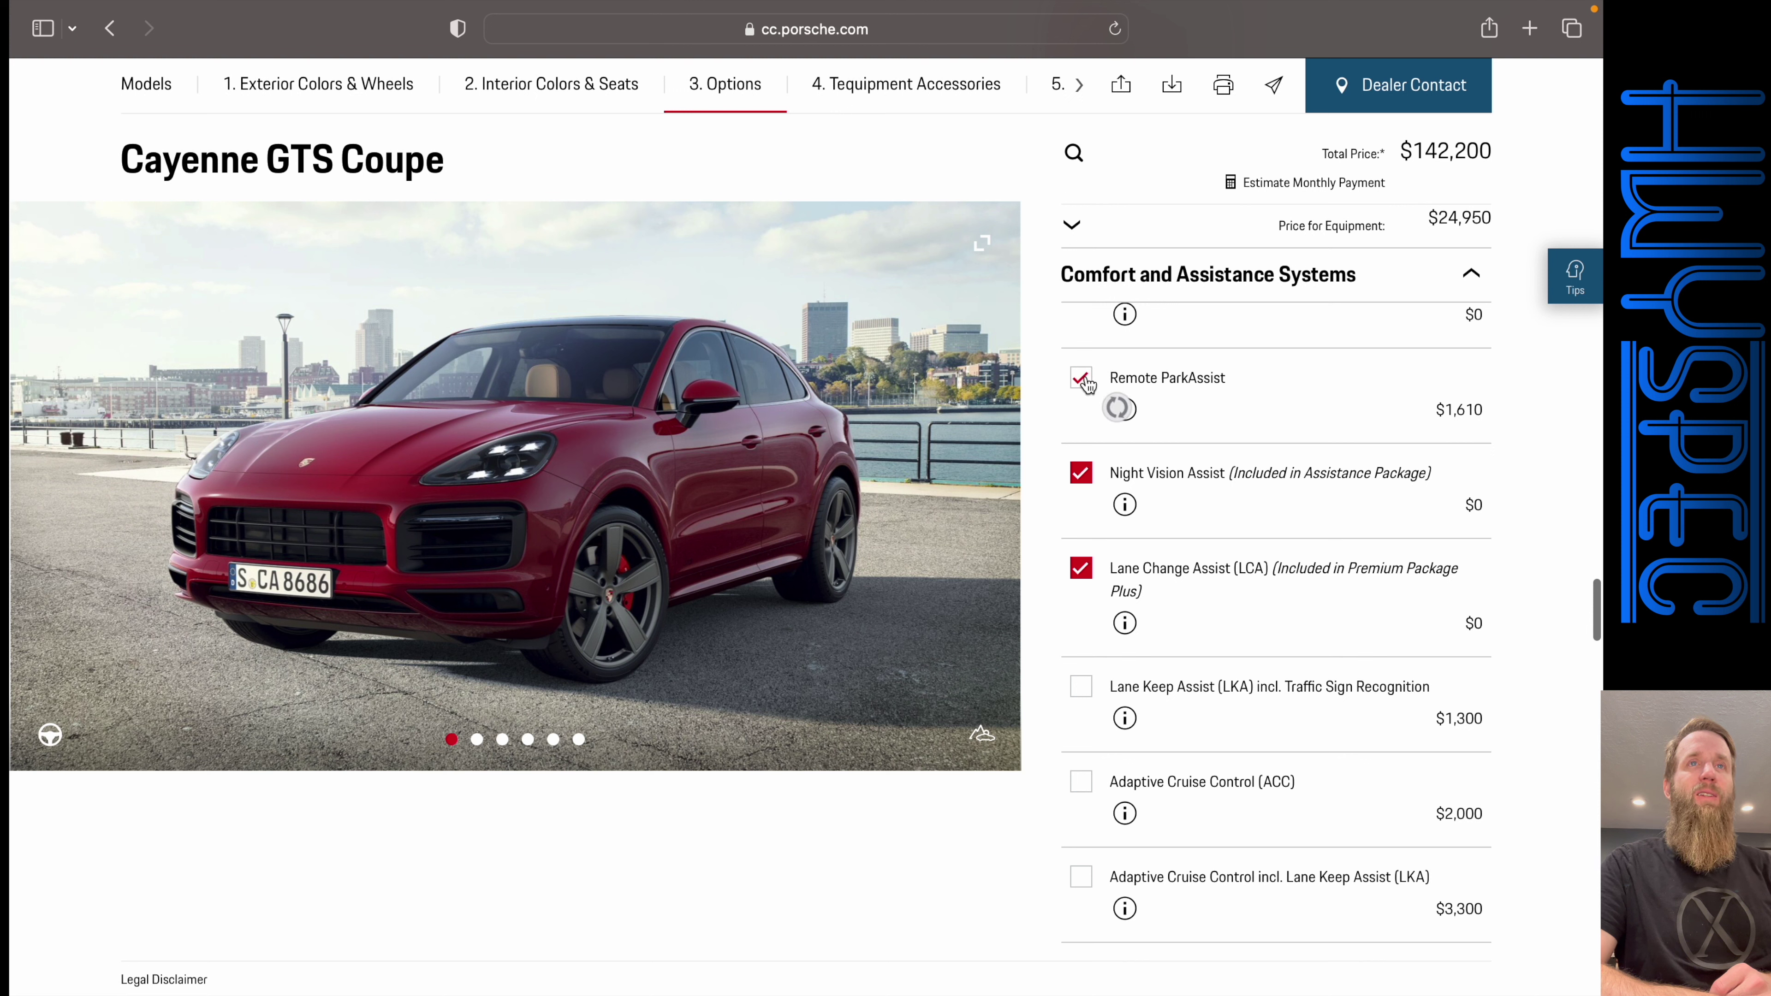
pyautogui.click(1080, 378)
# - Add the $280 Heated Steering Wheel from the Interior options, lifting the total to $144,090
pyautogui.scroll(-2, 1328, 384)
pyautogui.scroll(-4, 1328, 382)
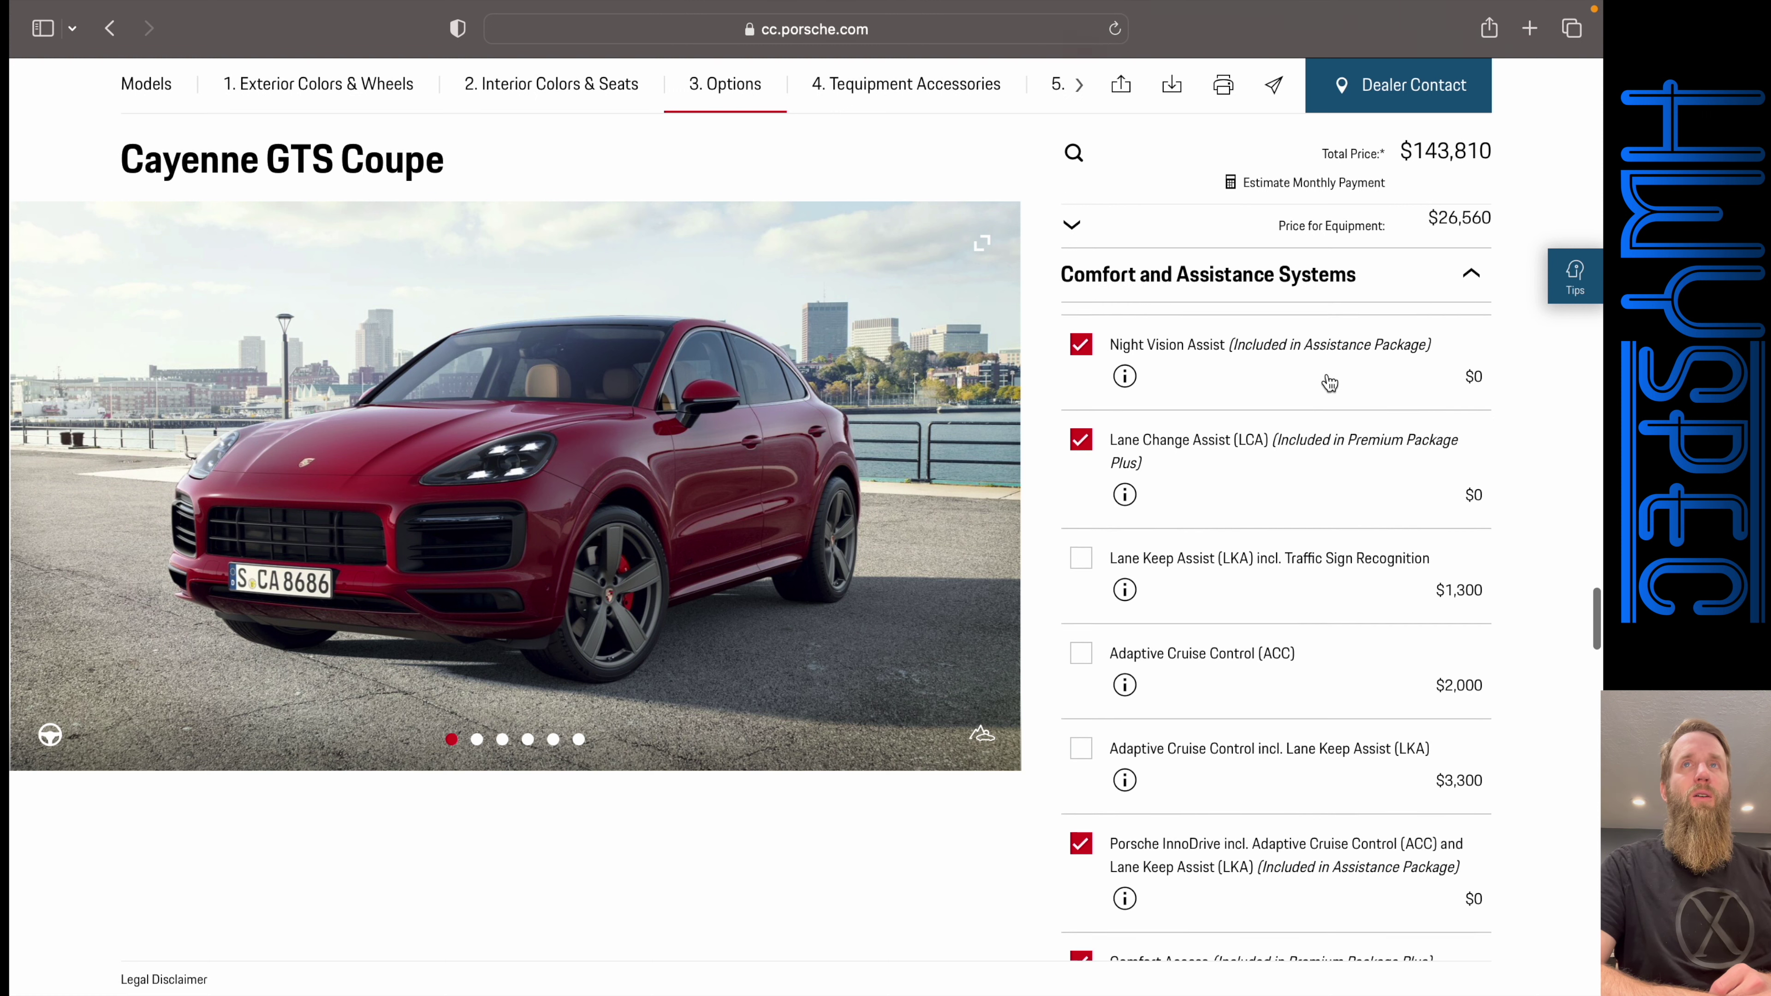
pyautogui.scroll(-8, 1328, 382)
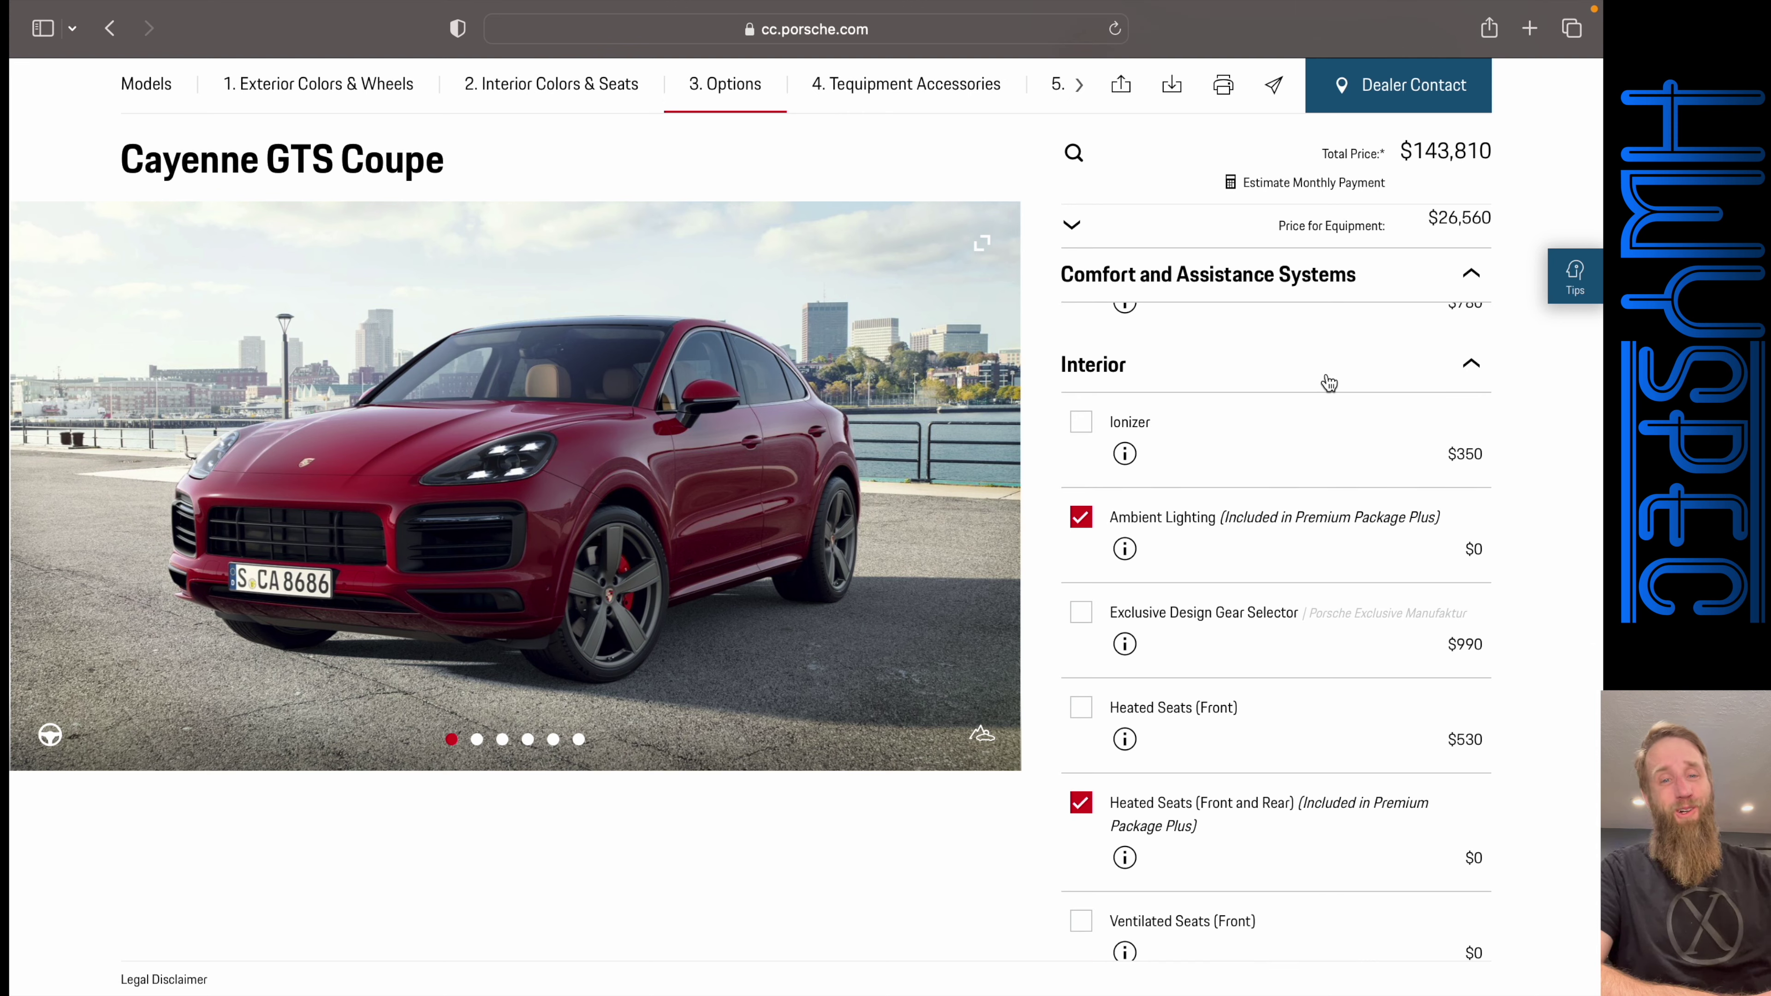
pyautogui.scroll(-5, 1328, 383)
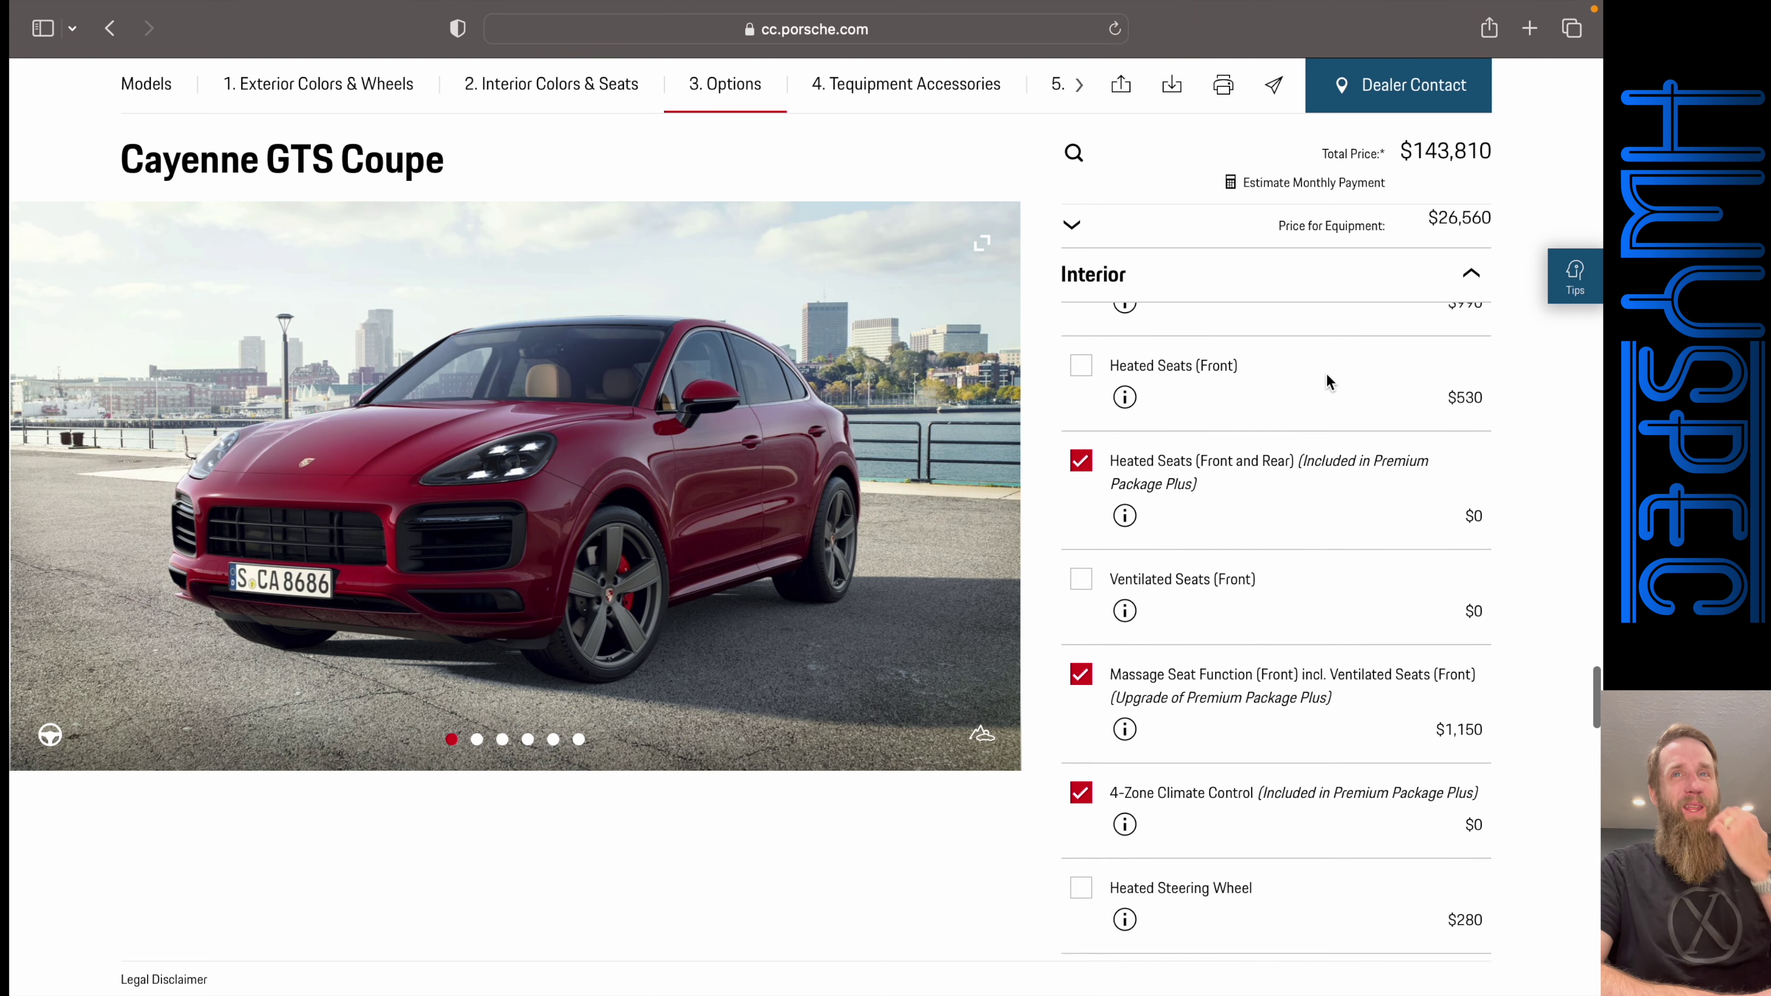
pyautogui.scroll(-3, 1327, 379)
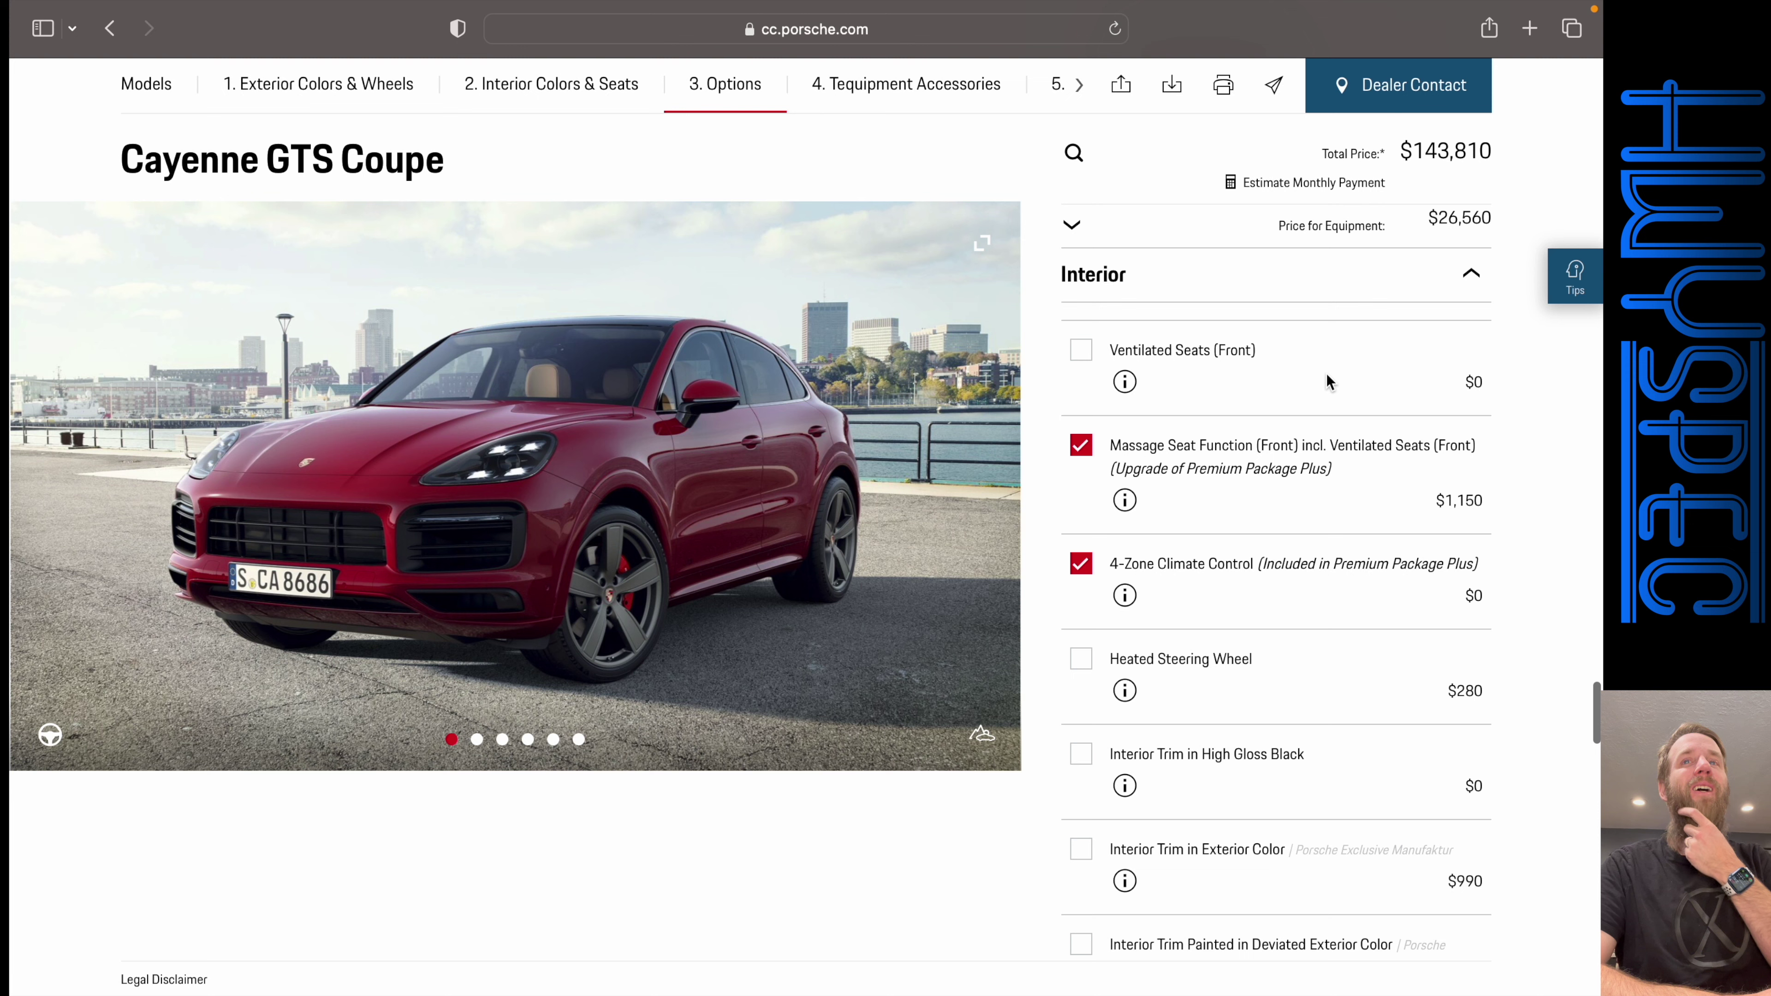
pyautogui.scroll(-3, 1327, 375)
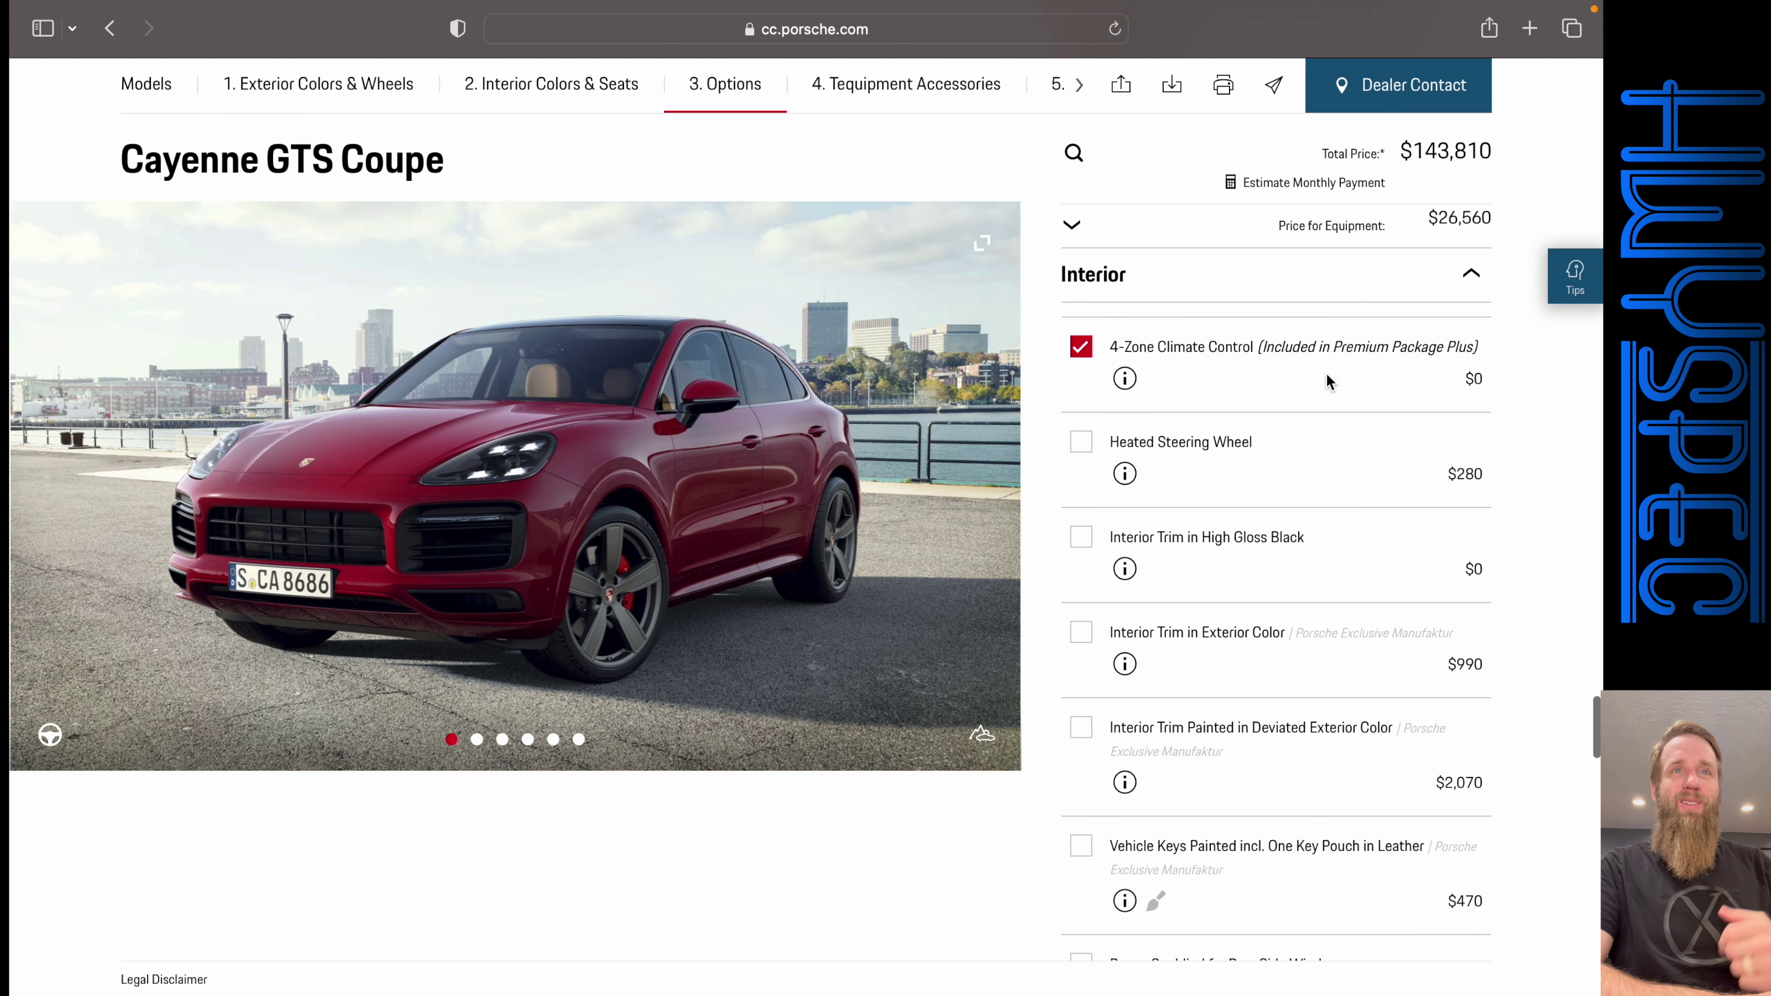
pyautogui.scroll(-2, 1327, 374)
pyautogui.scroll(1, 1185, 363)
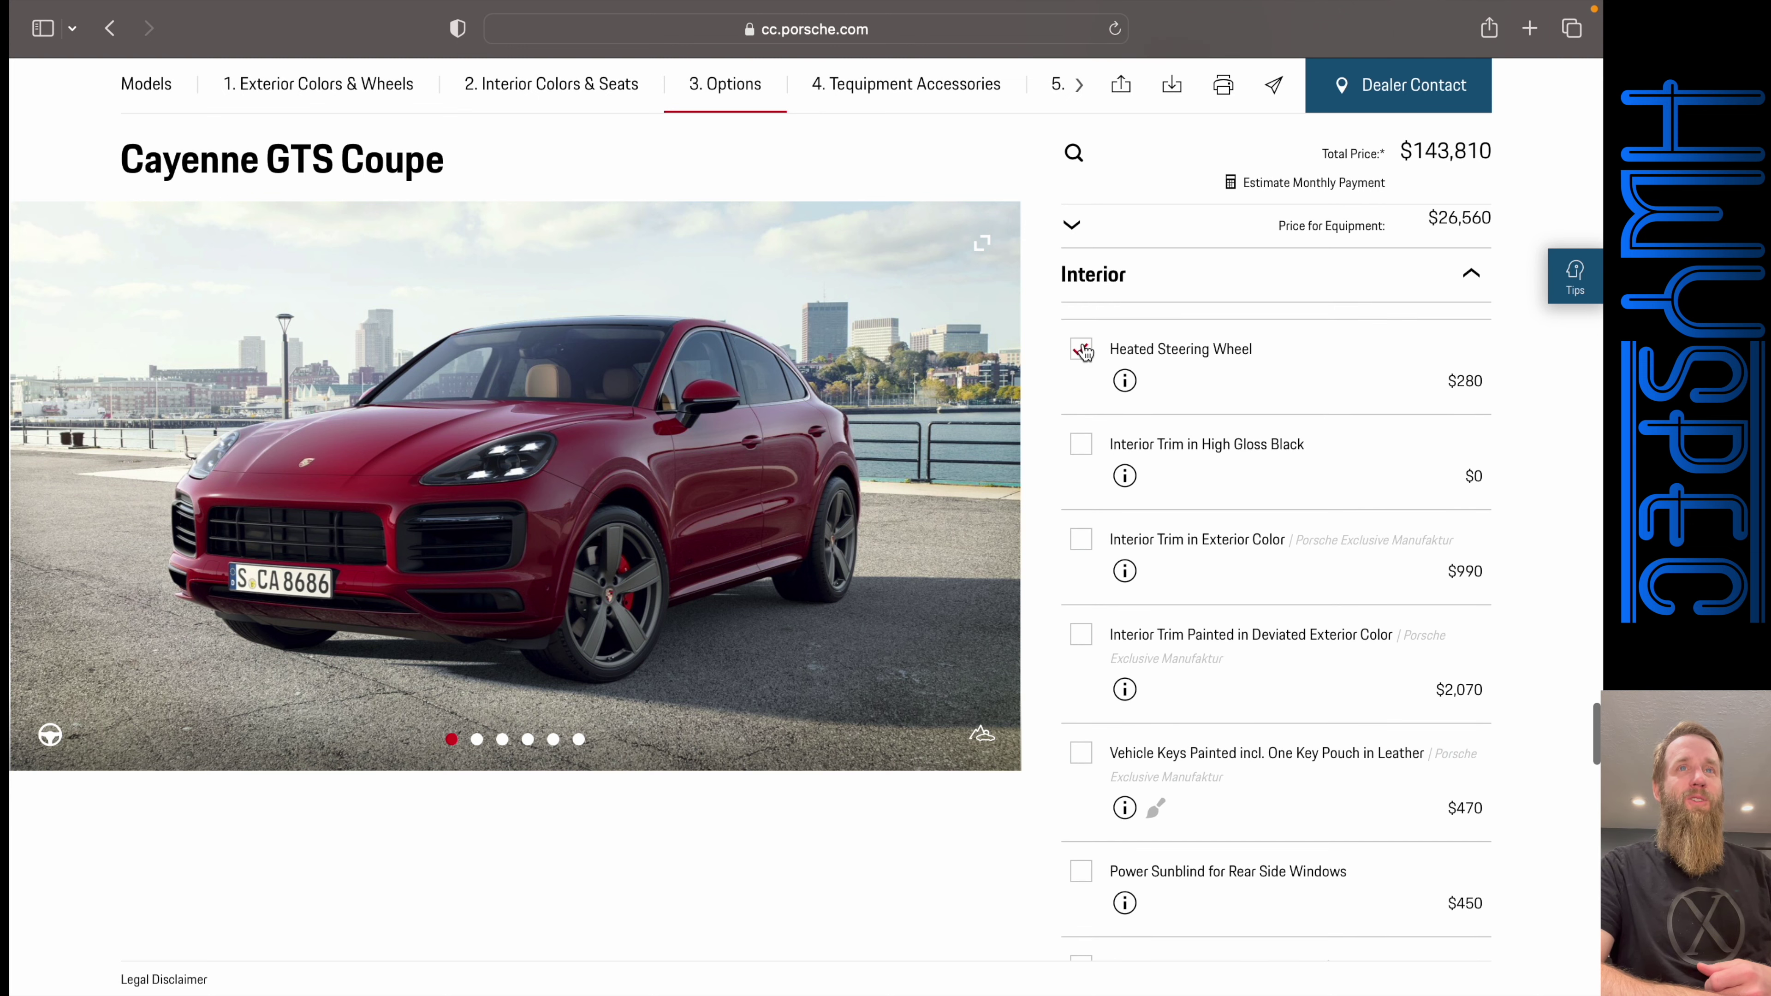
pyautogui.click(1082, 352)
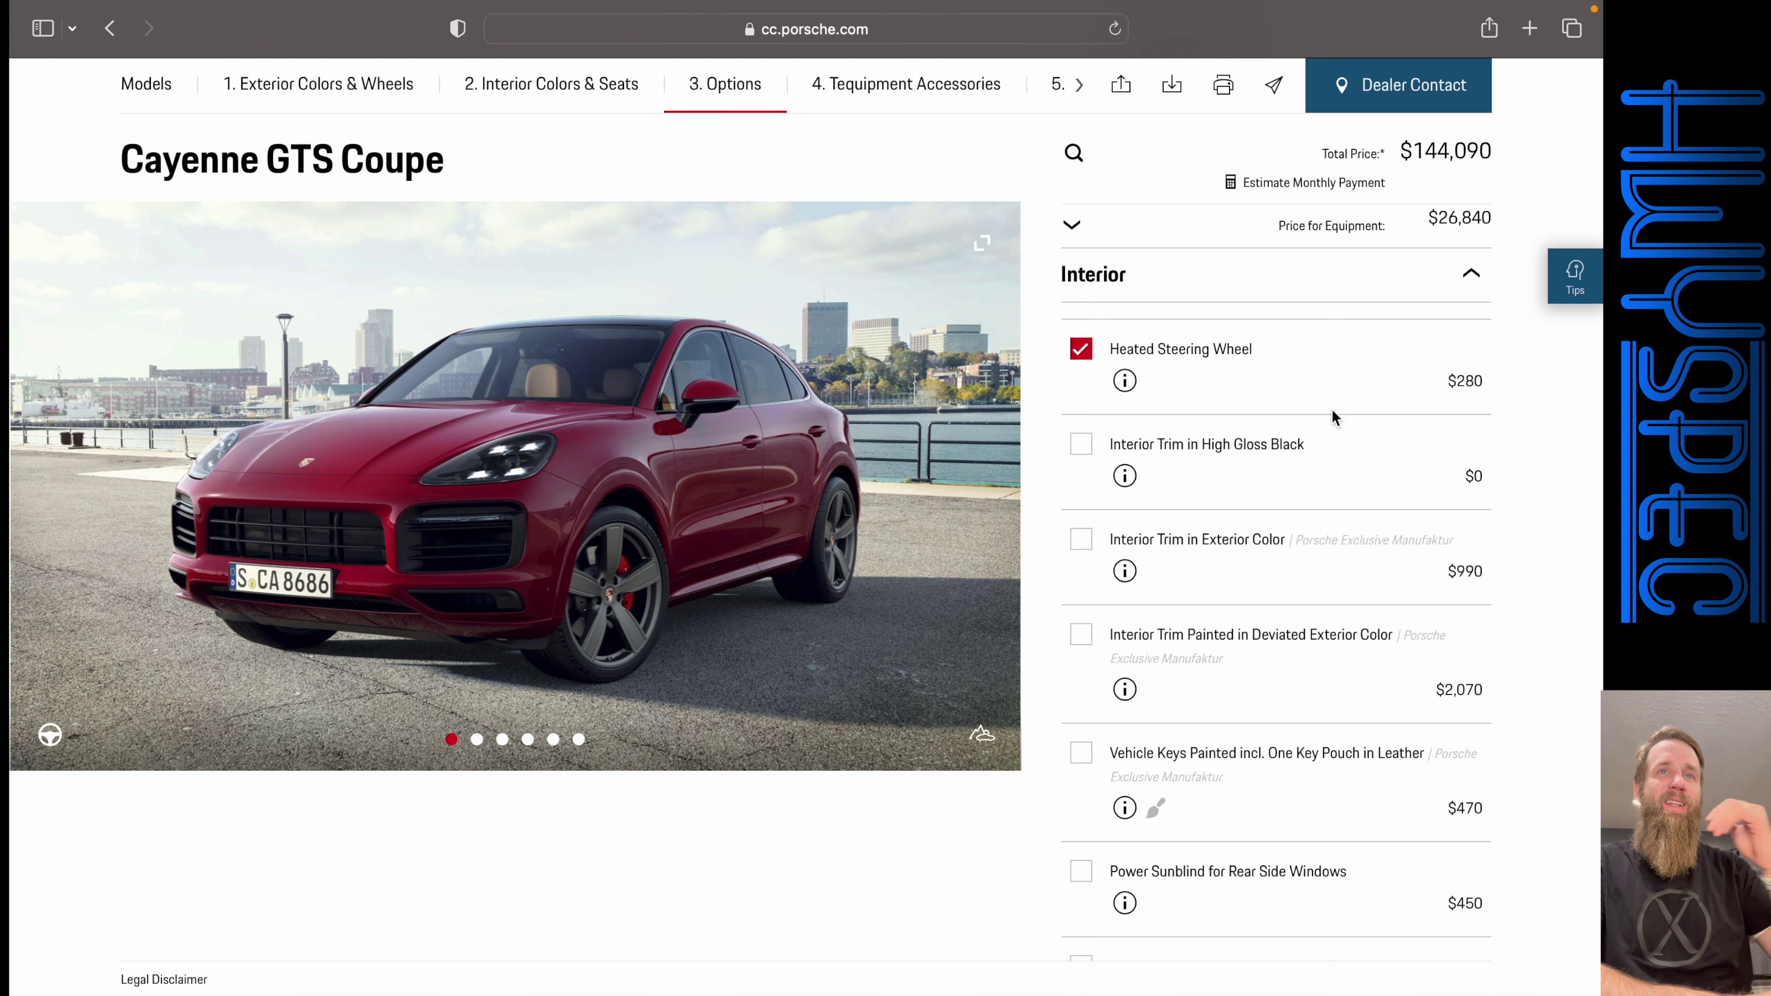
# - Preview Interior Trim in Exterior Color on the interior photos, then remove it; total stays $144,090
pyautogui.scroll(-1, 1332, 411)
pyautogui.click(1082, 444)
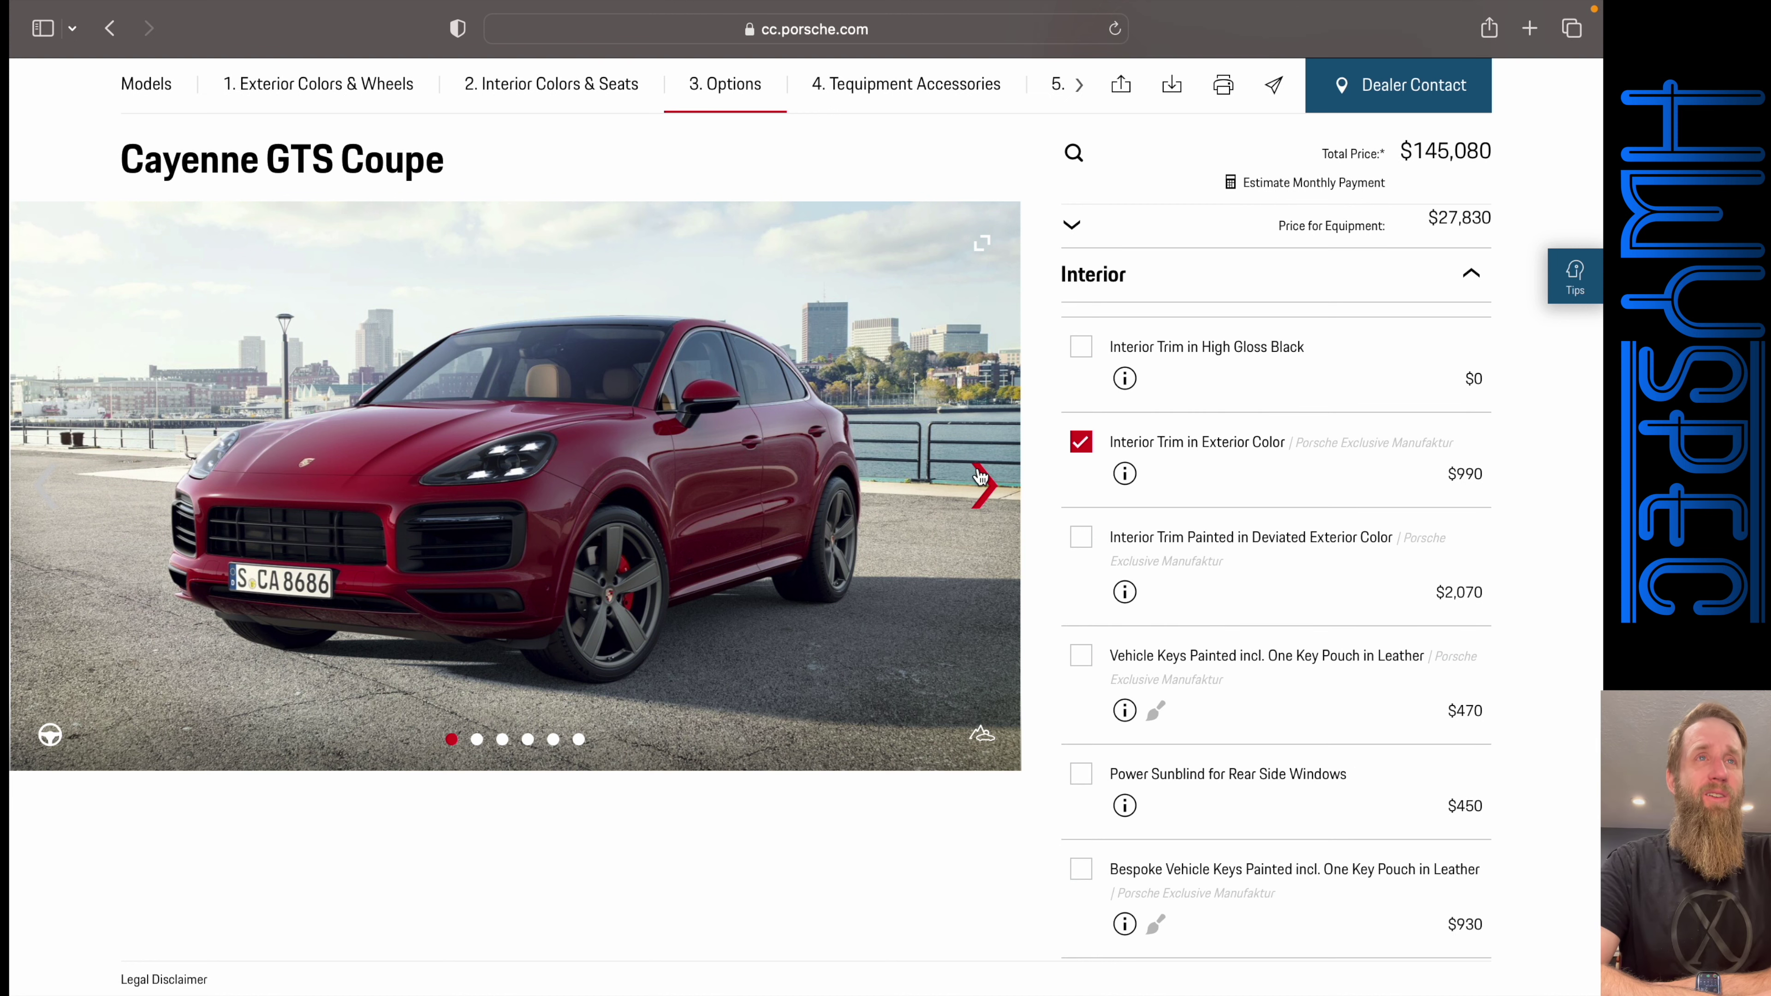
pyautogui.click(980, 476)
pyautogui.click(980, 476)
pyautogui.click(980, 476)
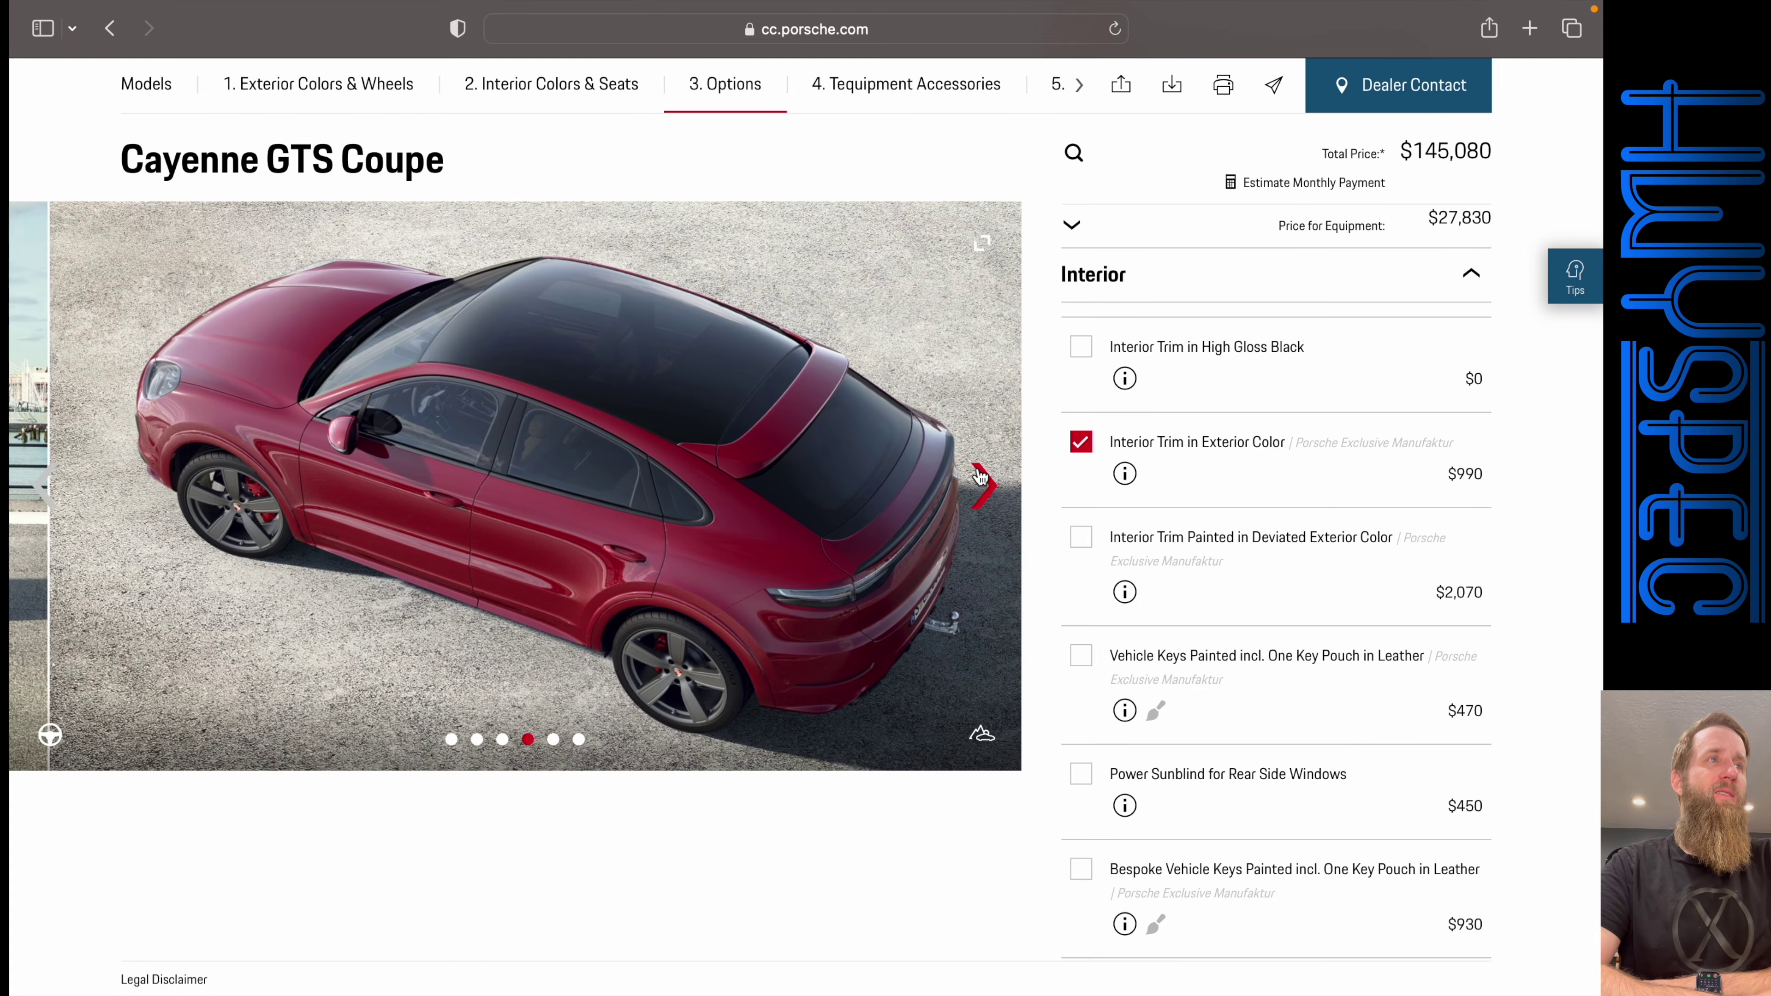
pyautogui.click(979, 476)
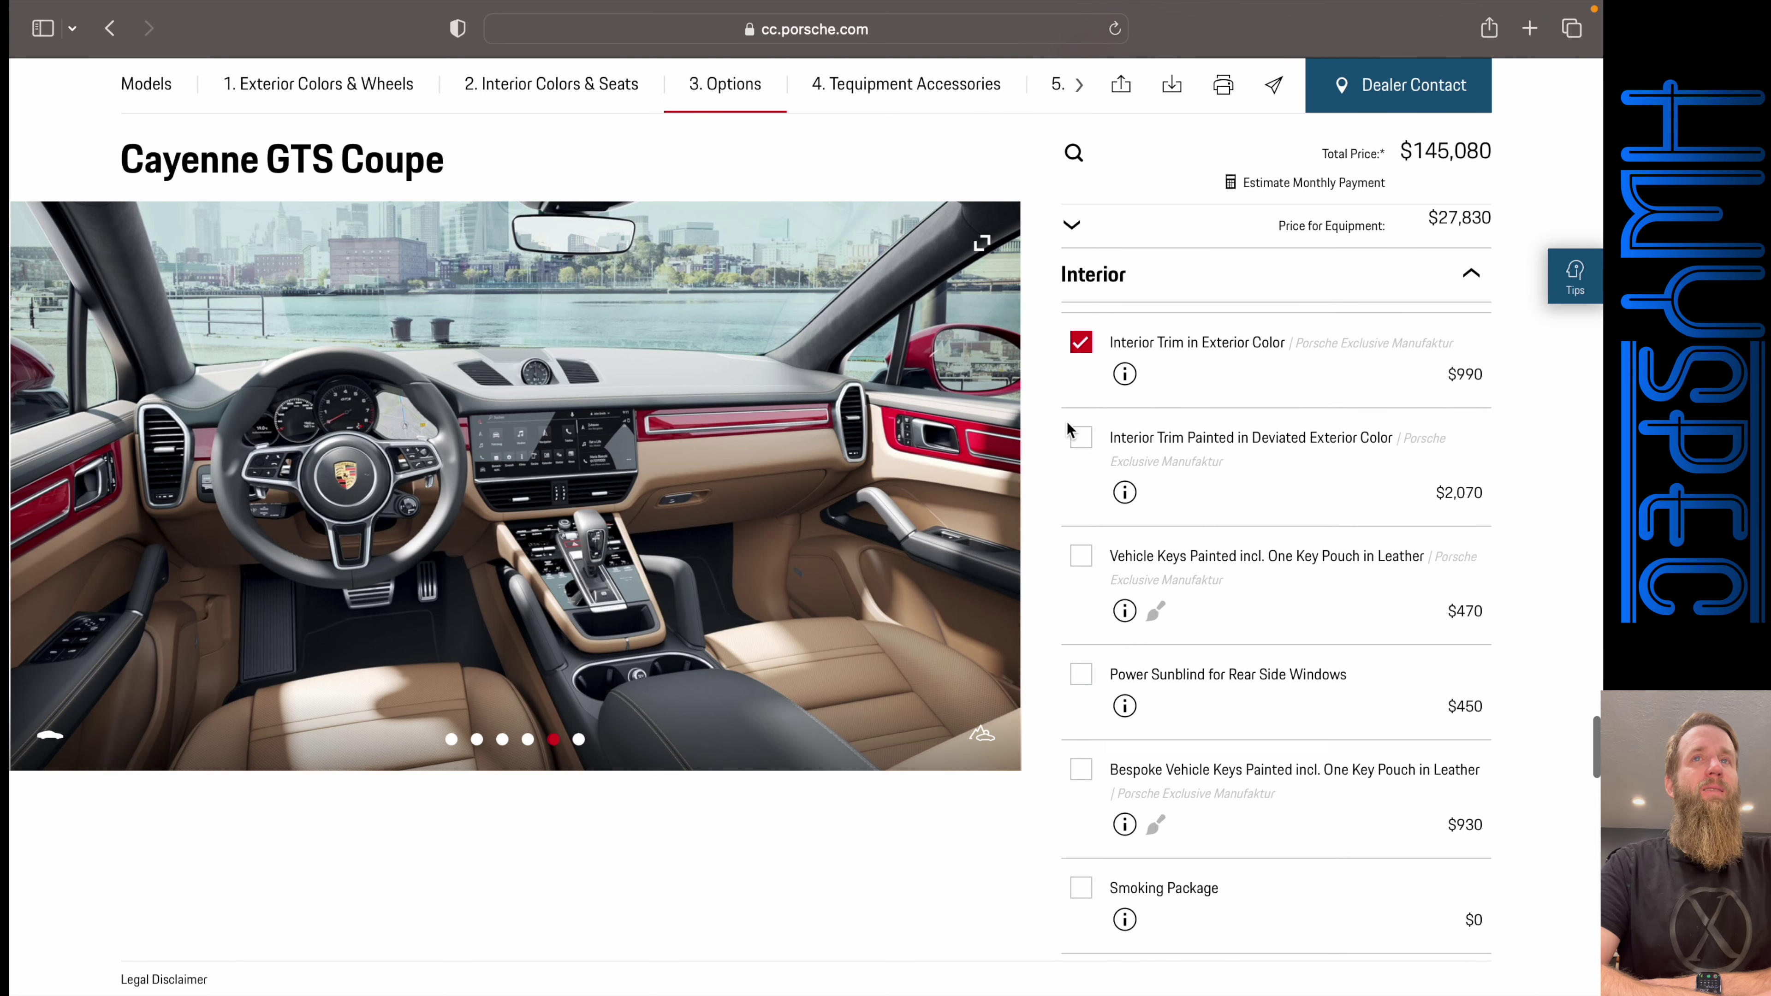
pyautogui.scroll(-1, 1083, 378)
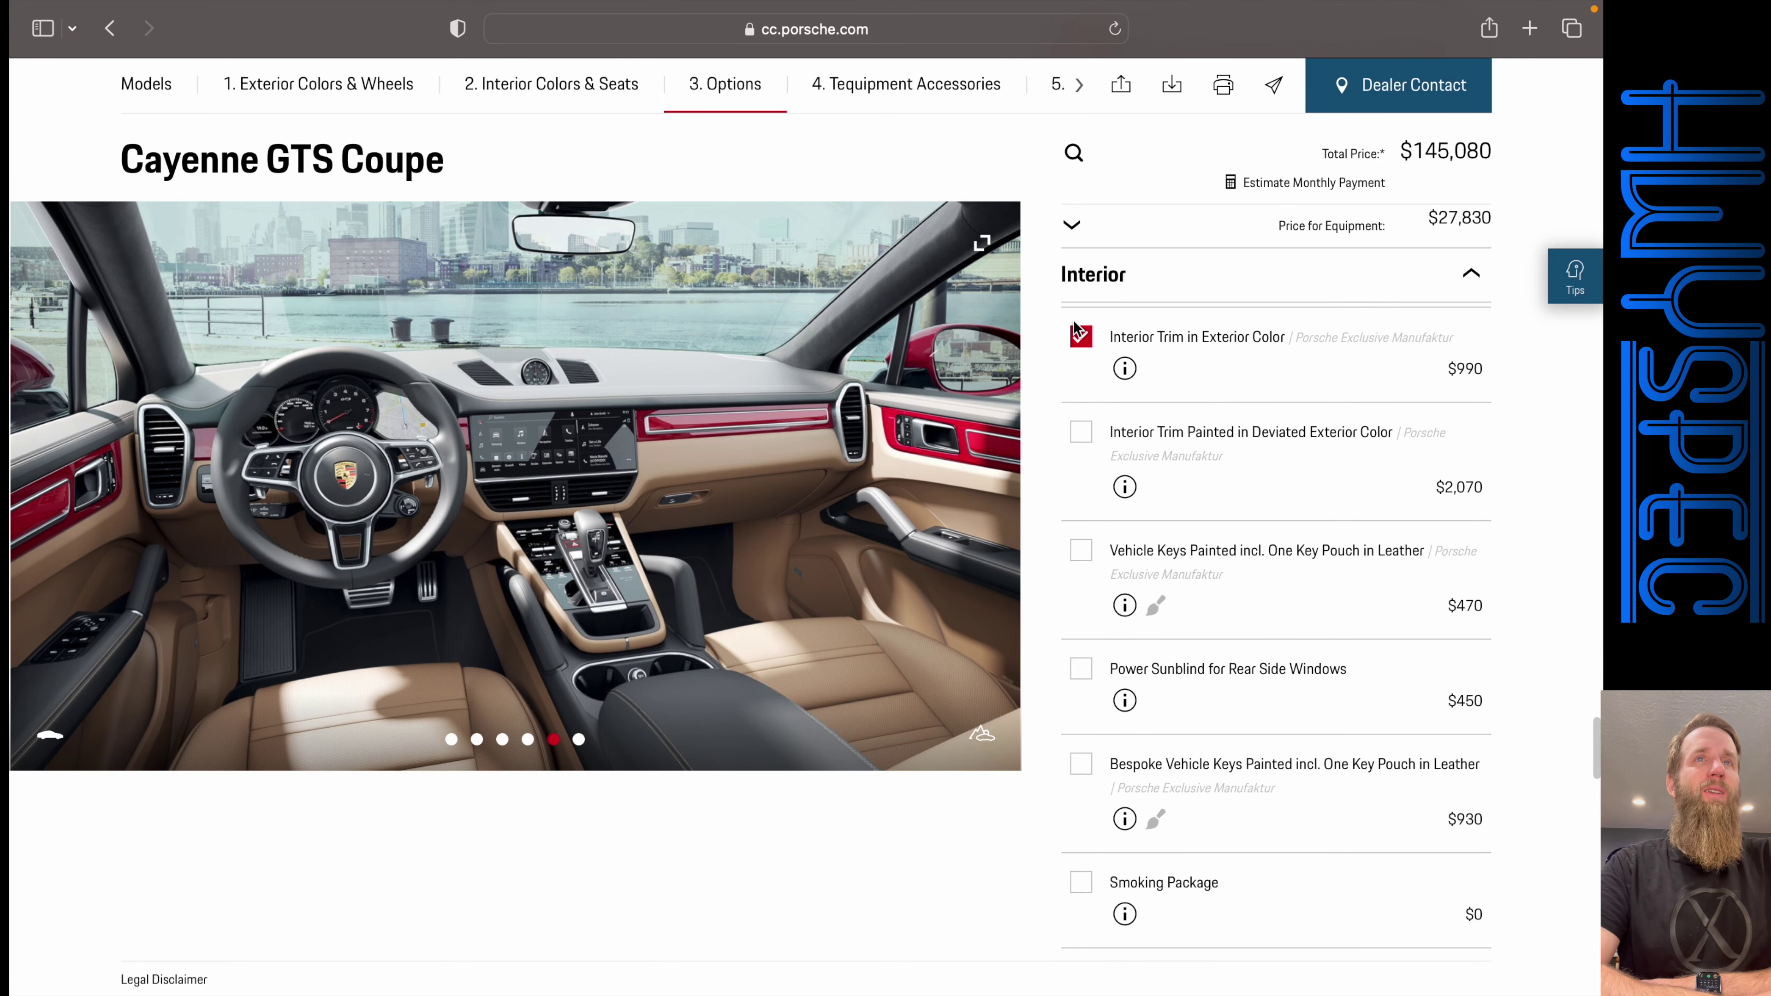
pyautogui.click(1080, 340)
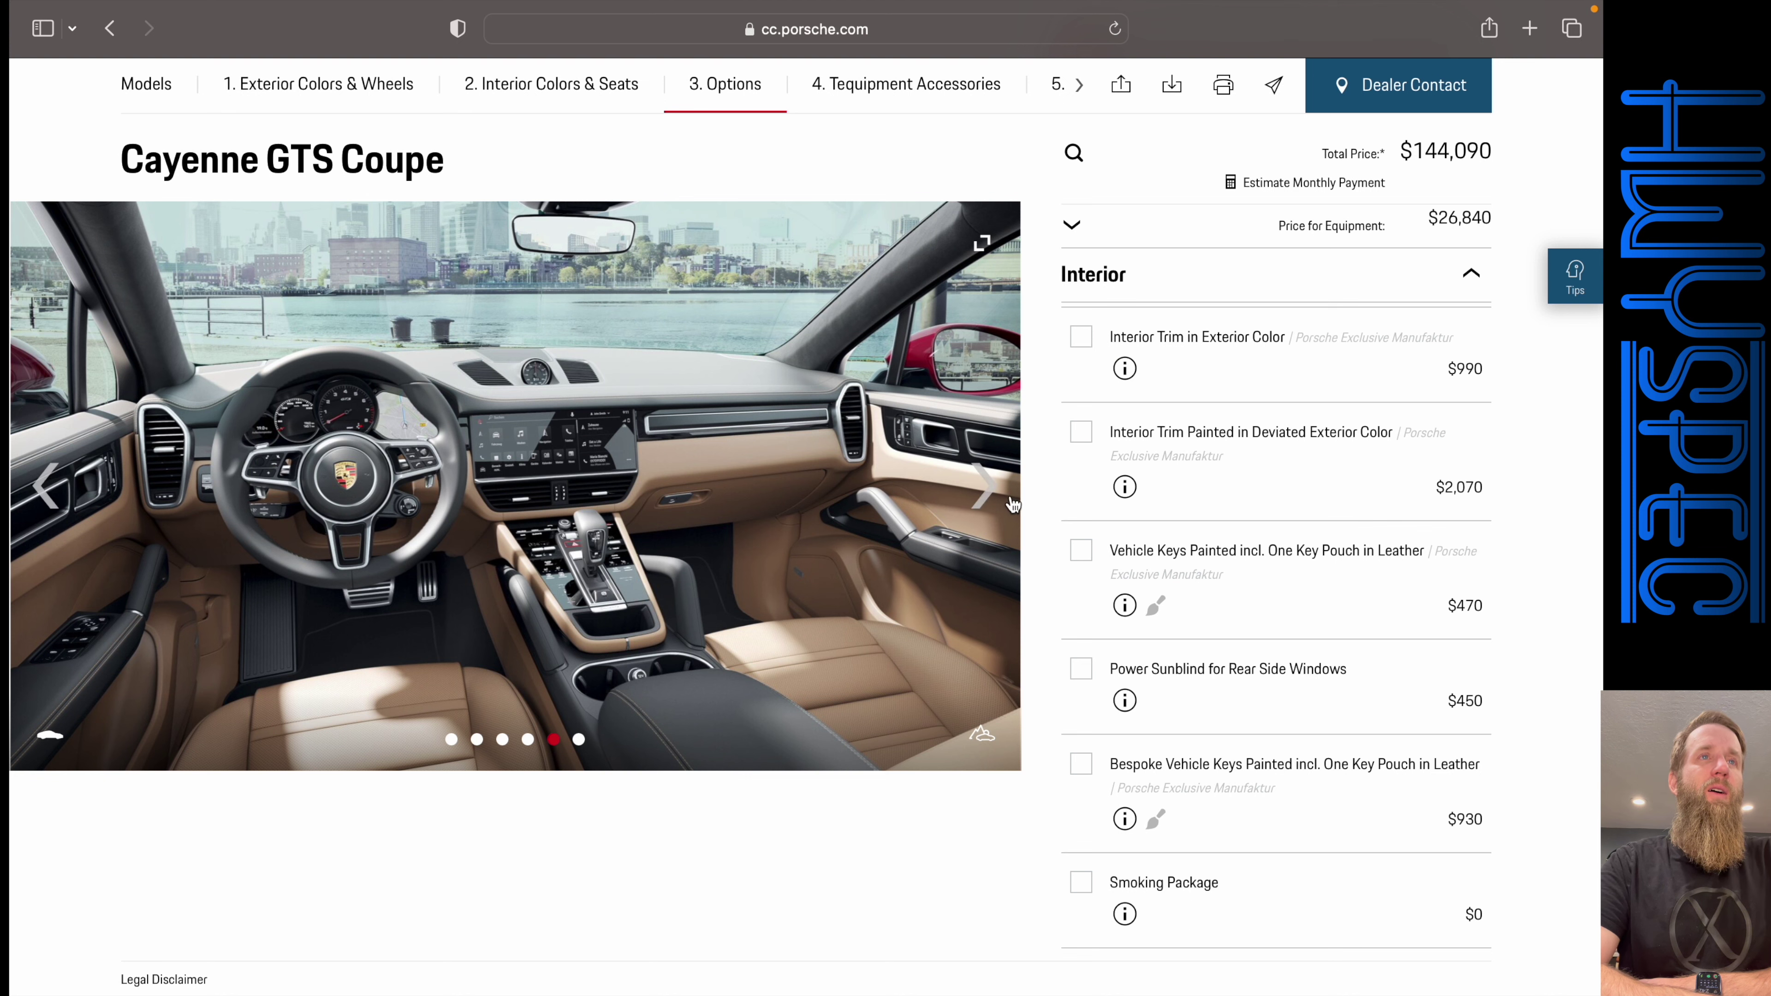
pyautogui.scroll(-5, 1181, 420)
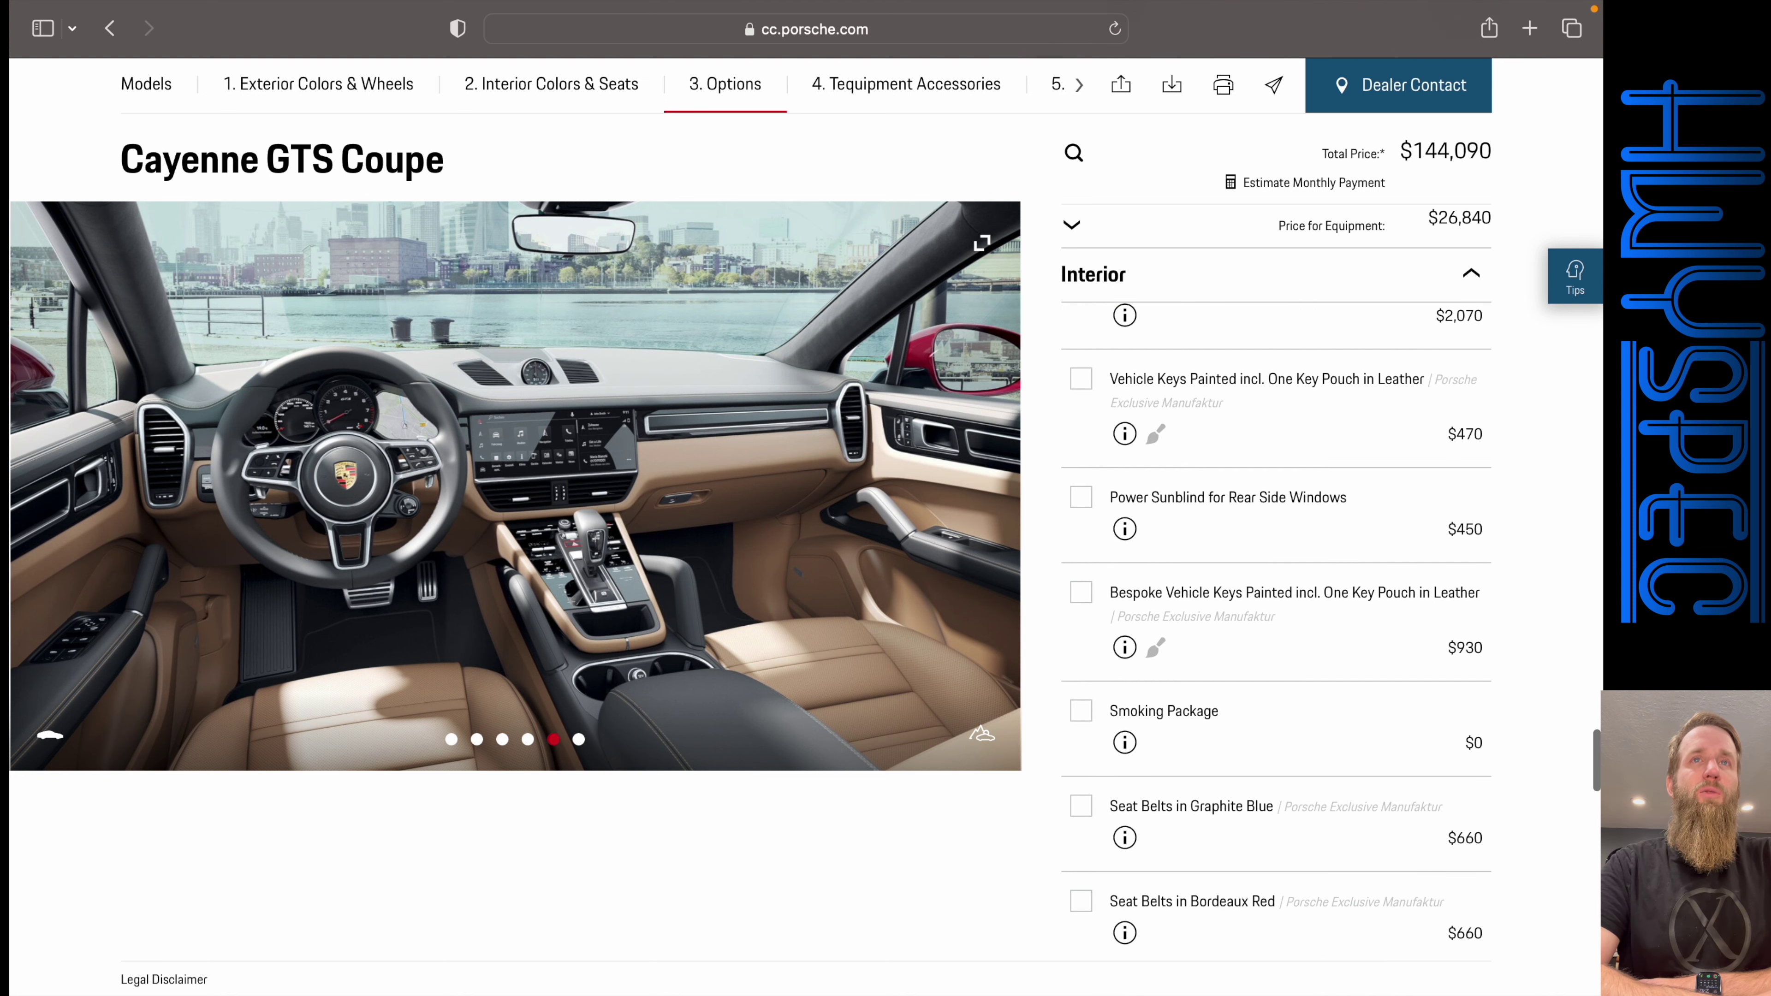
# - Add the $450 Power Sunblind for Rear Side Windows and browse the remaining Interior options
pyautogui.scroll(-1, 1180, 421)
pyautogui.click(1081, 418)
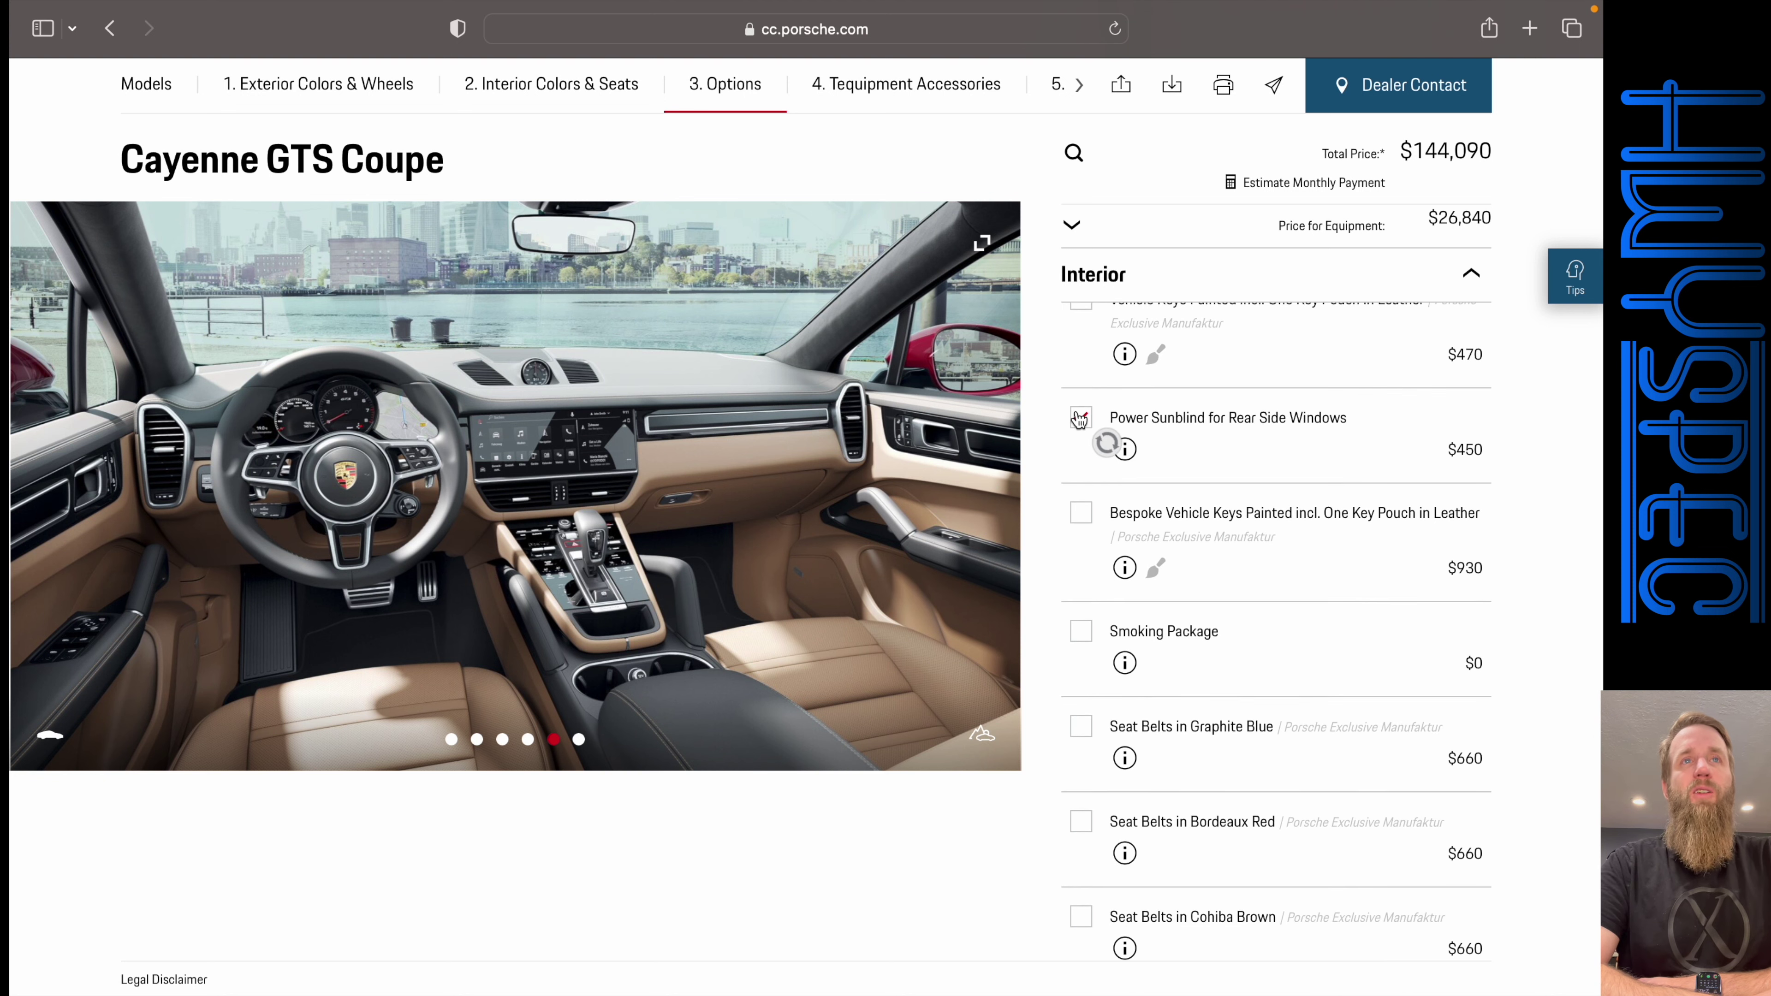
pyautogui.scroll(-7, 1178, 380)
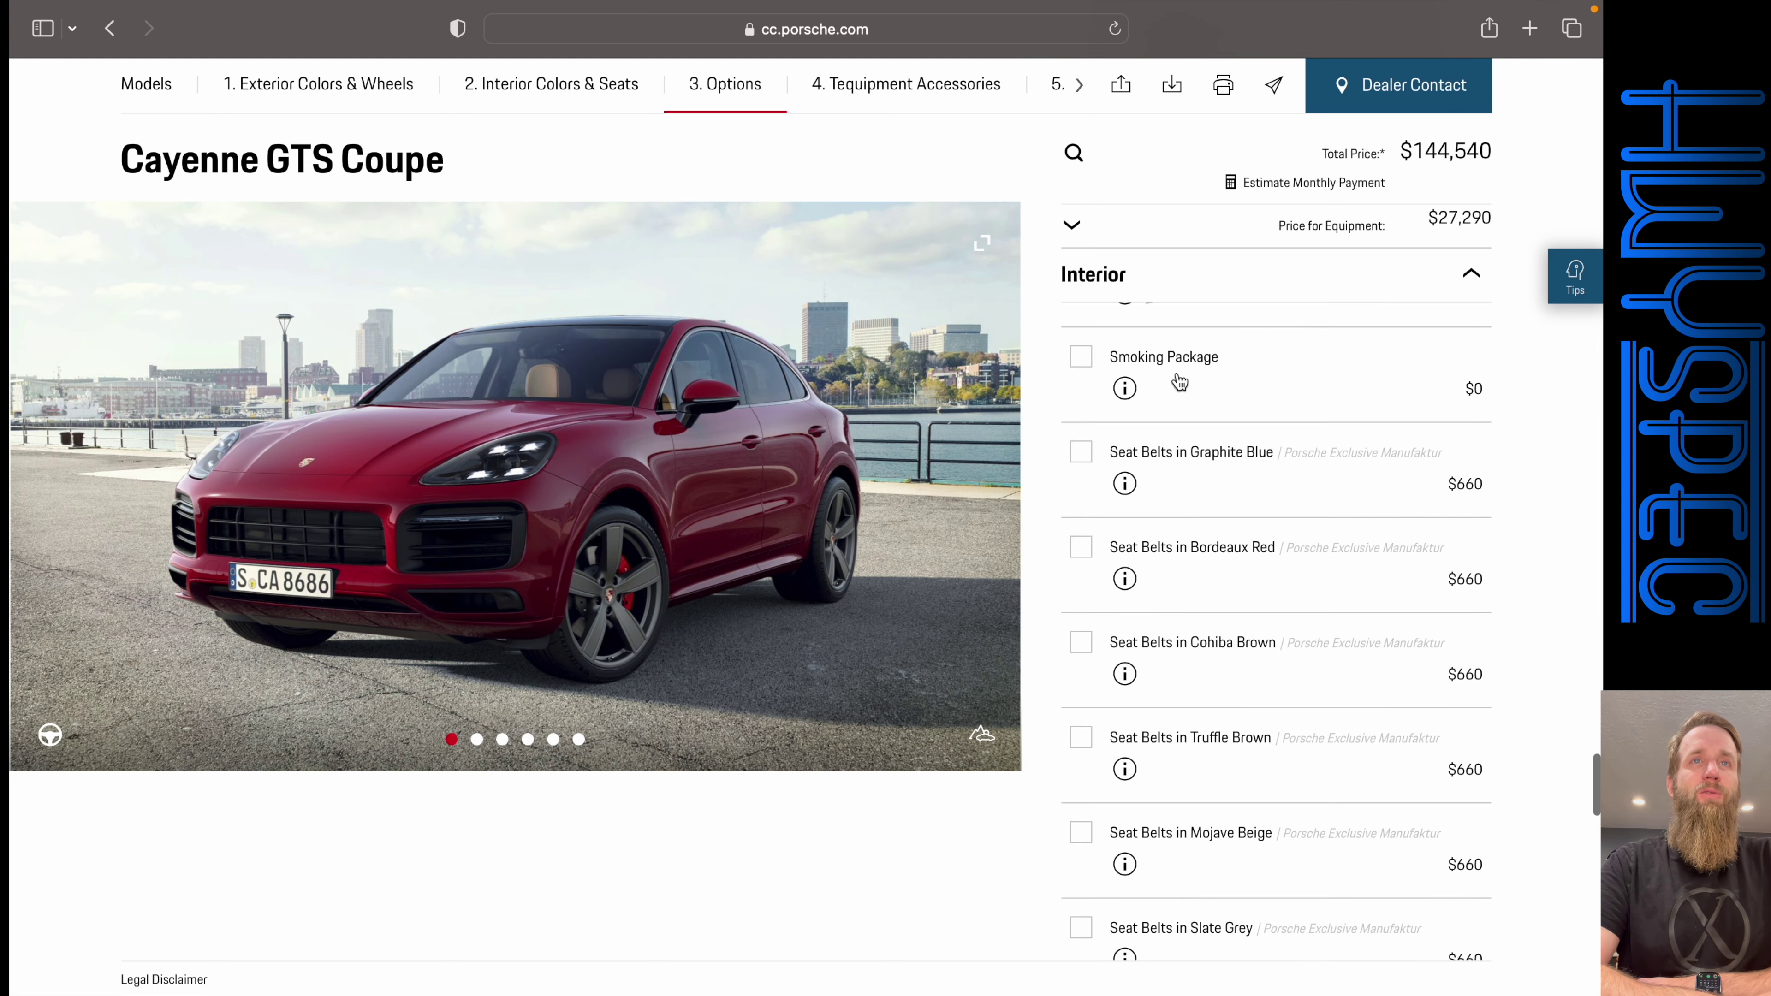
pyautogui.scroll(-7, 1177, 379)
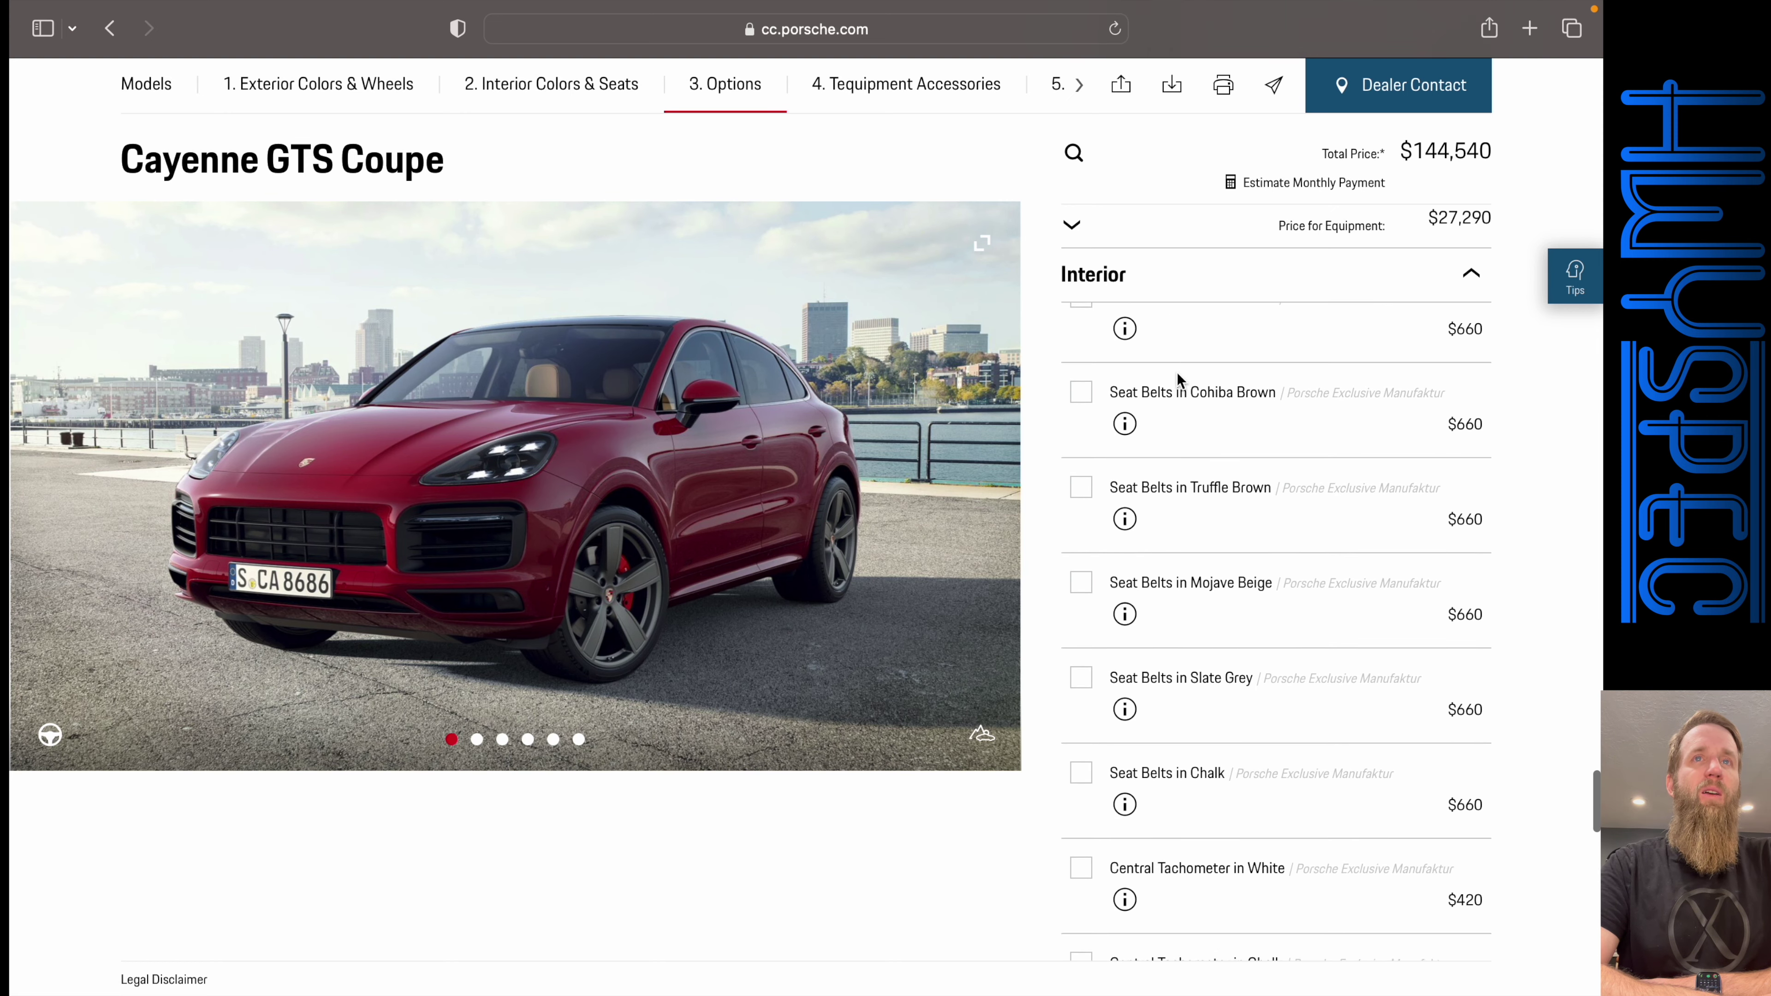
pyautogui.scroll(-4, 1178, 380)
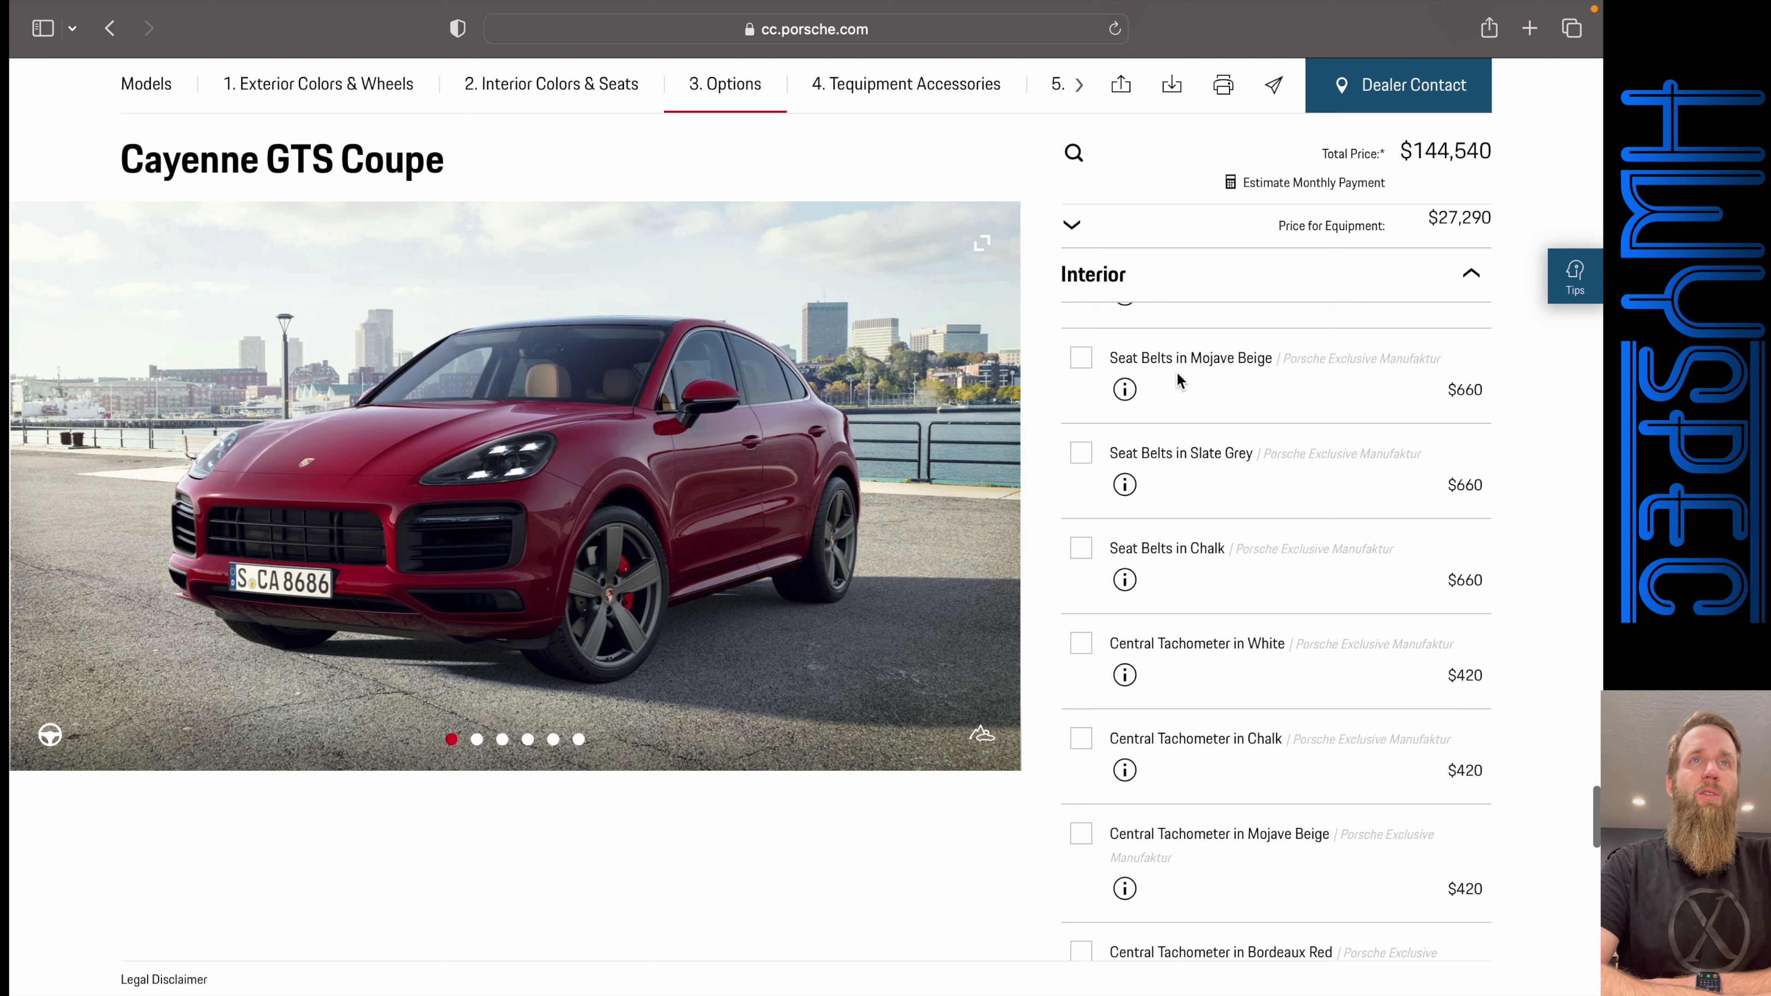
pyautogui.scroll(-6, 1177, 376)
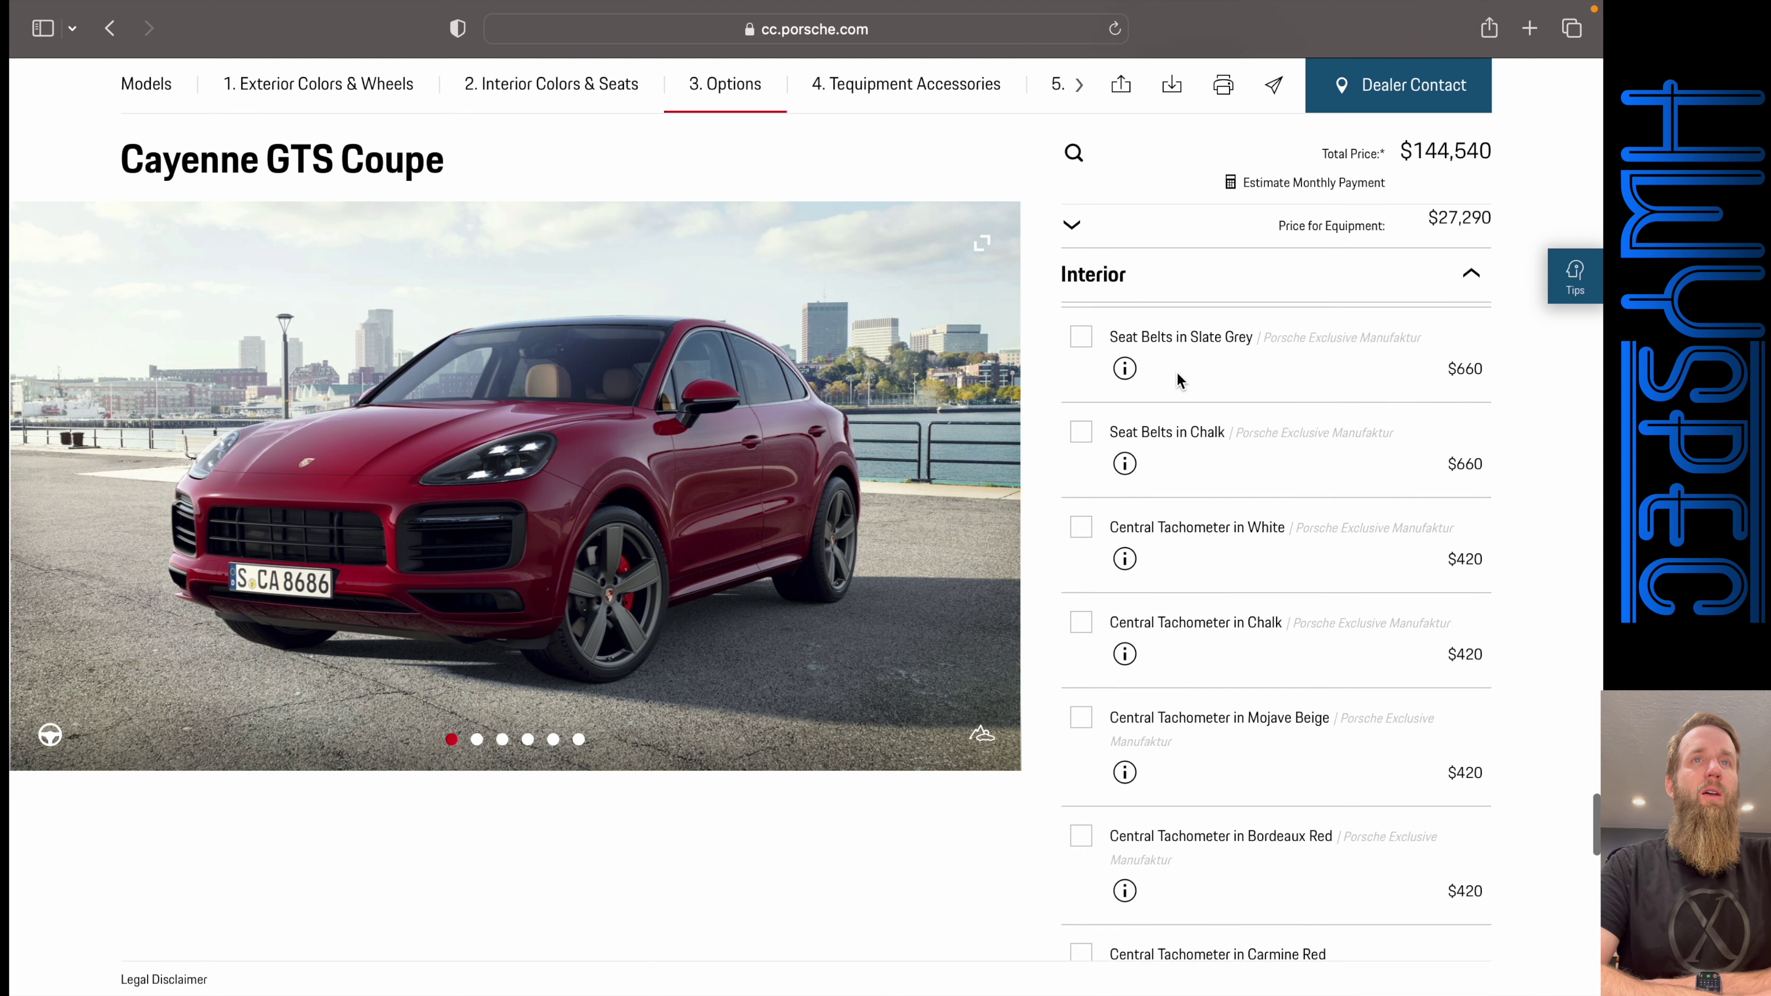
pyautogui.scroll(-5, 1177, 377)
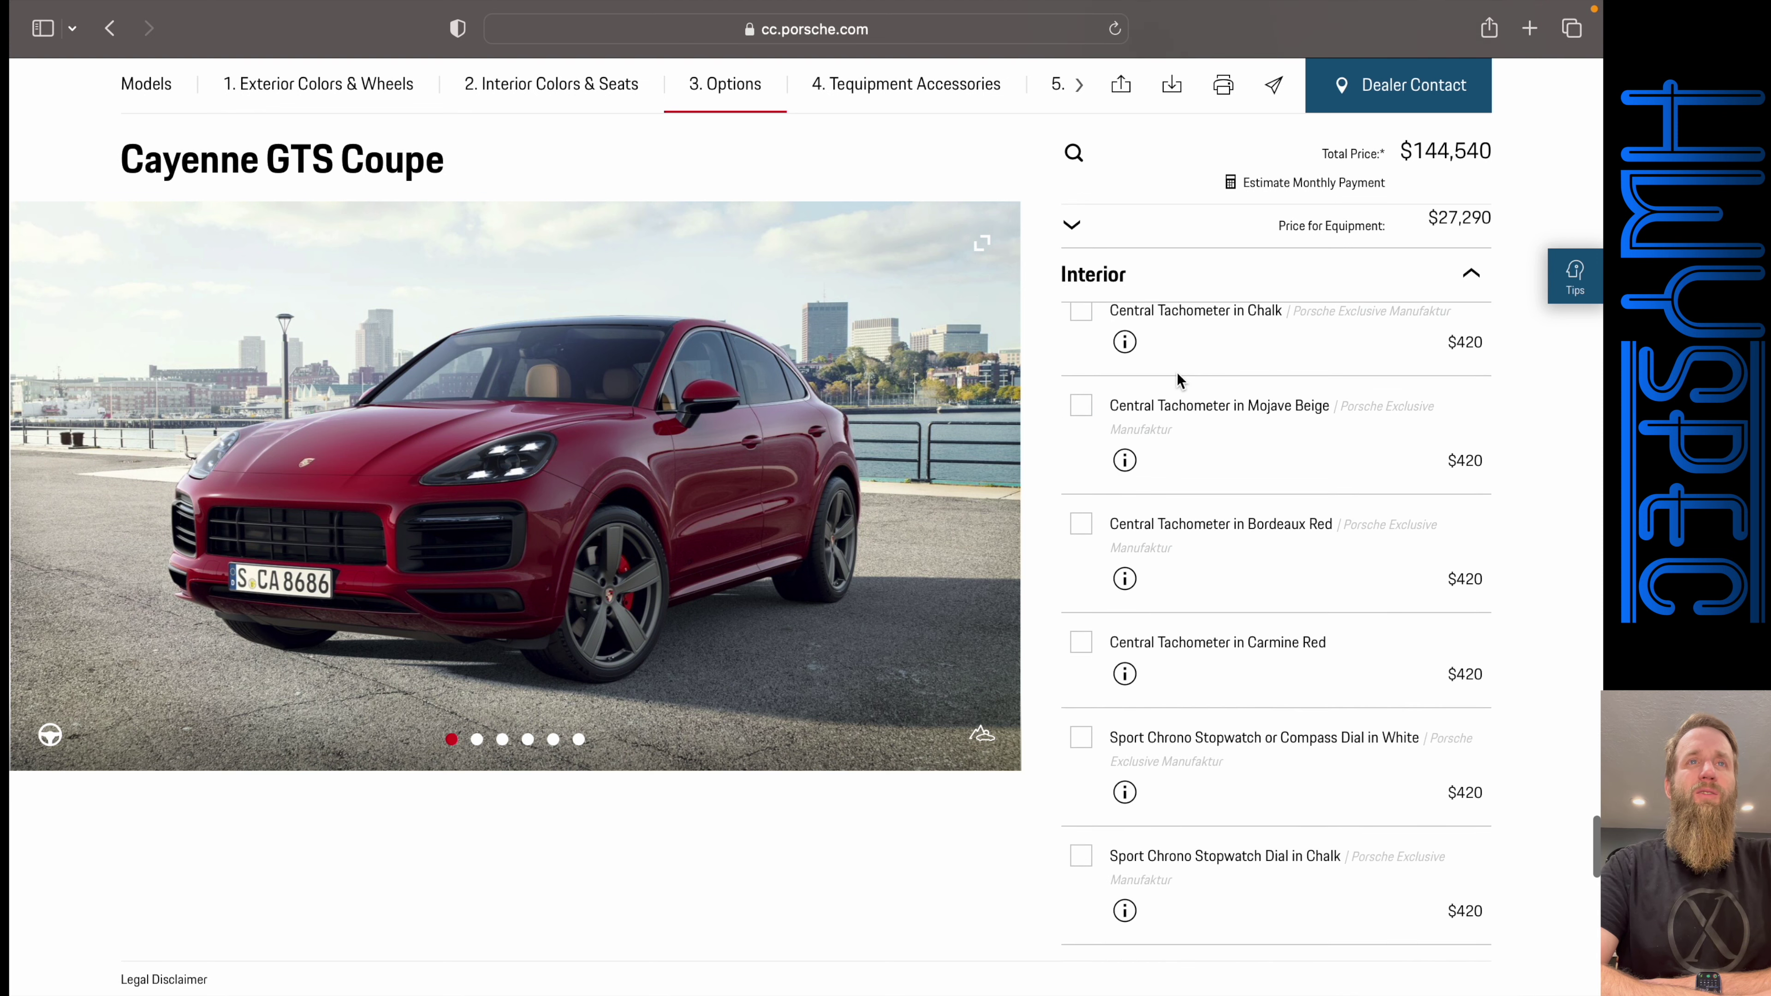
pyautogui.scroll(-2, 1177, 381)
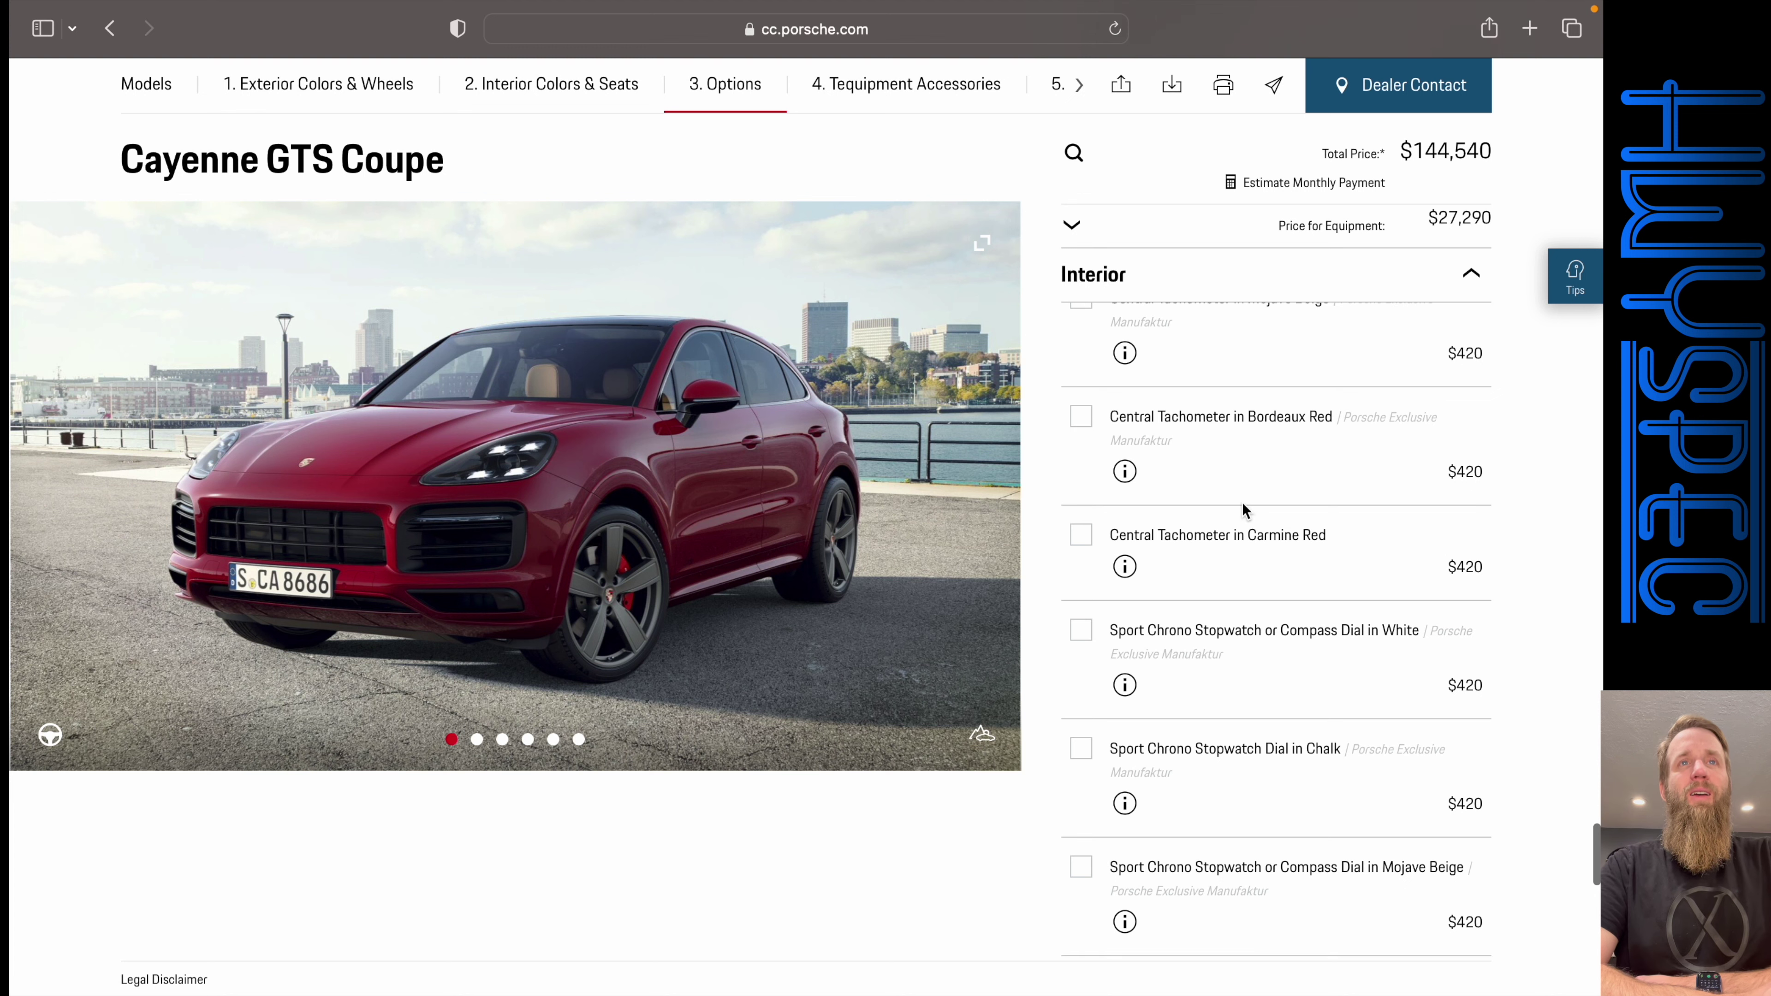
pyautogui.scroll(-10, 1204, 325)
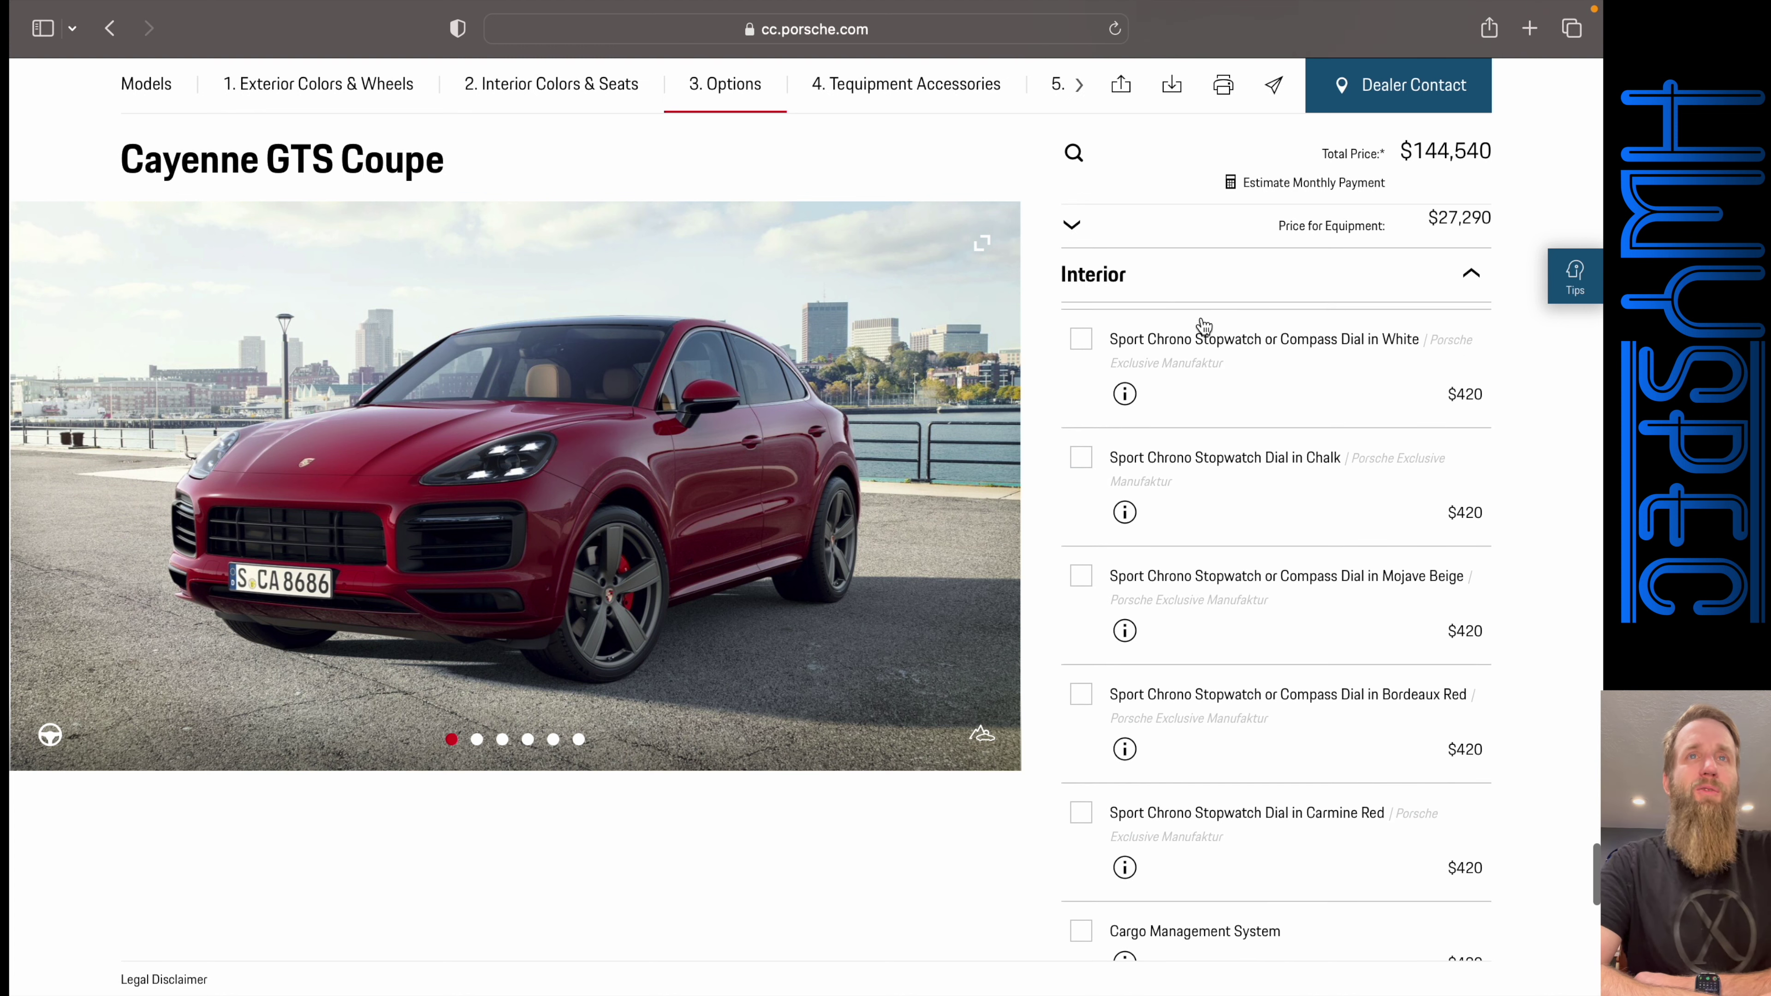
pyautogui.scroll(-3, 1203, 325)
pyautogui.scroll(4, 1203, 325)
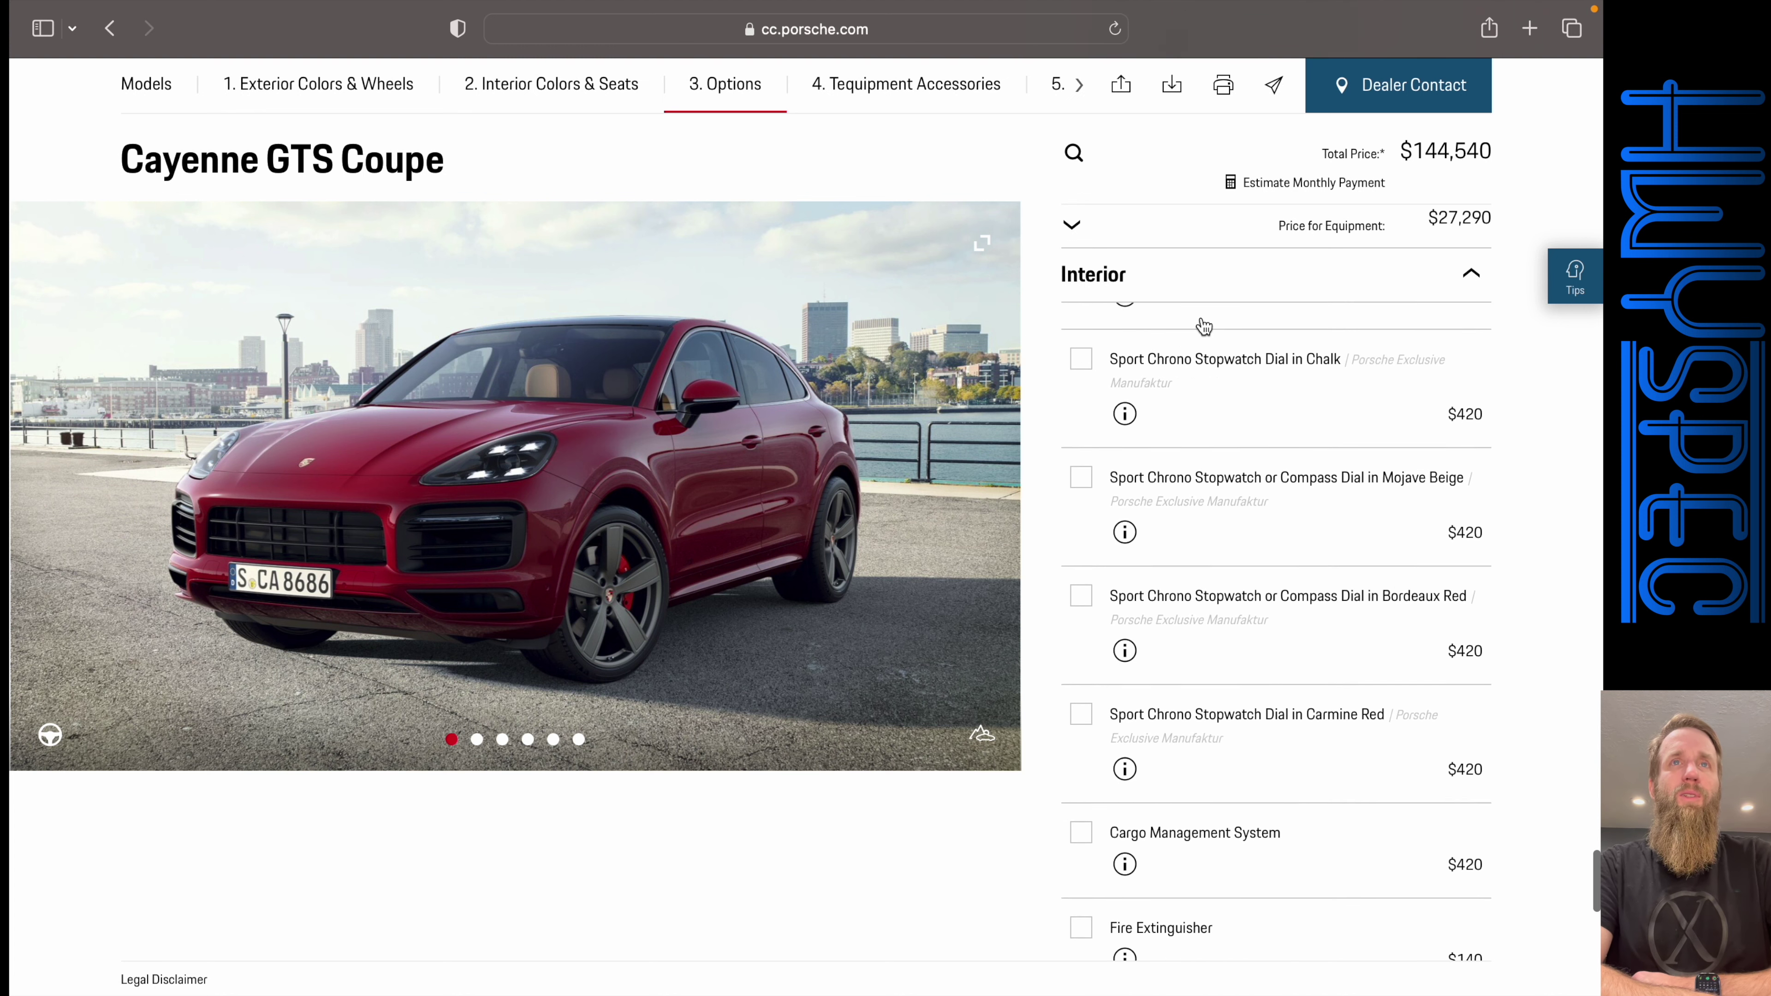
pyautogui.scroll(-6, 1203, 325)
pyautogui.scroll(-5, 1204, 326)
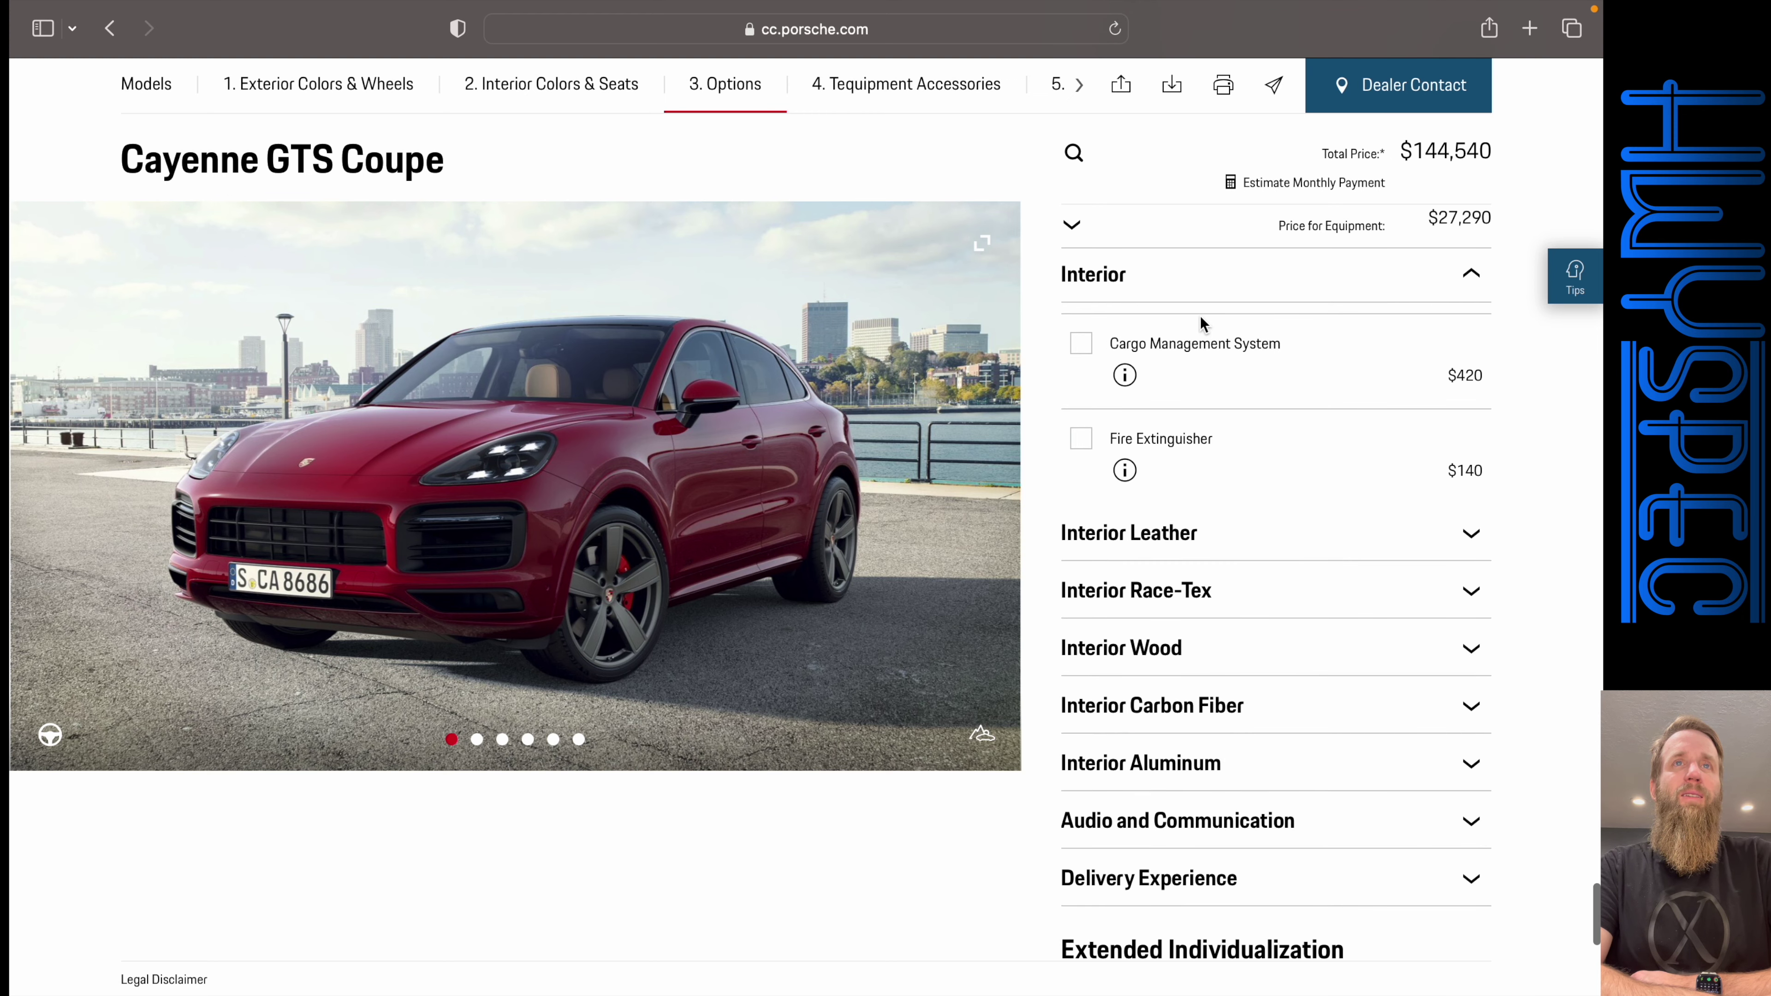
pyautogui.scroll(-1, 1199, 315)
pyautogui.scroll(-2, 1199, 316)
# - Try the $1,190 Interior Trim in Leather on the interior photos, then remove it
pyautogui.click(1195, 342)
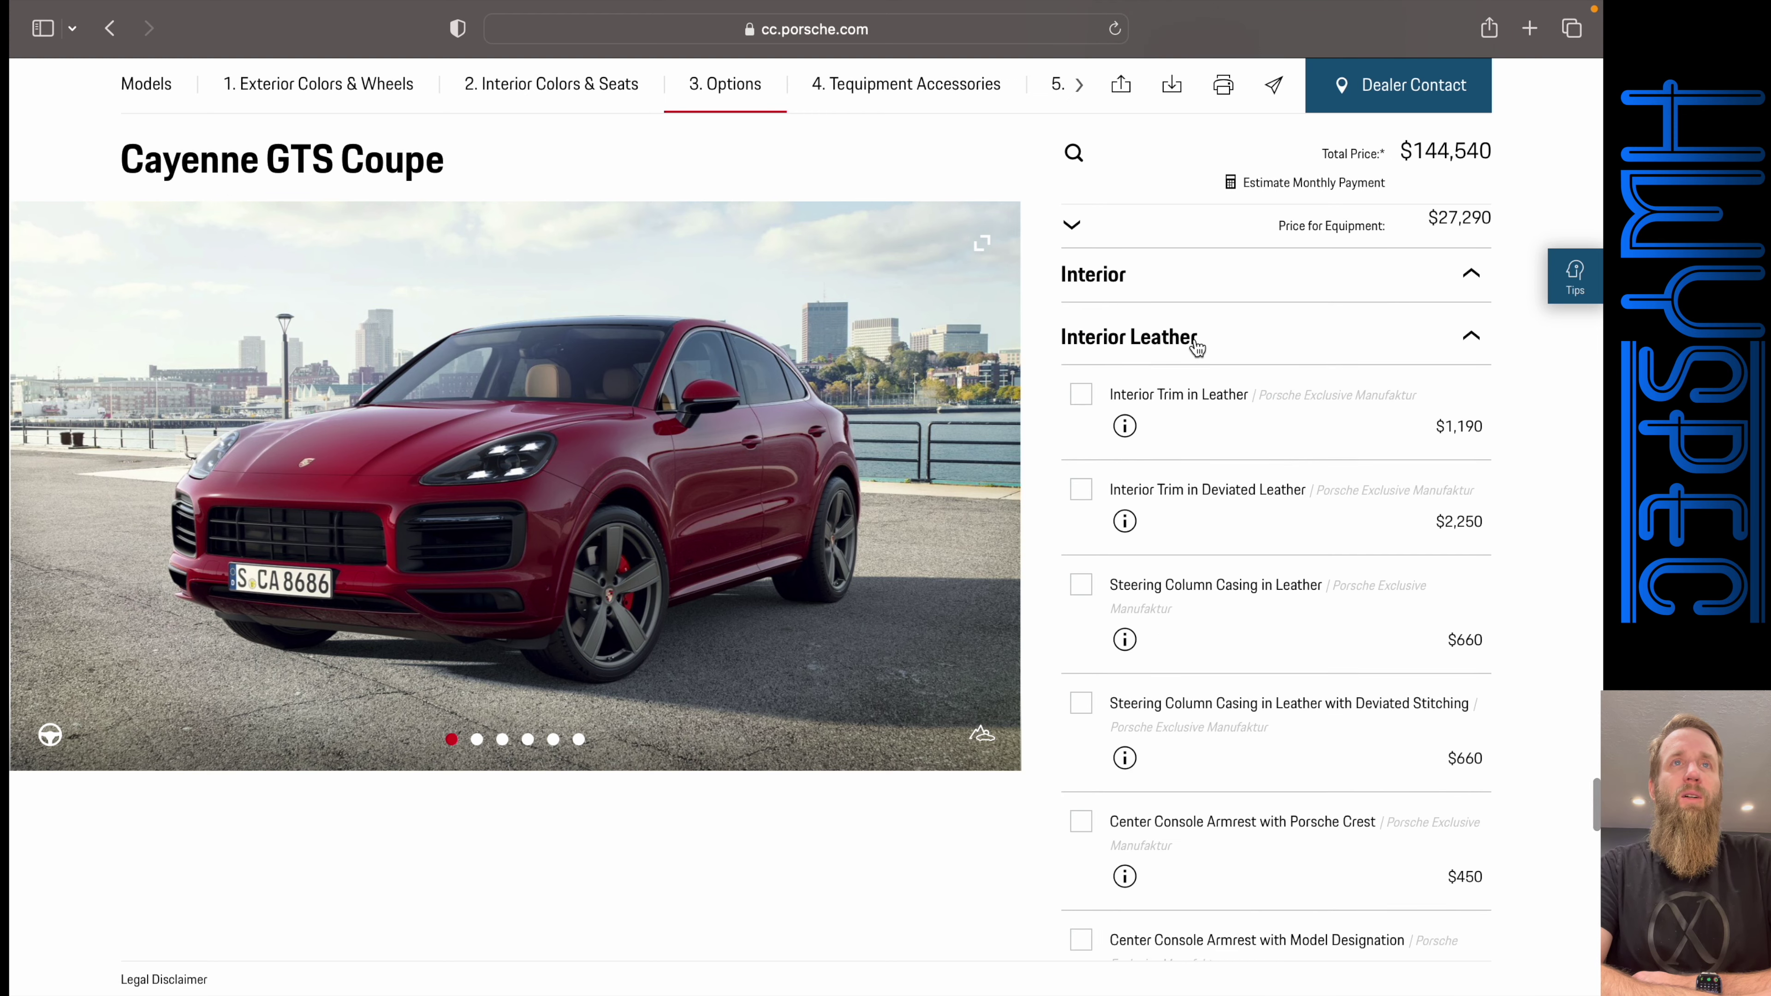
pyautogui.scroll(-3, 1219, 298)
pyautogui.scroll(2, 1216, 300)
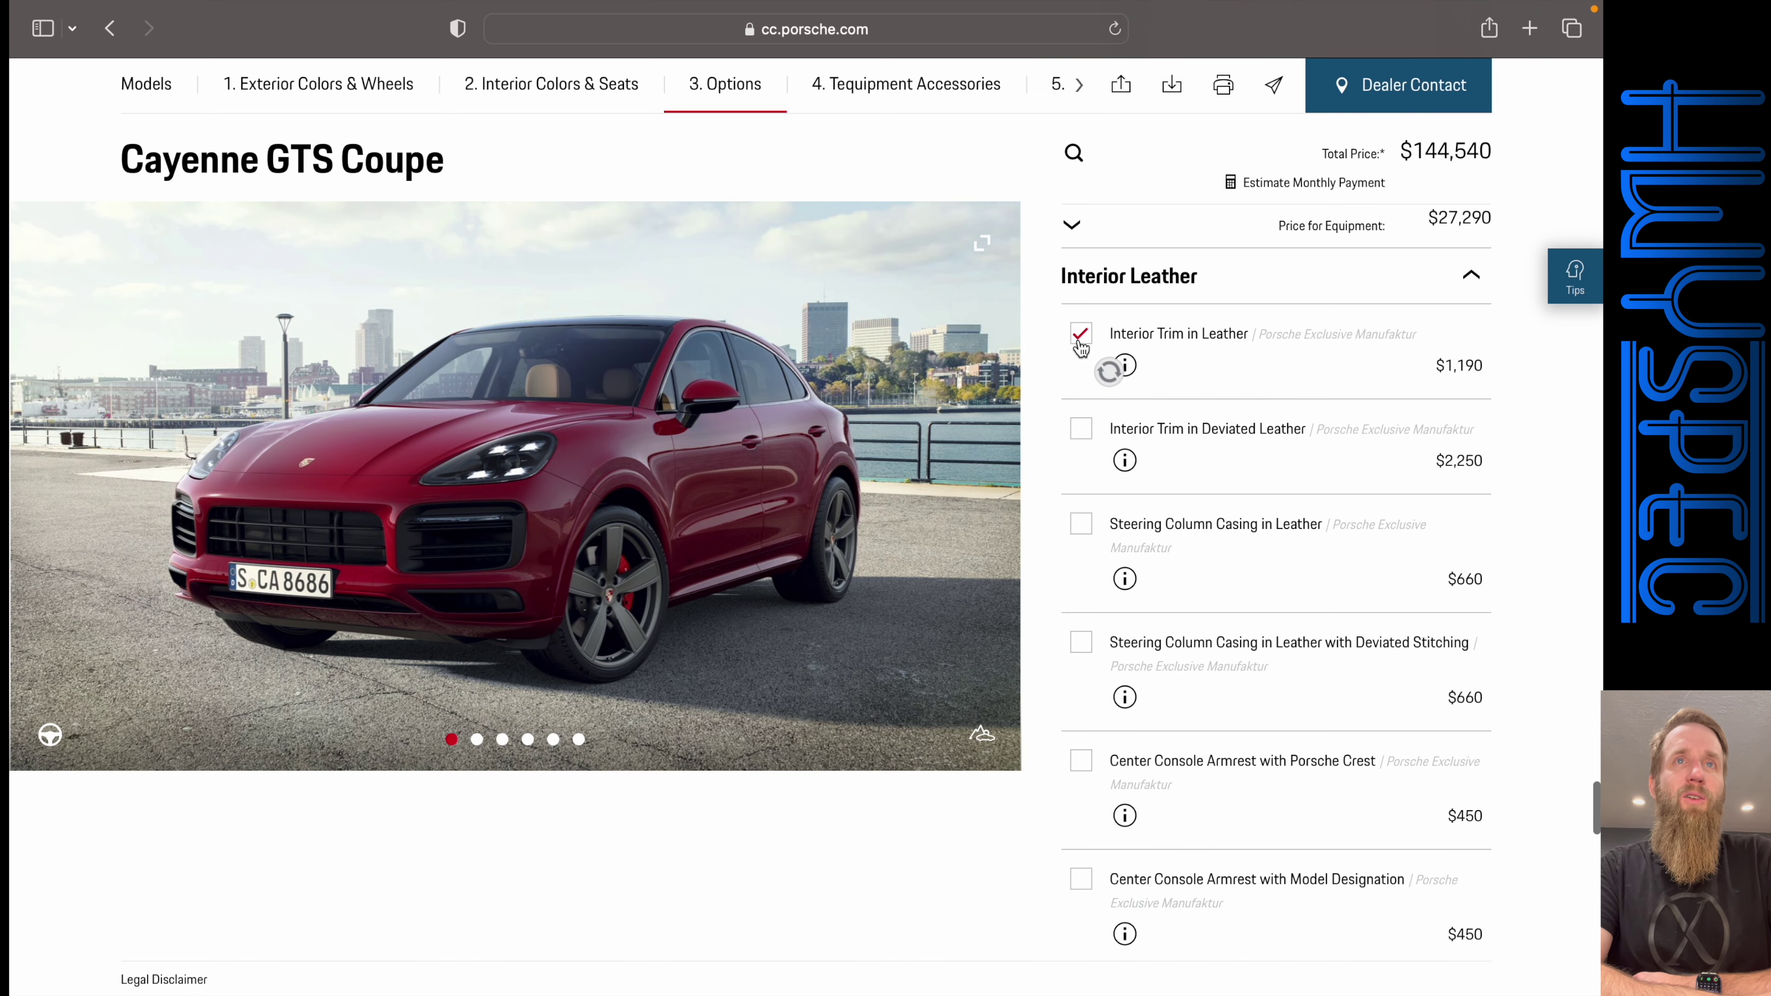
pyautogui.click(1080, 333)
pyautogui.click(989, 486)
pyautogui.click(989, 486)
pyautogui.click(988, 486)
pyautogui.click(988, 486)
pyautogui.click(989, 486)
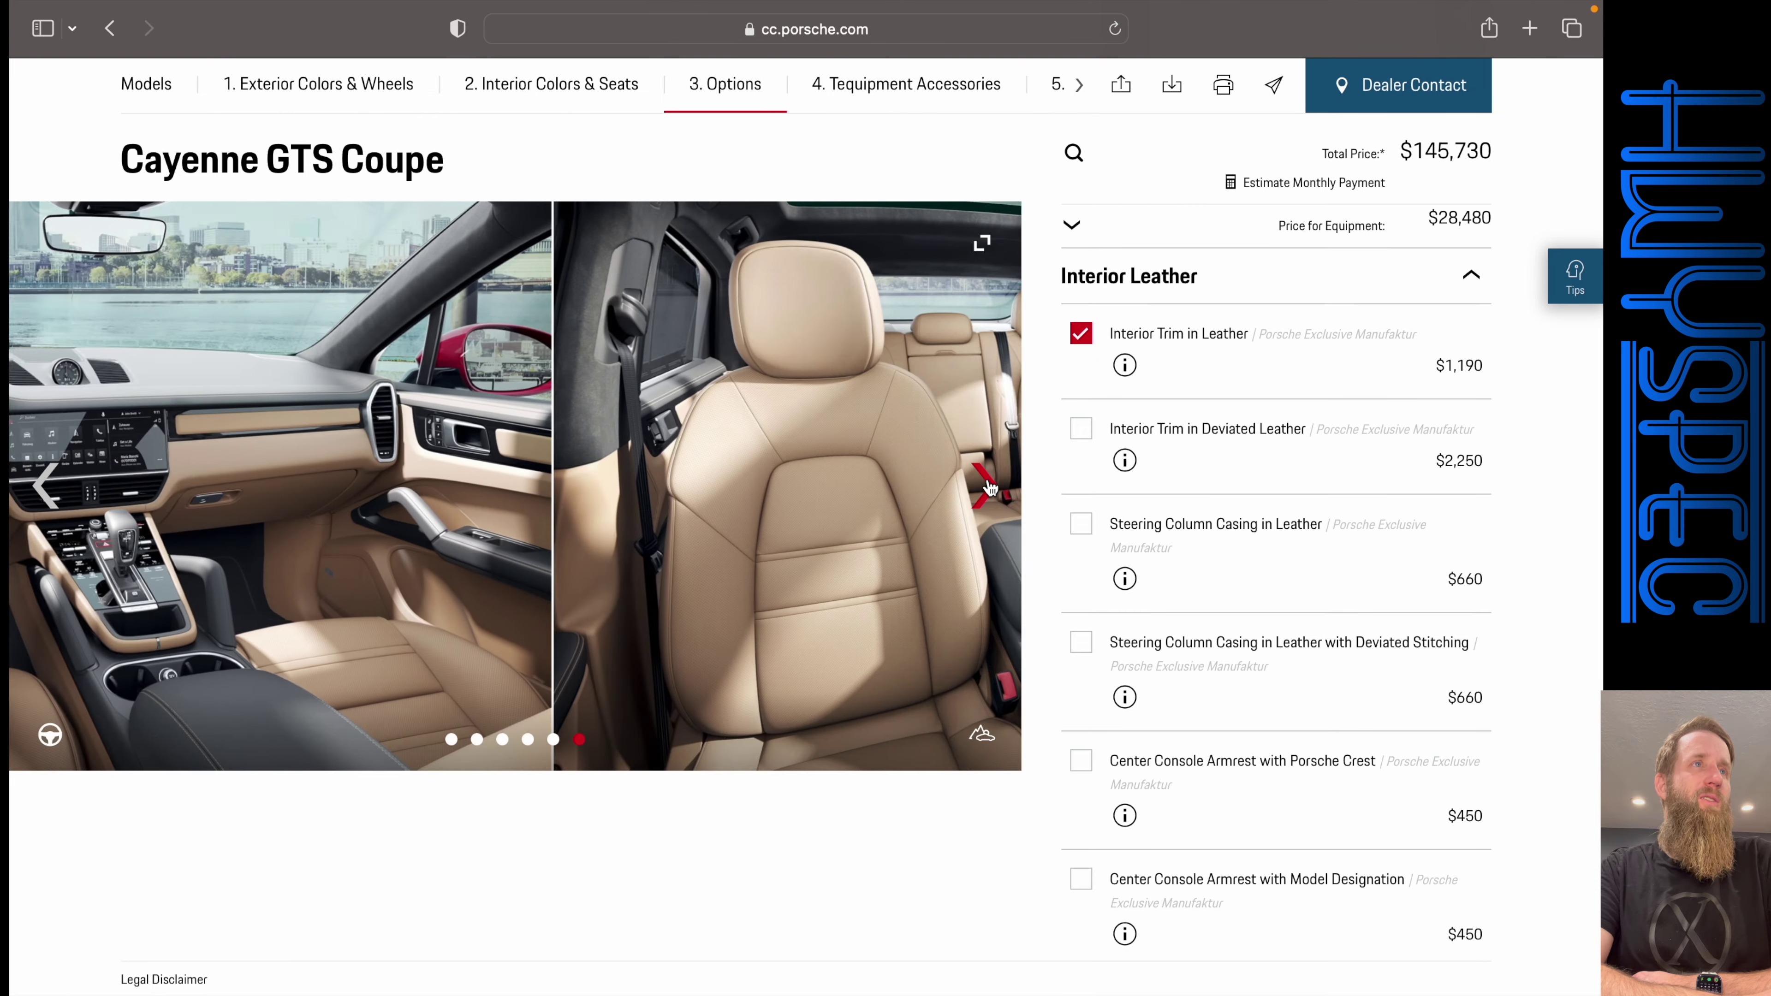
pyautogui.click(52, 491)
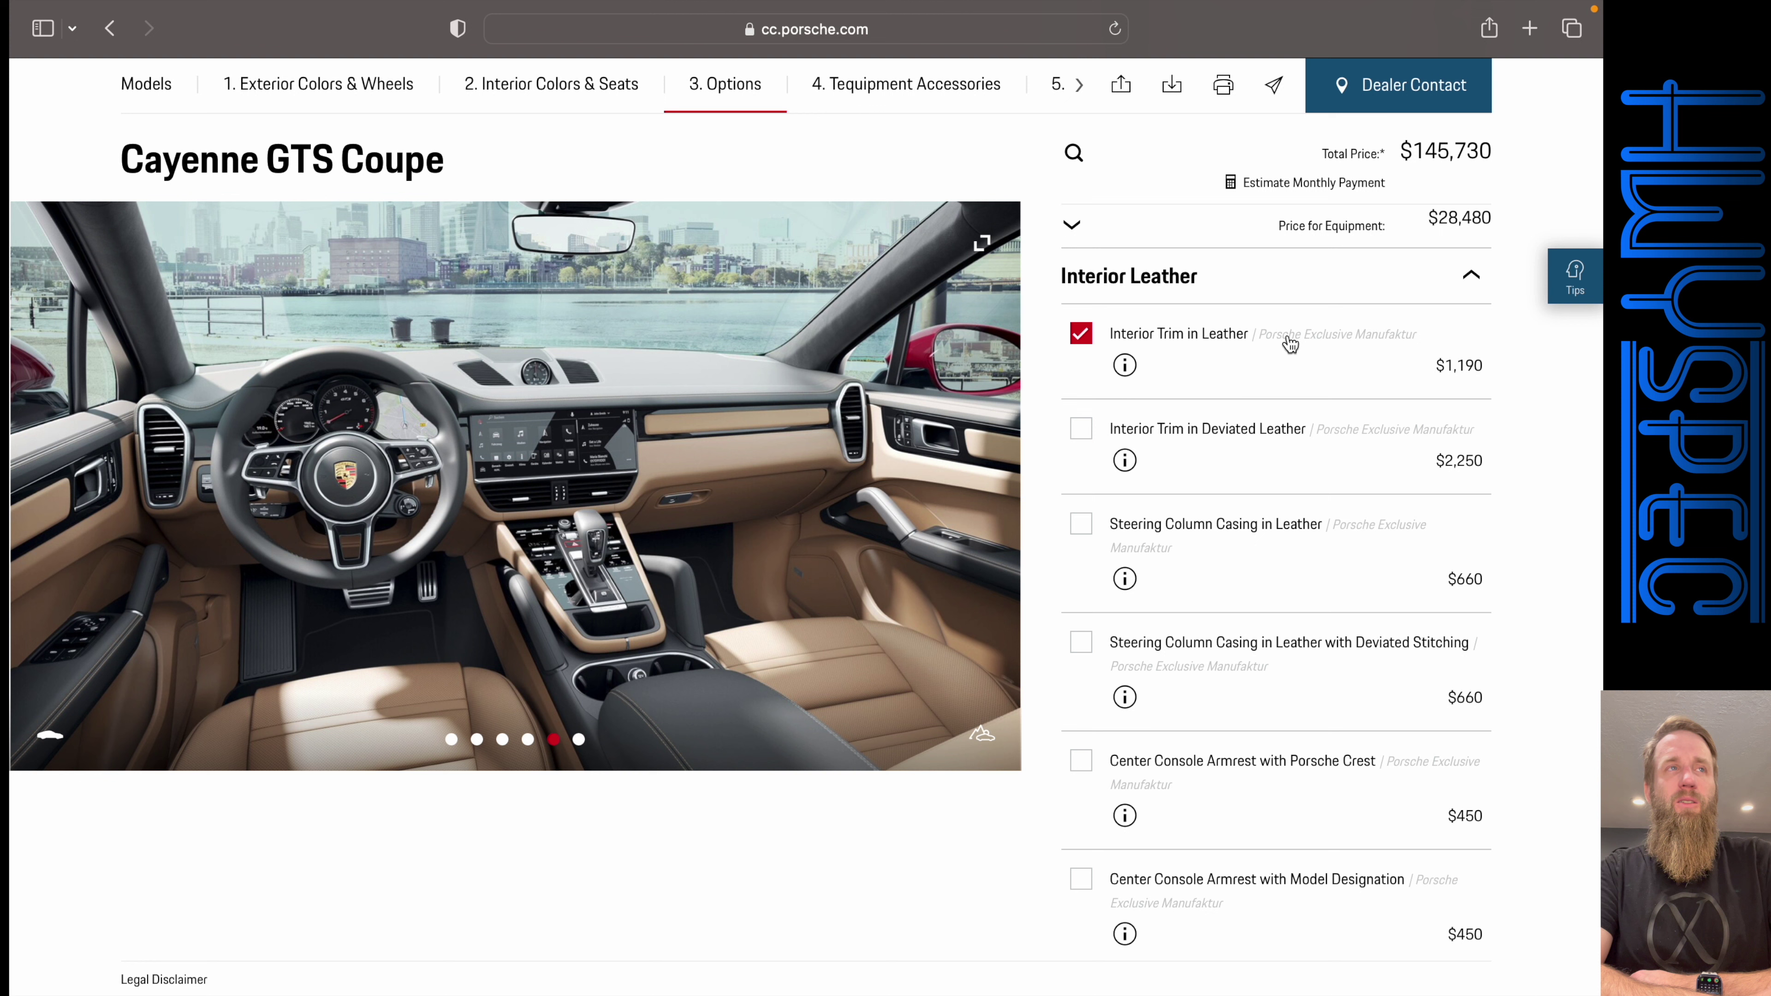
pyautogui.click(1080, 335)
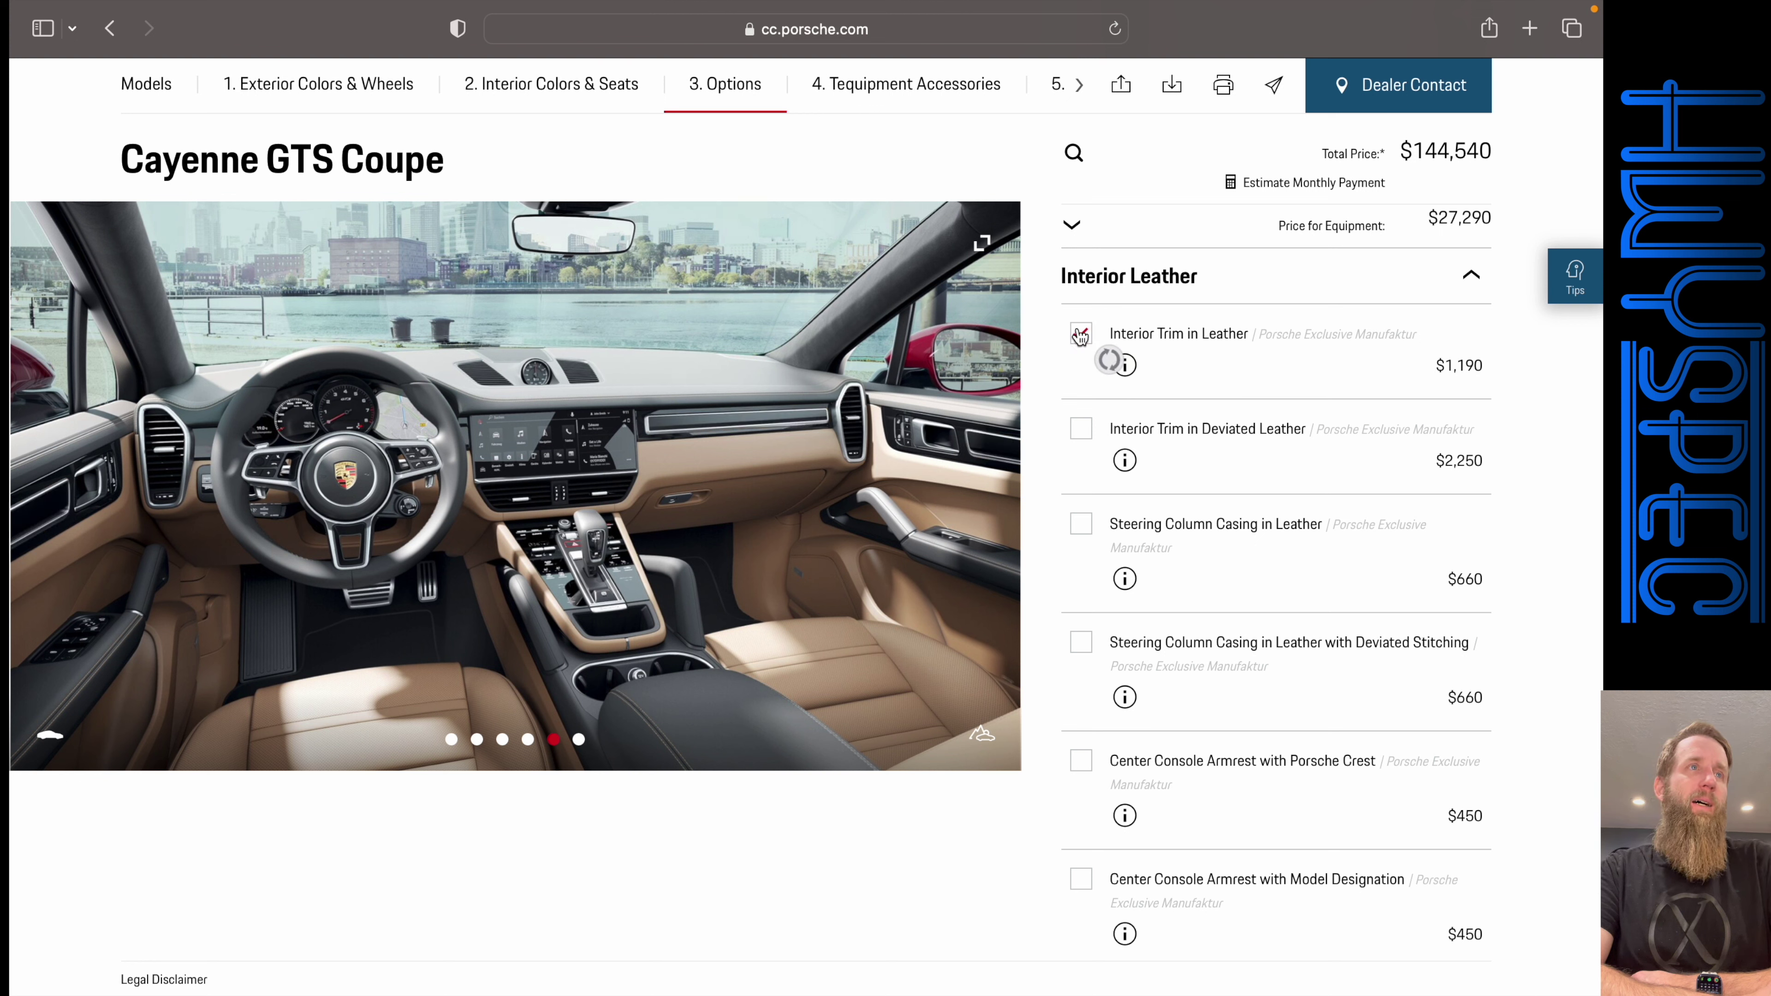
pyautogui.scroll(-5, 1335, 311)
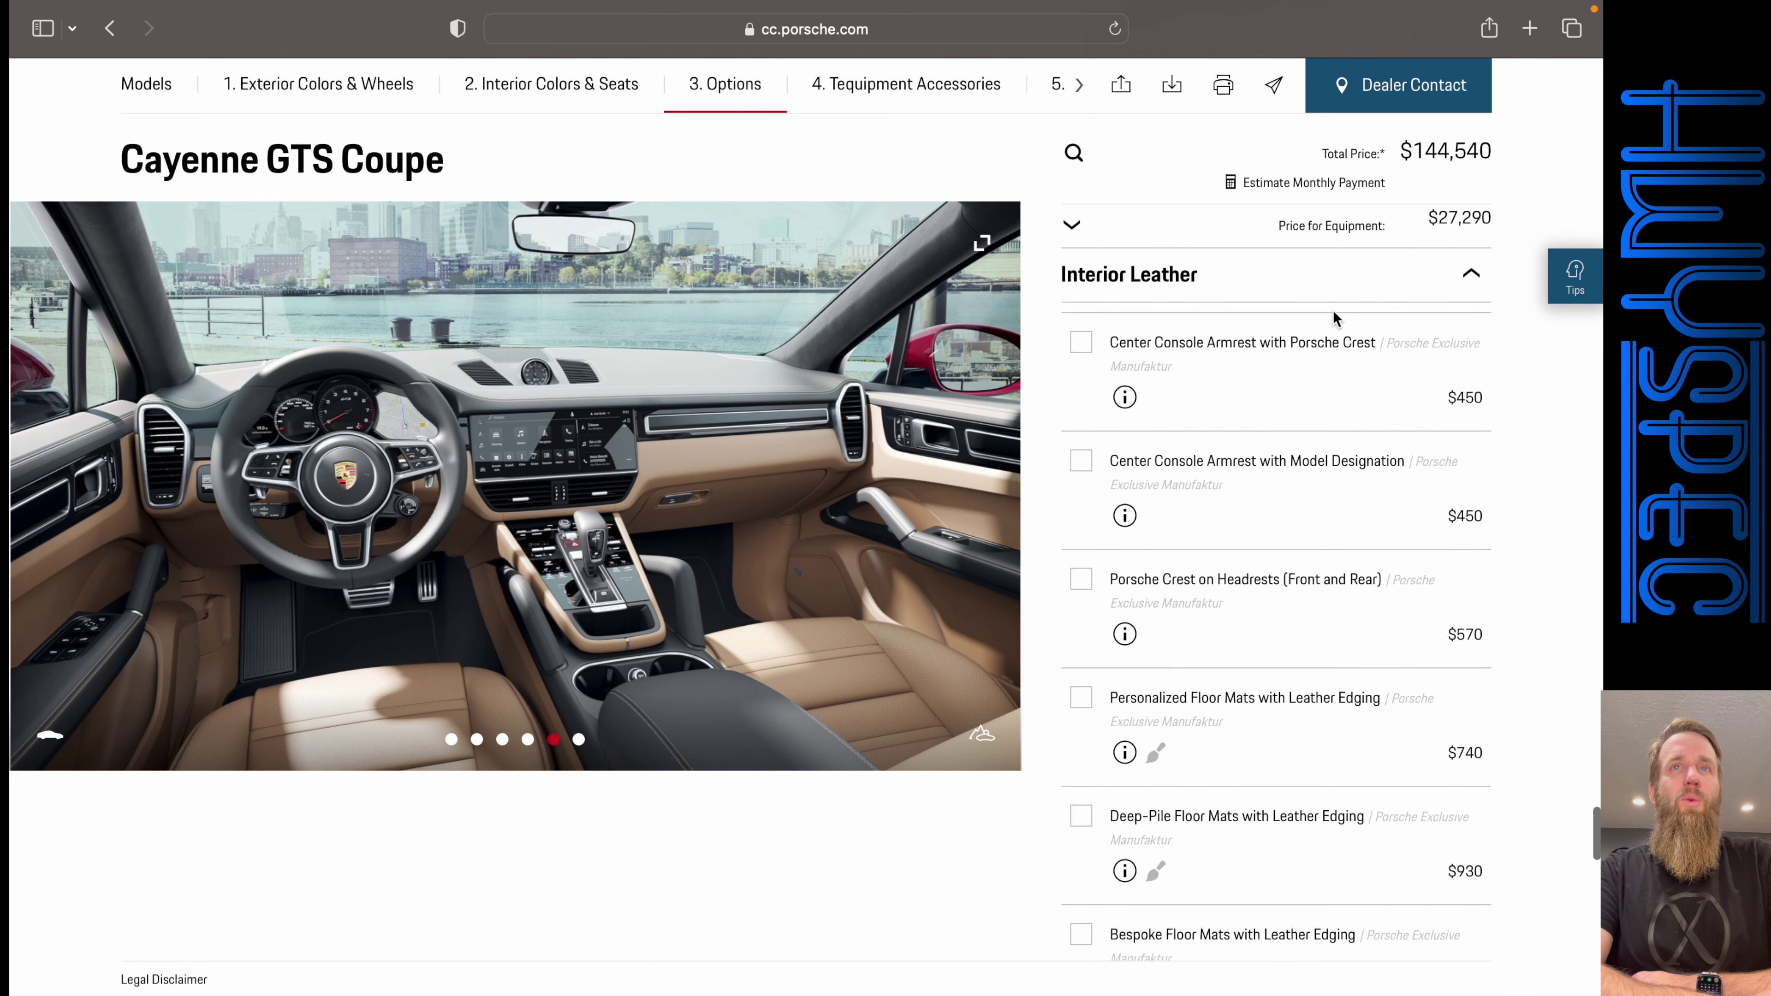
# - Add the Porsche Crest on Headrests (Front and Rear) option for $570, bringing the total to $145,110
pyautogui.scroll(2, 1333, 314)
pyautogui.scroll(-4, 1333, 312)
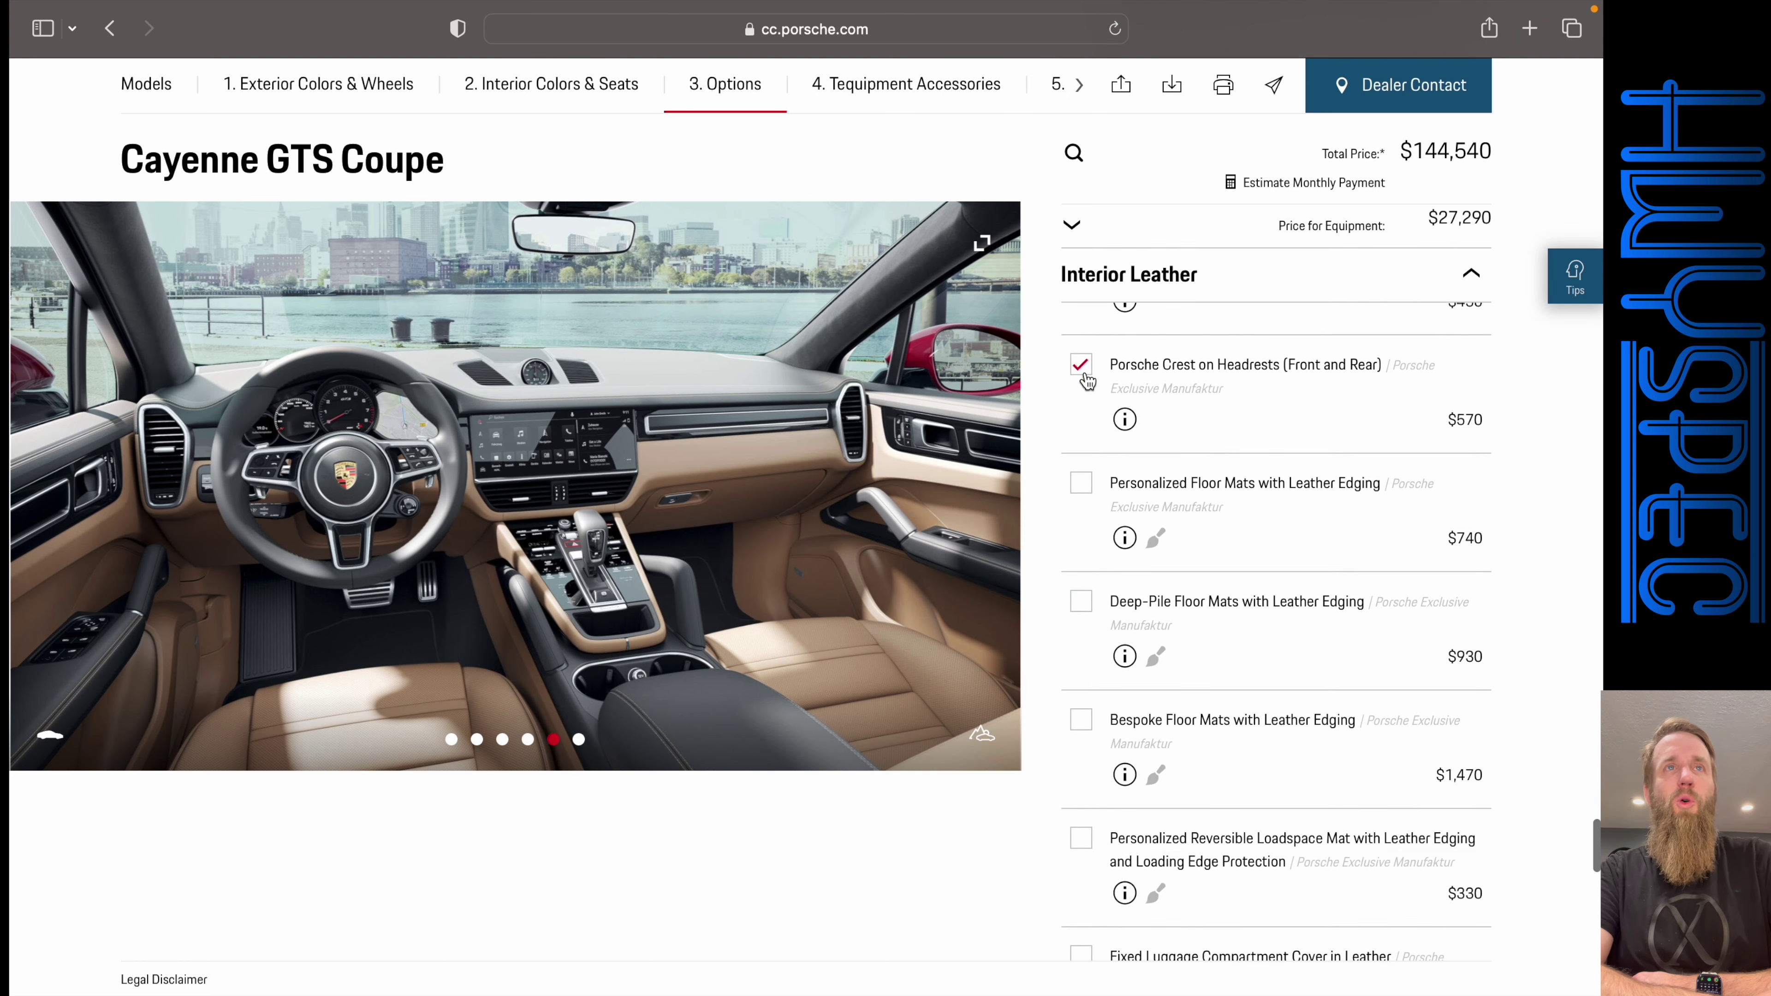
pyautogui.click(1085, 377)
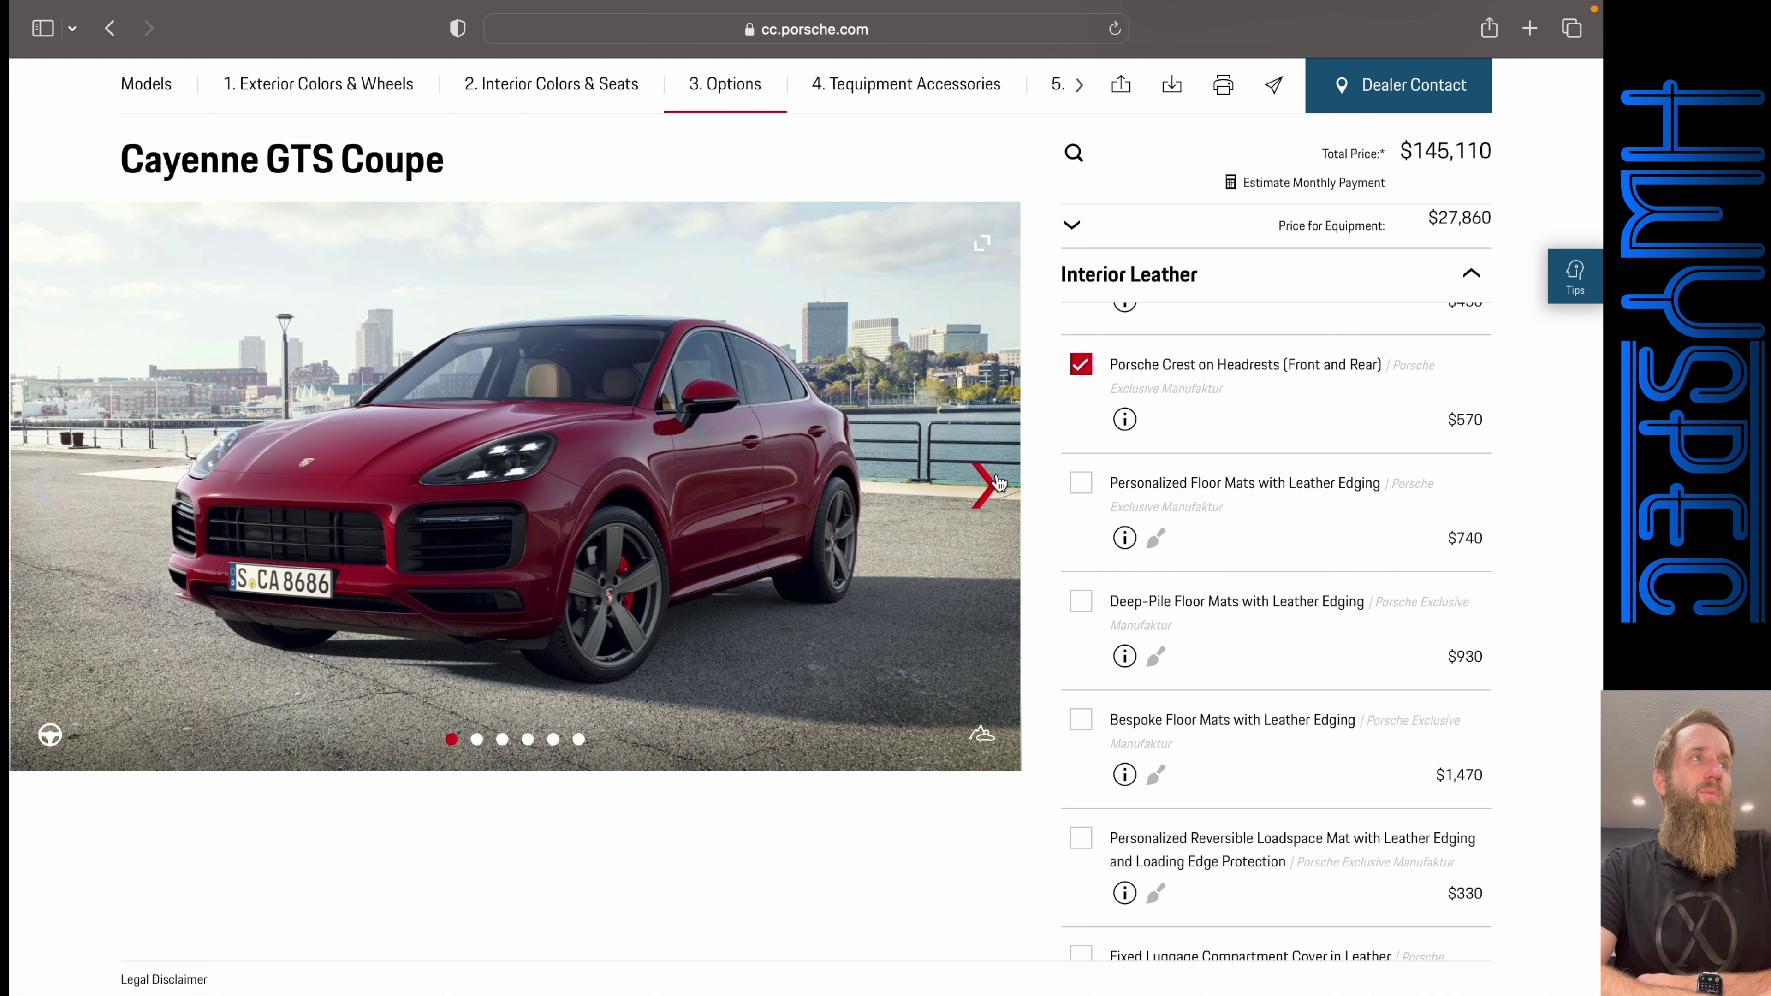
# - Cycle the car preview to the seats interior image, then scroll further down the options
pyautogui.click(998, 483)
pyautogui.click(998, 482)
pyautogui.click(999, 483)
pyautogui.click(998, 483)
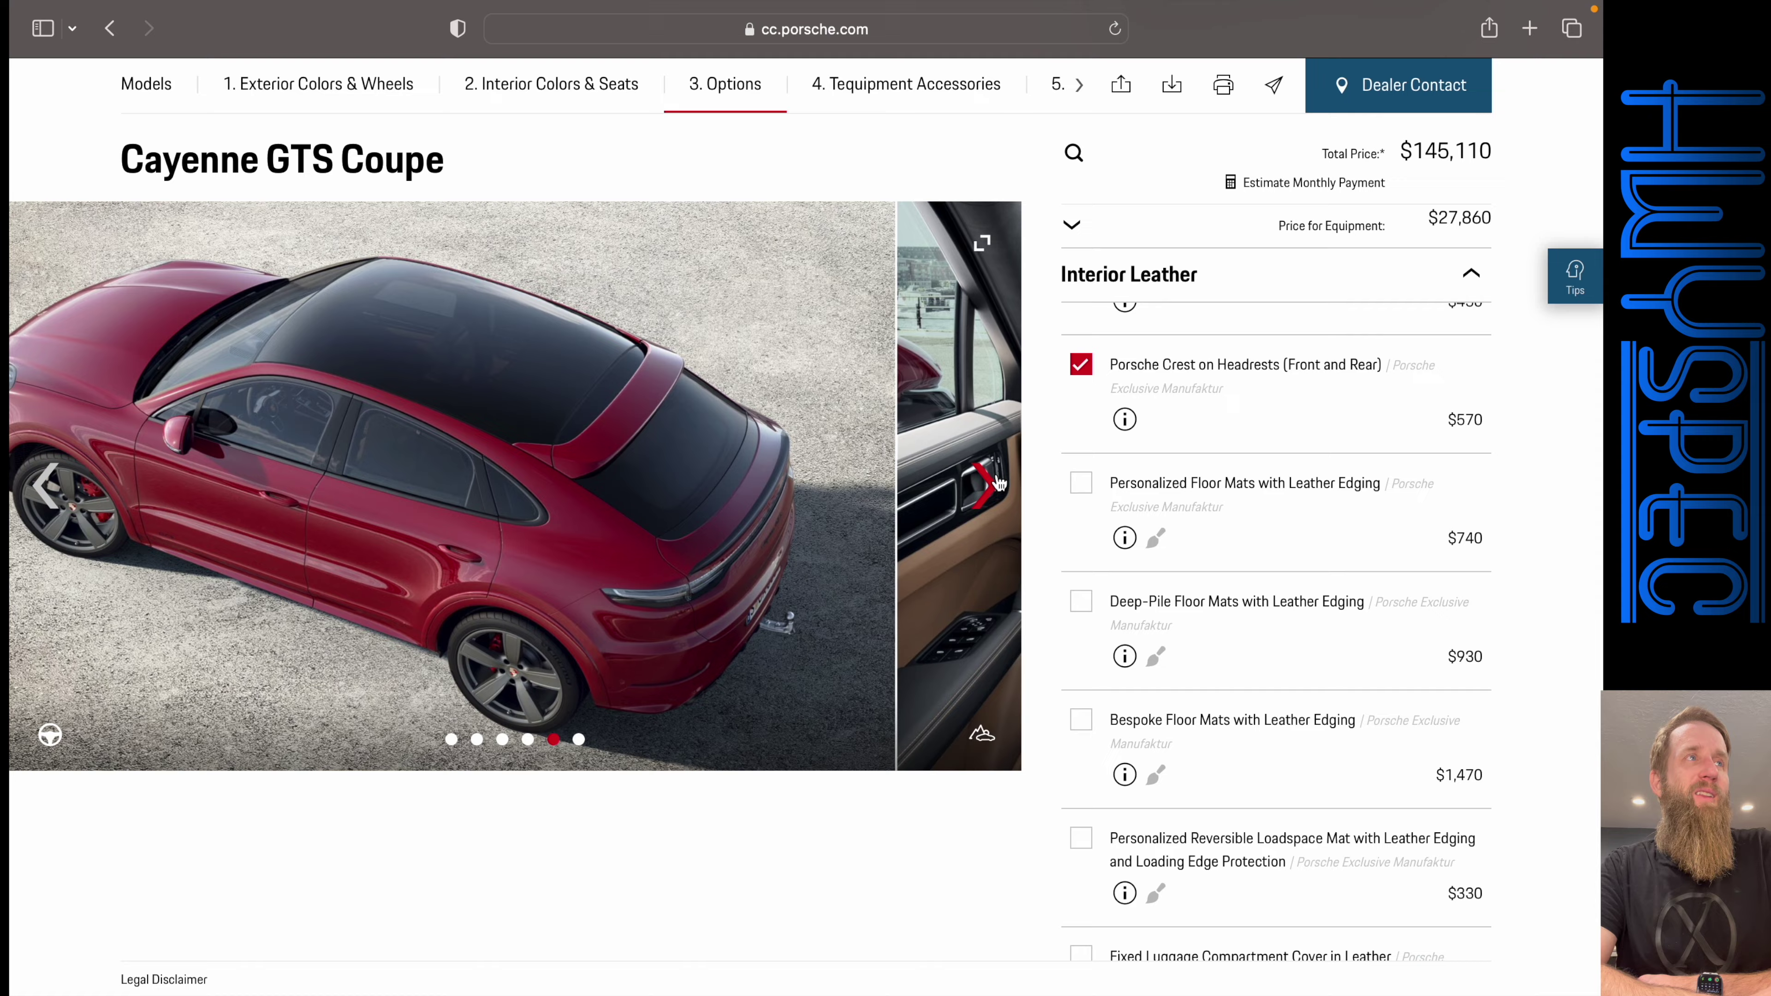
pyautogui.click(998, 483)
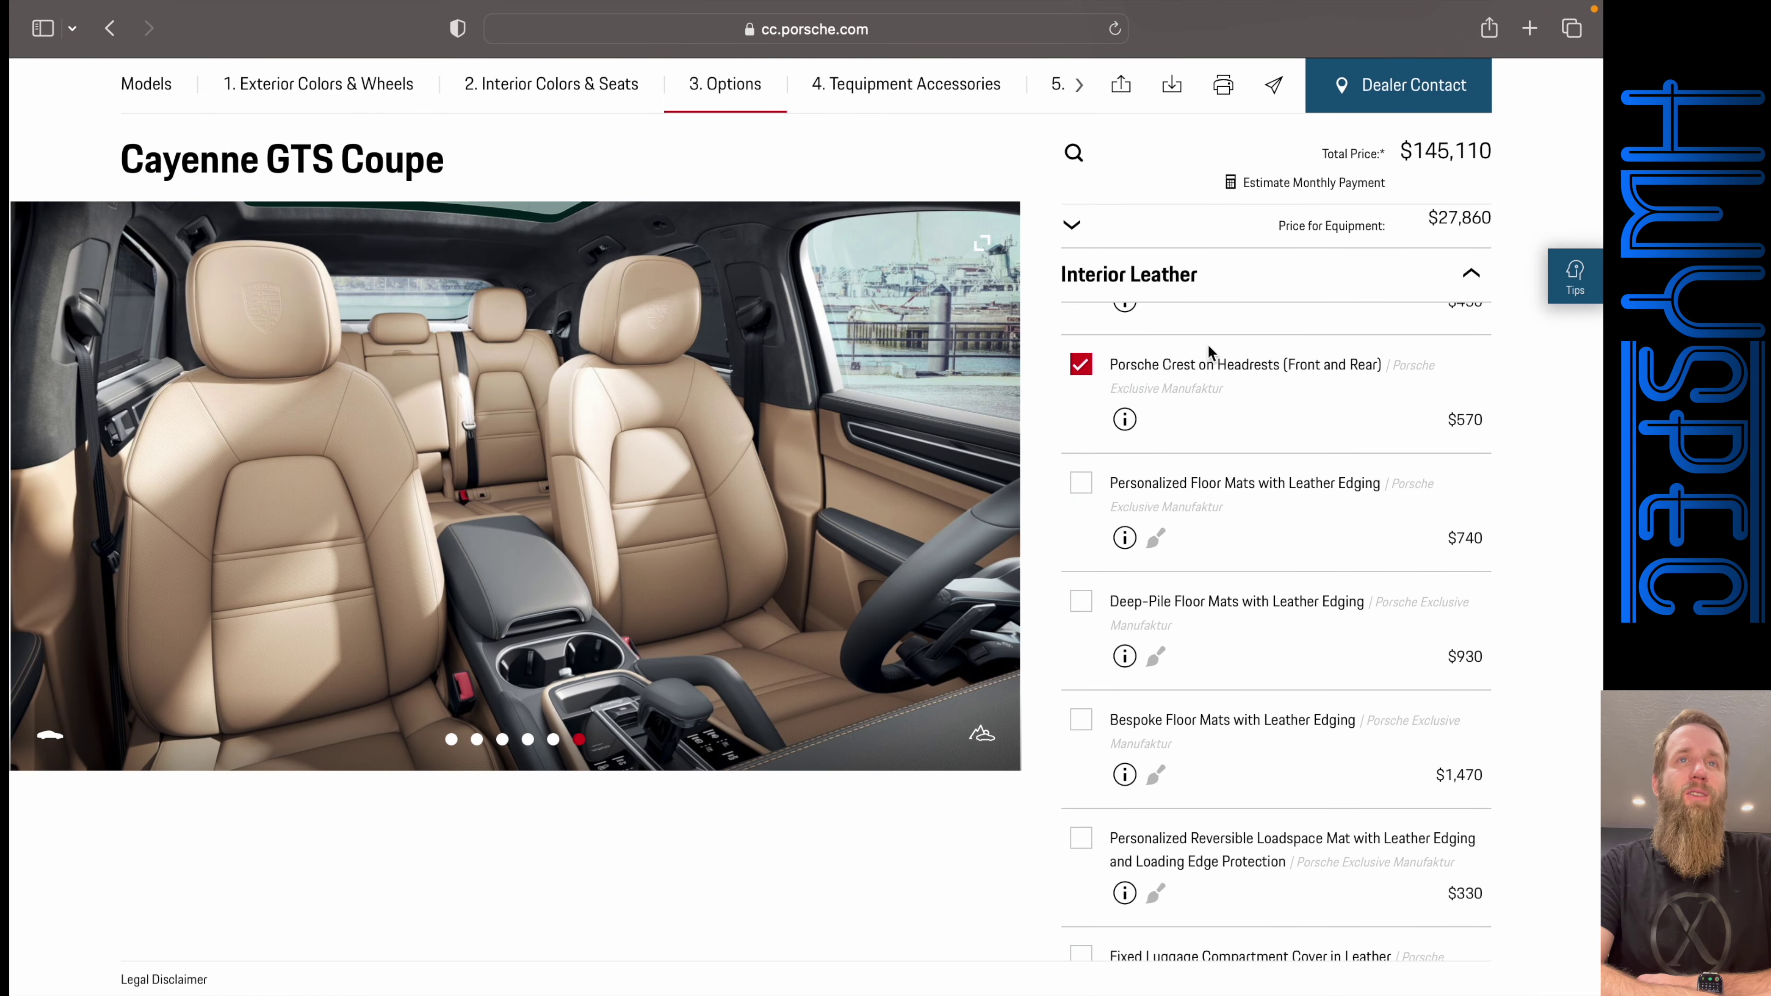
pyautogui.scroll(-10, 1209, 352)
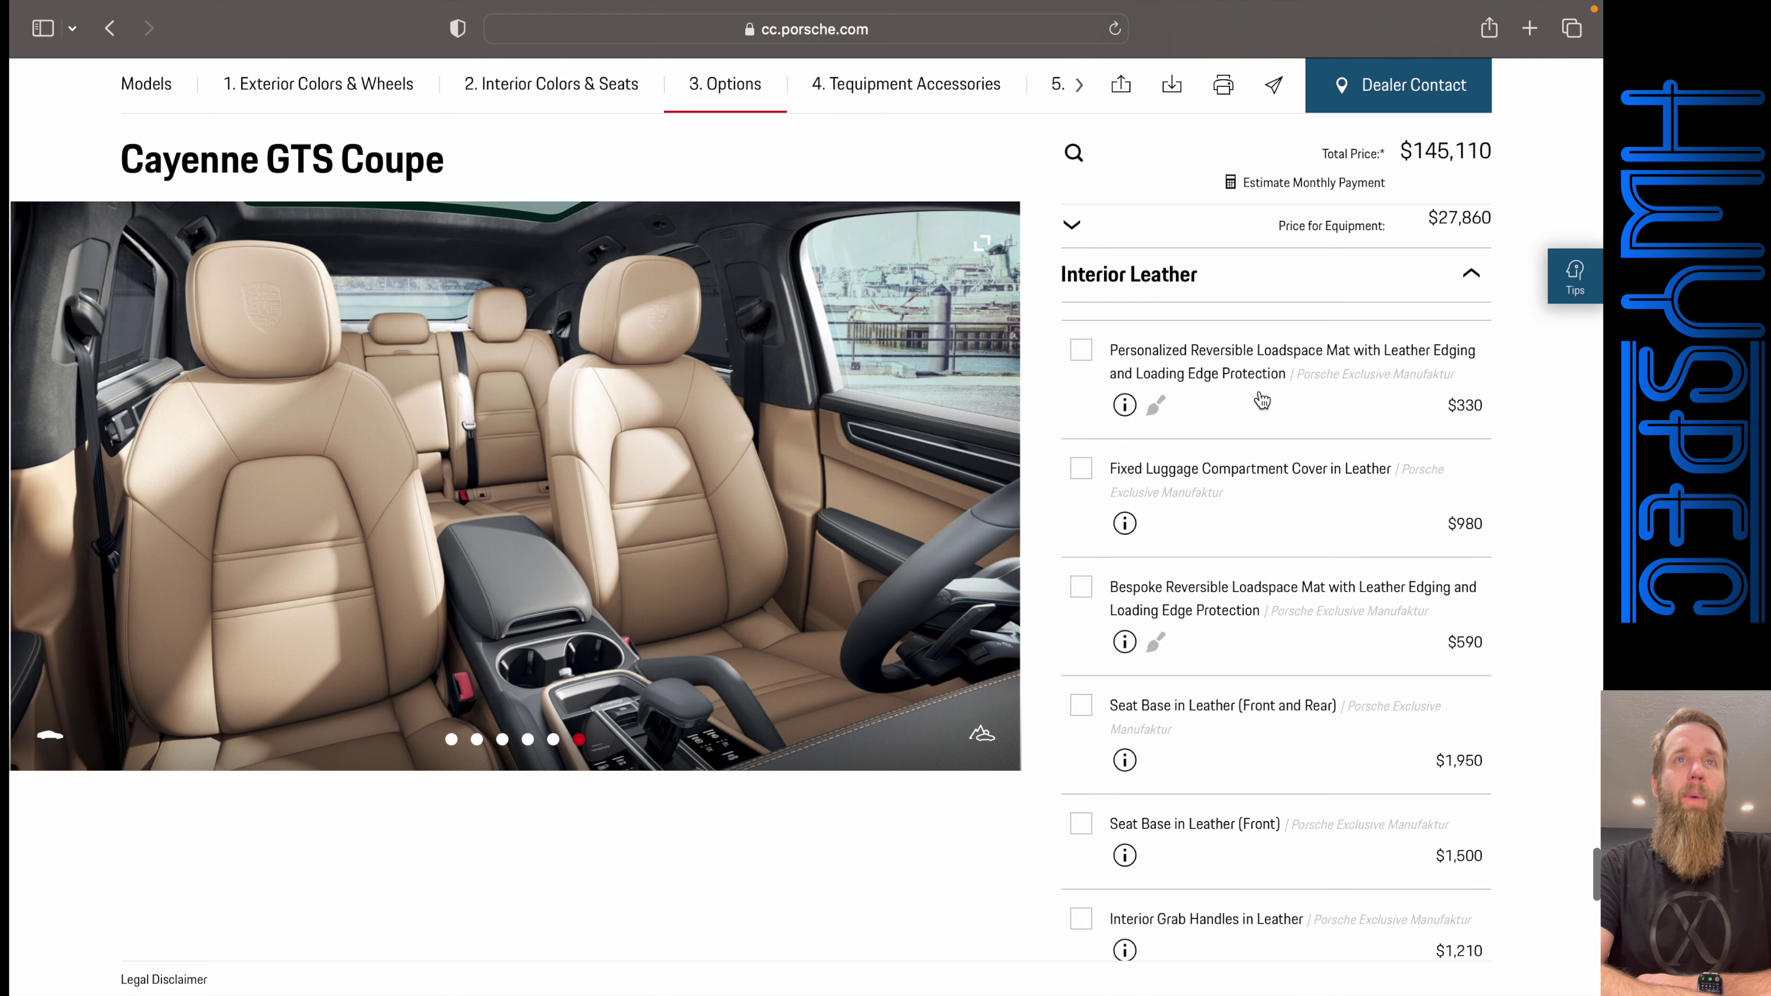
pyautogui.scroll(-7, 1262, 400)
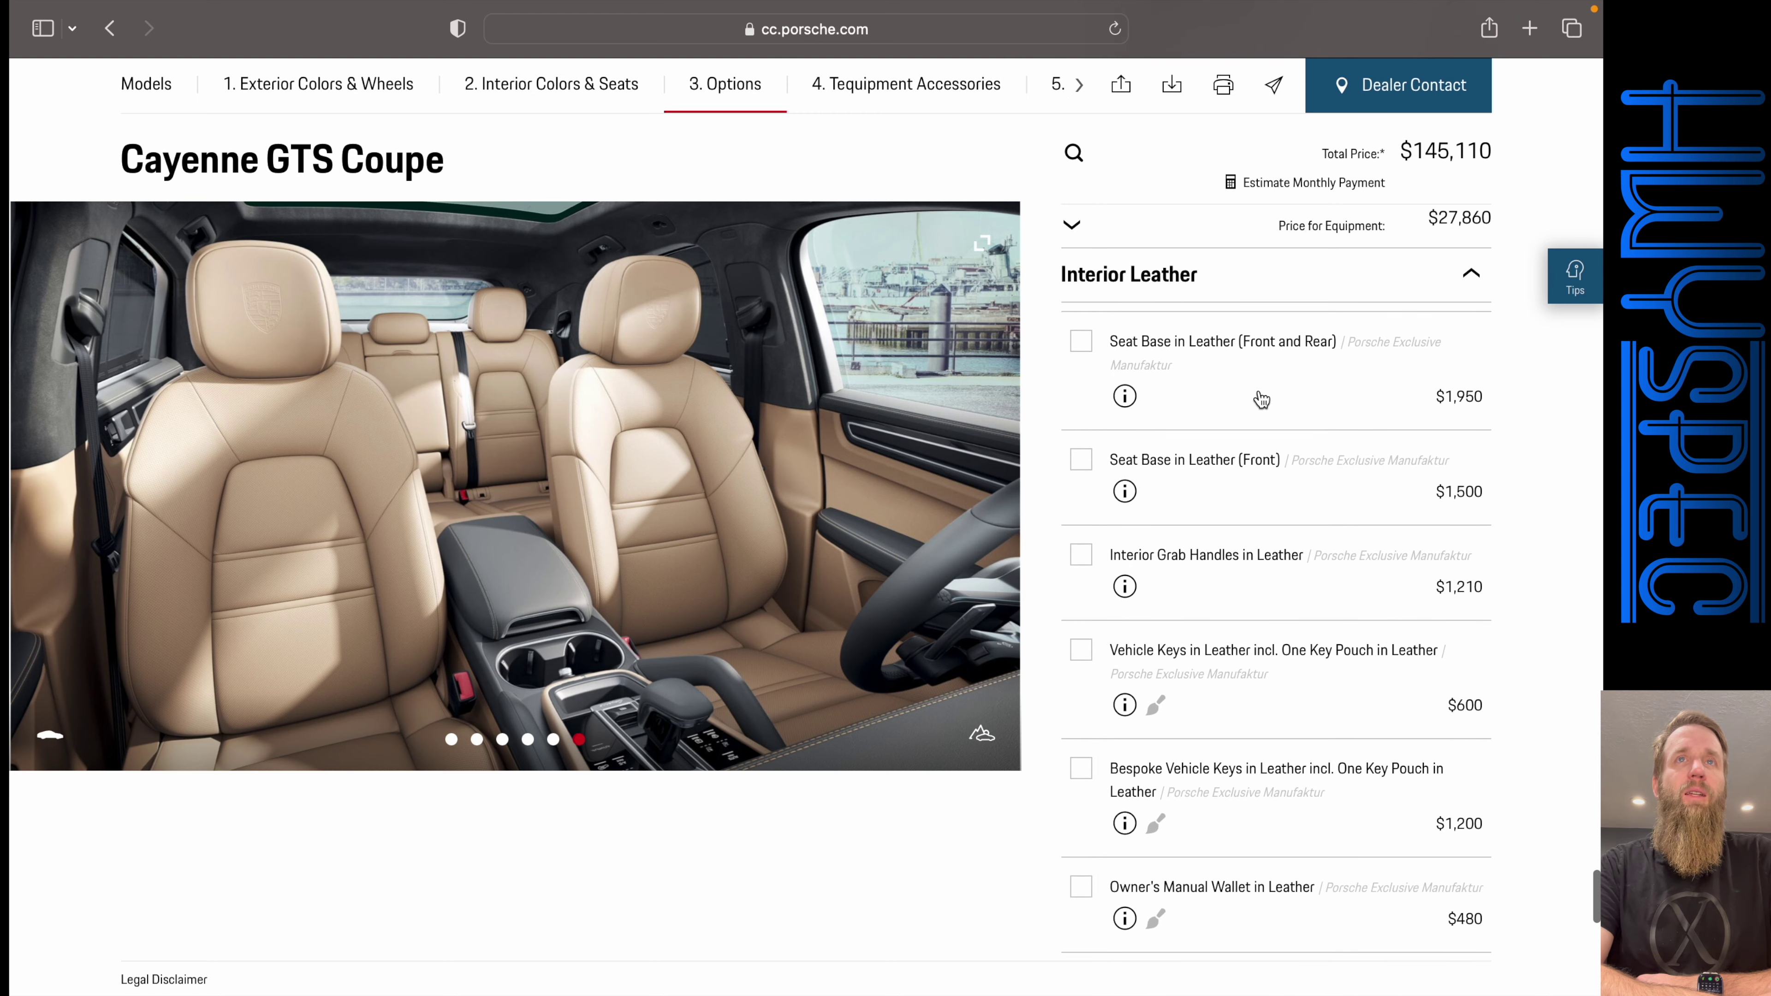
pyautogui.scroll(-8, 1289, 422)
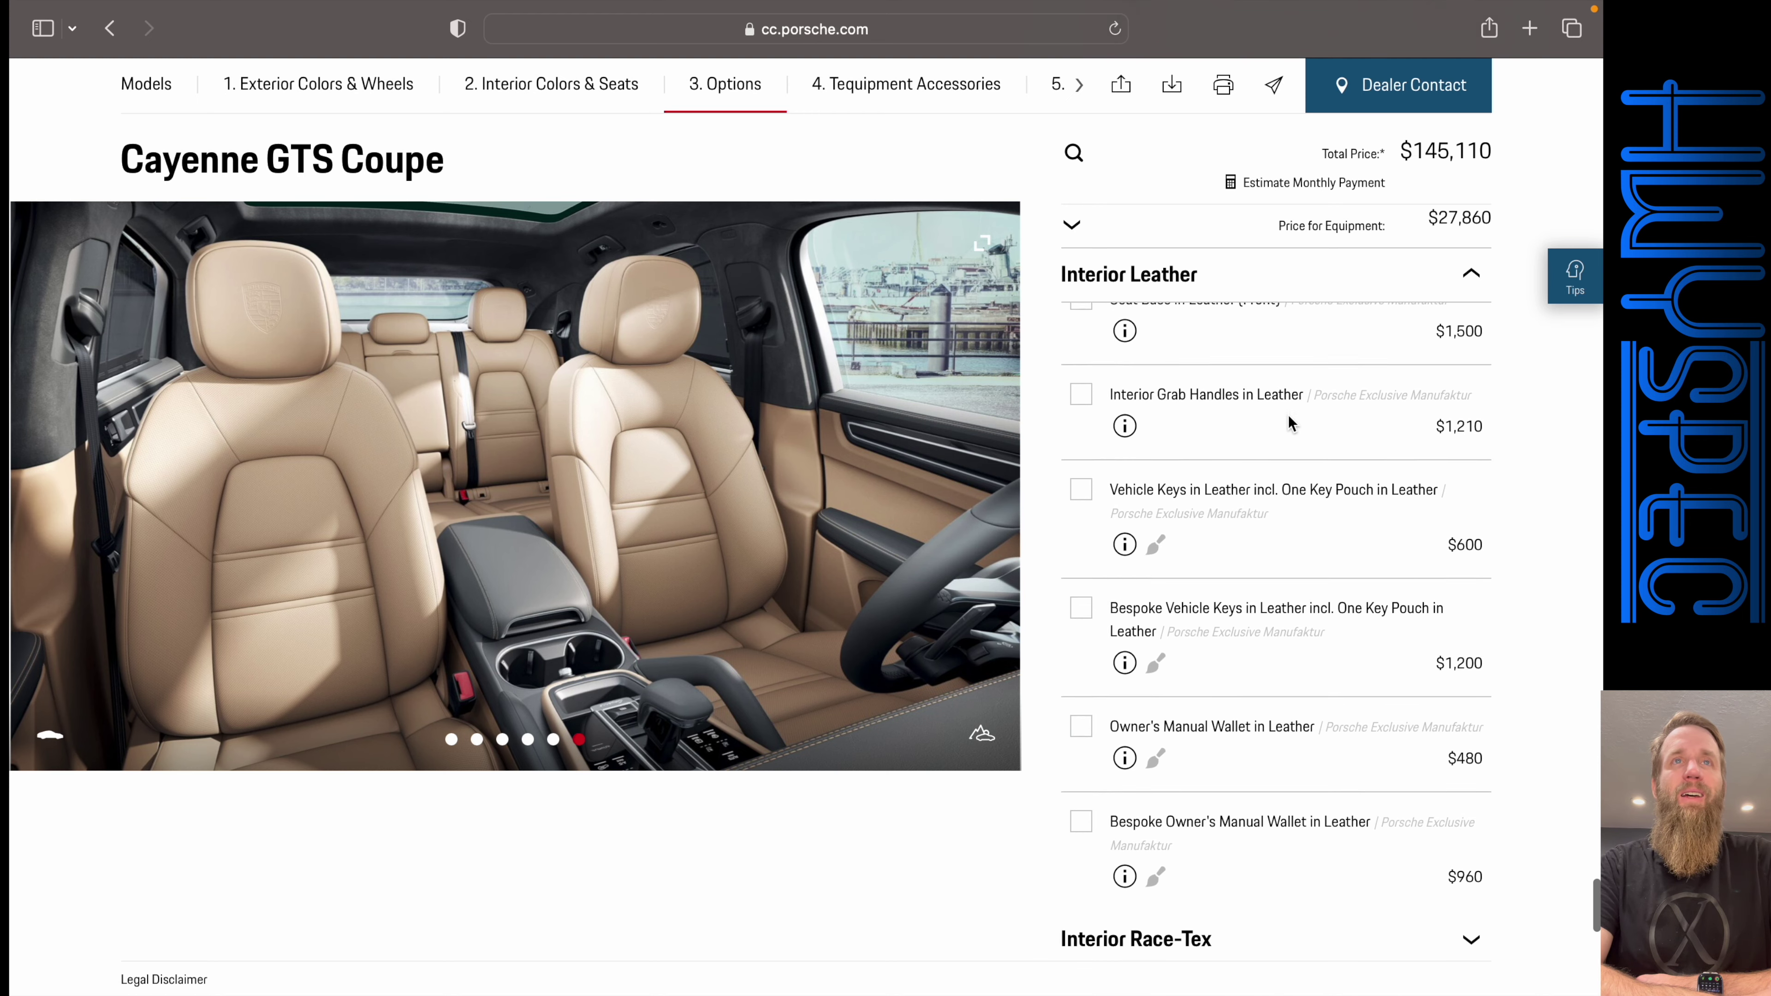
pyautogui.scroll(-8, 1289, 422)
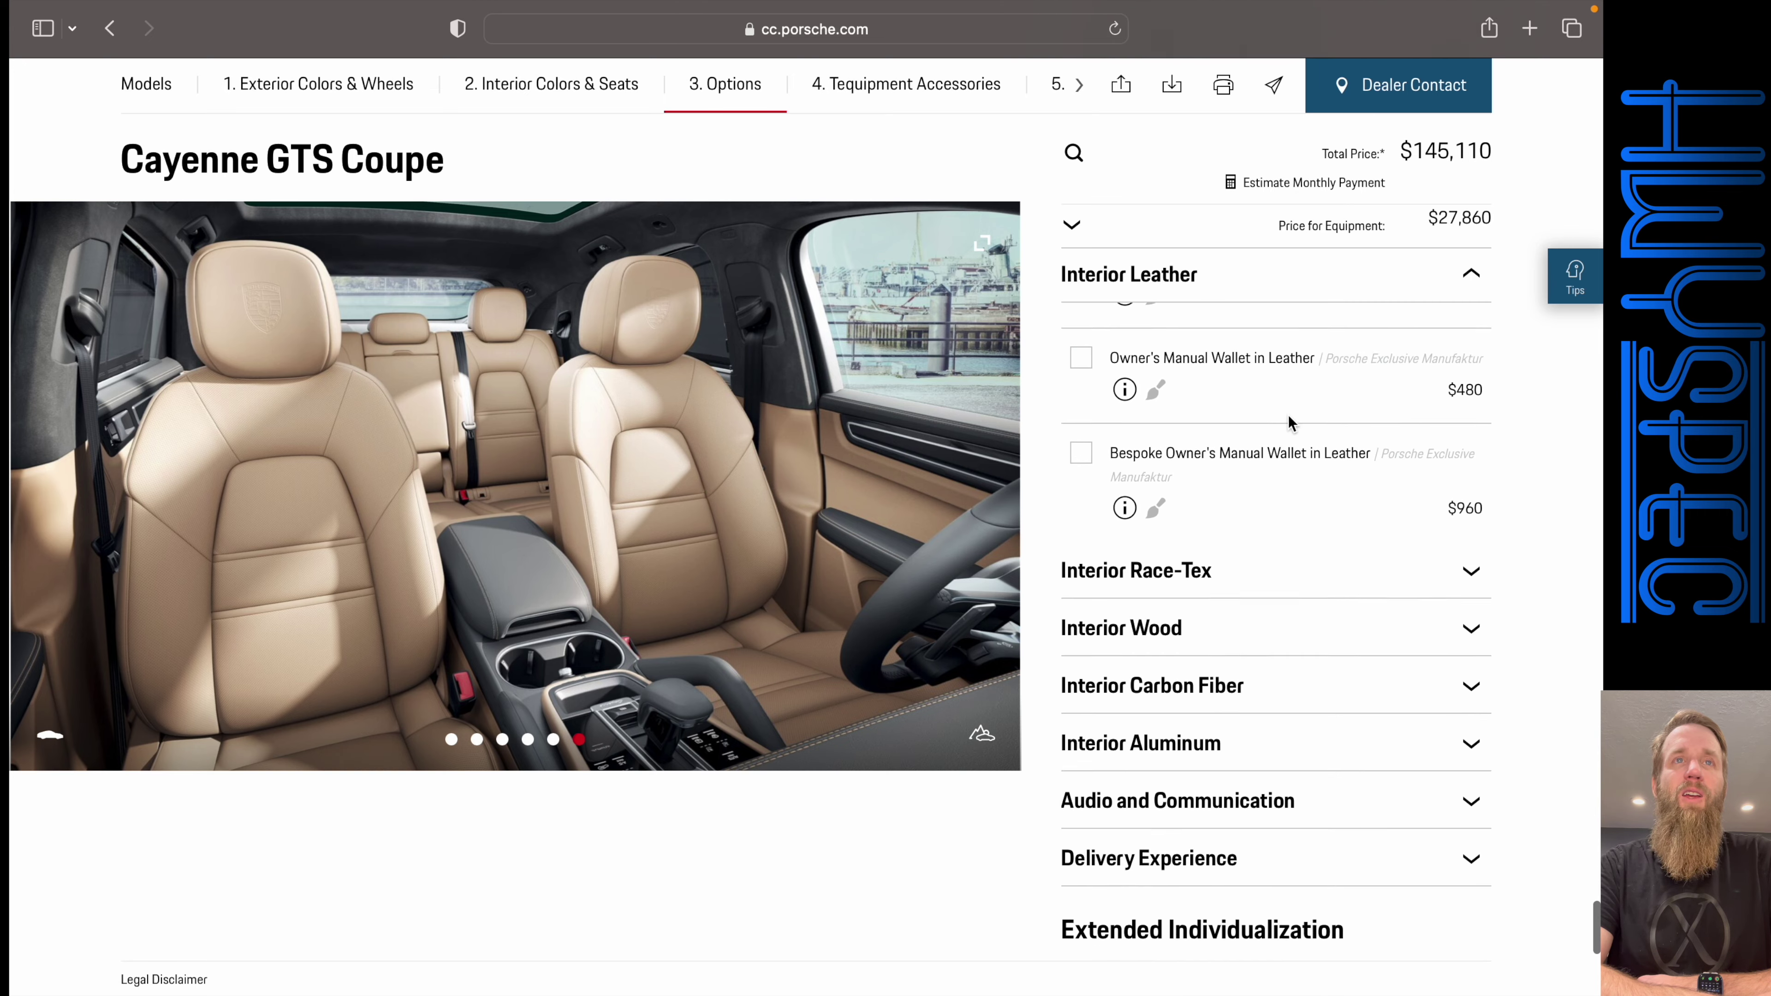
pyautogui.scroll(-1, 1290, 424)
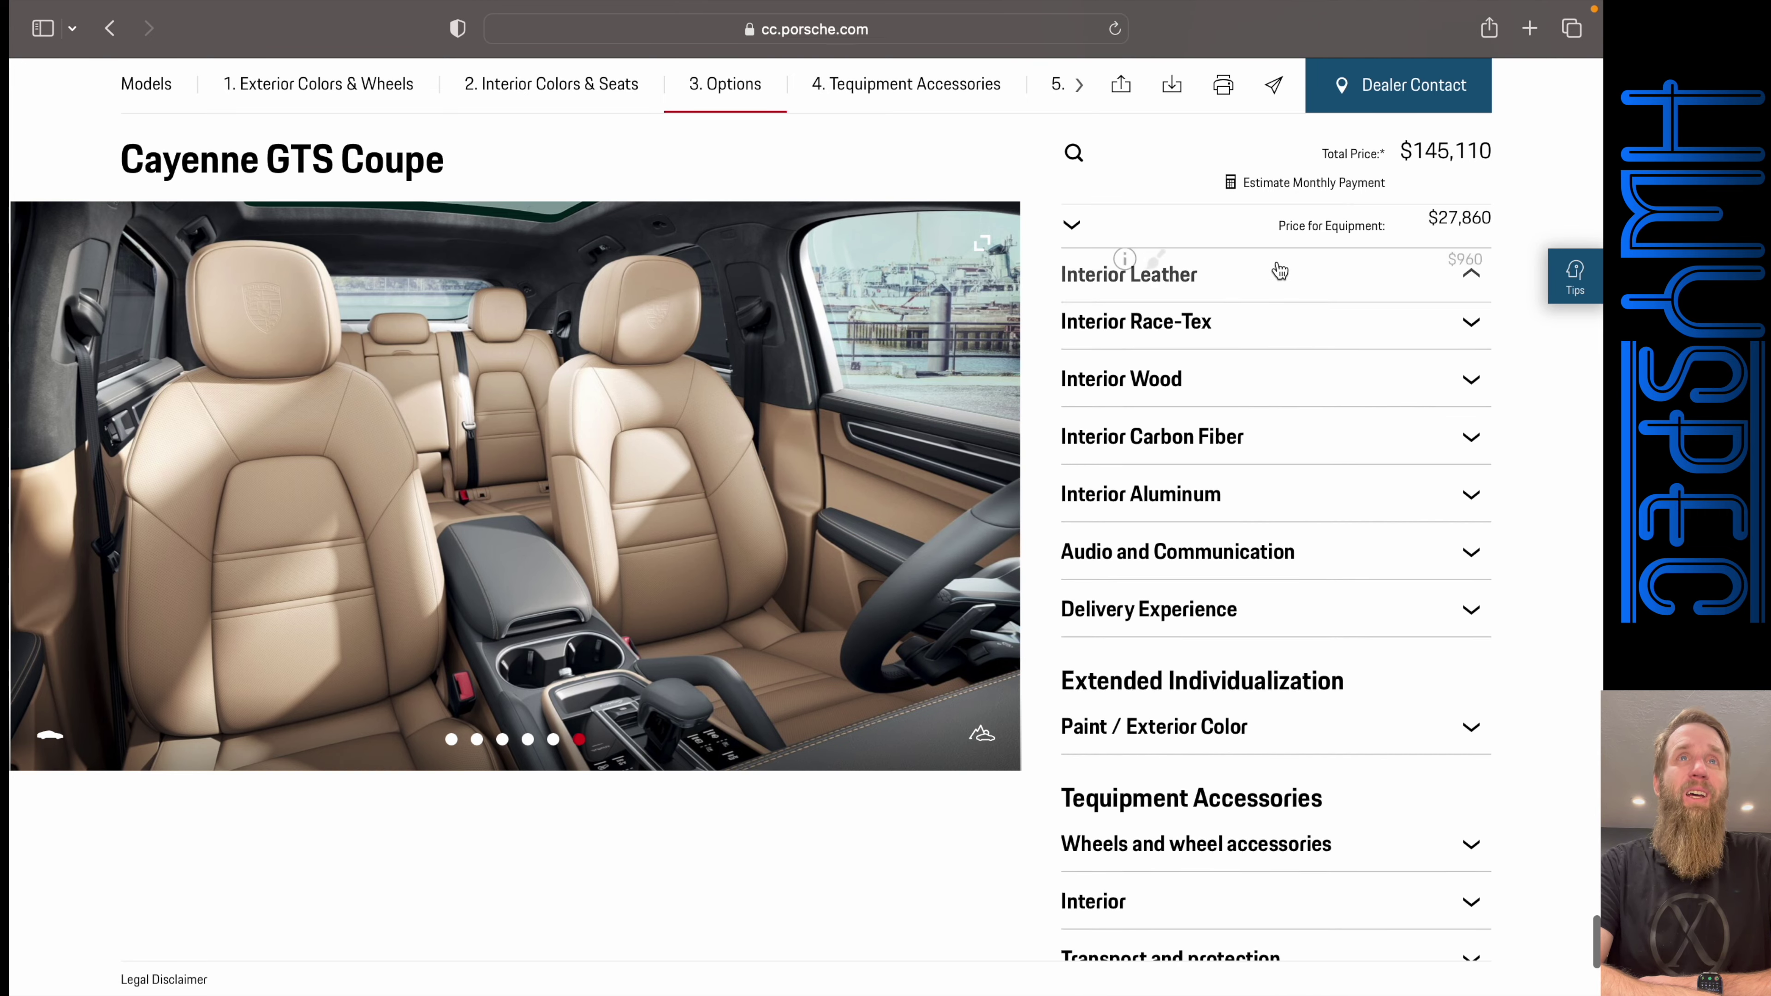
# - Expand Interior Wood and review the Dark Walnut trim details
pyautogui.scroll(-2, 1241, 336)
pyautogui.scroll(1, 1214, 370)
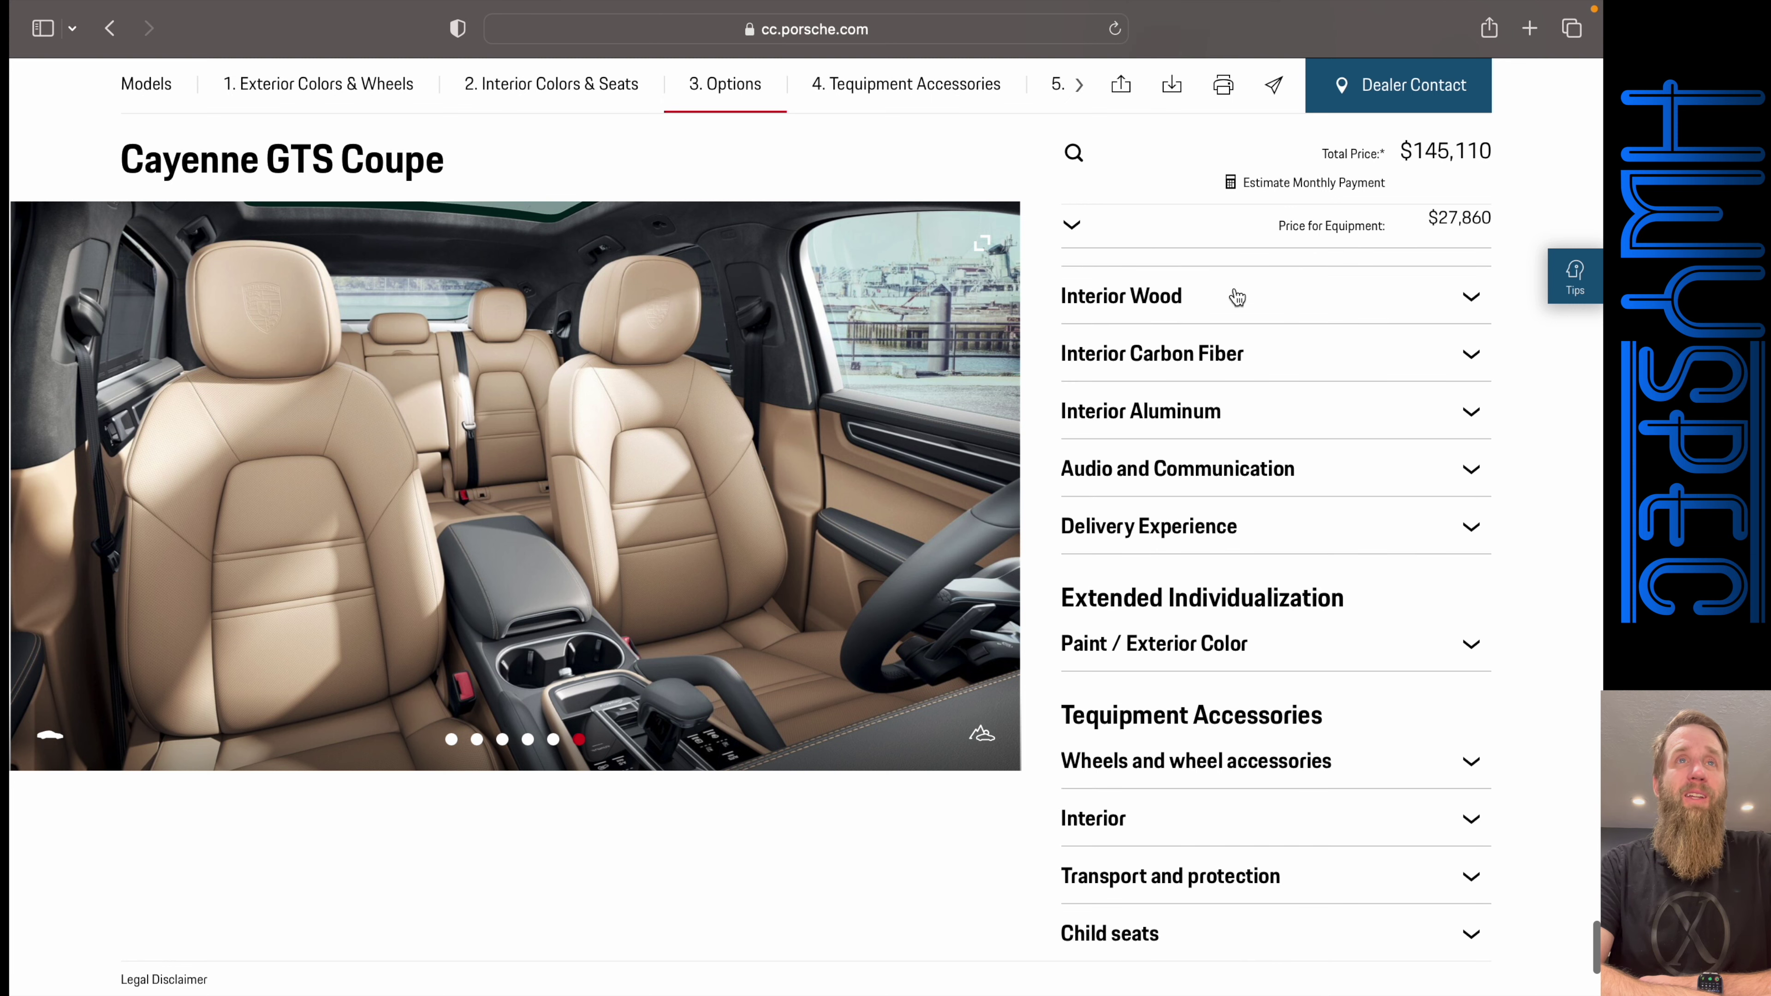
pyautogui.scroll(-1, 1268, 357)
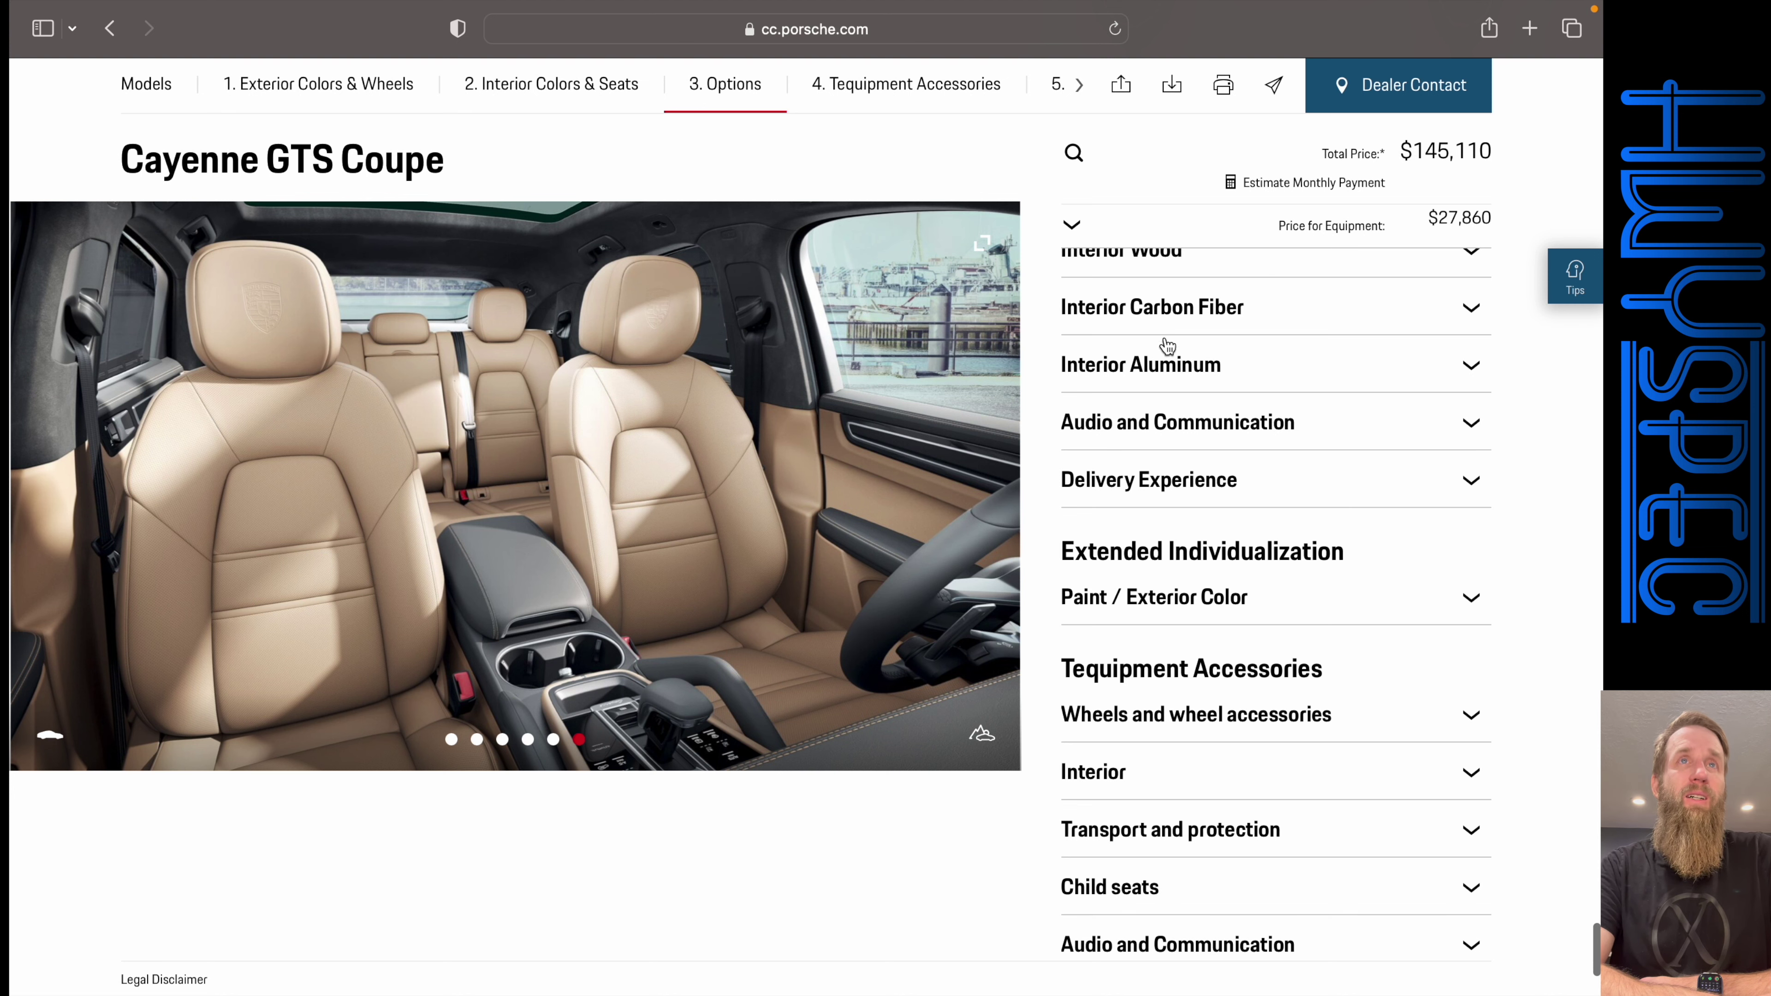
pyautogui.click(1155, 269)
pyautogui.scroll(-1, 1156, 269)
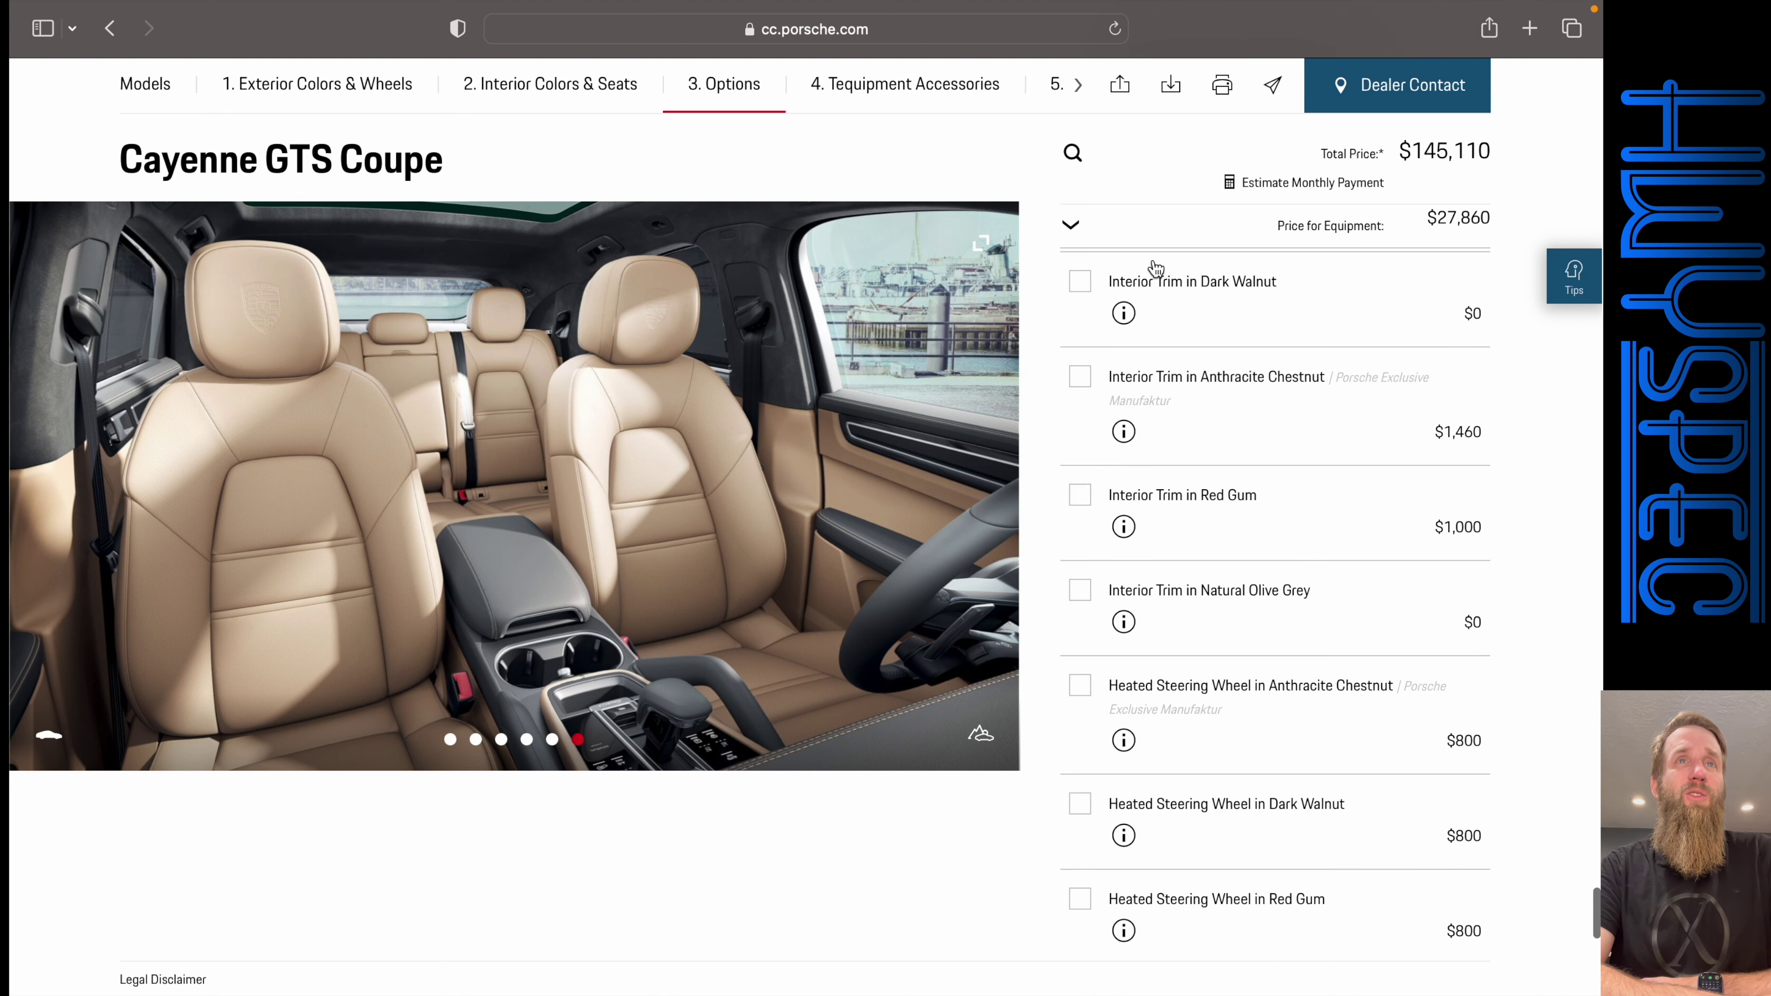
pyautogui.click(1125, 307)
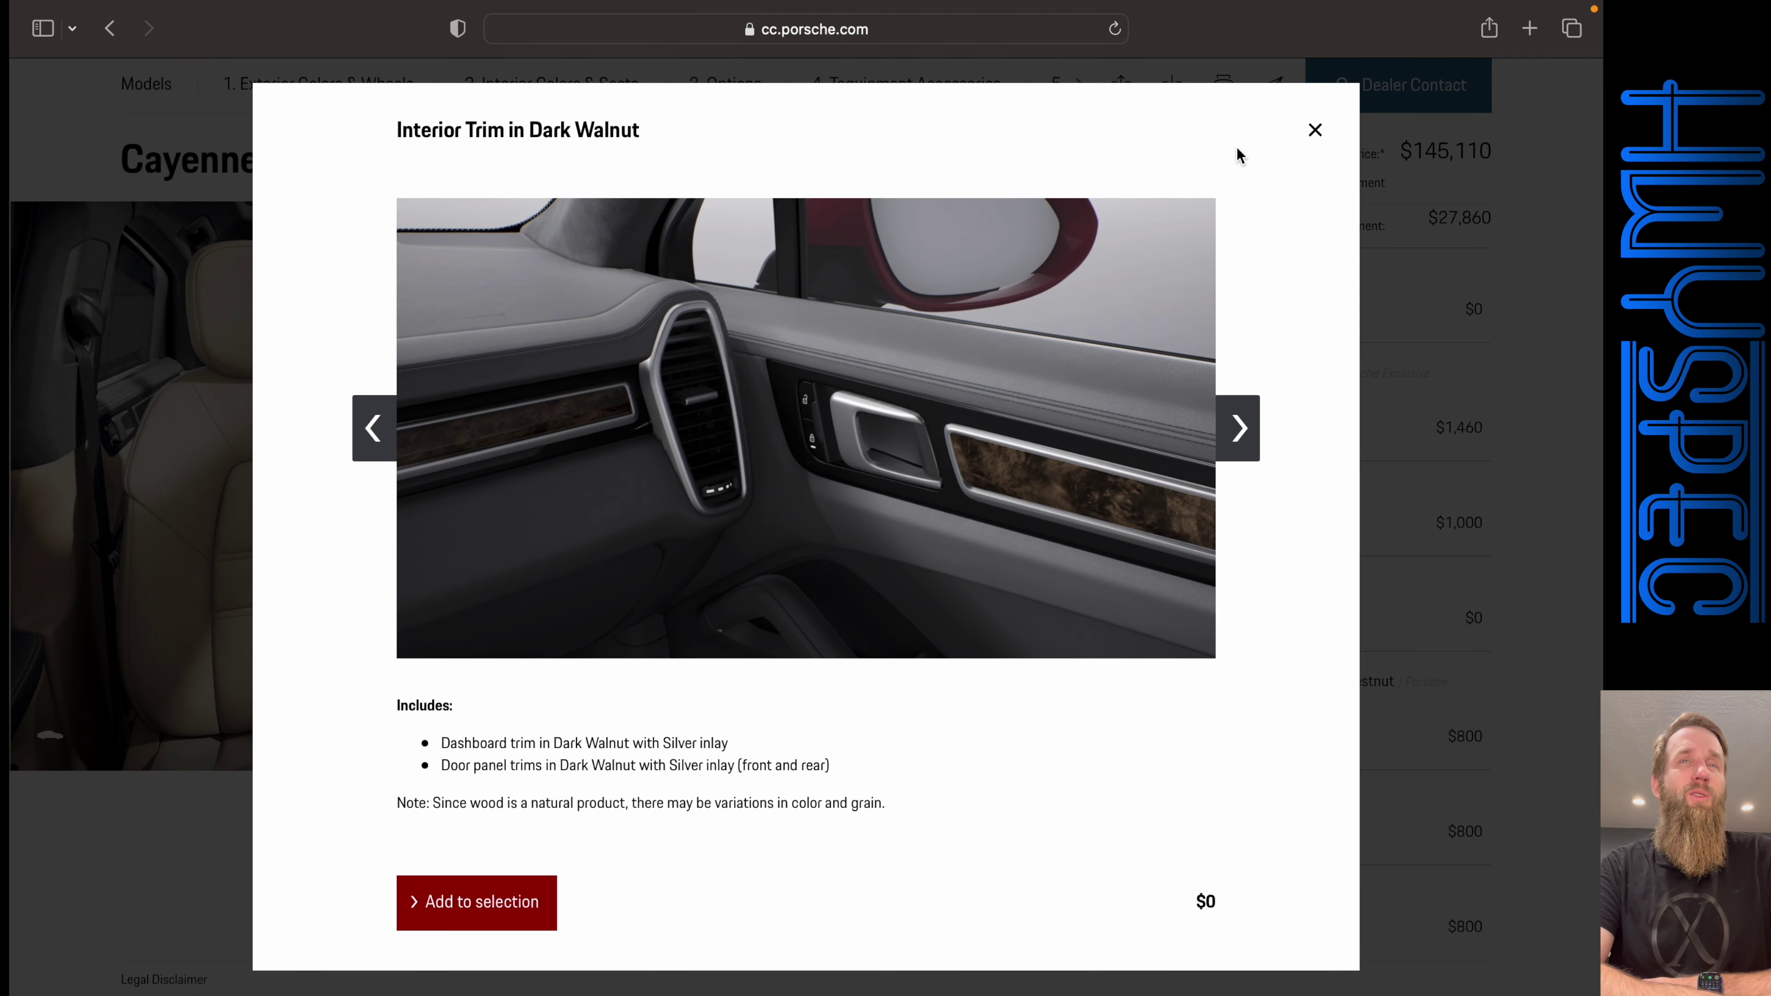
pyautogui.click(1317, 131)
# - Review the Red Gum and Natural Olive Grey trim details
pyautogui.scroll(-3, 1381, 331)
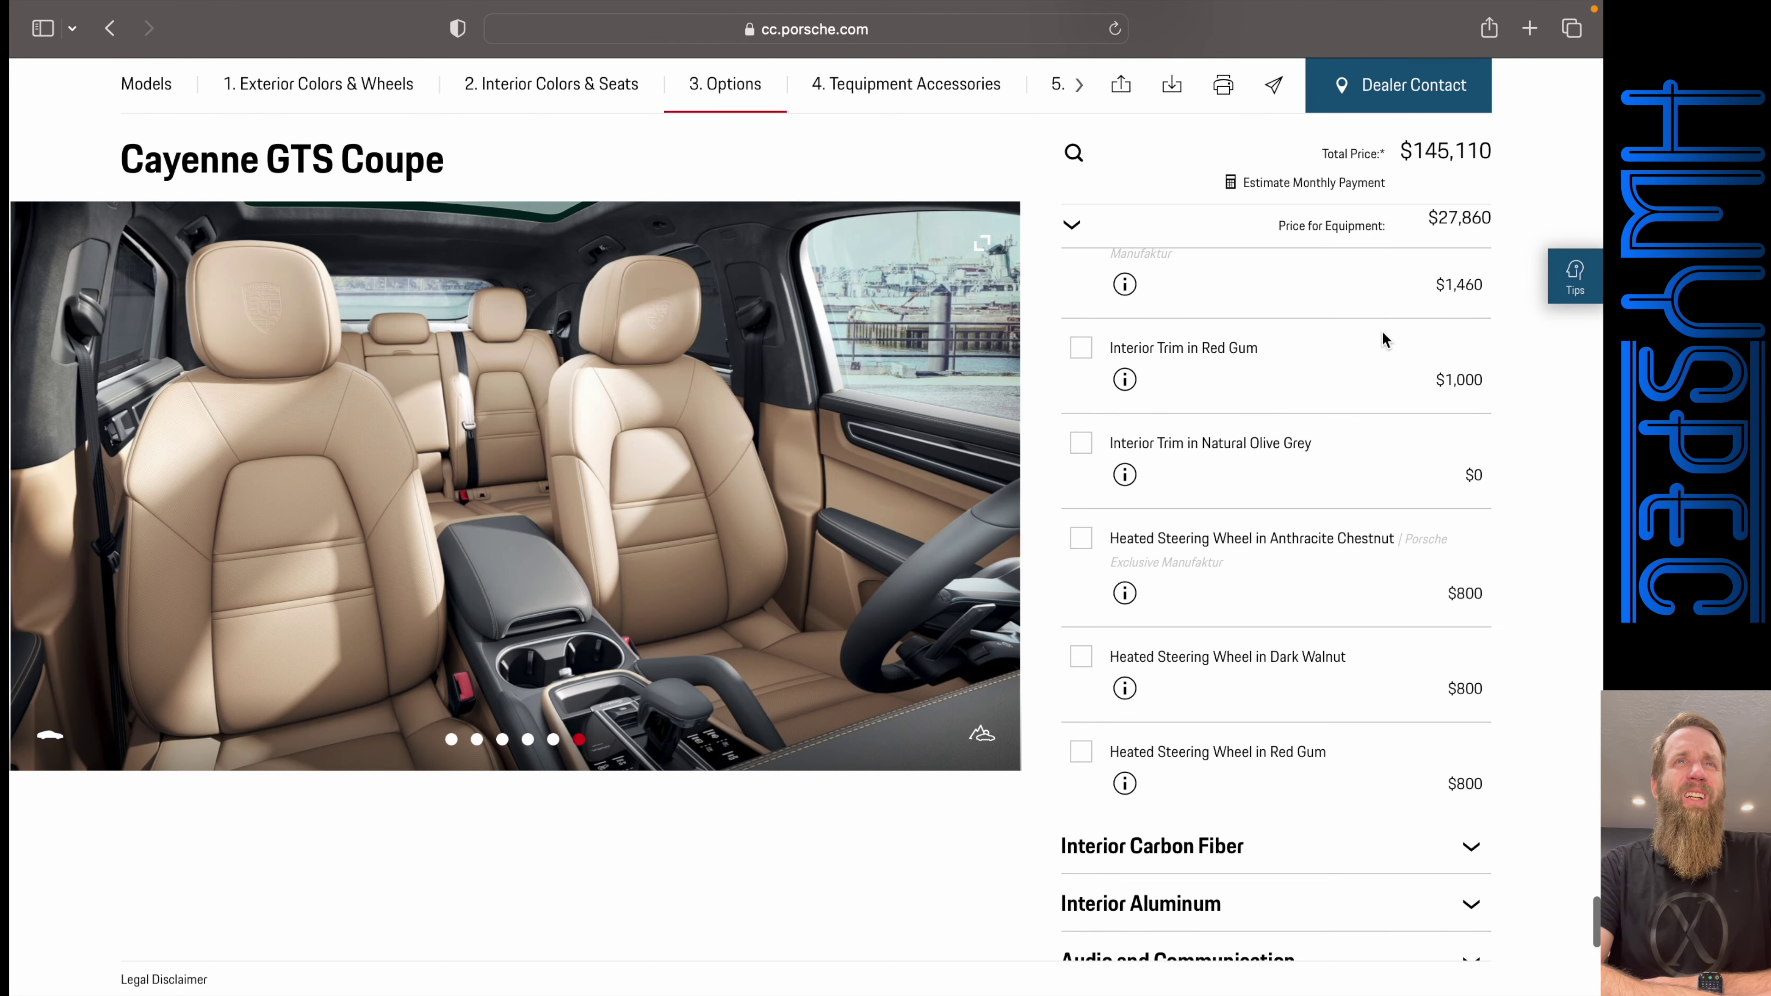
pyautogui.click(1125, 380)
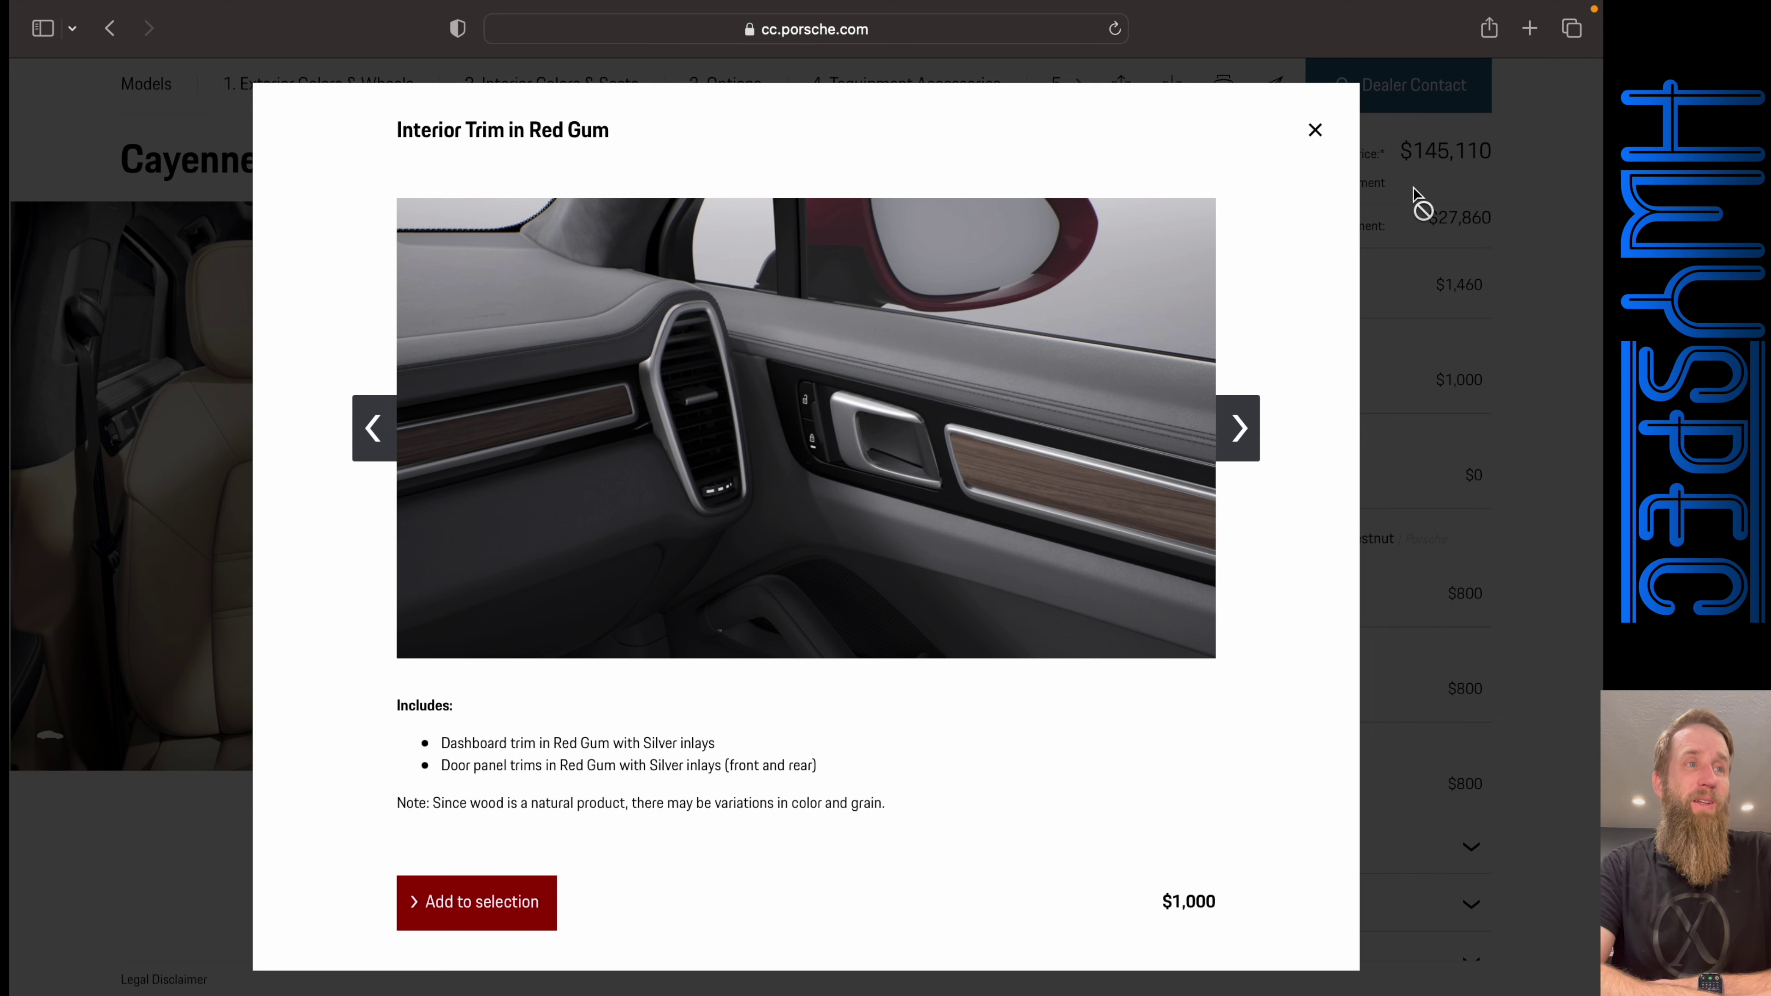
pyautogui.click(1315, 131)
pyautogui.scroll(-2, 1327, 271)
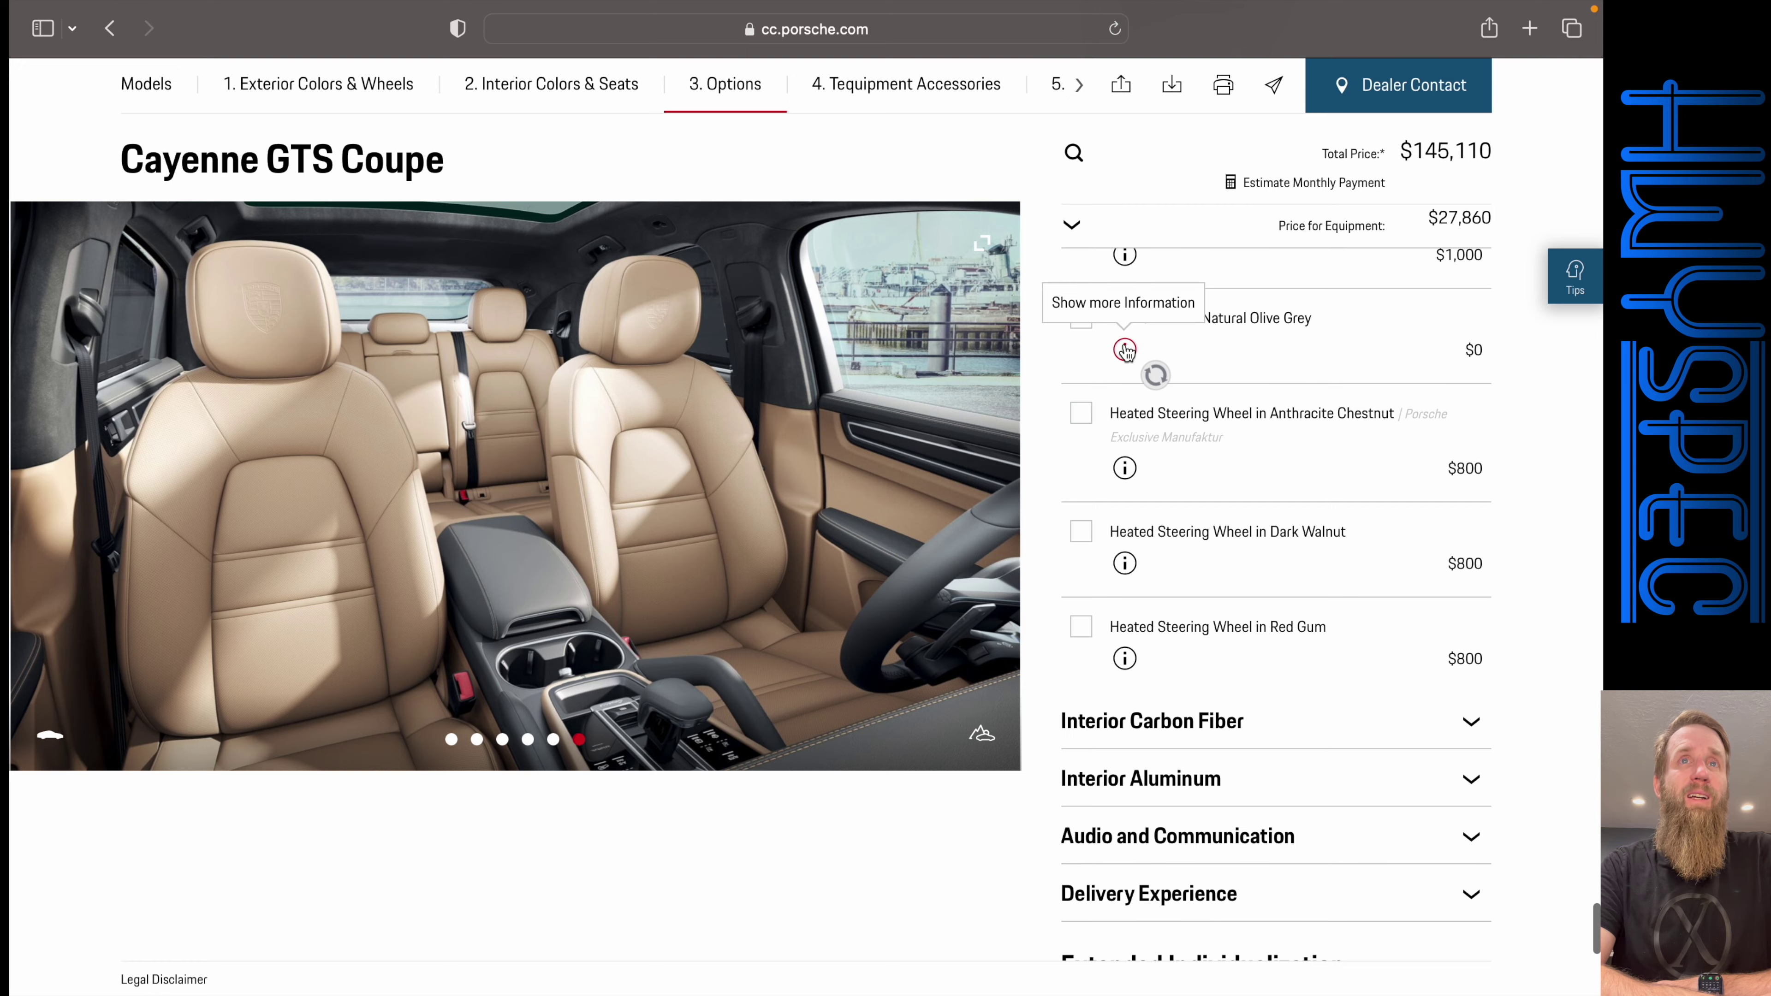
pyautogui.click(1125, 349)
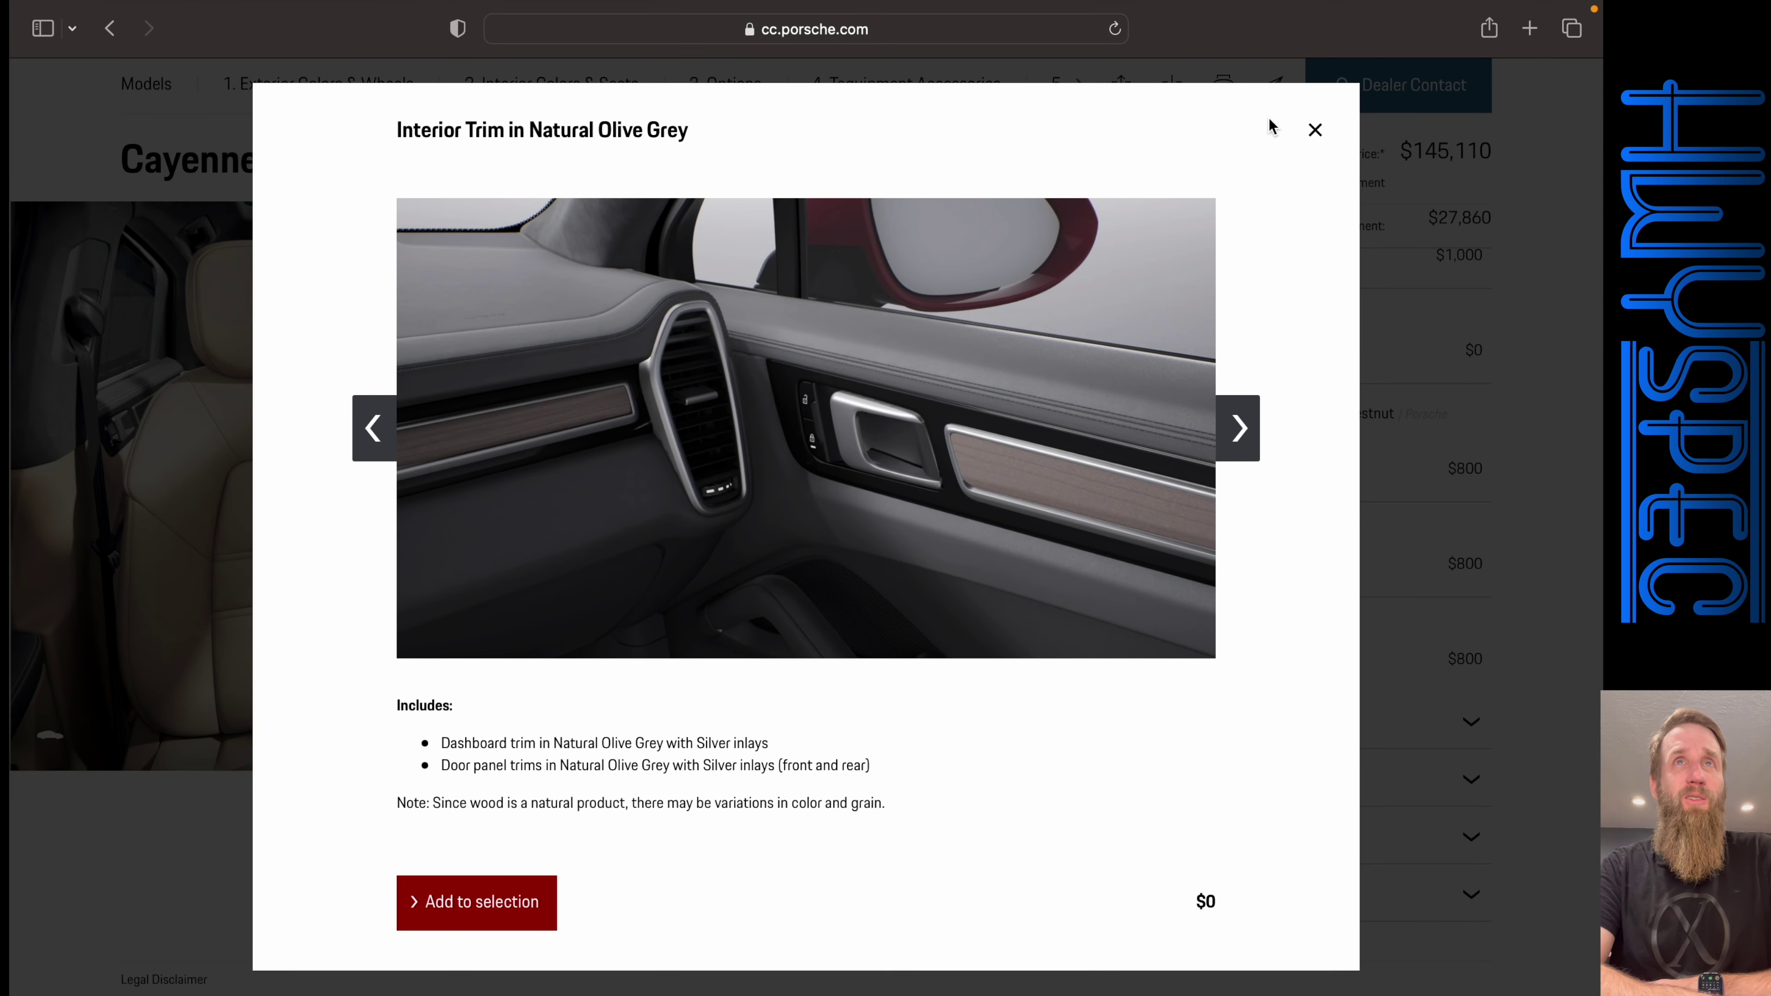
pyautogui.click(1316, 131)
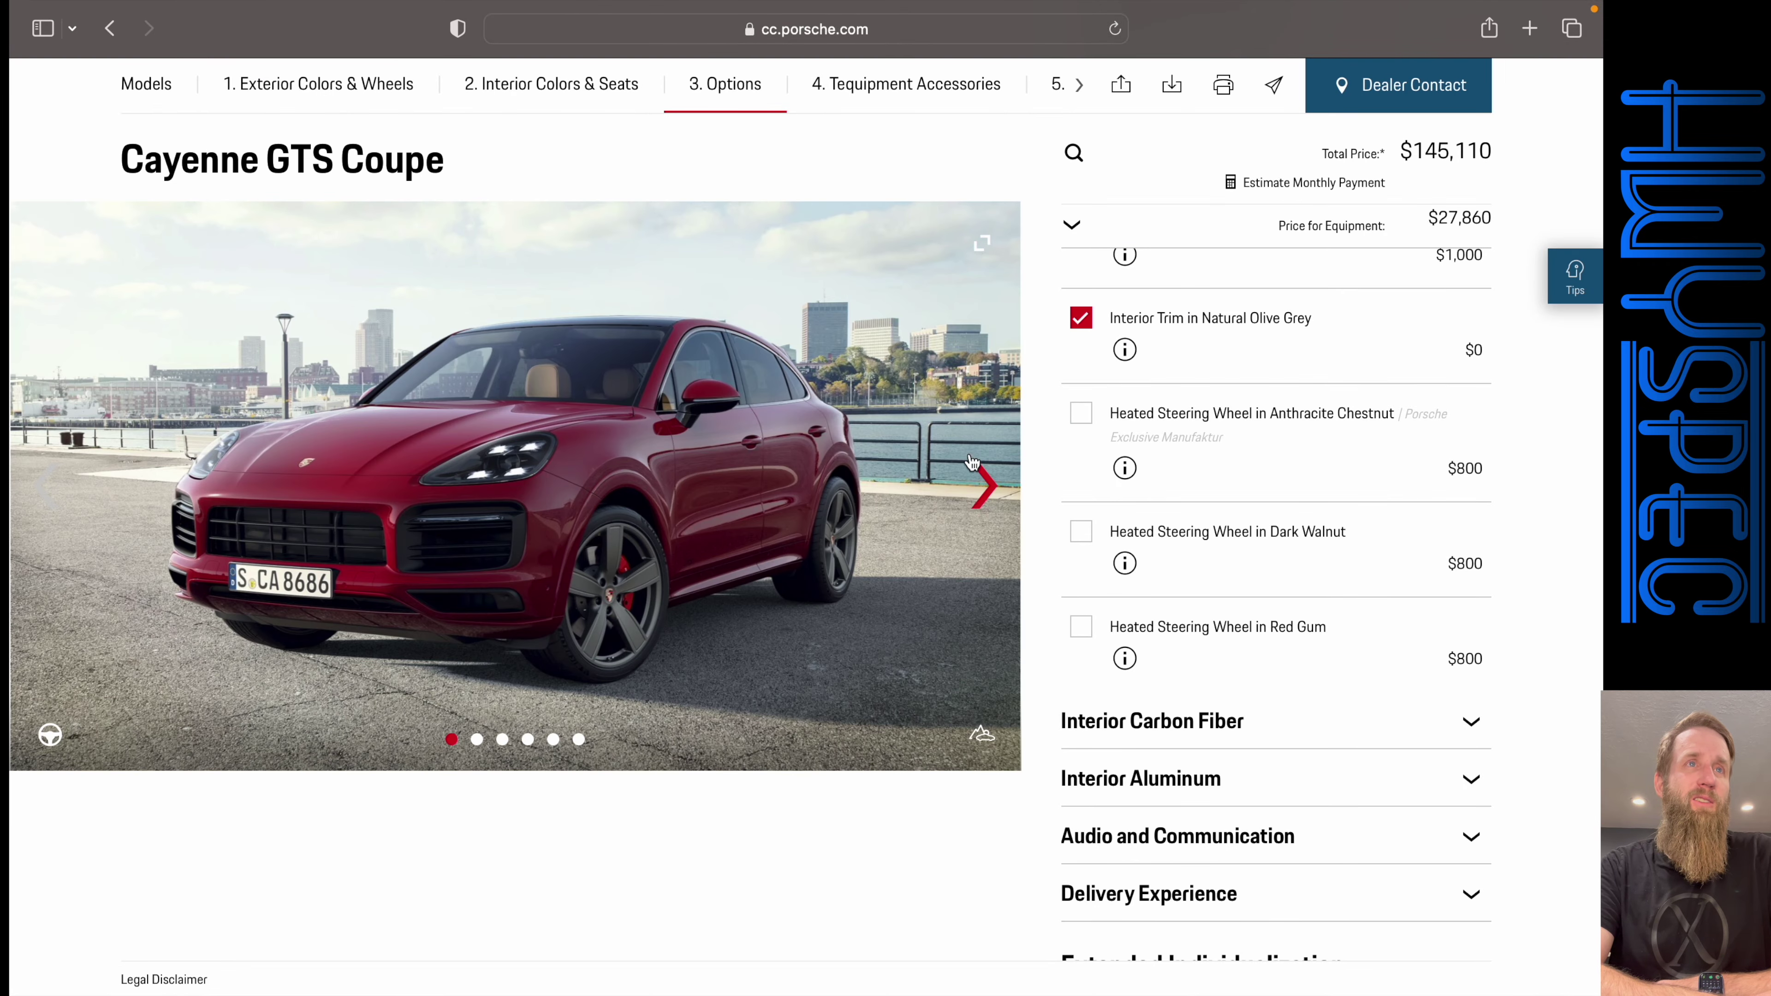
# - Advance the car preview to the interior view and browse the wood trim list
pyautogui.click(988, 503)
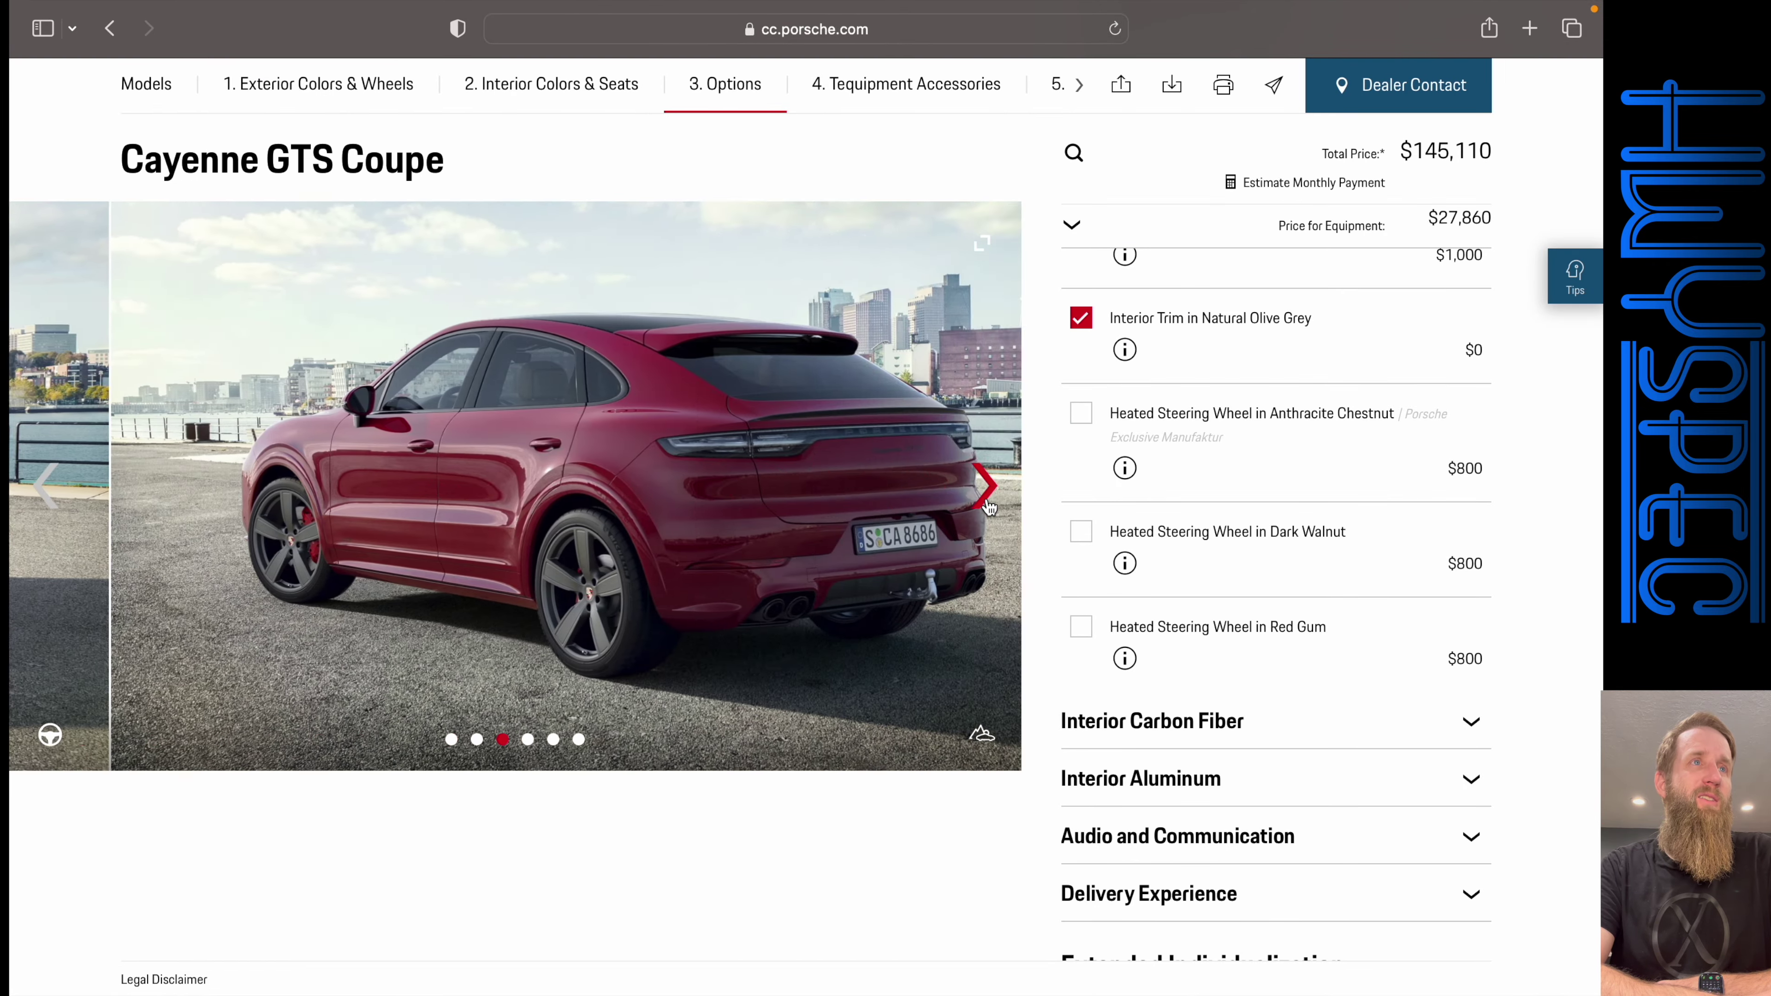
pyautogui.click(987, 504)
pyautogui.click(988, 504)
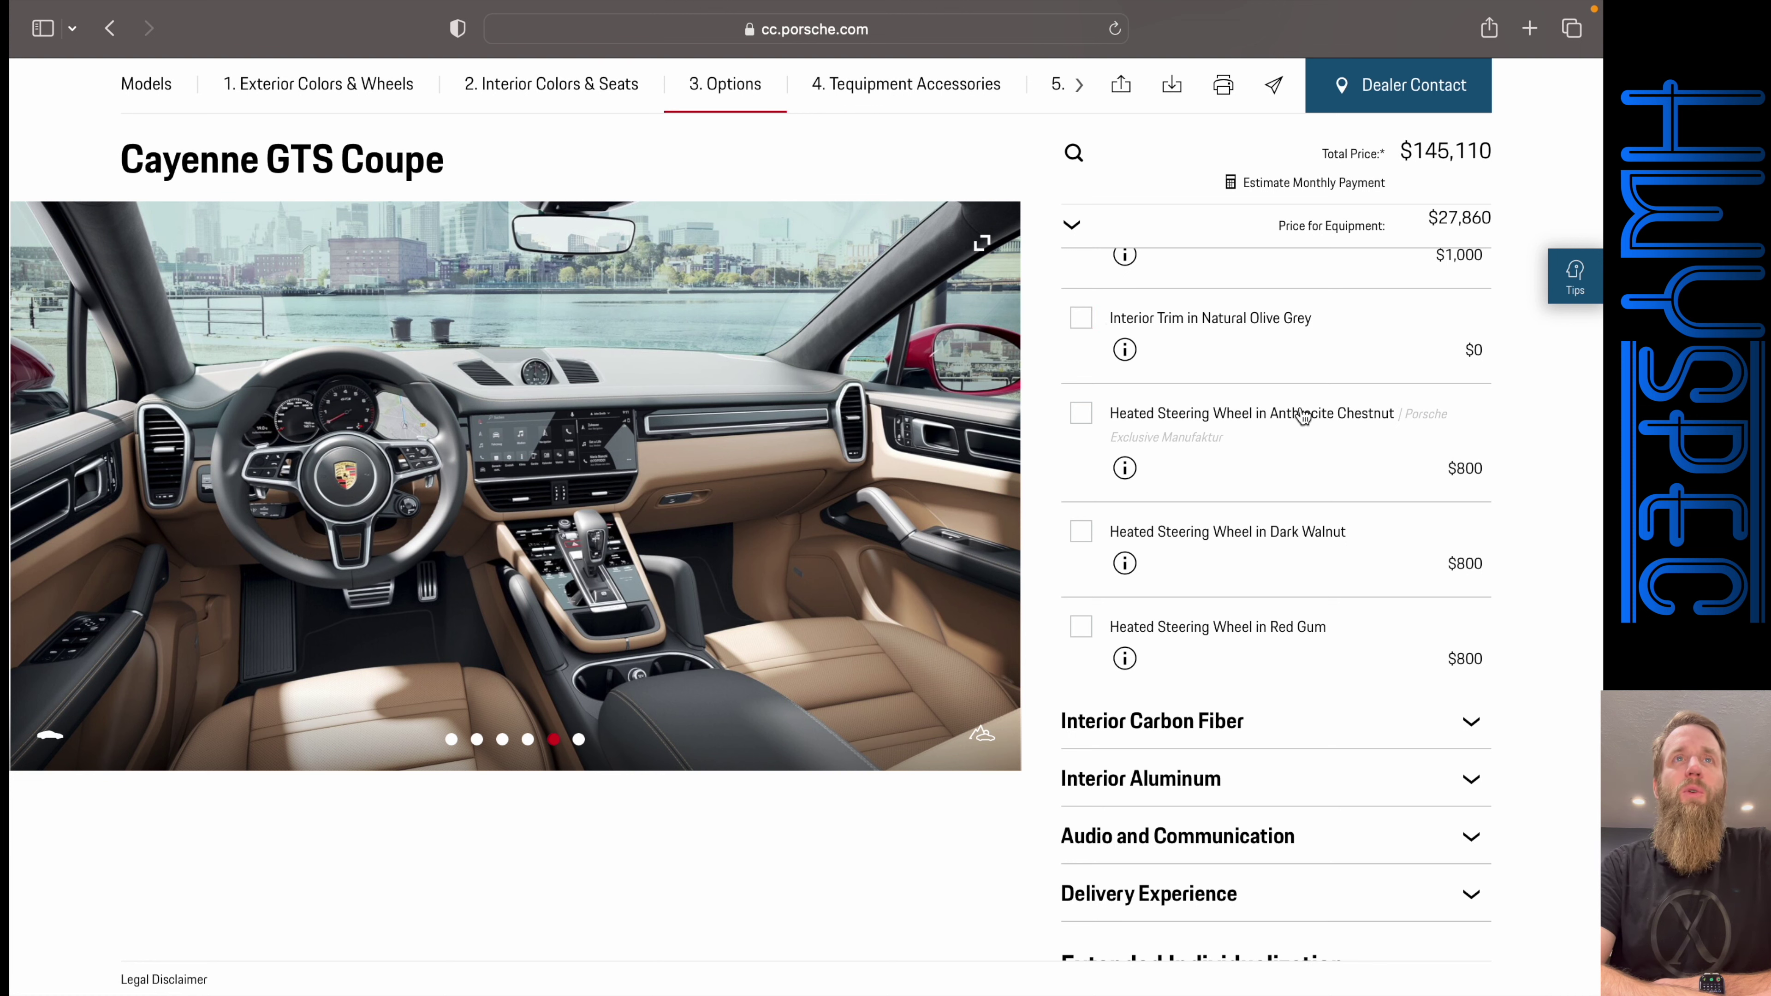
pyautogui.scroll(-2, 1302, 417)
pyautogui.scroll(-2, 1302, 417)
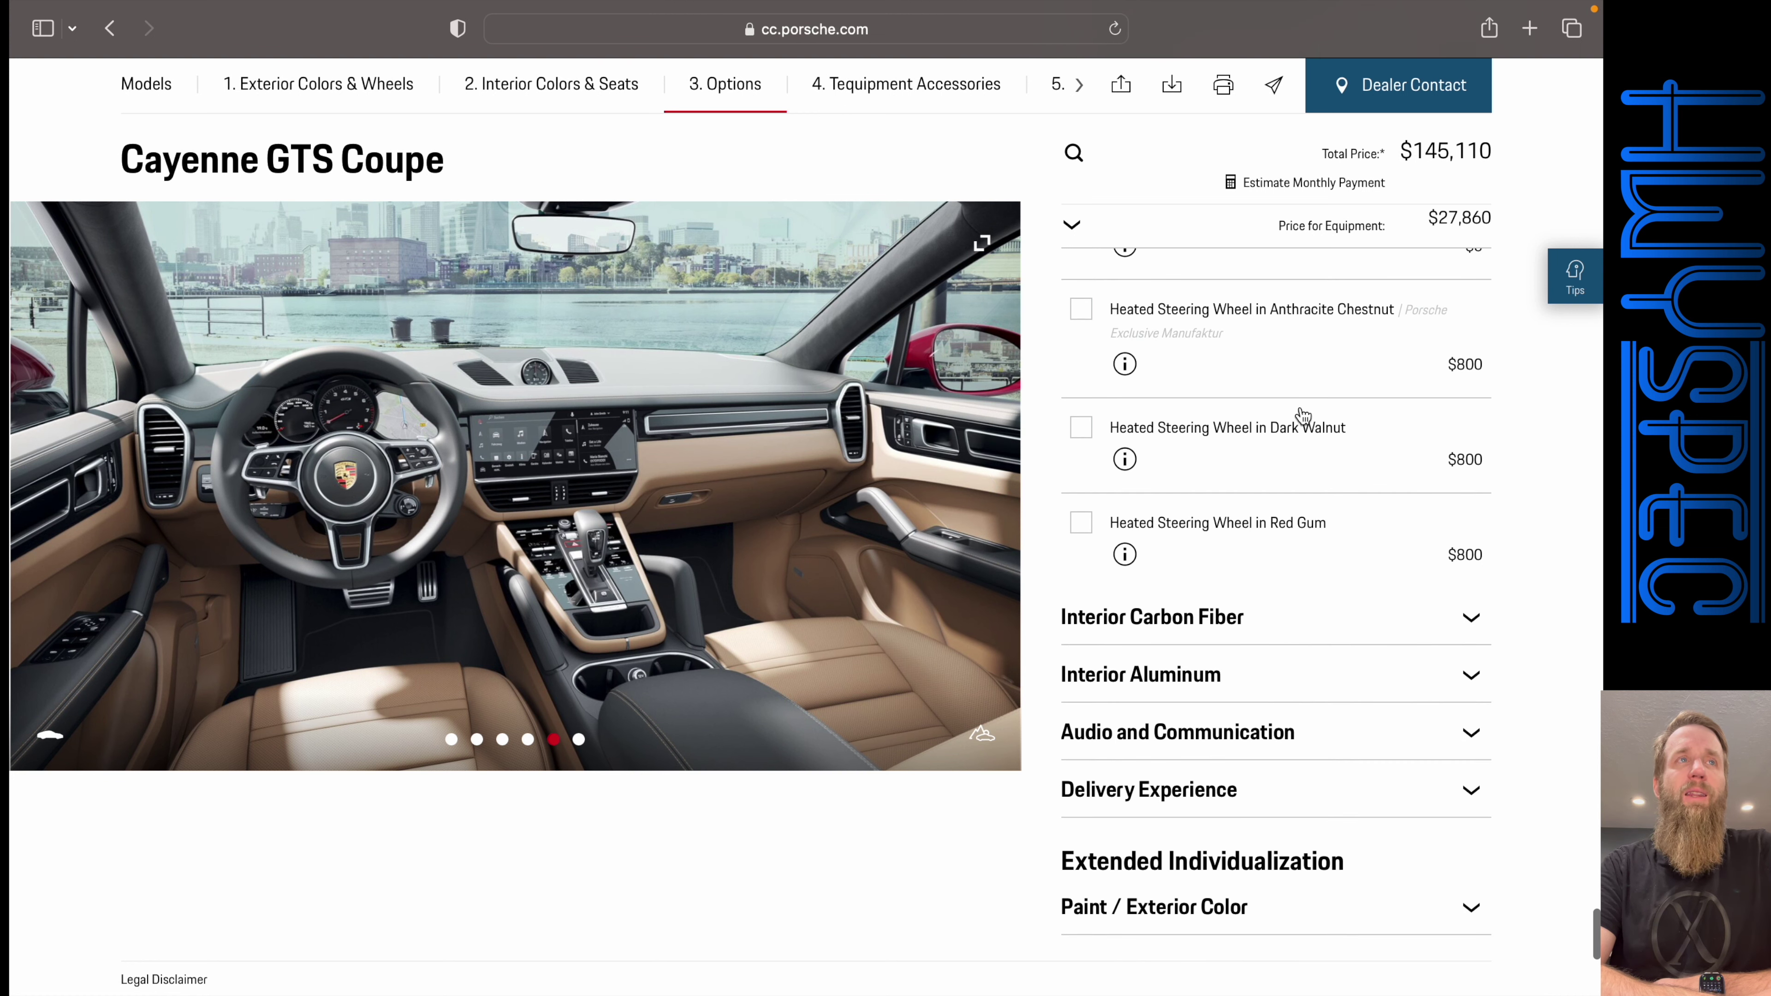
pyautogui.scroll(-2, 1300, 414)
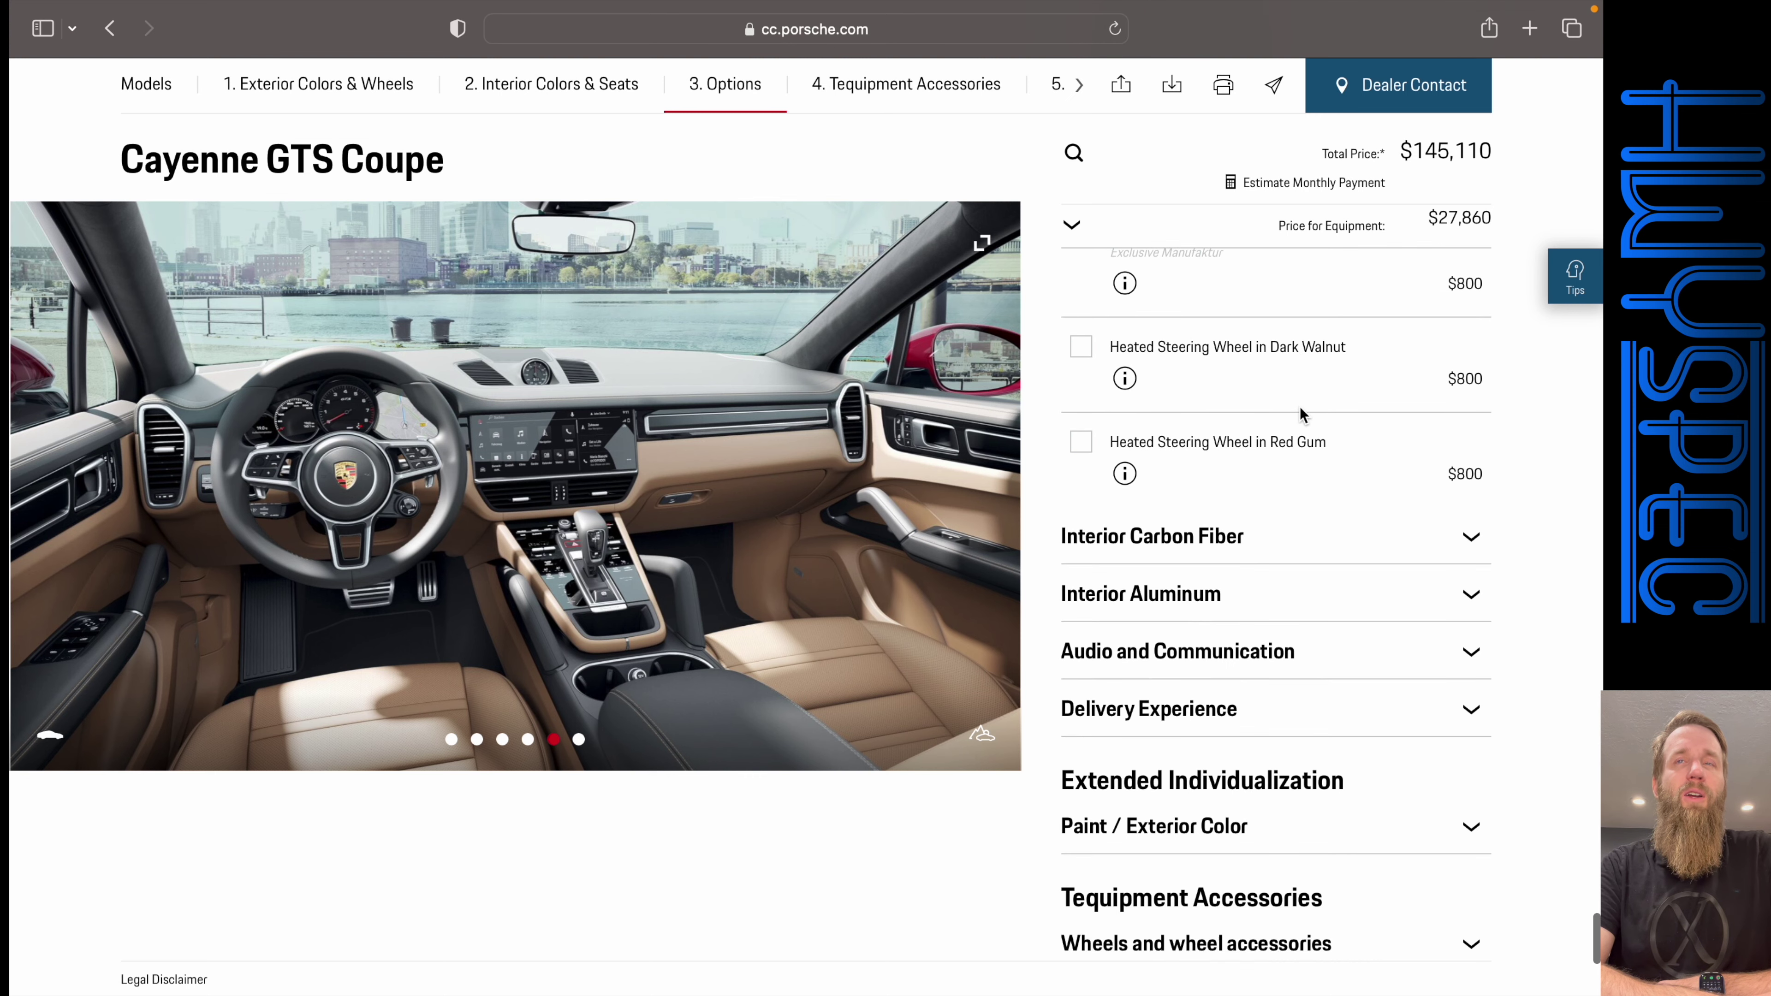
pyautogui.scroll(4, 1301, 377)
pyautogui.scroll(5, 1314, 288)
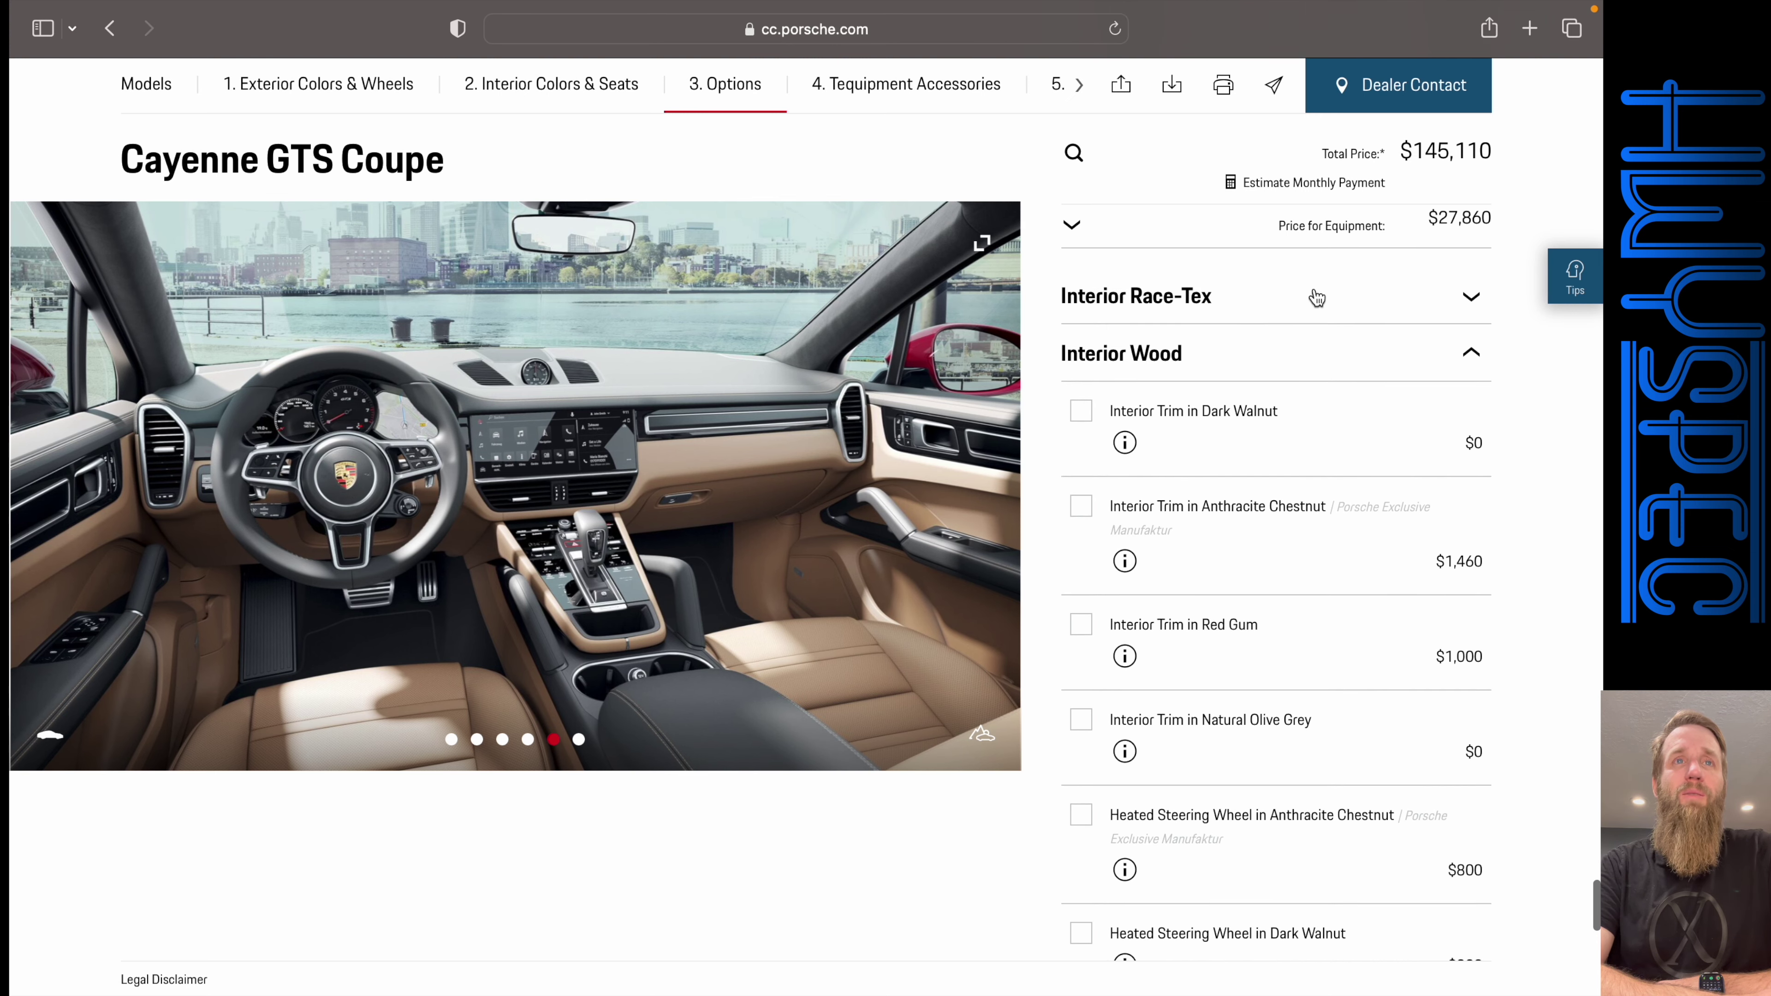
pyautogui.scroll(-4, 1338, 460)
pyautogui.scroll(3, 1338, 460)
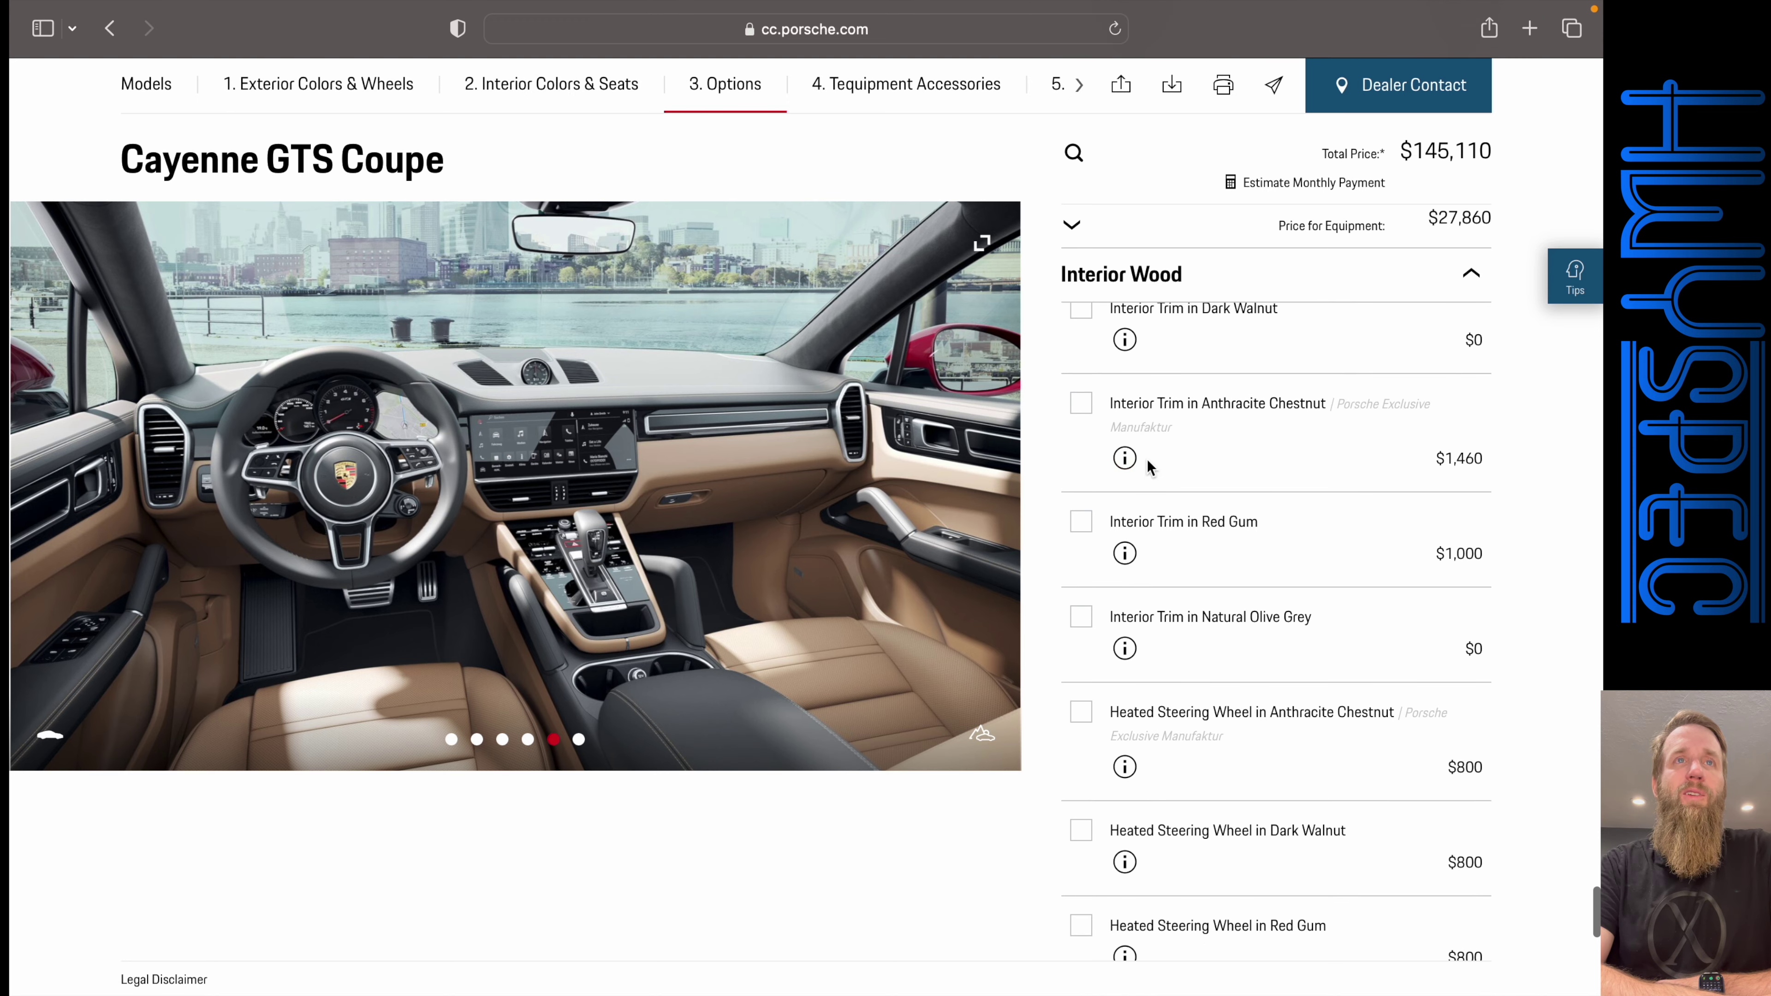
# - Check the Anthracite Chestnut trim details, then select Interior Trim in Natural Olive Grey at no cost
pyautogui.click(1125, 459)
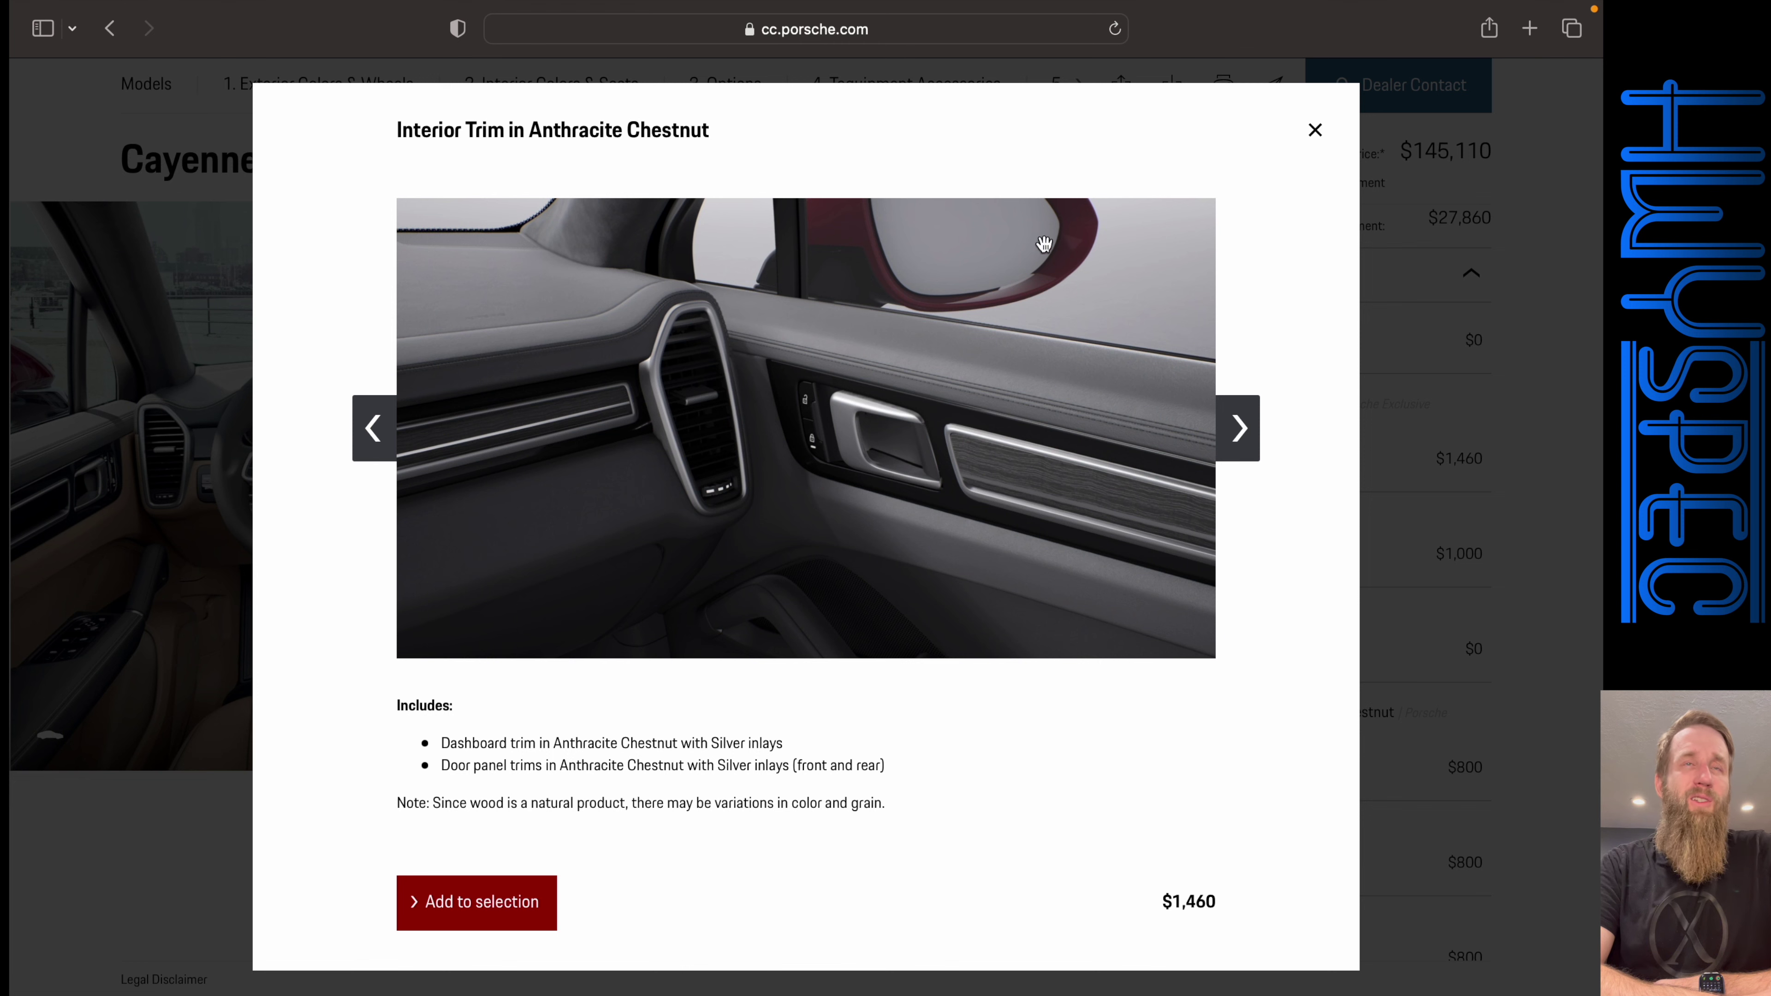
pyautogui.click(1316, 132)
pyautogui.scroll(-3, 1458, 403)
pyautogui.scroll(-3, 1341, 388)
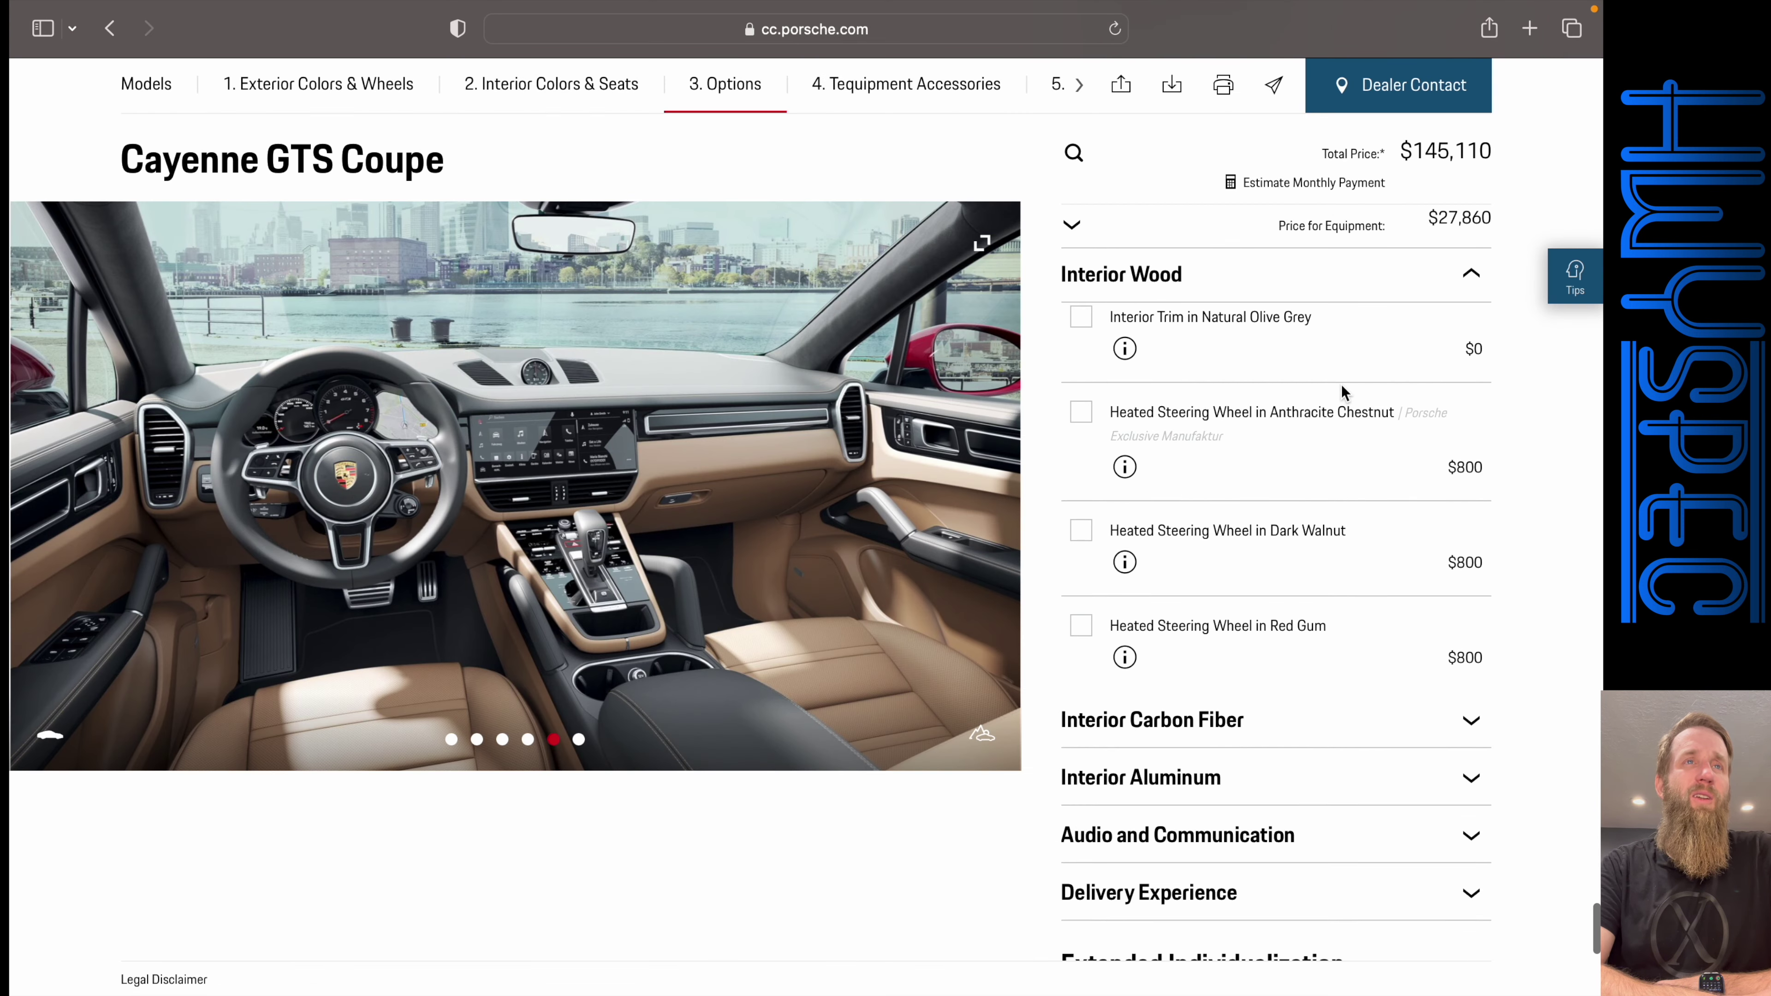
pyautogui.click(1082, 333)
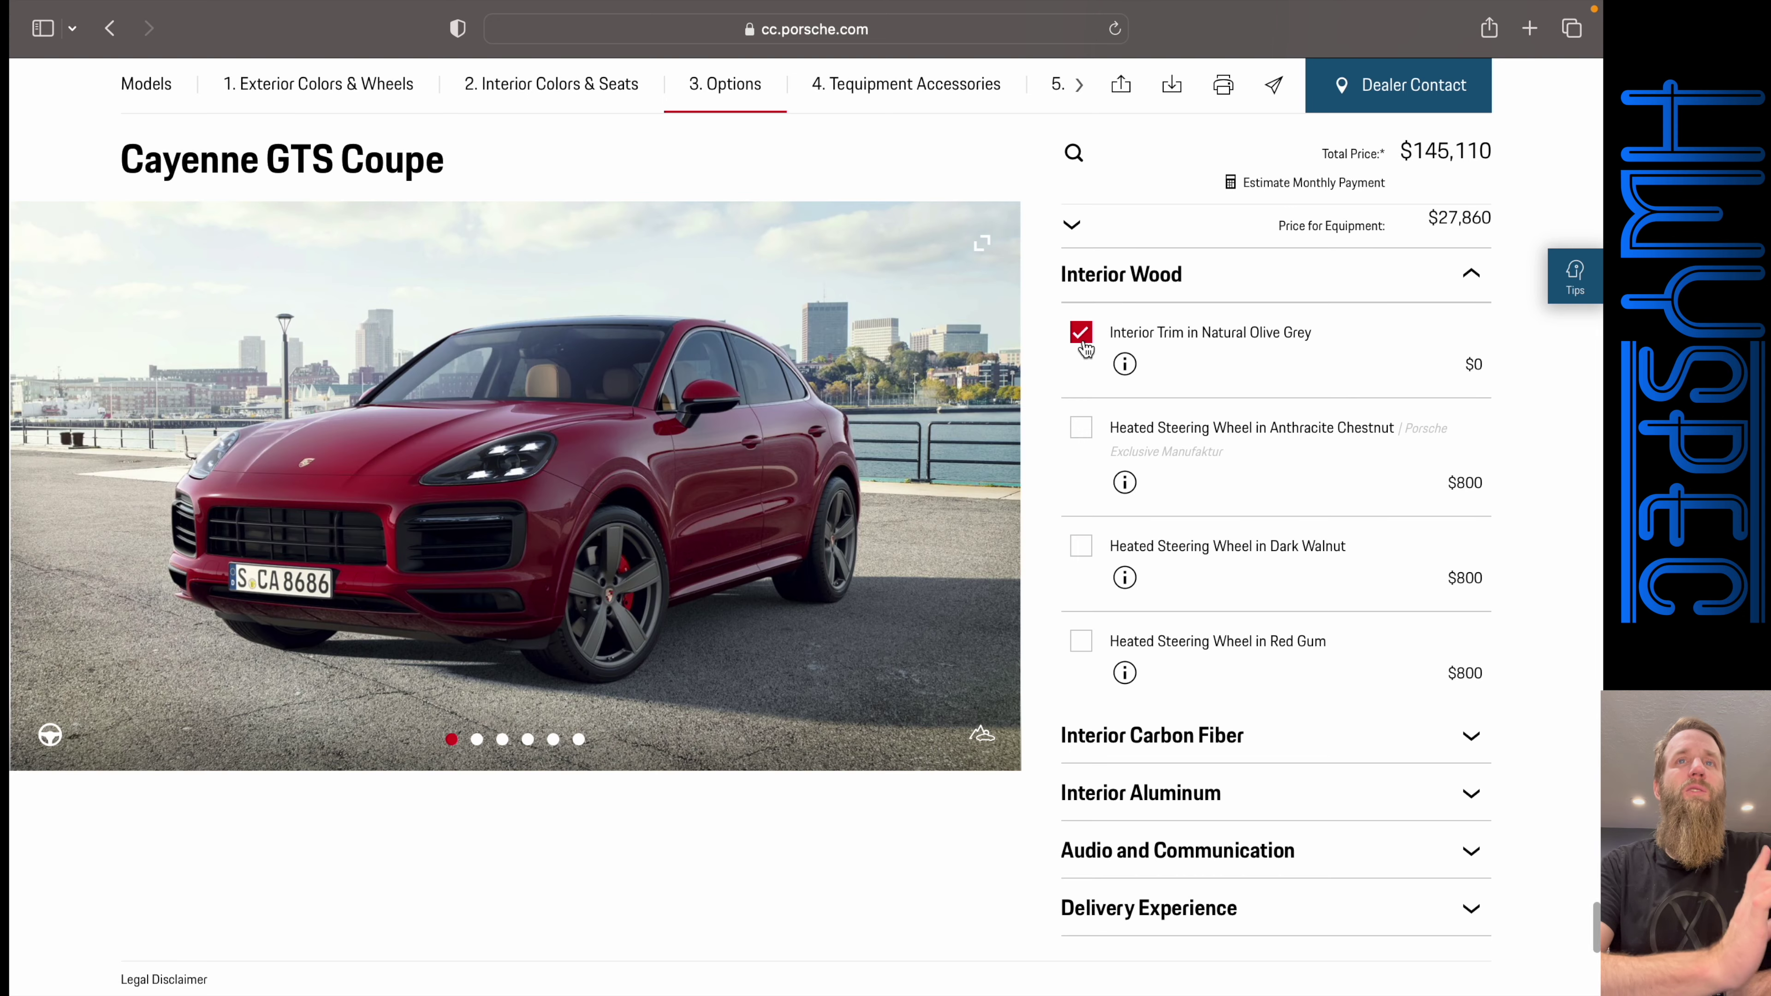
# - Cycle the car preview images back to the dashboard interior view
pyautogui.click(984, 483)
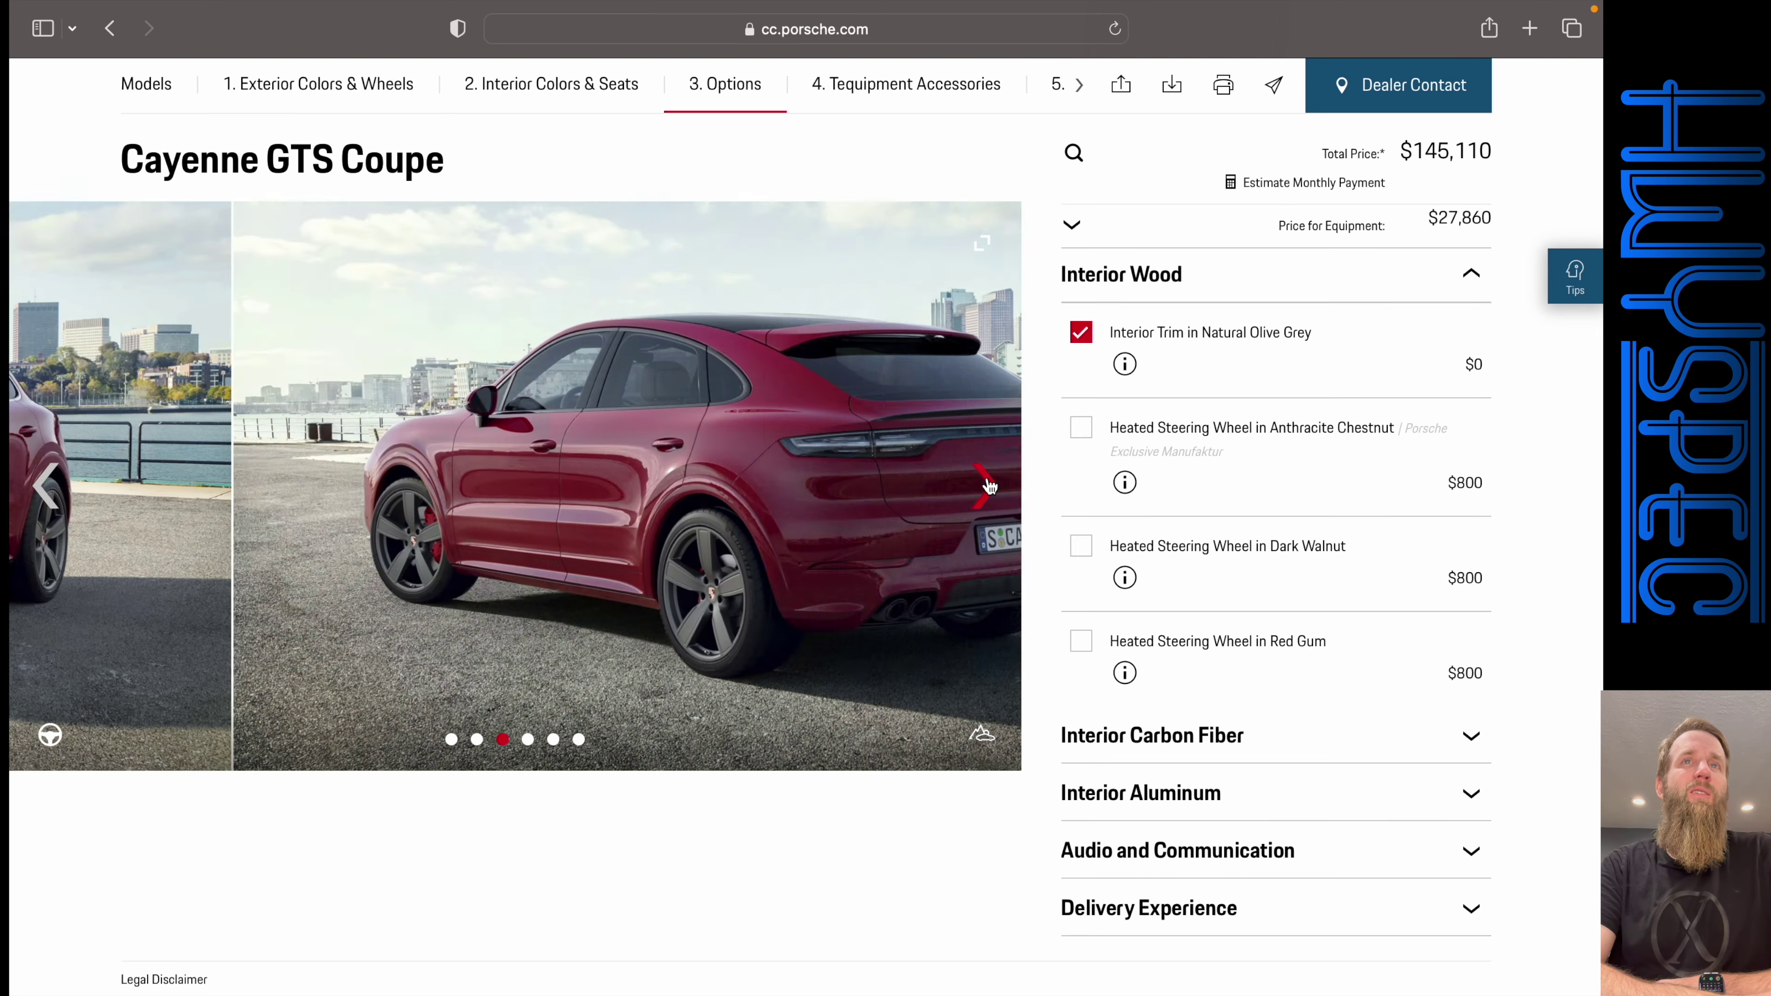
pyautogui.click(985, 483)
pyautogui.click(985, 484)
pyautogui.click(985, 484)
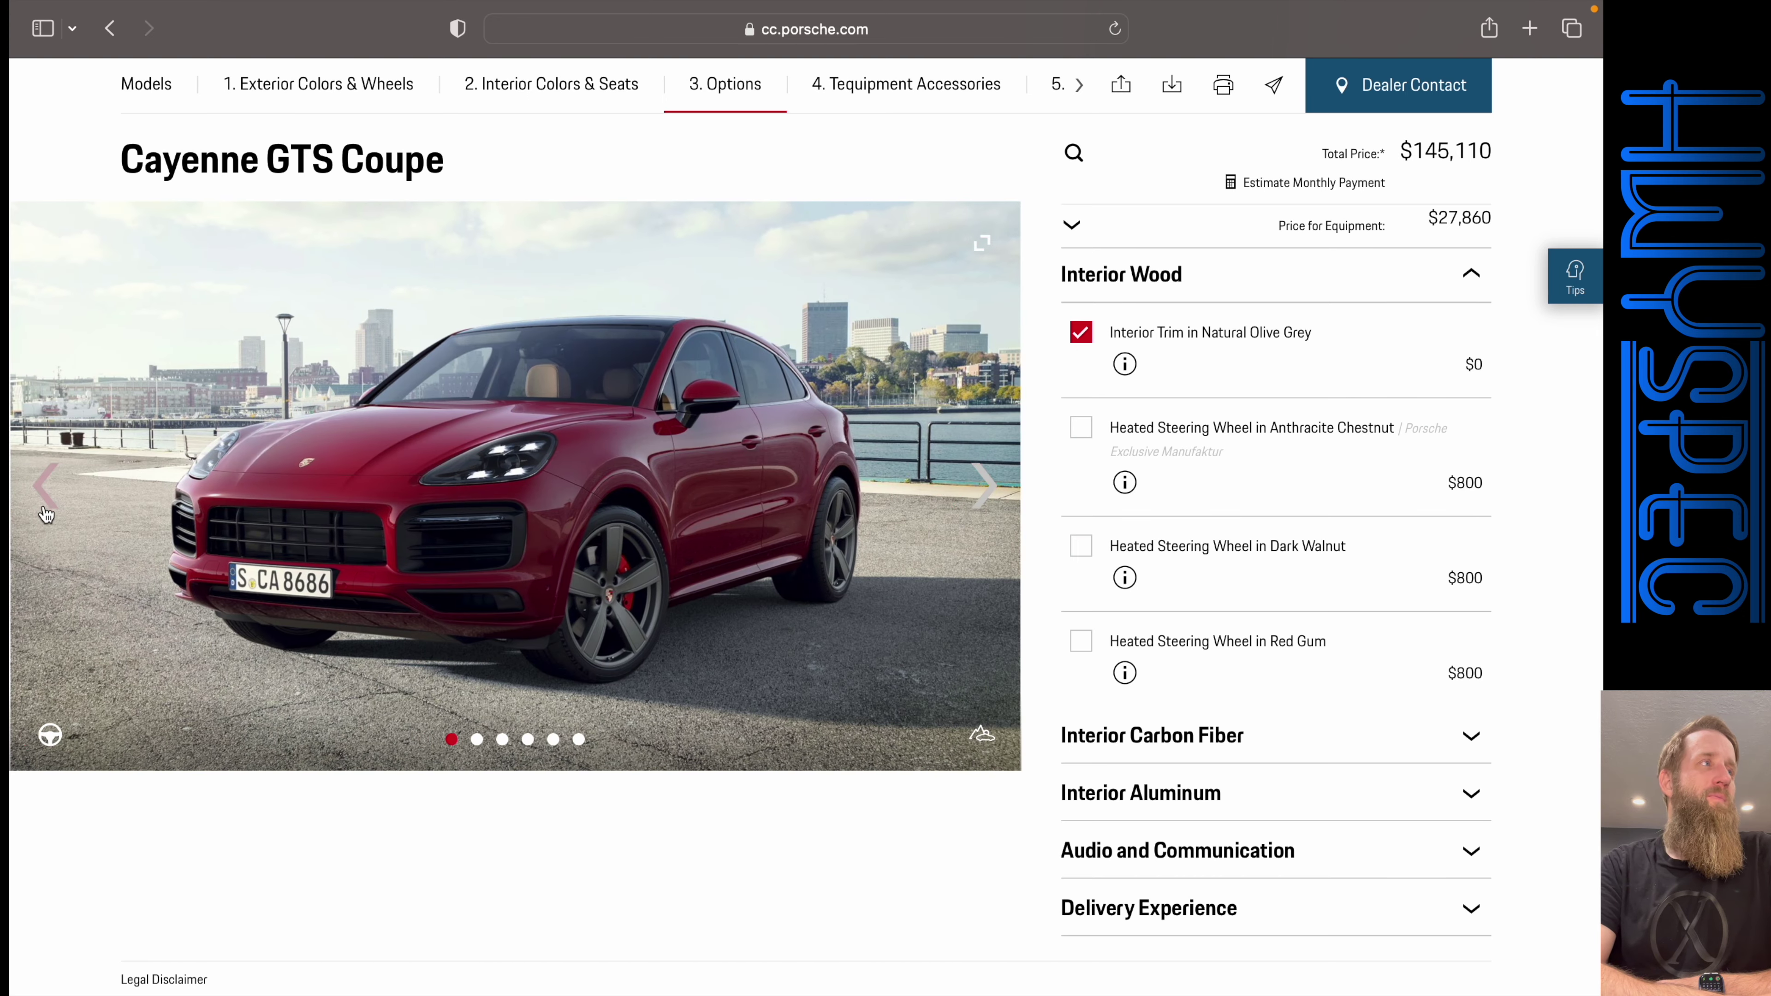
pyautogui.click(46, 503)
pyautogui.click(46, 504)
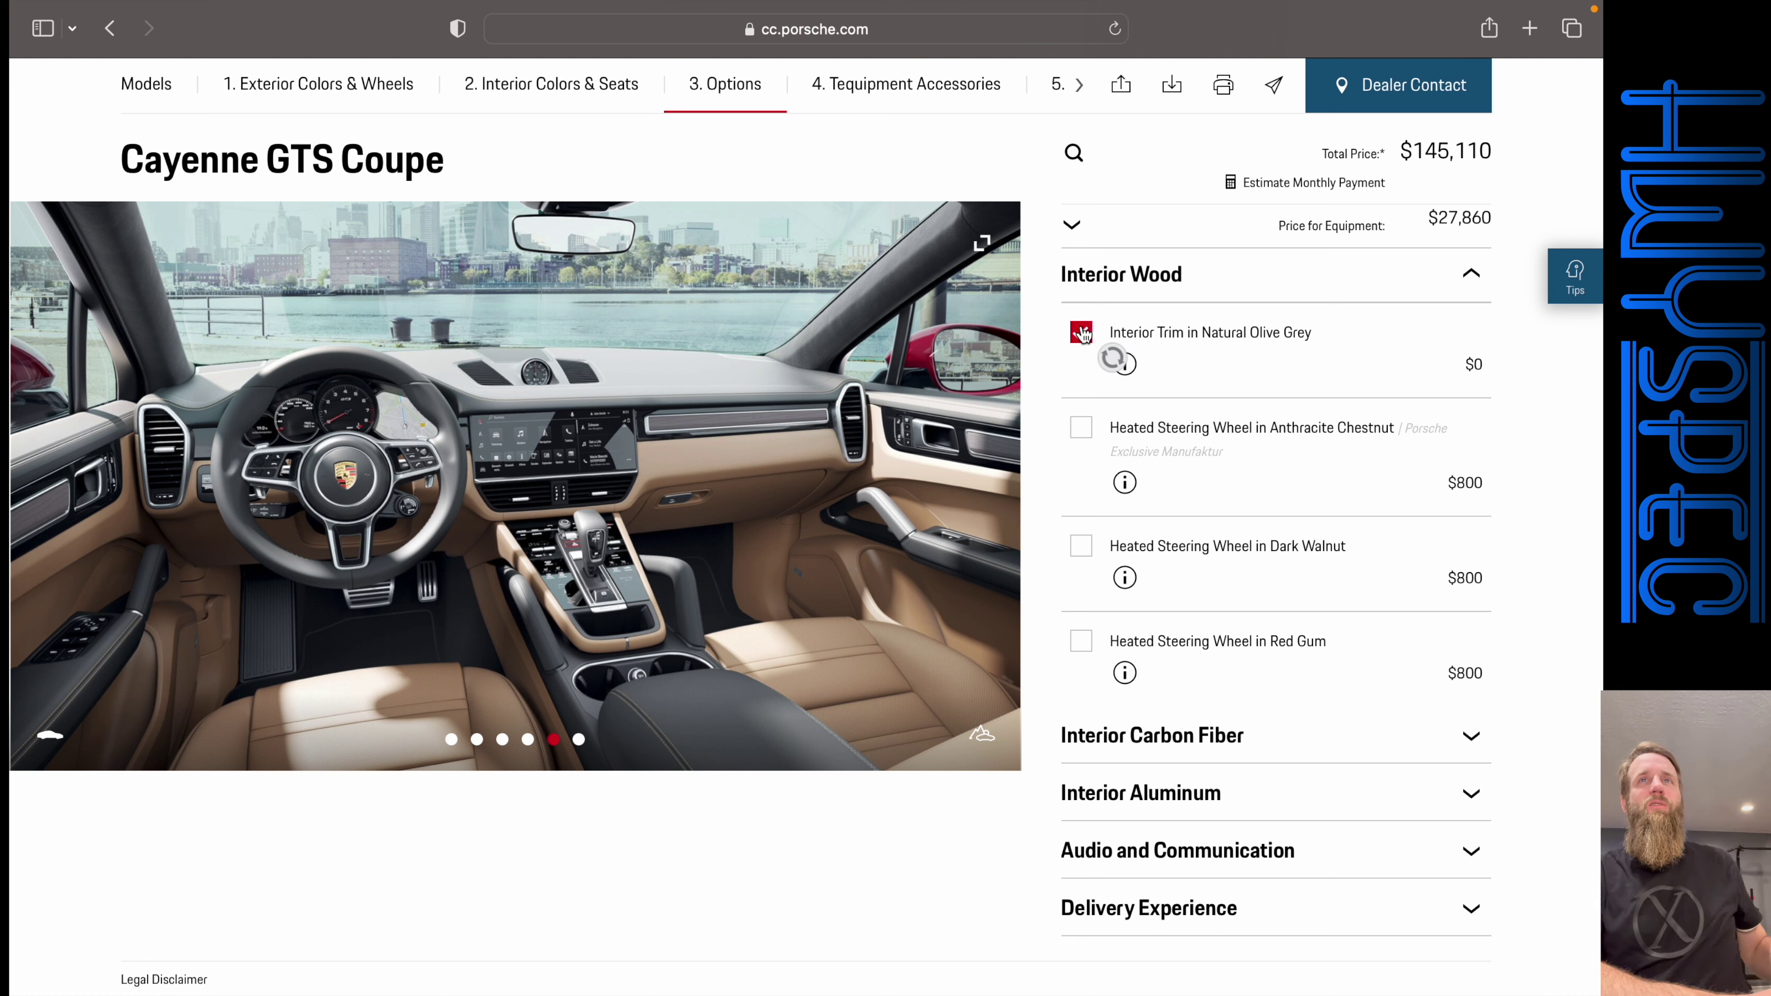
pyautogui.scroll(-3, 1362, 453)
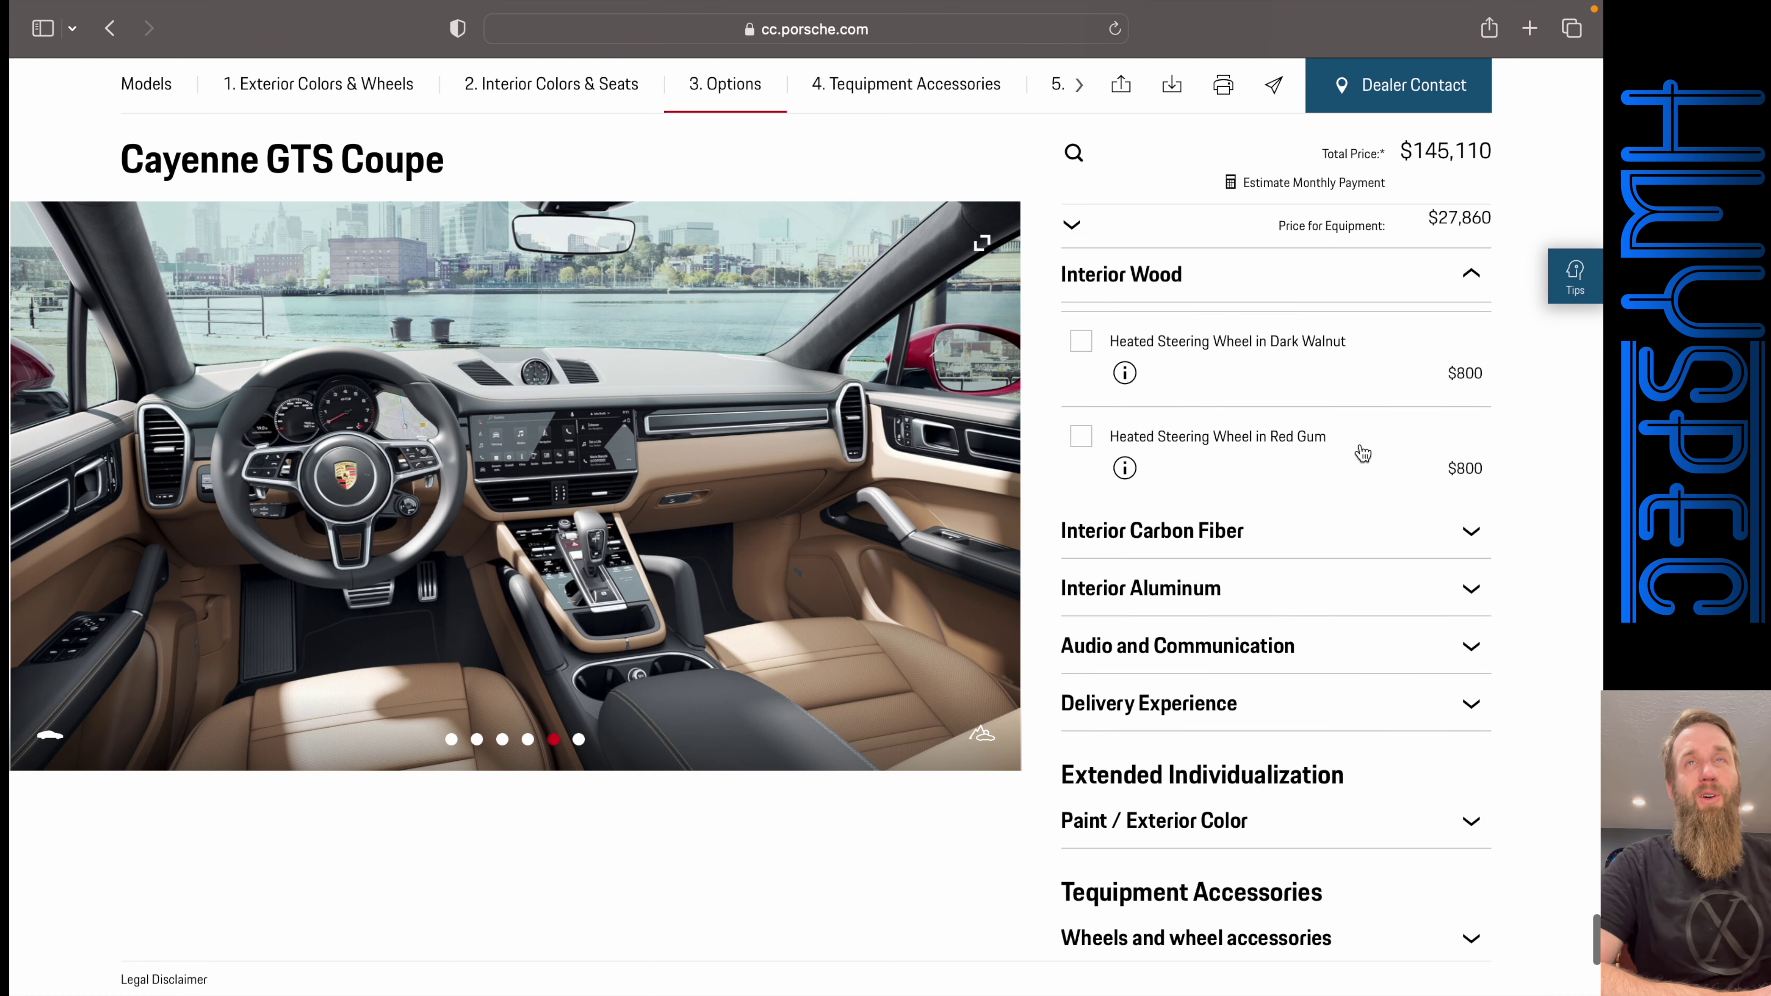
# - Expand Audio and Communication and review the Burmester 3D sound system details
pyautogui.scroll(-2, 1362, 453)
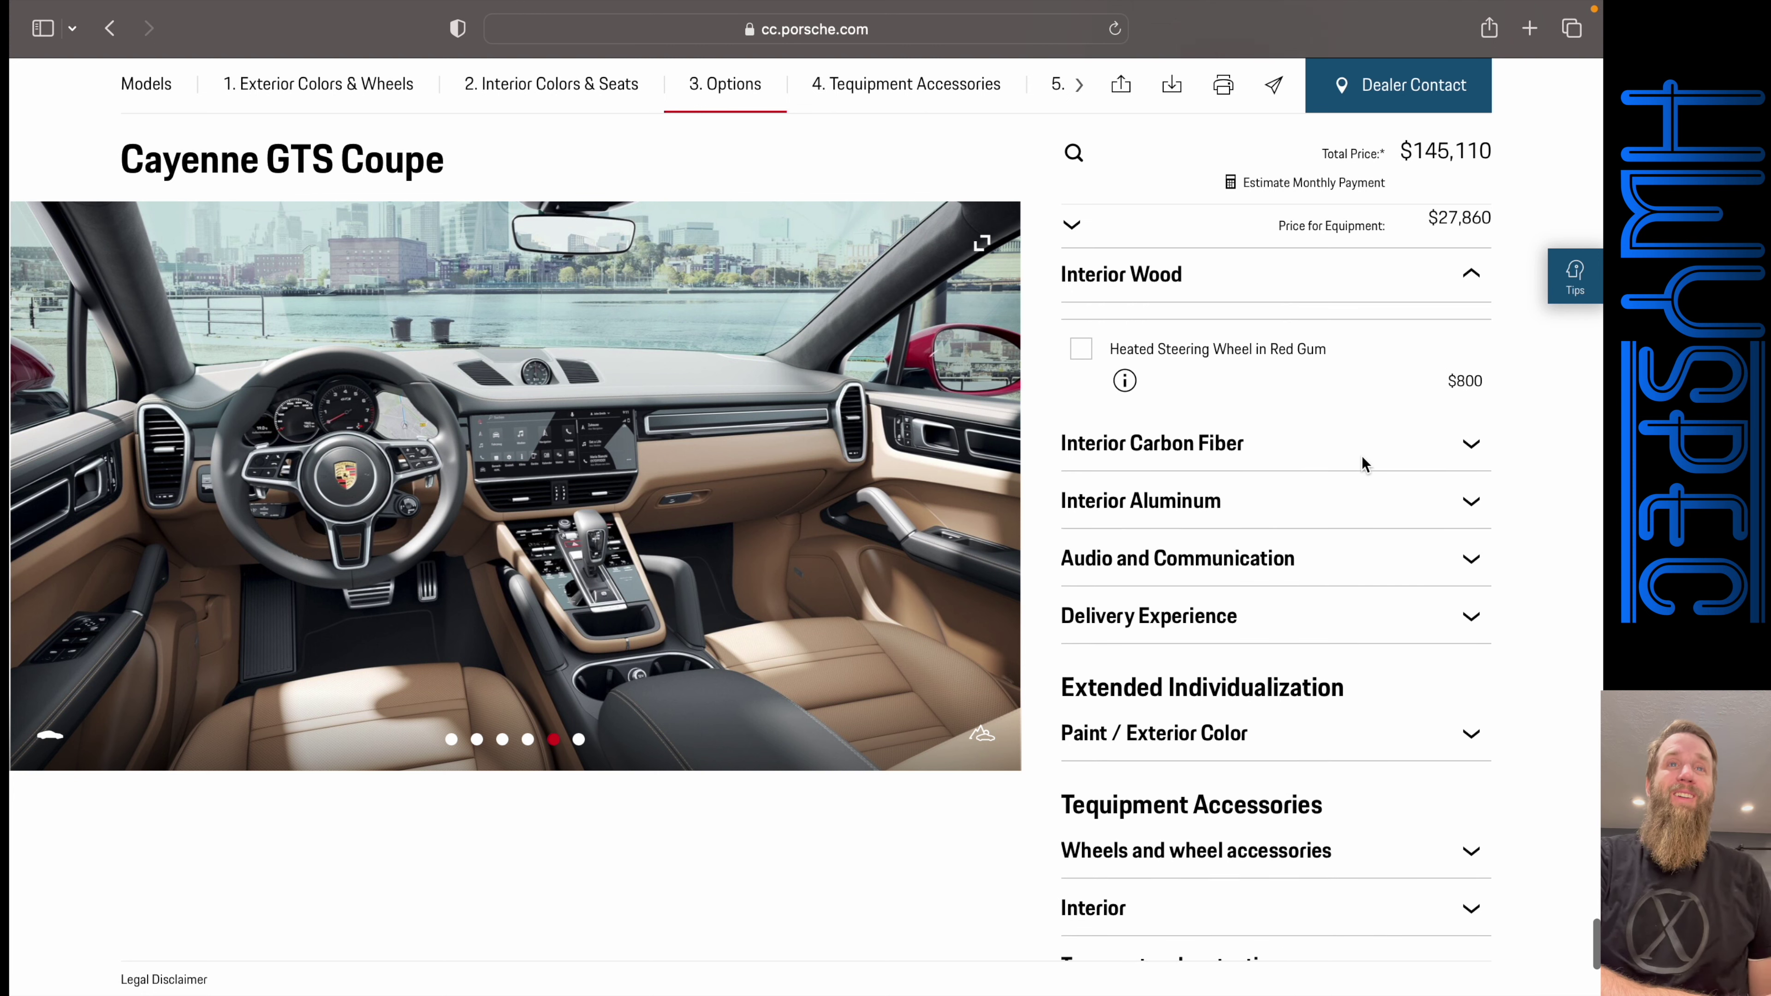
pyautogui.scroll(-1, 1227, 476)
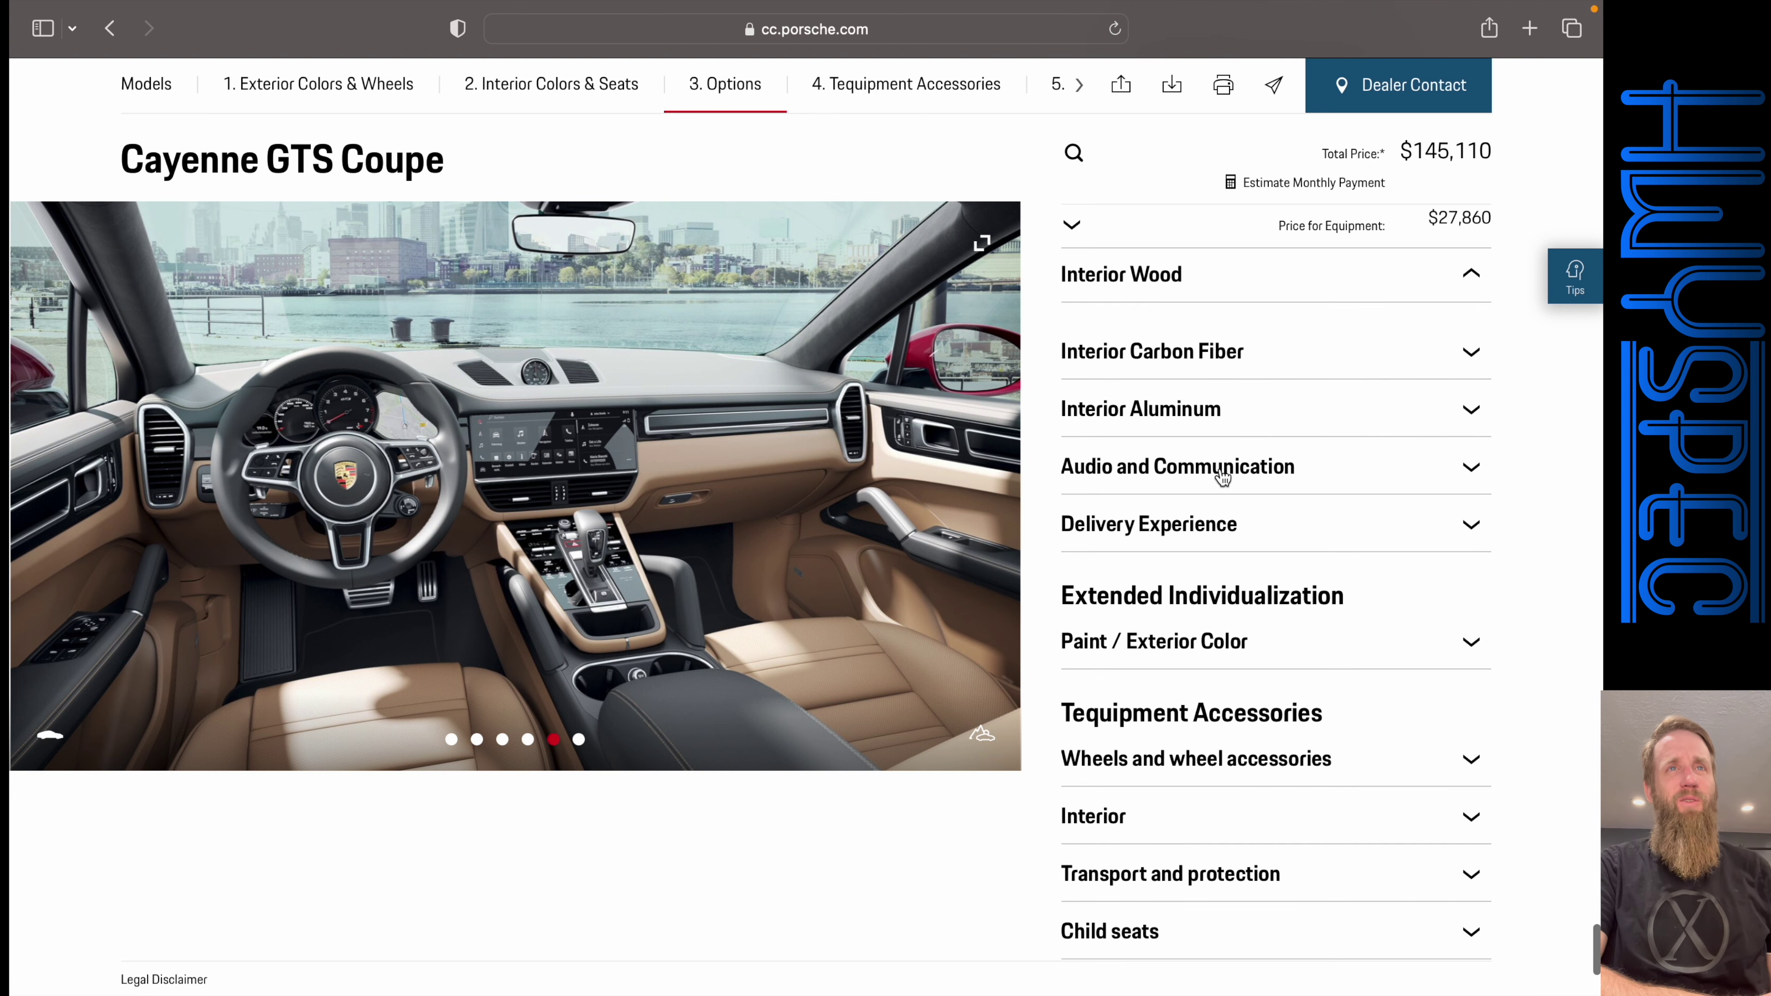
pyautogui.click(1210, 463)
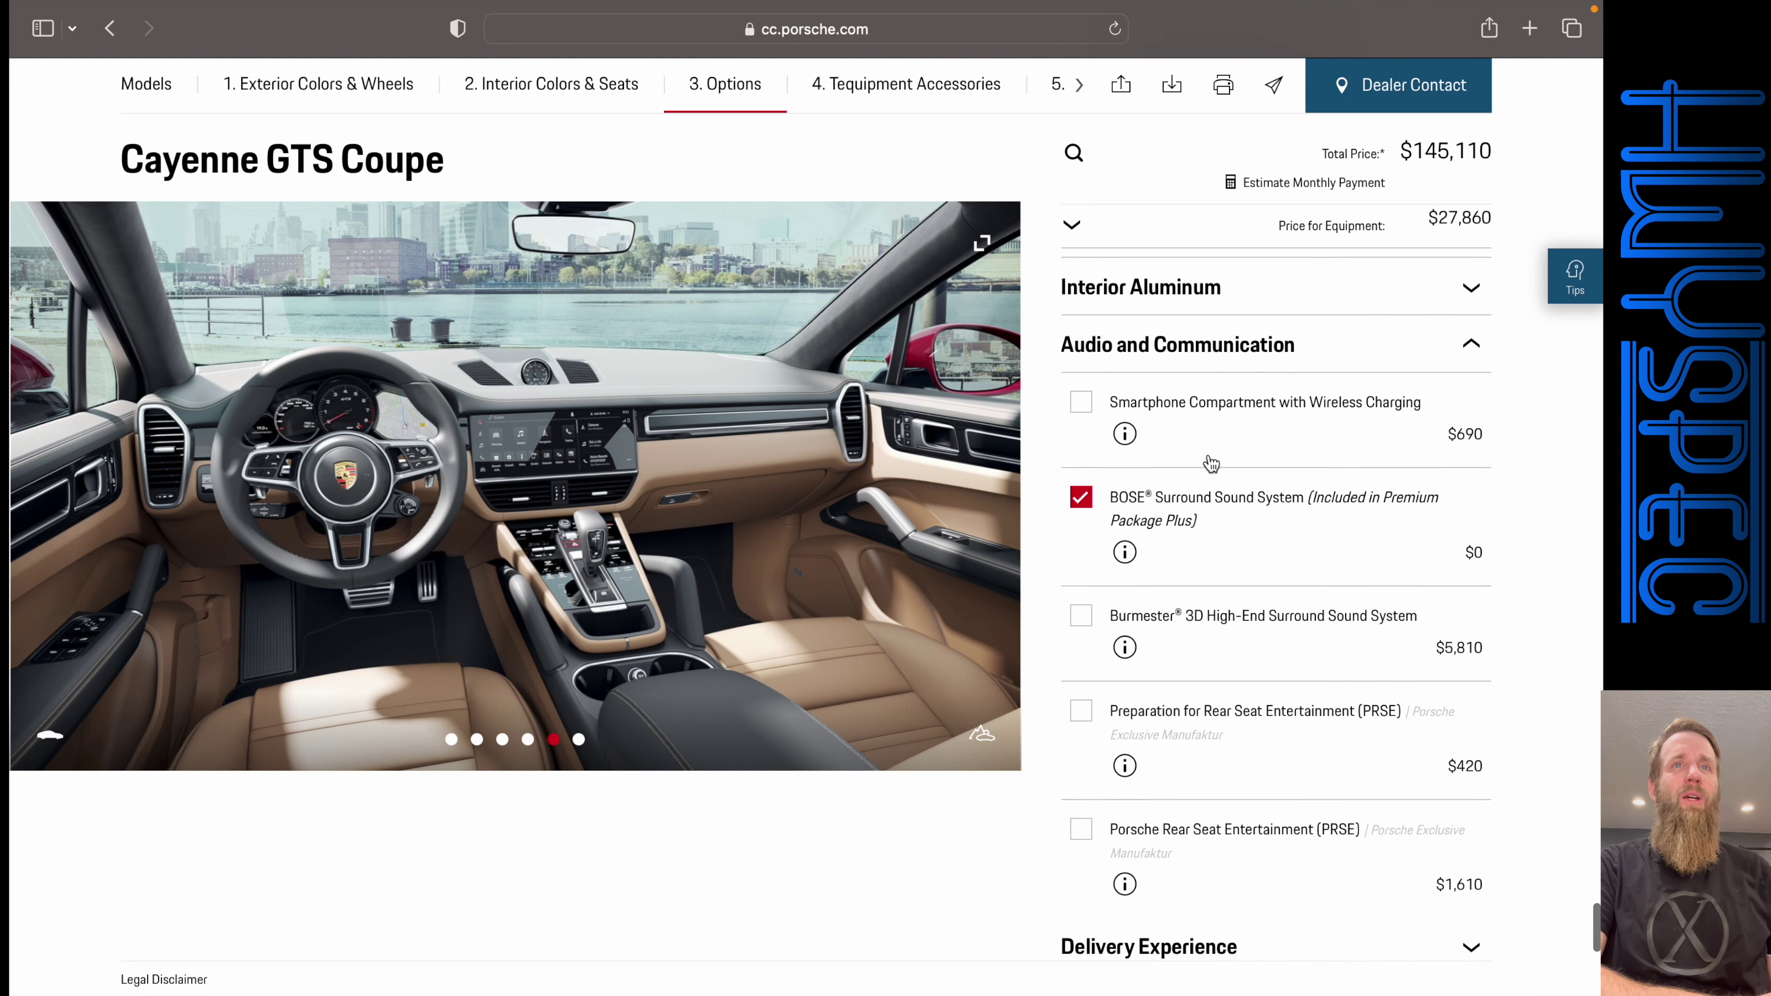
pyautogui.scroll(-3, 1223, 372)
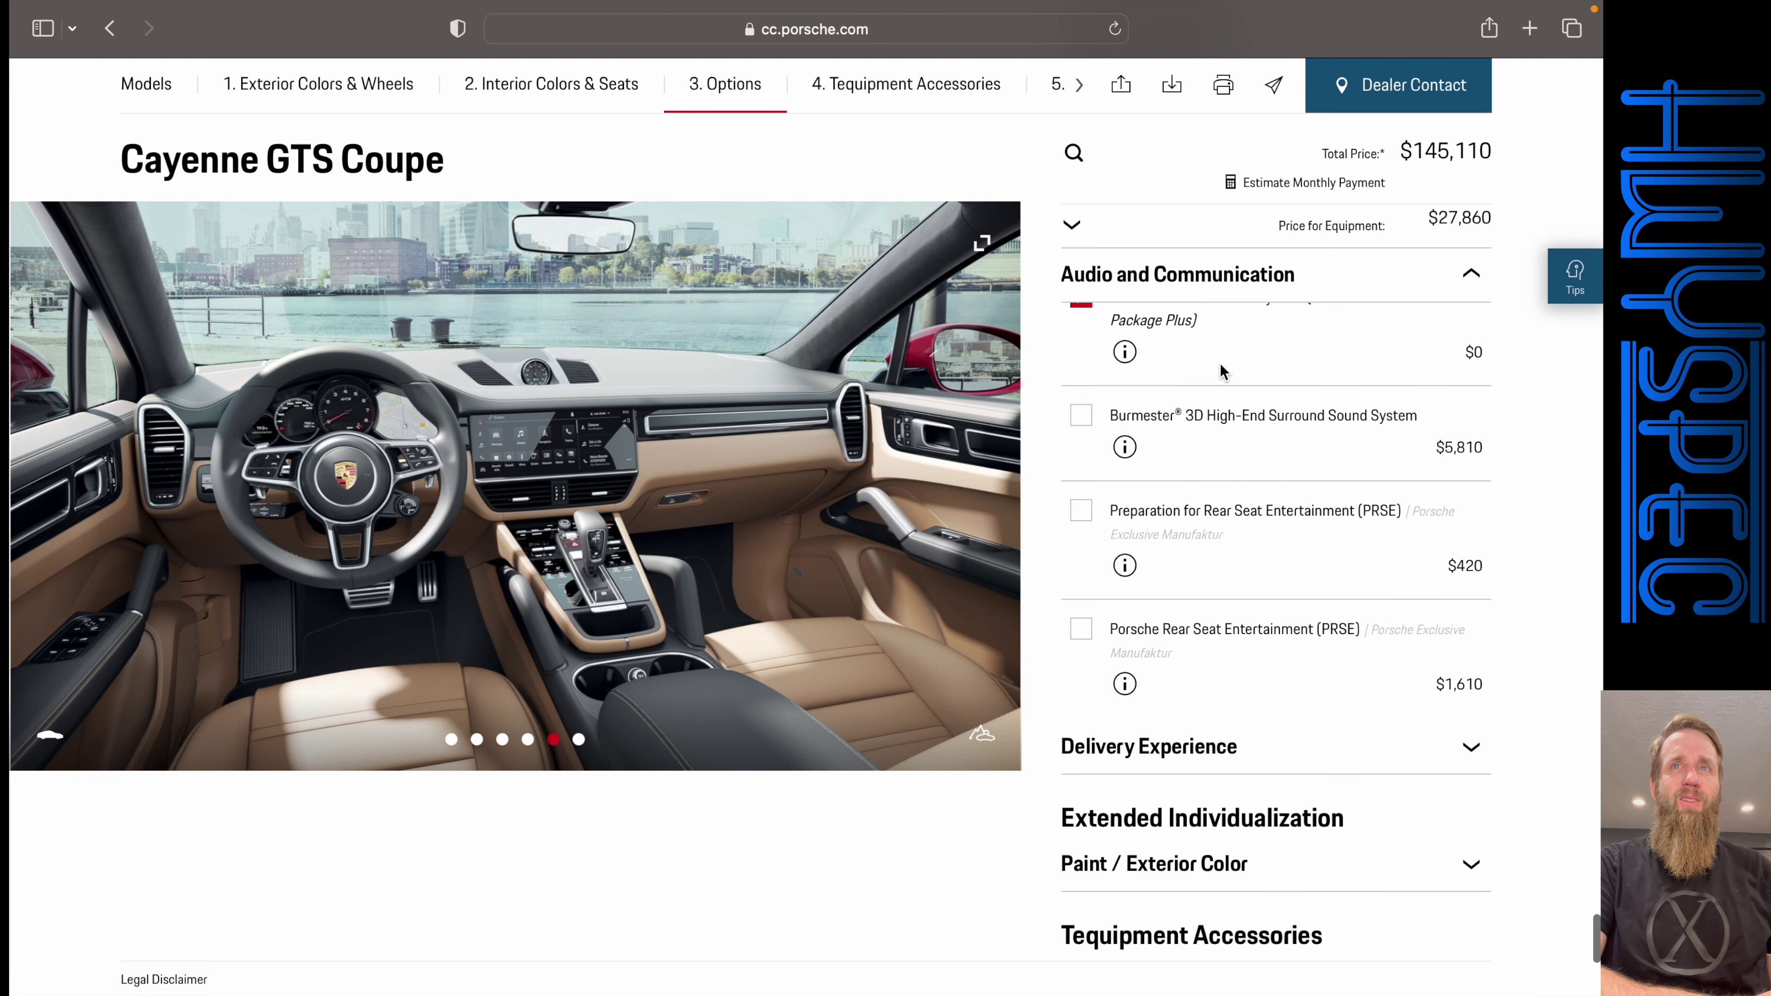
pyautogui.scroll(-1, 1392, 431)
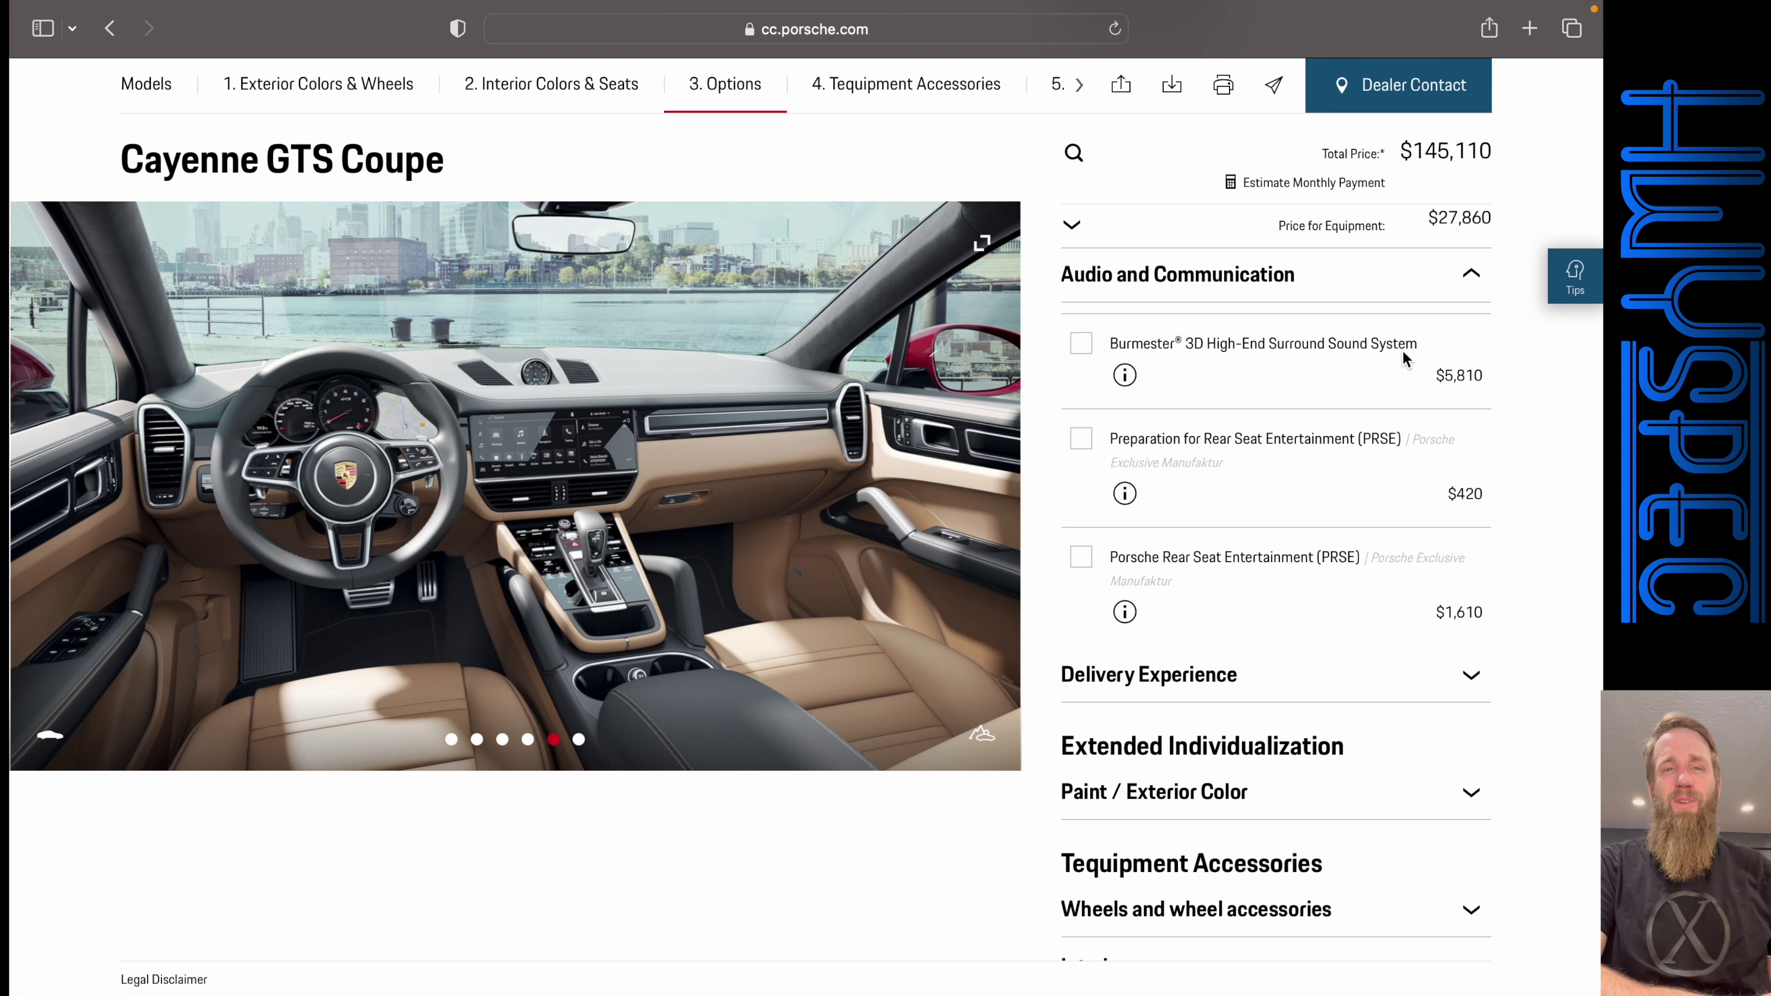
pyautogui.click(1125, 376)
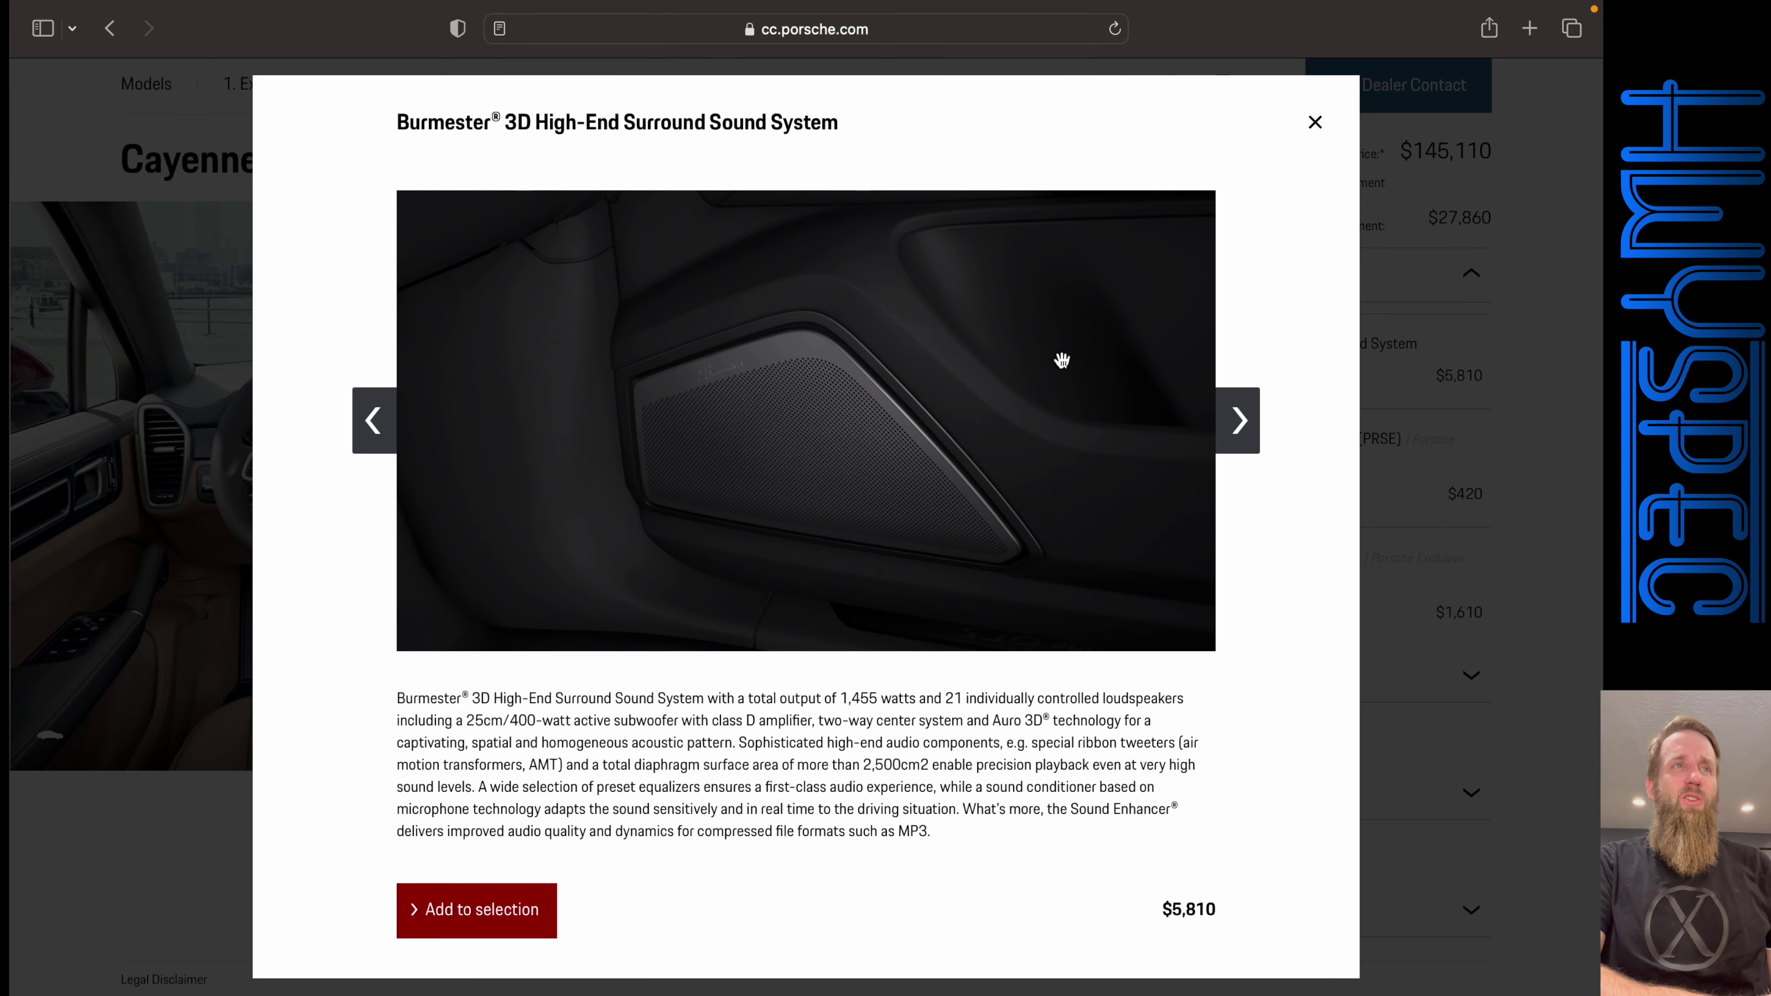
pyautogui.scroll(-2, 1061, 360)
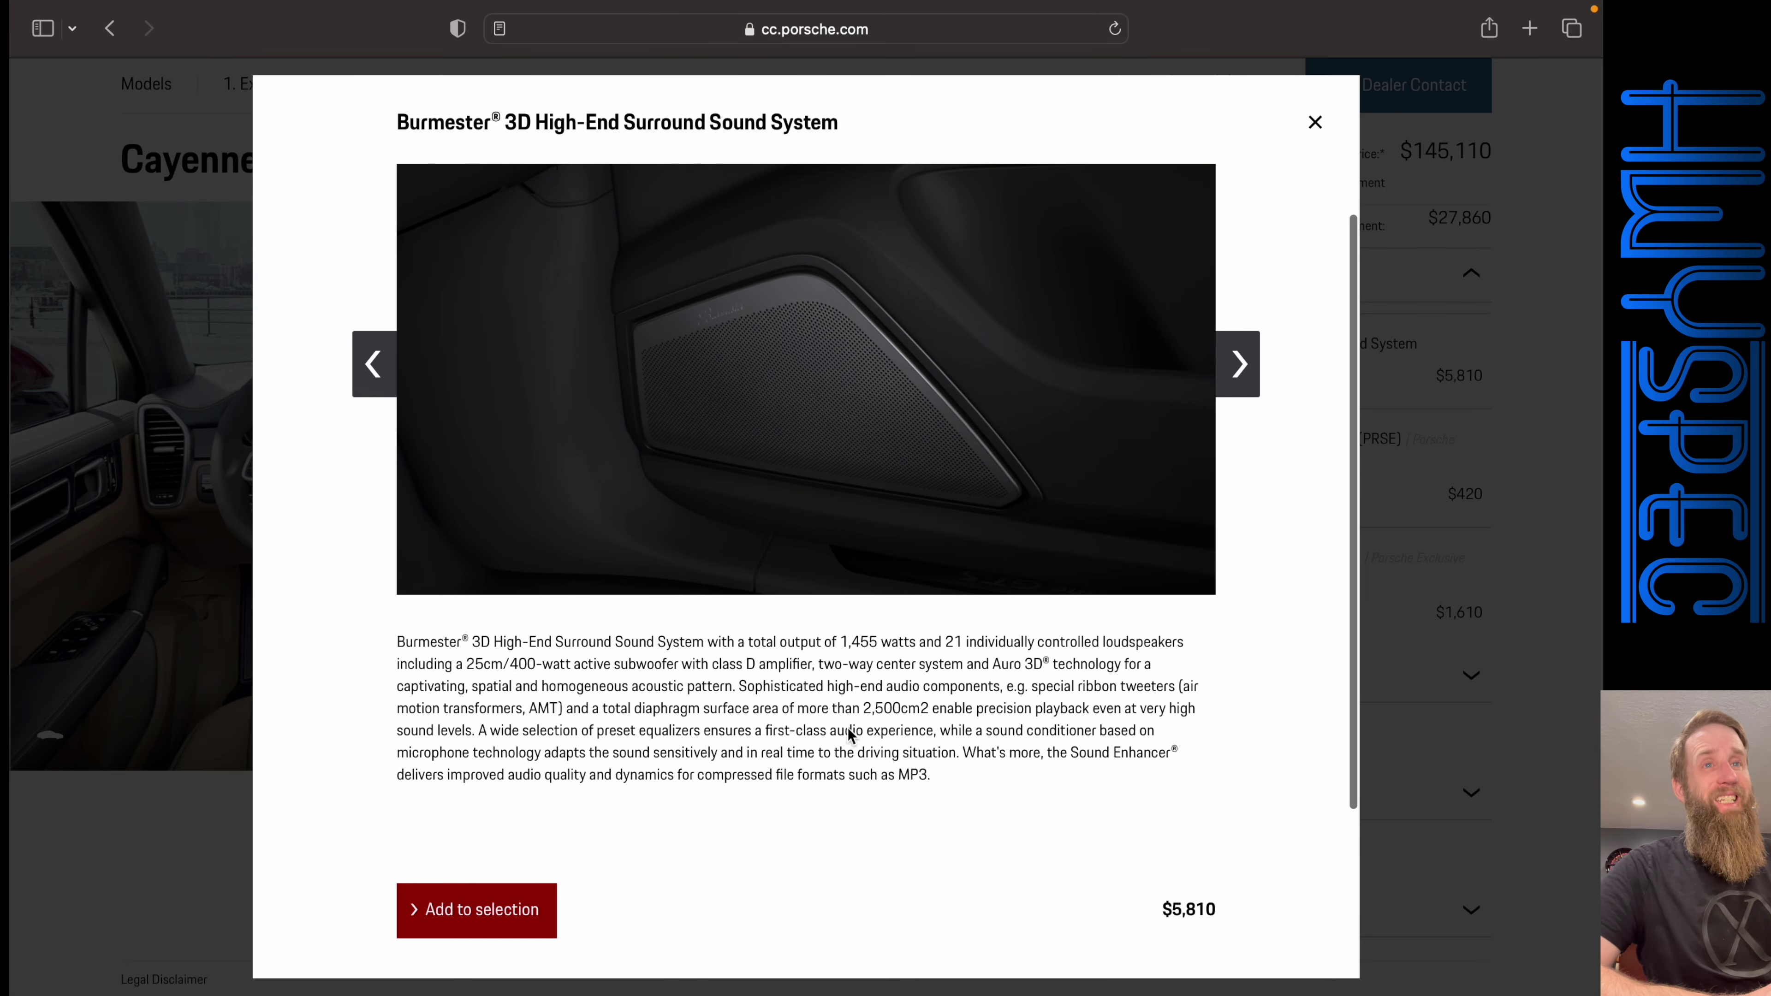
pyautogui.scroll(-2, 844, 648)
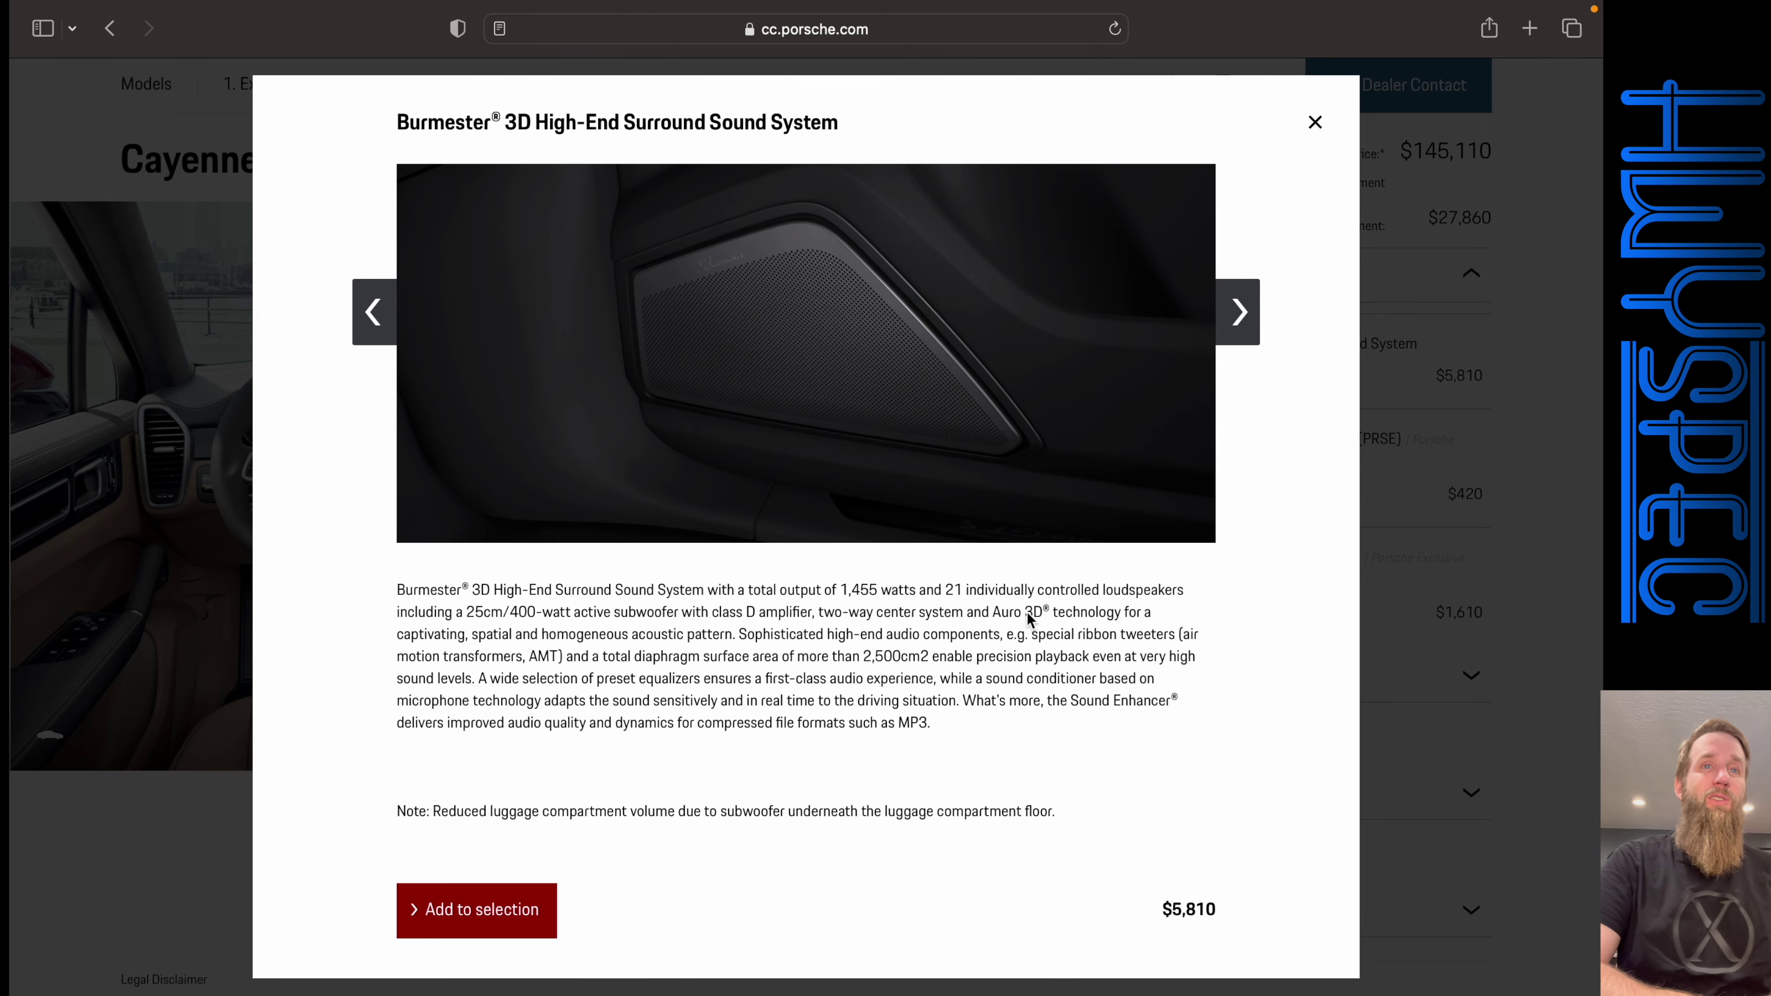
pyautogui.click(1314, 125)
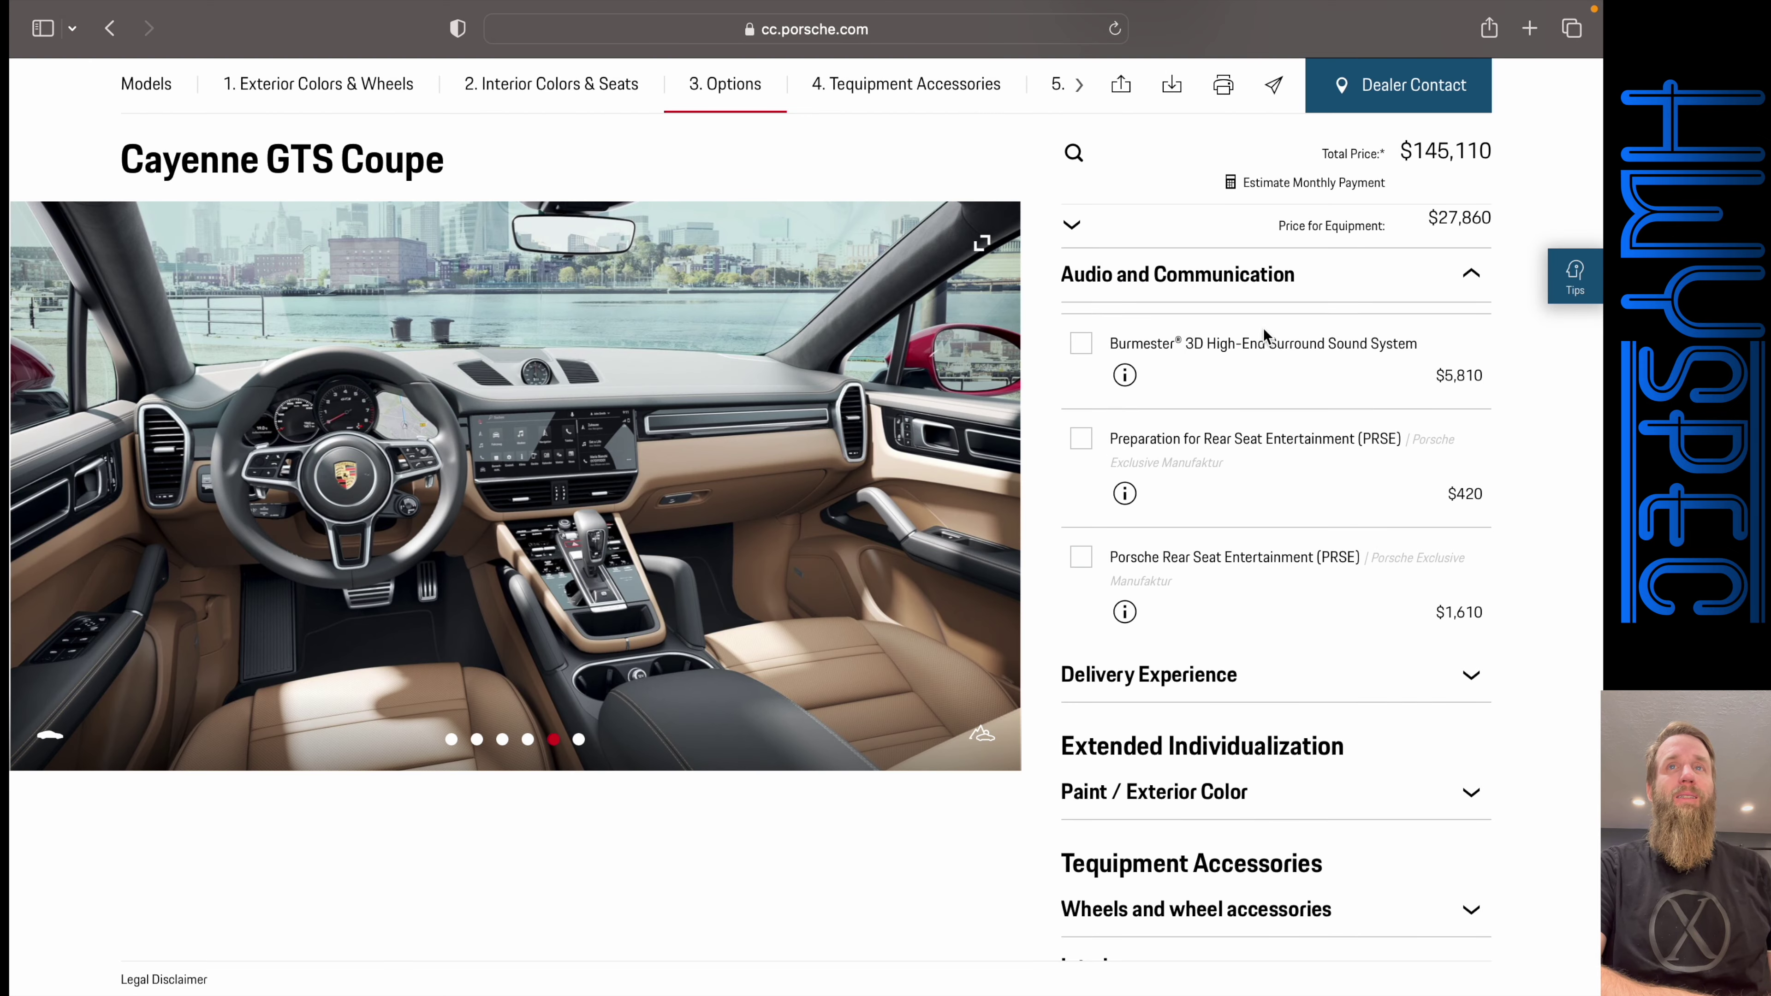
# - Review the details of the included BOSE sound system
pyautogui.scroll(2, 1266, 336)
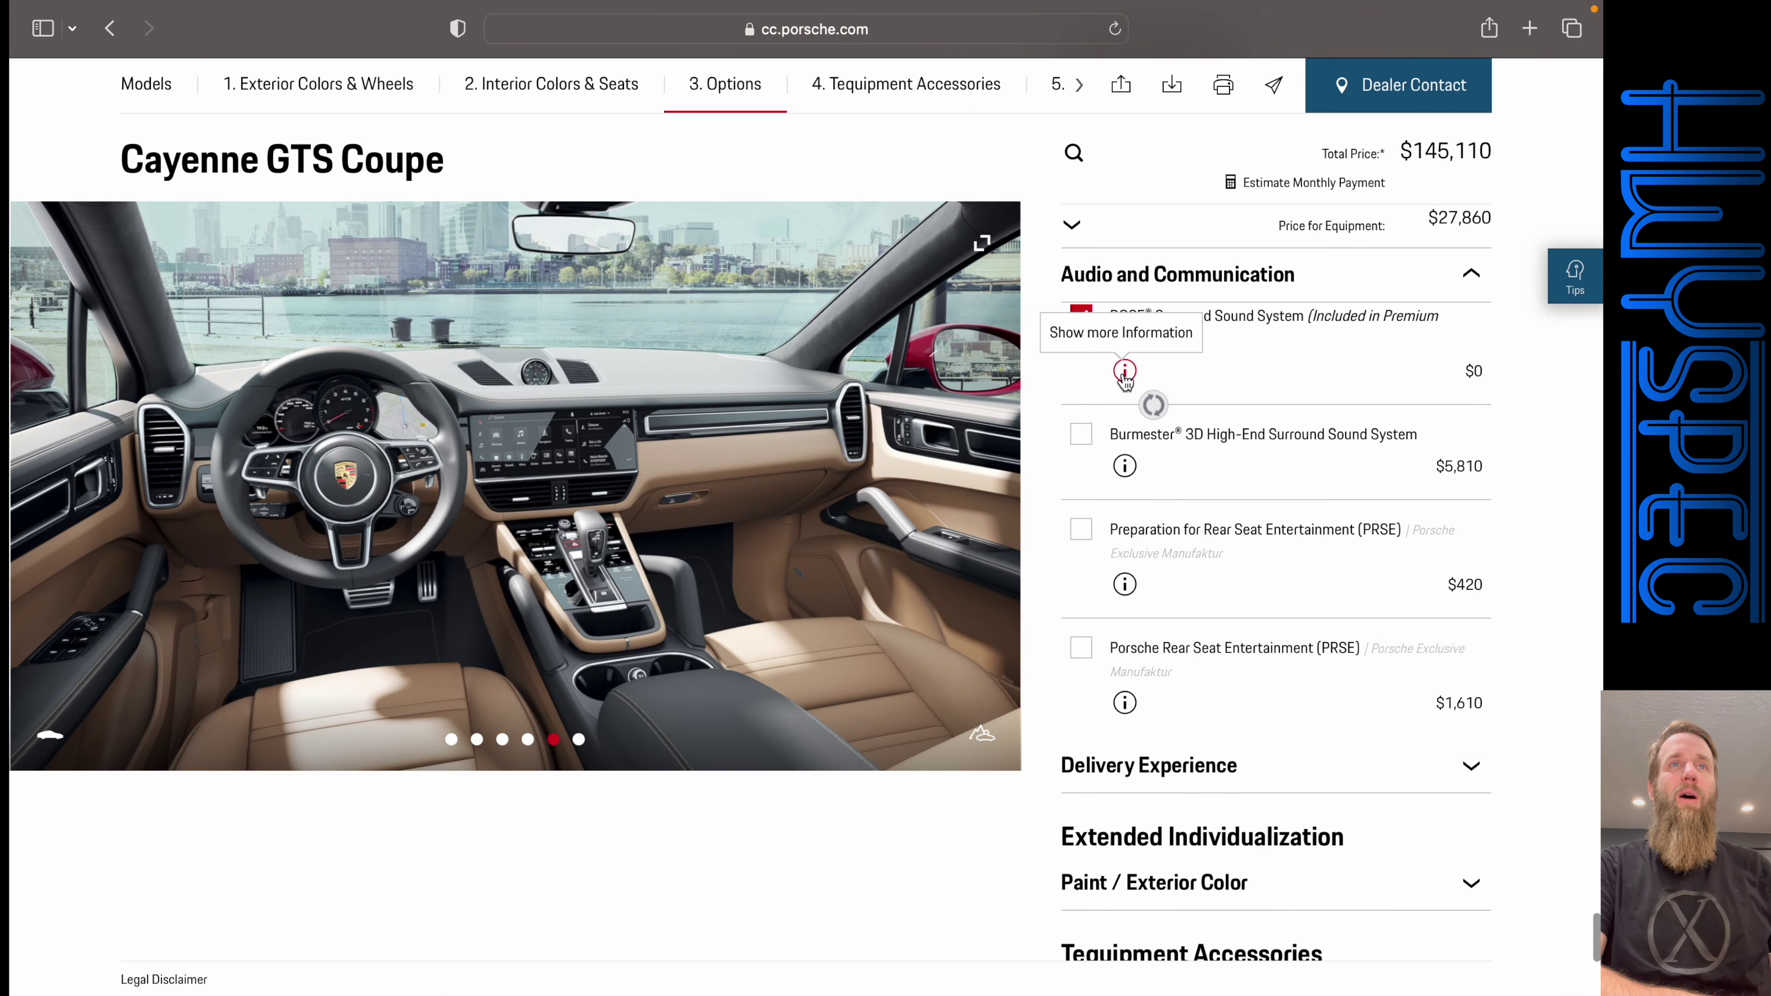
pyautogui.click(1124, 372)
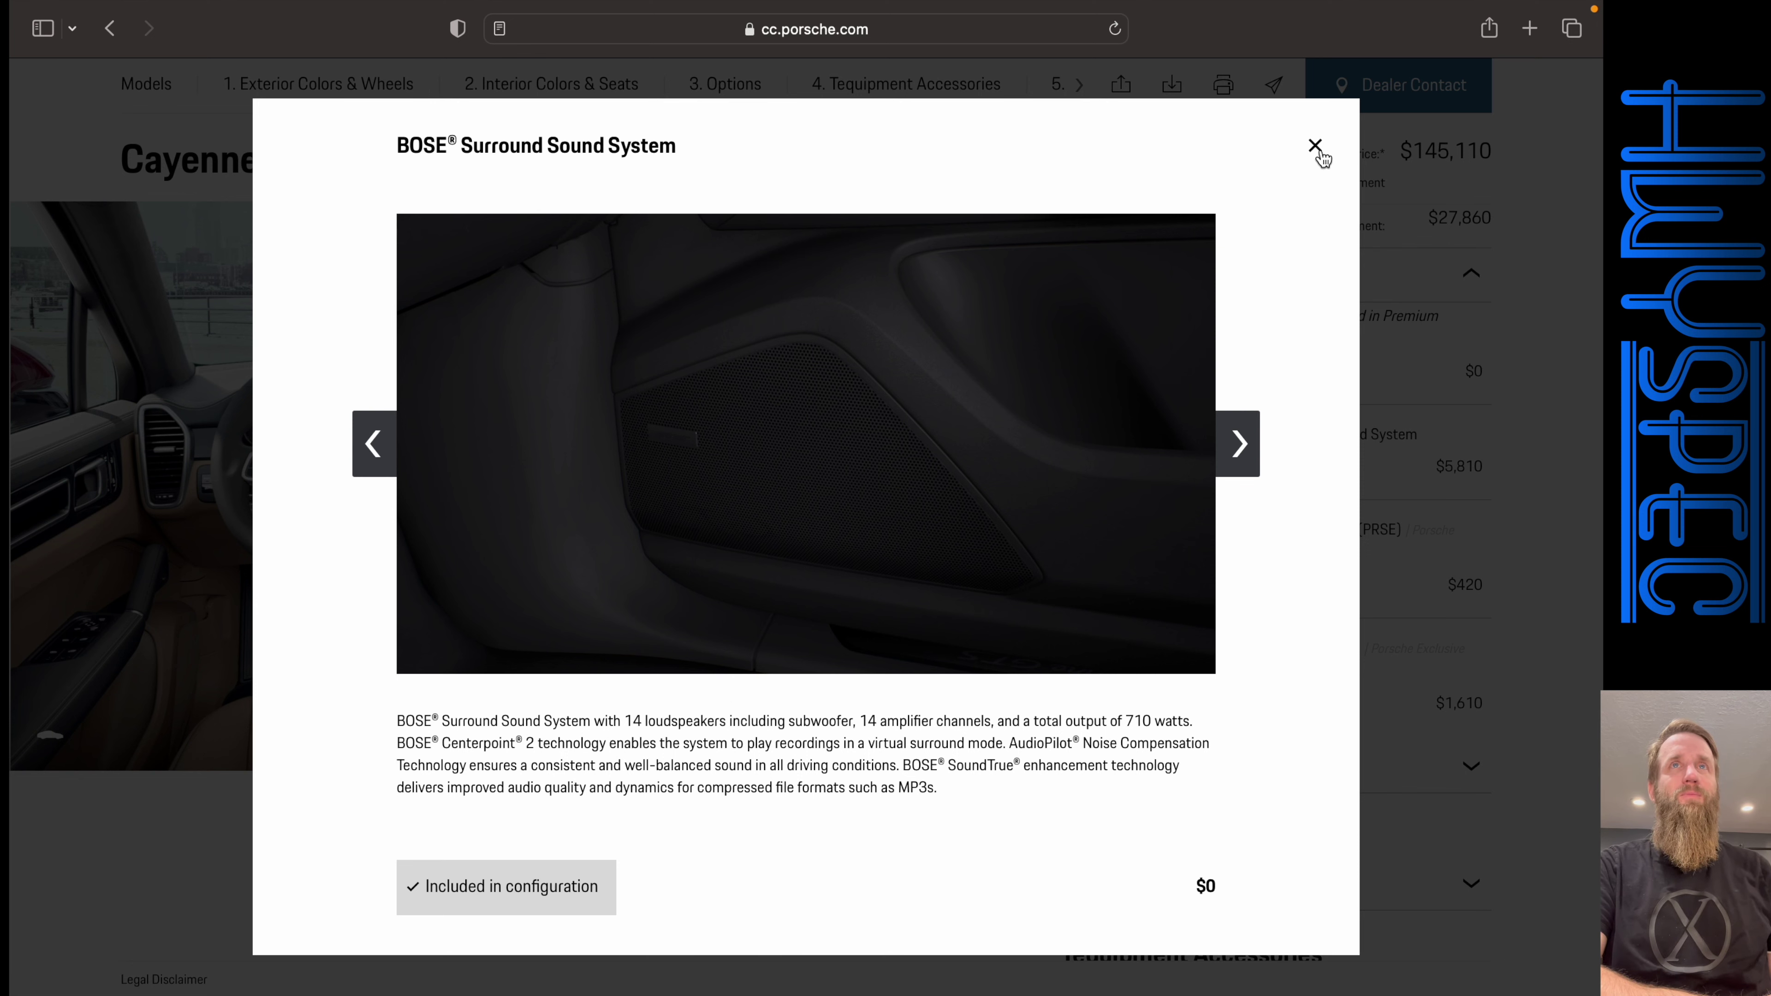
pyautogui.click(1317, 151)
# - Add Preparation for Rear Seat Entertainment for $420, total $145,530, and read its details
pyautogui.scroll(-3, 1252, 357)
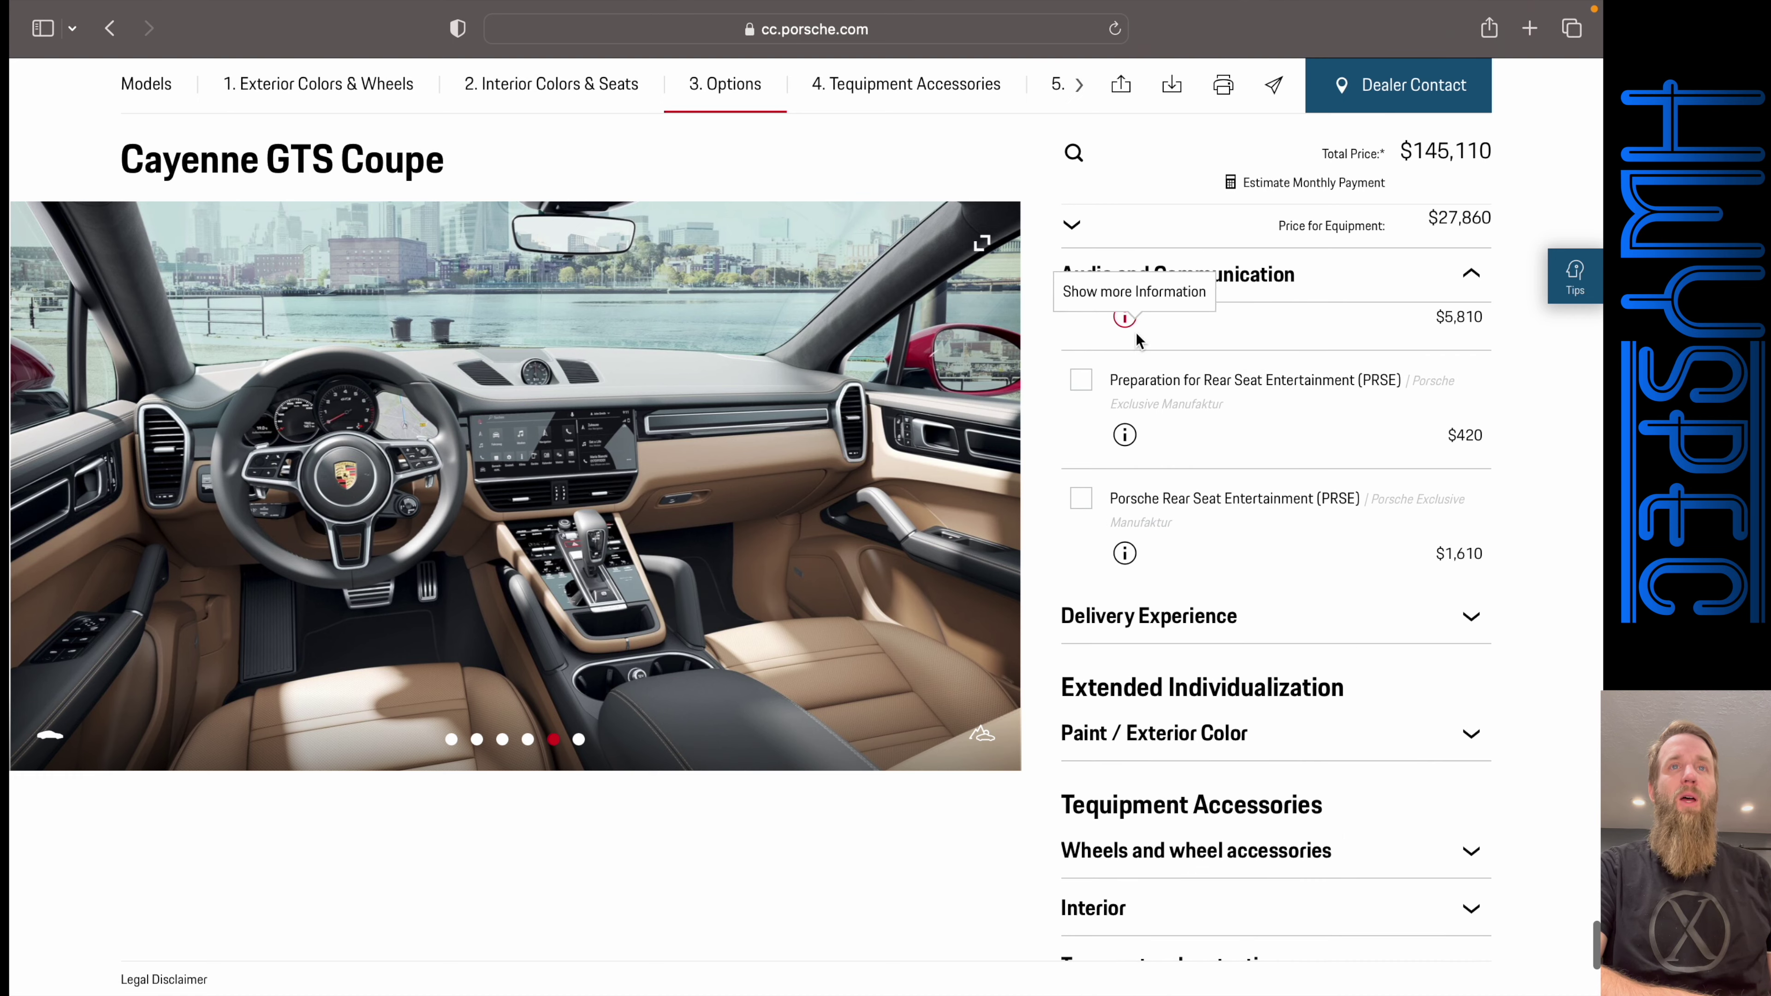
pyautogui.scroll(-2, 1116, 349)
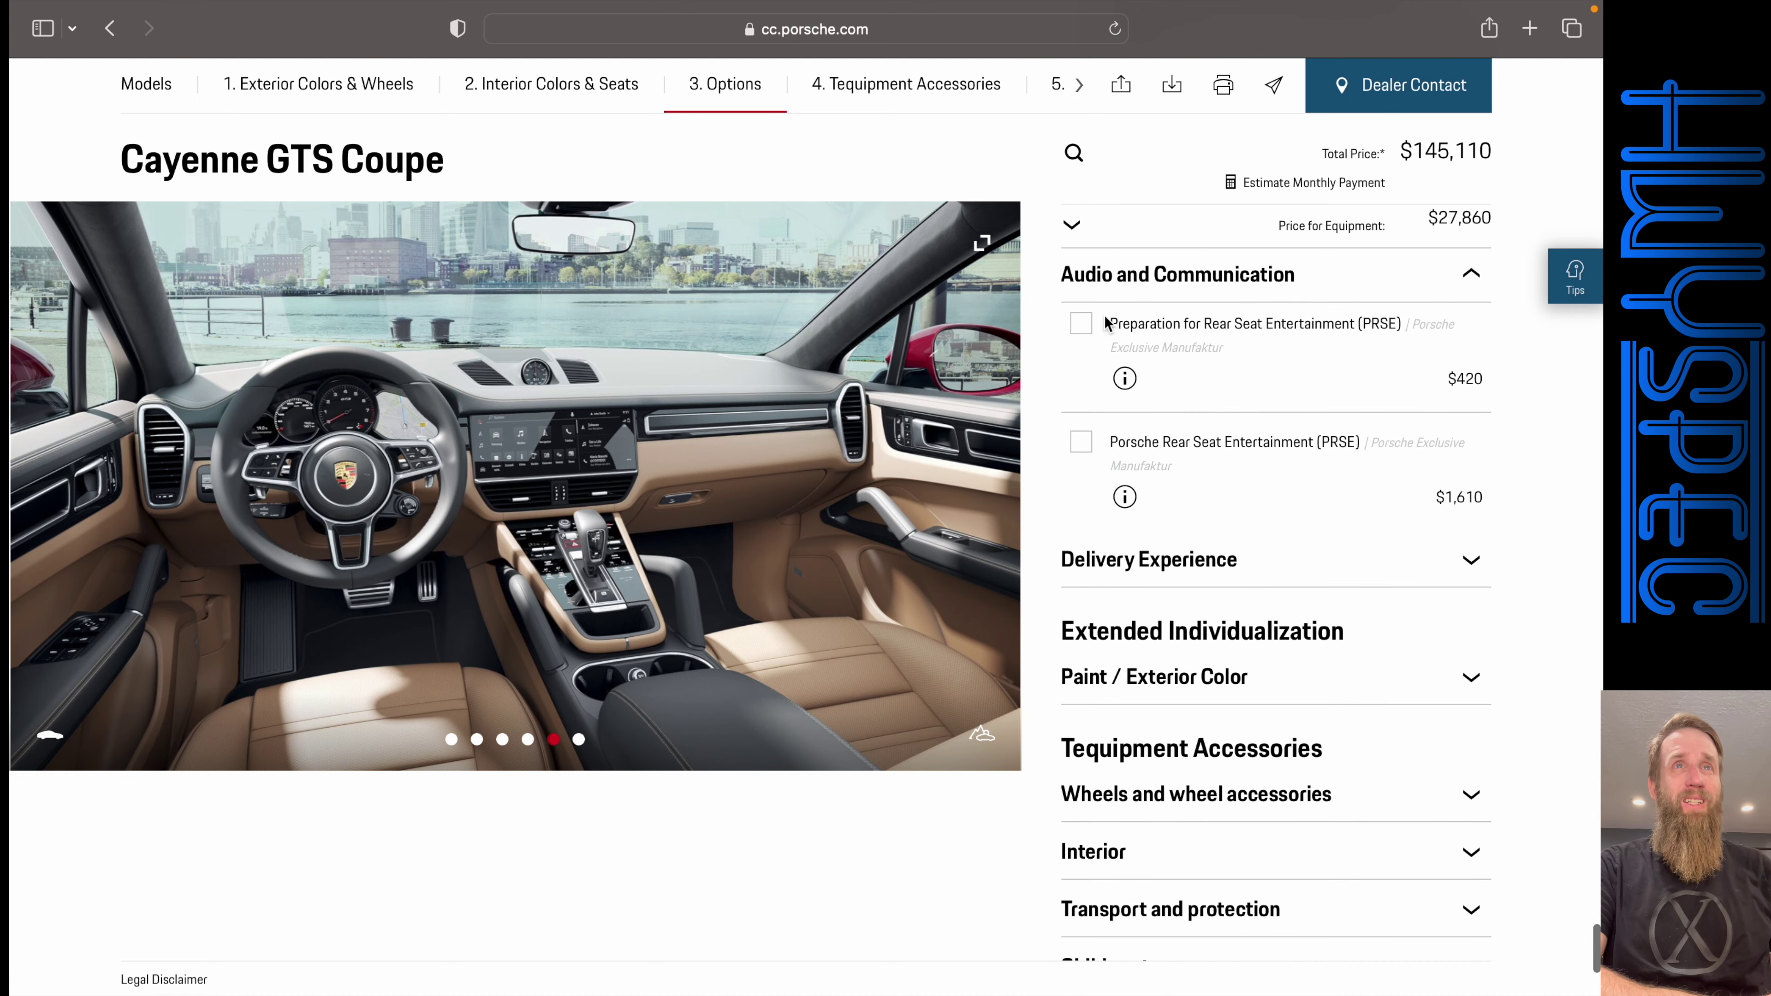
pyautogui.click(1081, 323)
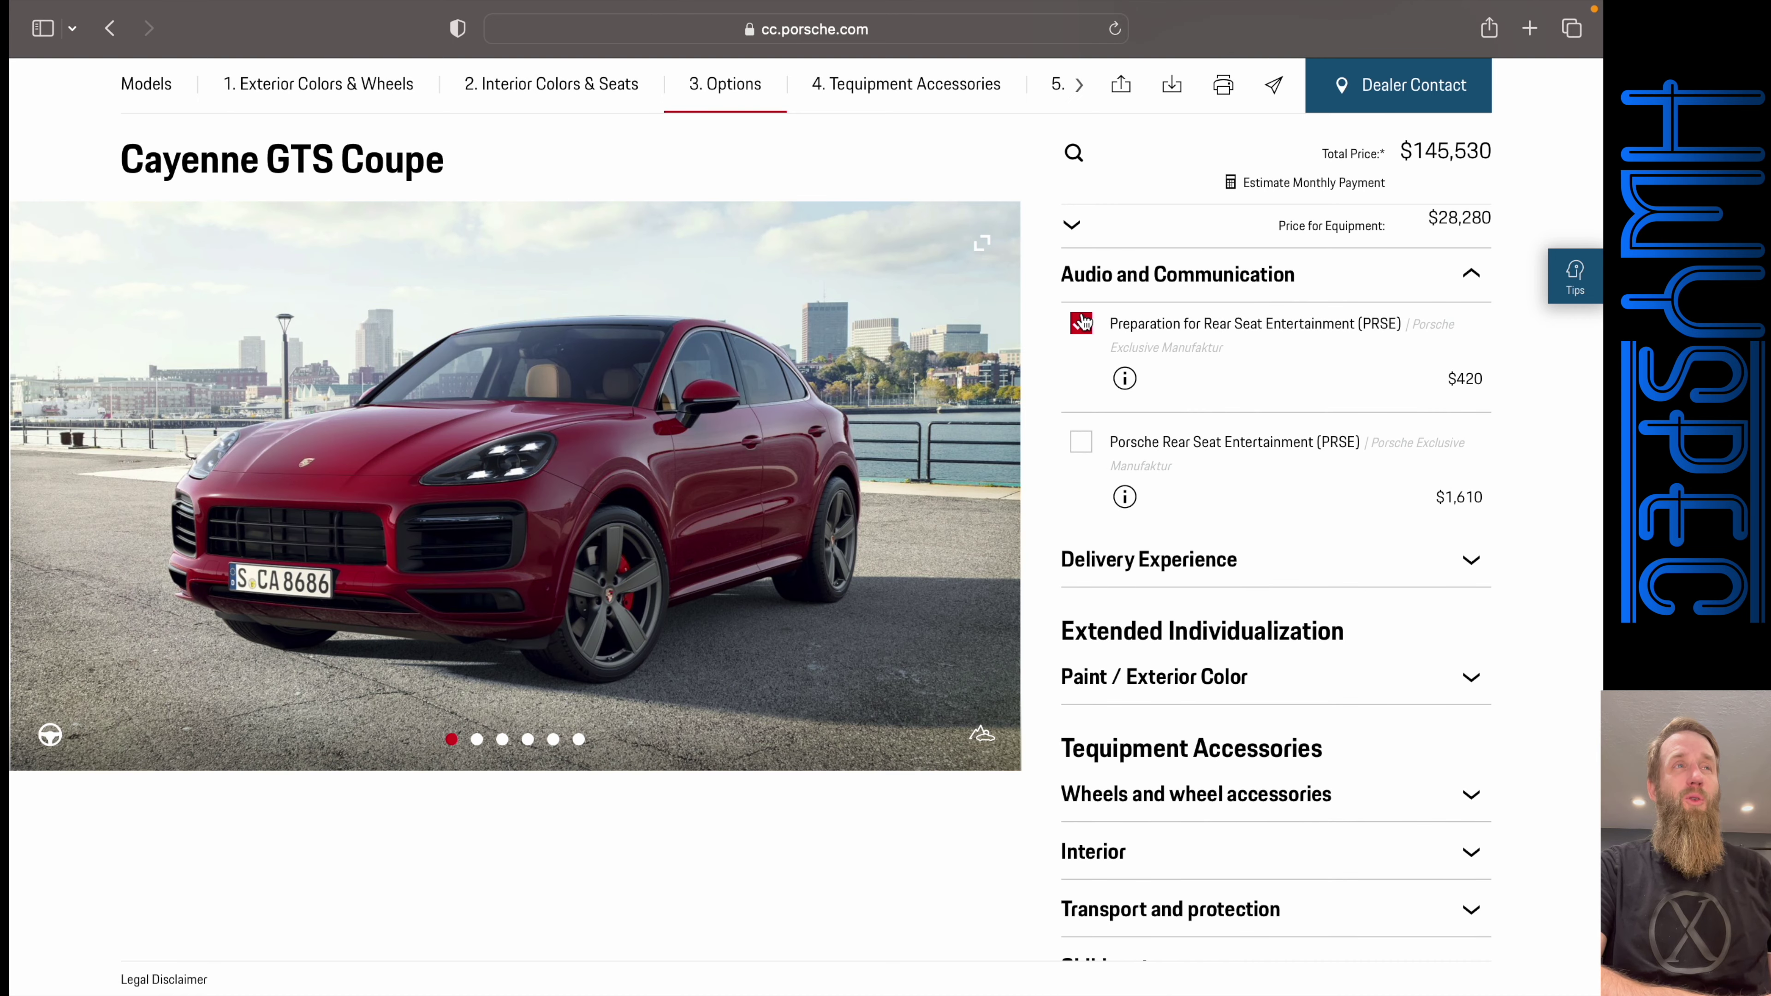
pyautogui.scroll(-1, 1206, 382)
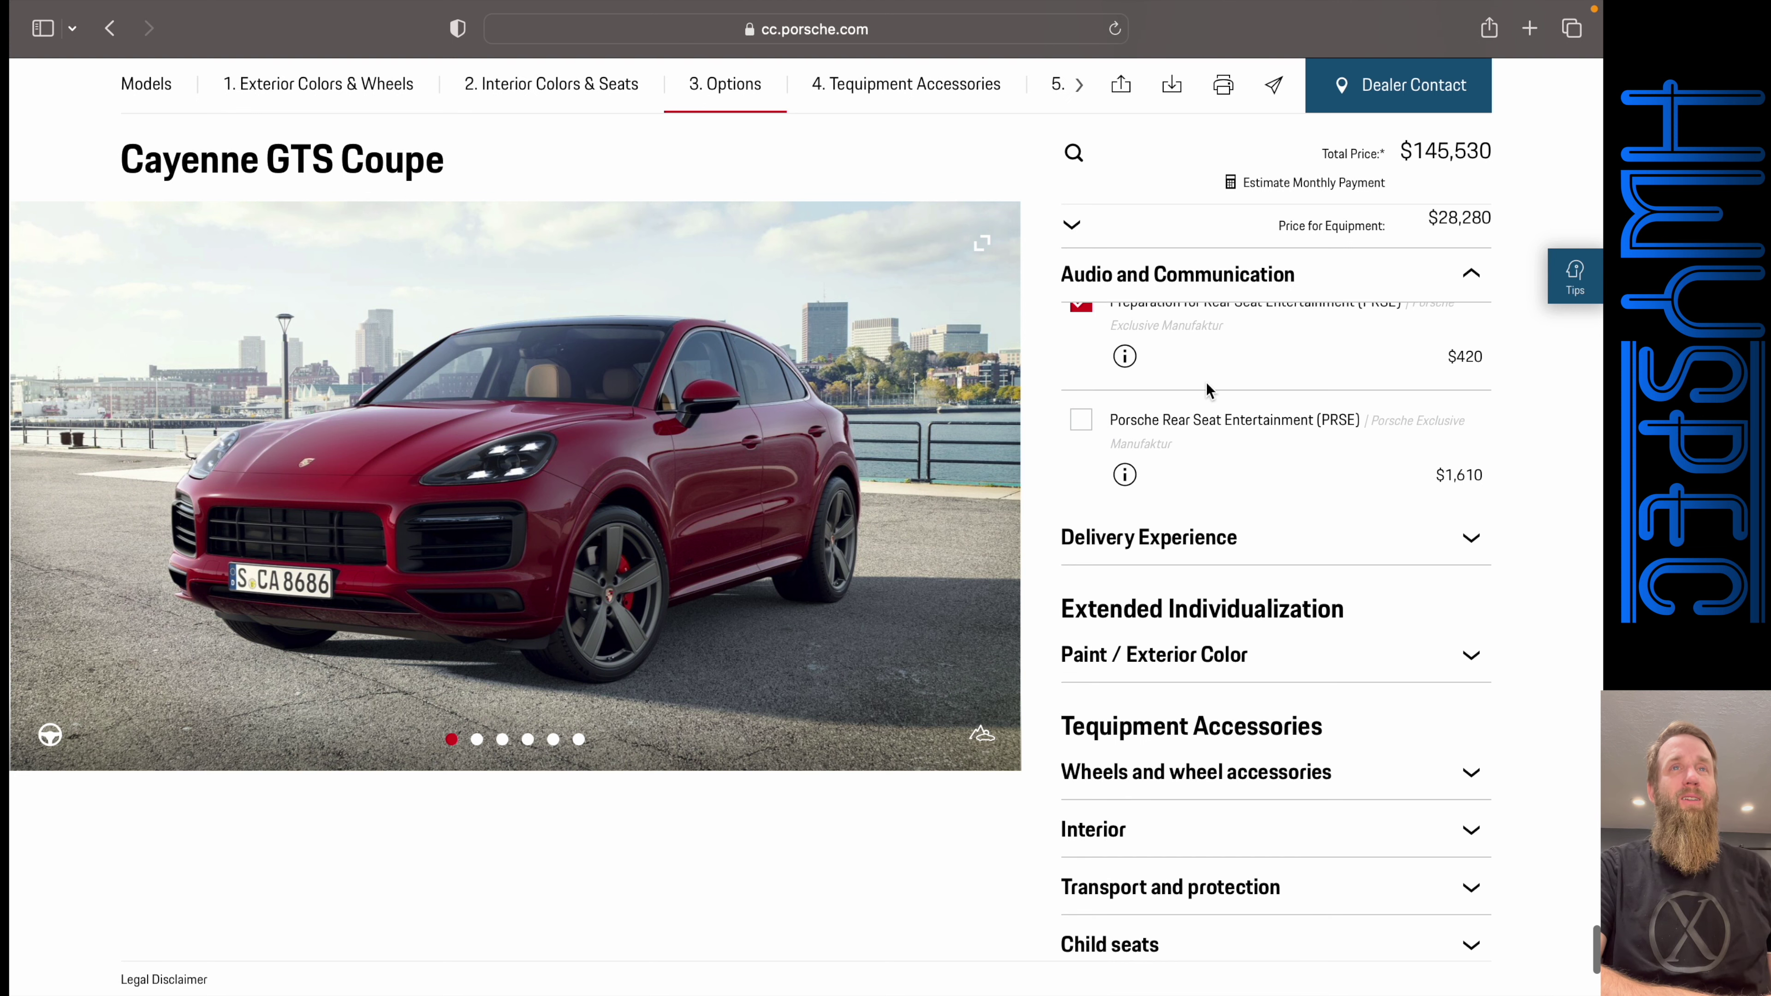
pyautogui.click(1125, 475)
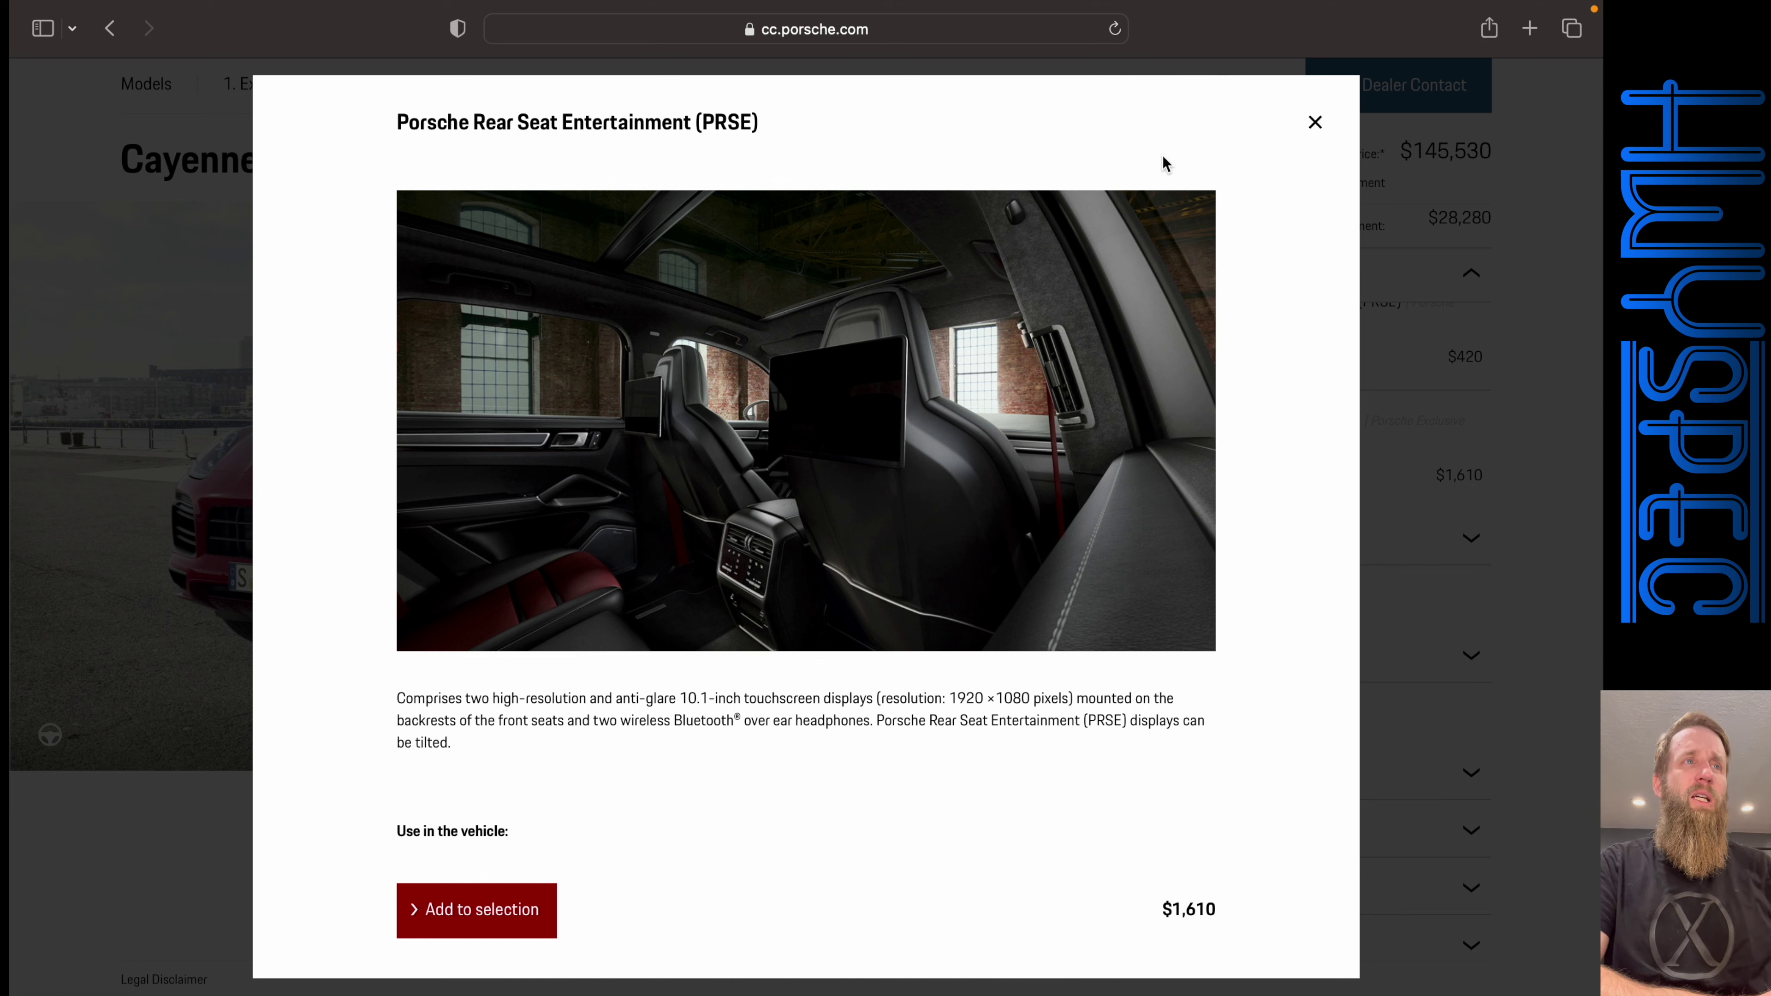
pyautogui.click(1316, 134)
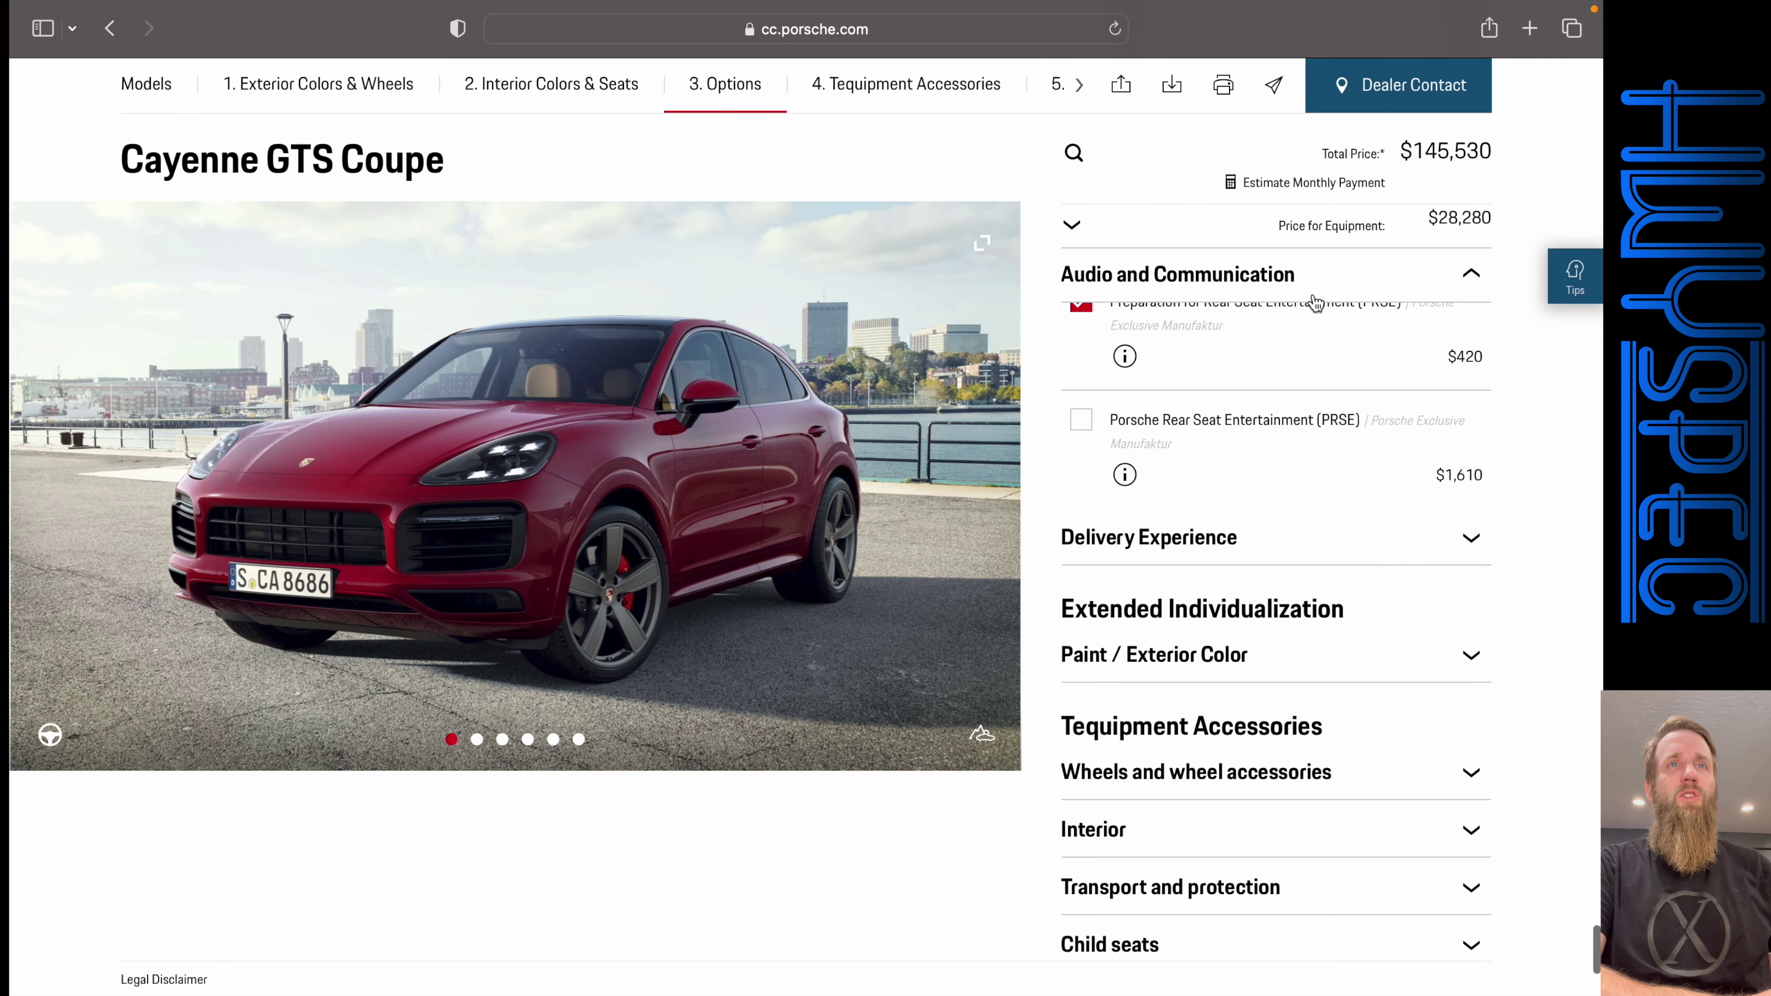
pyautogui.scroll(-4, 1316, 303)
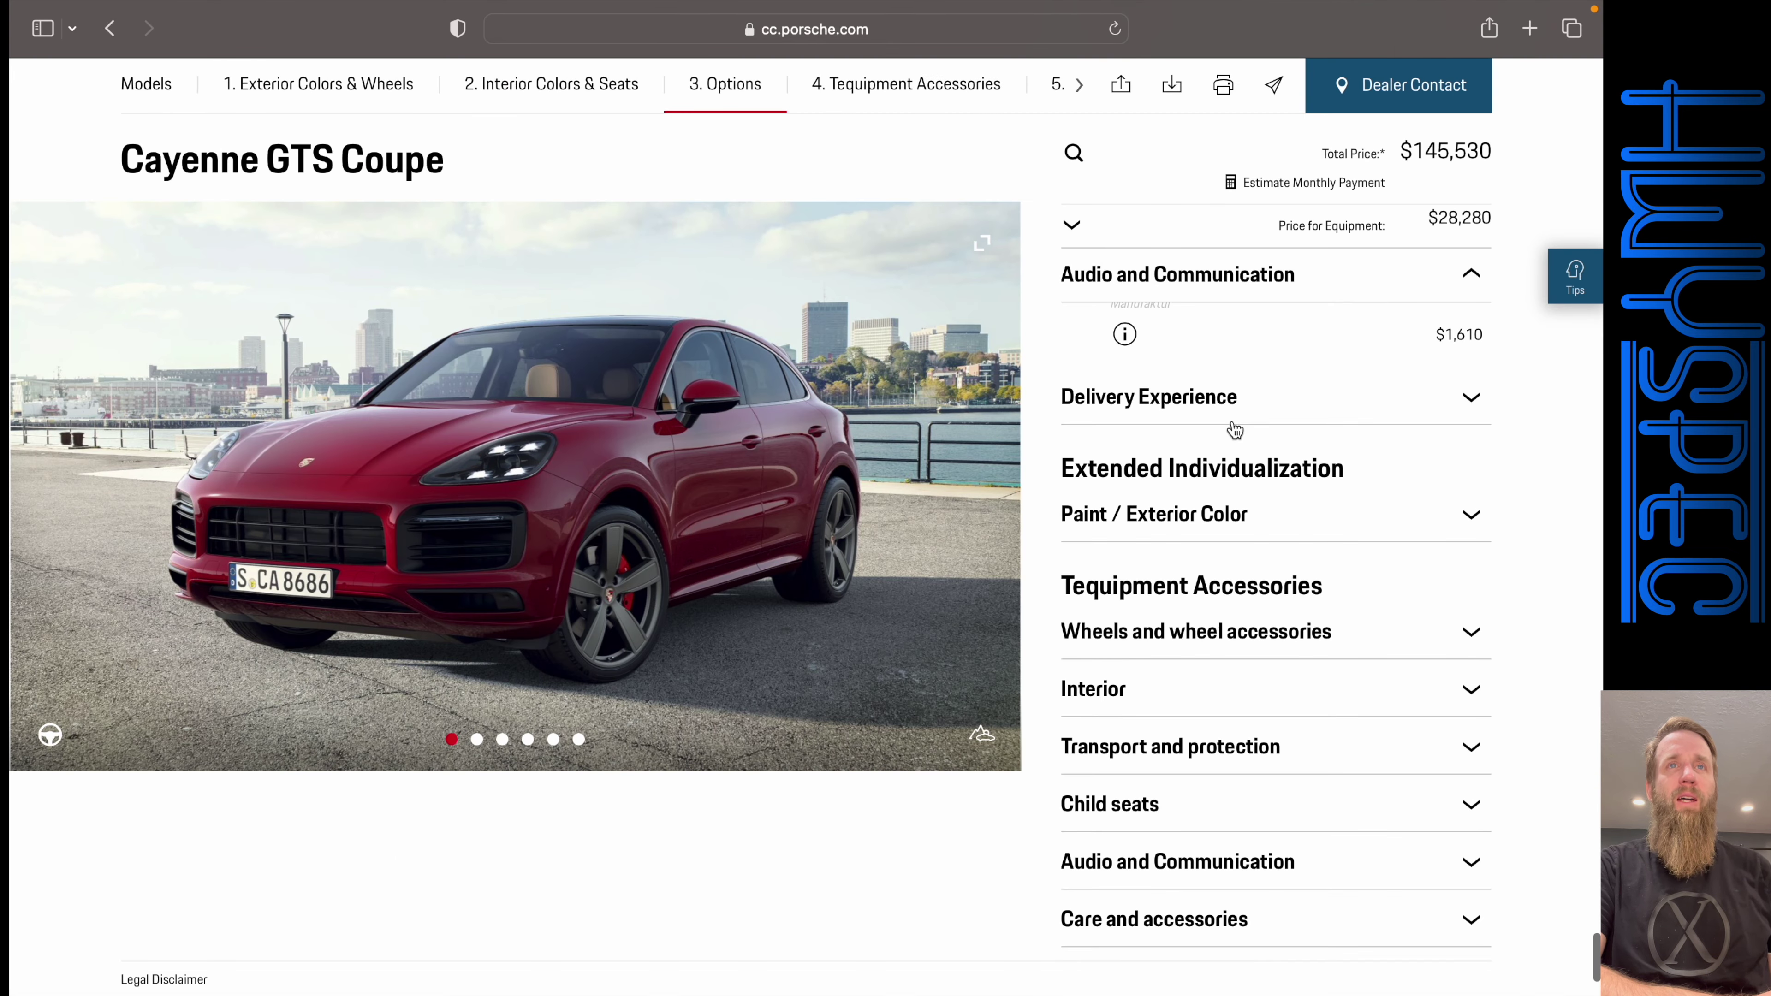
# - Browse the Delivery Experience and Paint / Exterior Color options, showing the car's rear three-quarter view
pyautogui.click(1233, 426)
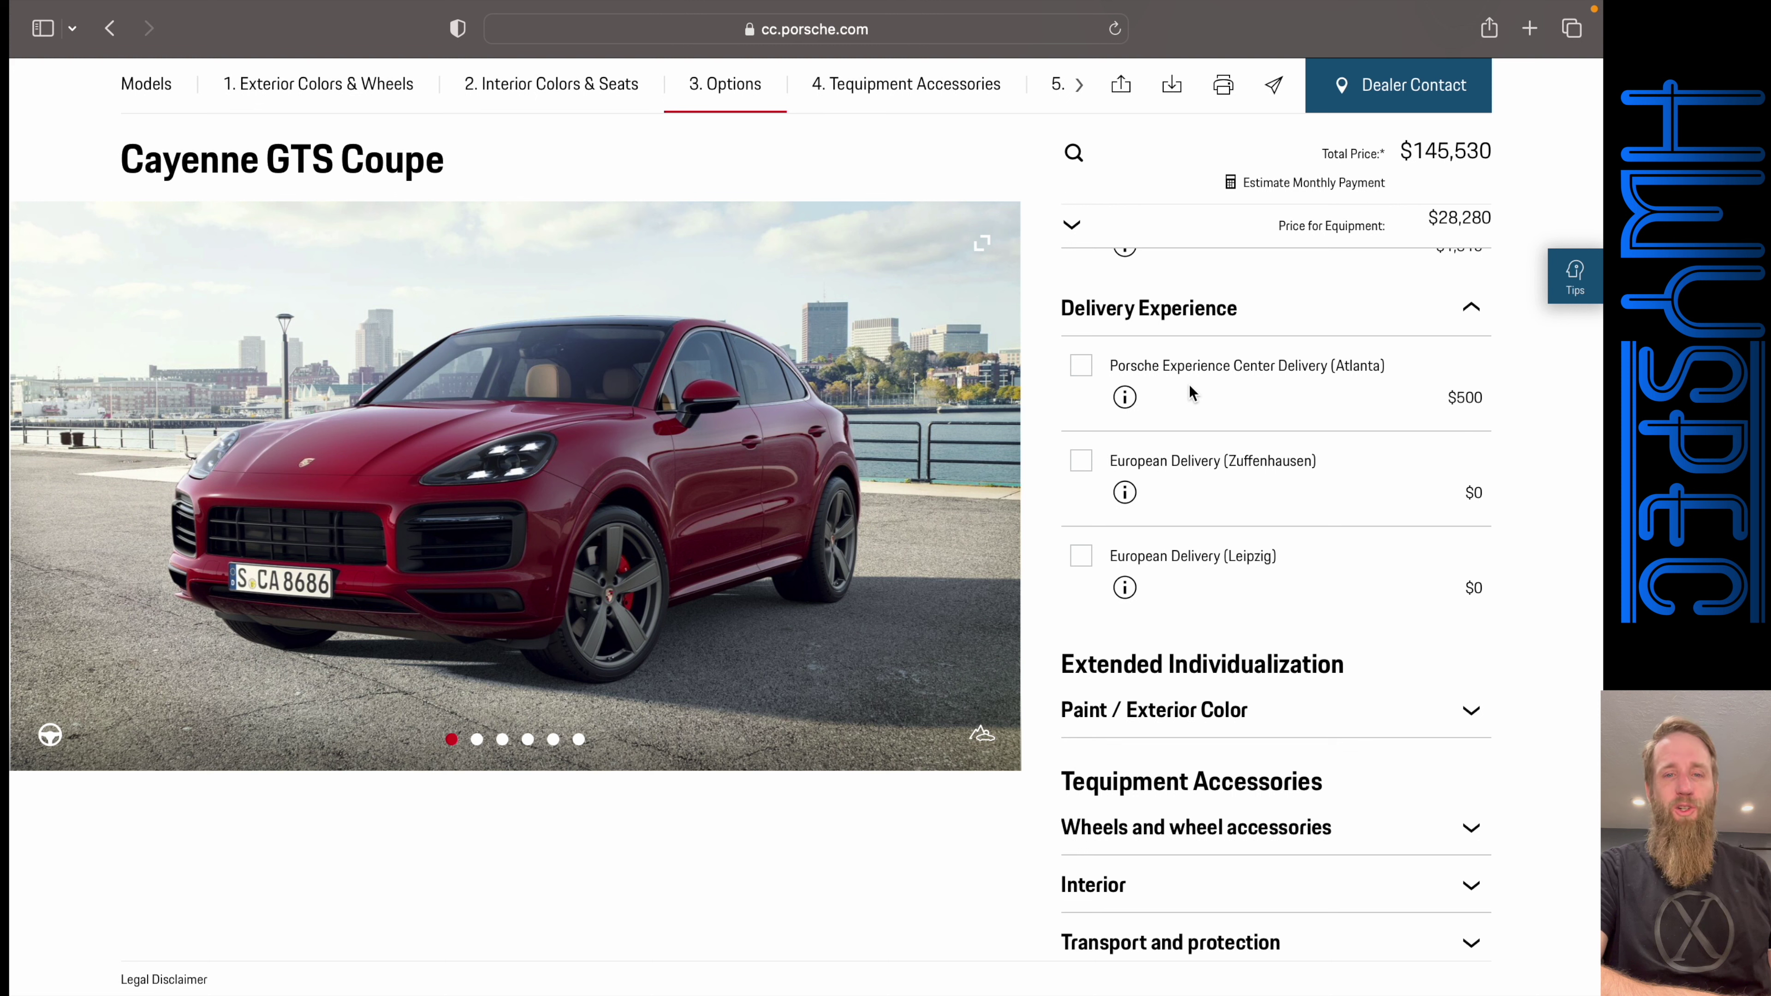
pyautogui.scroll(-5, 1189, 385)
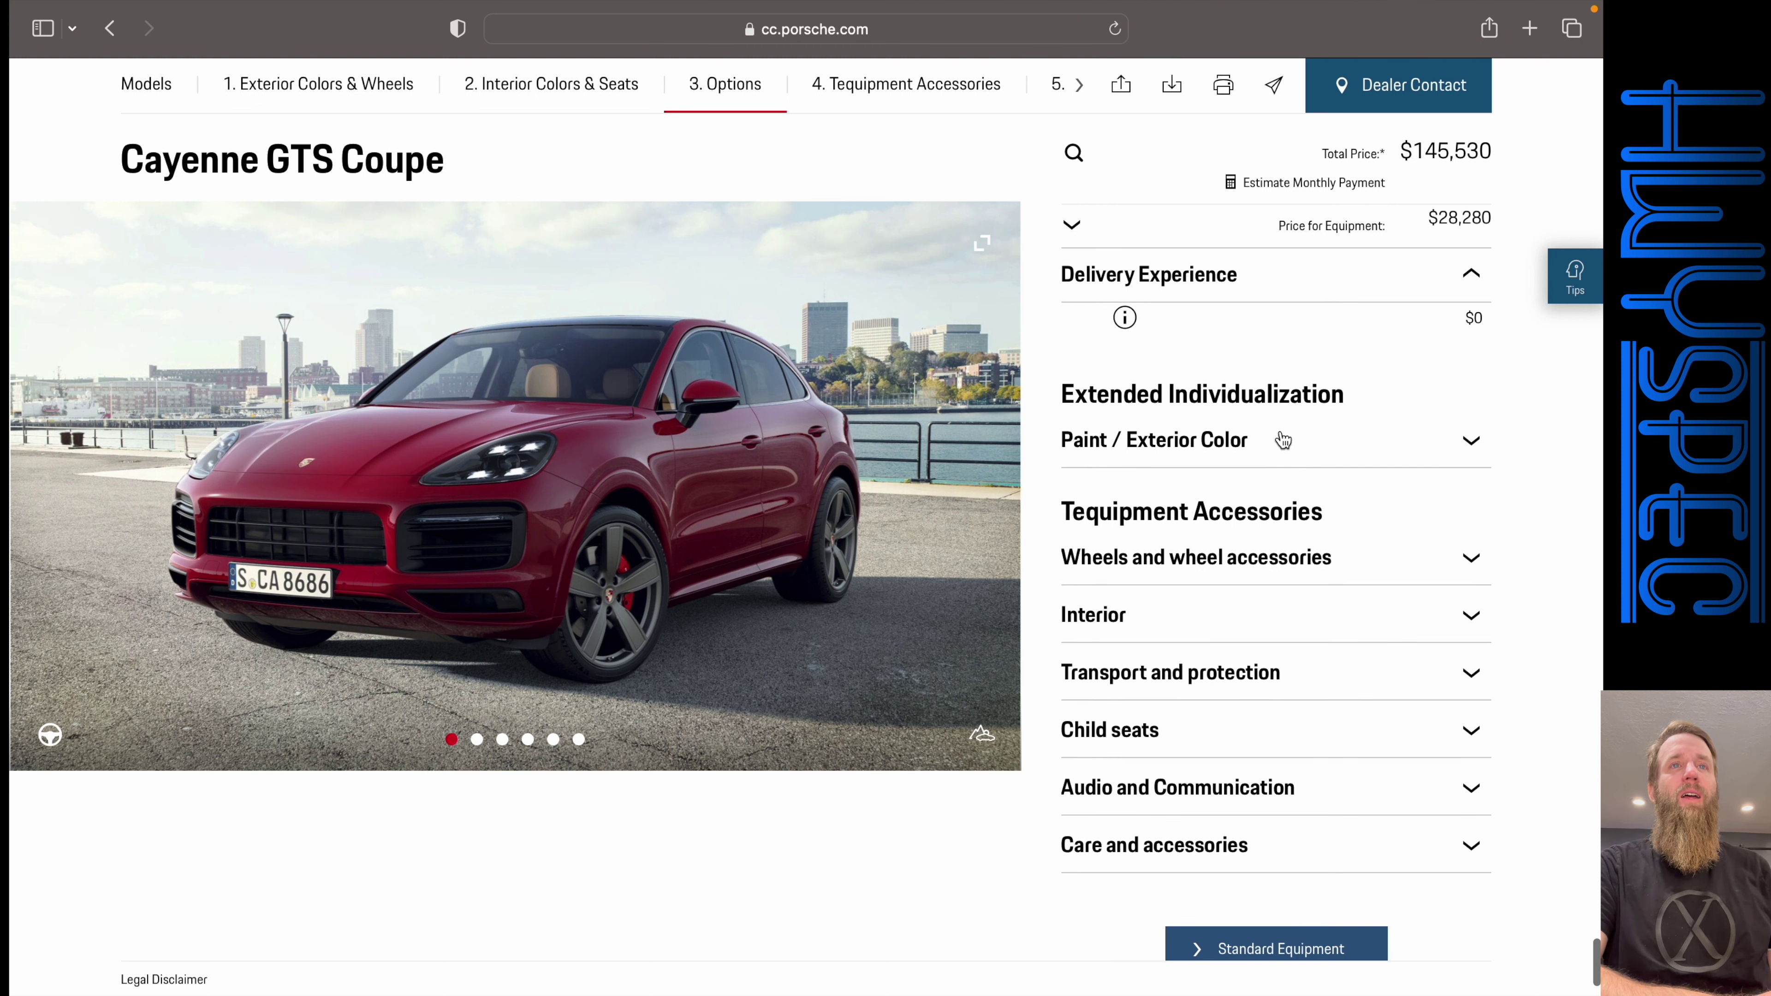
pyautogui.click(1242, 441)
pyautogui.scroll(-4, 1242, 441)
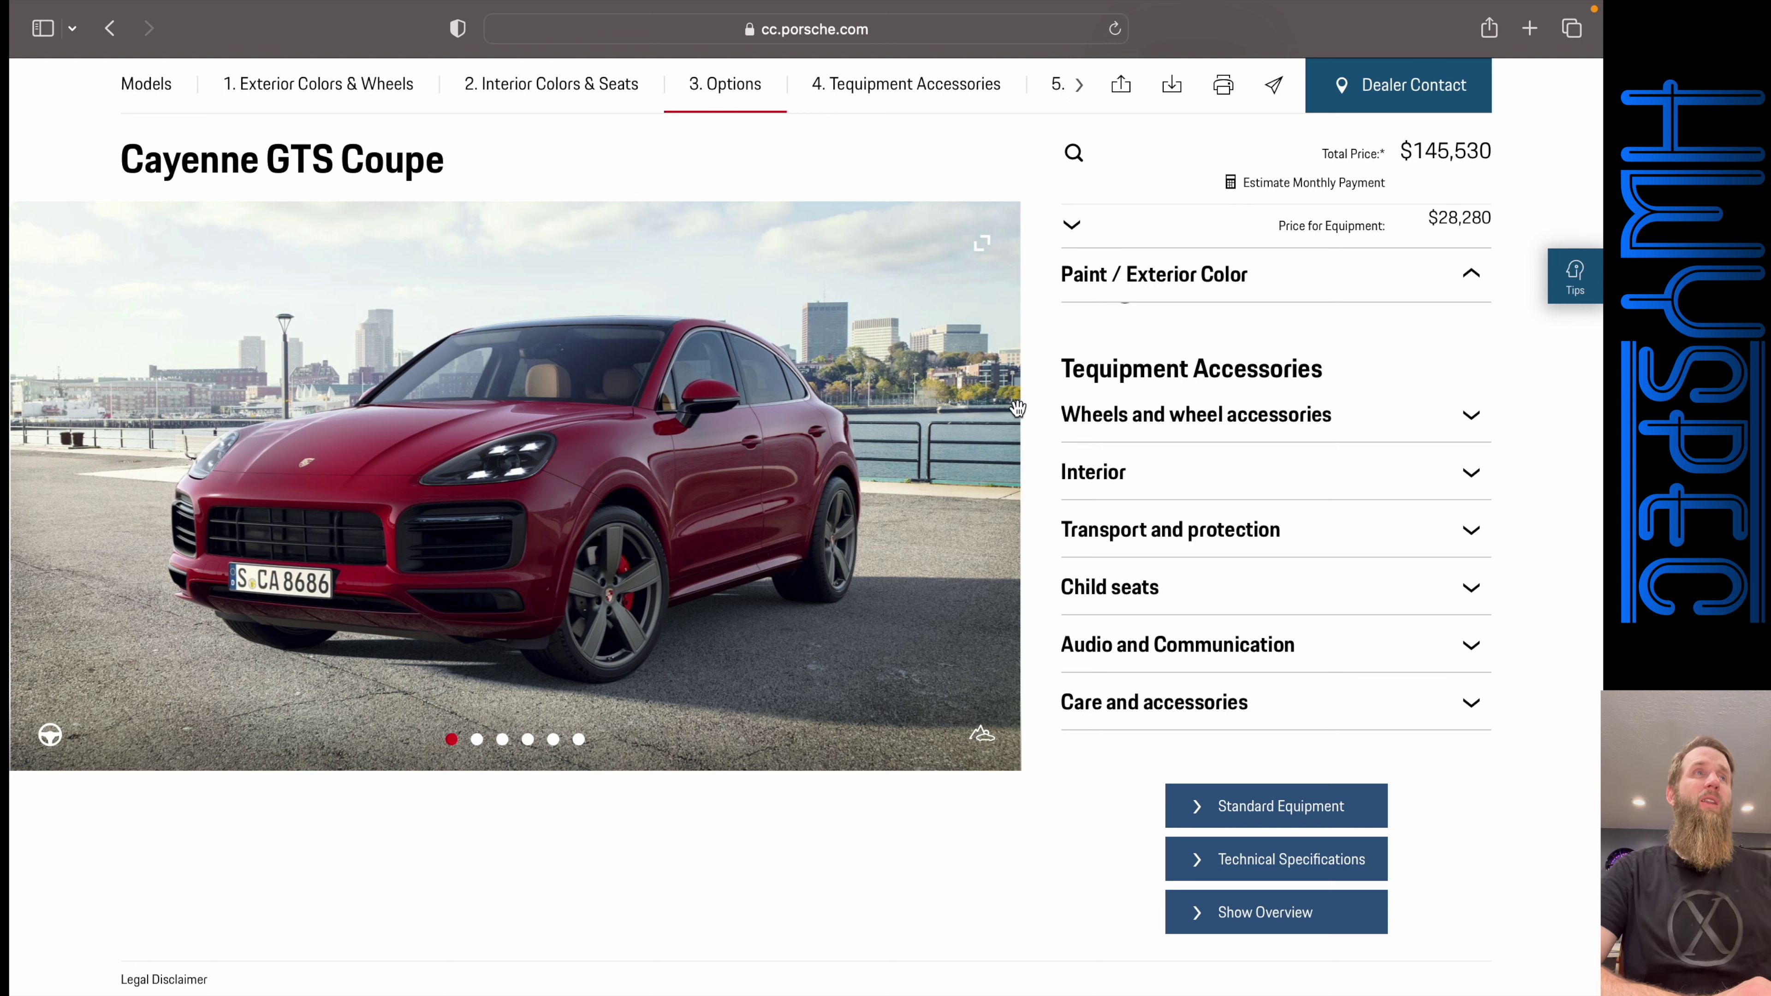
pyautogui.click(987, 500)
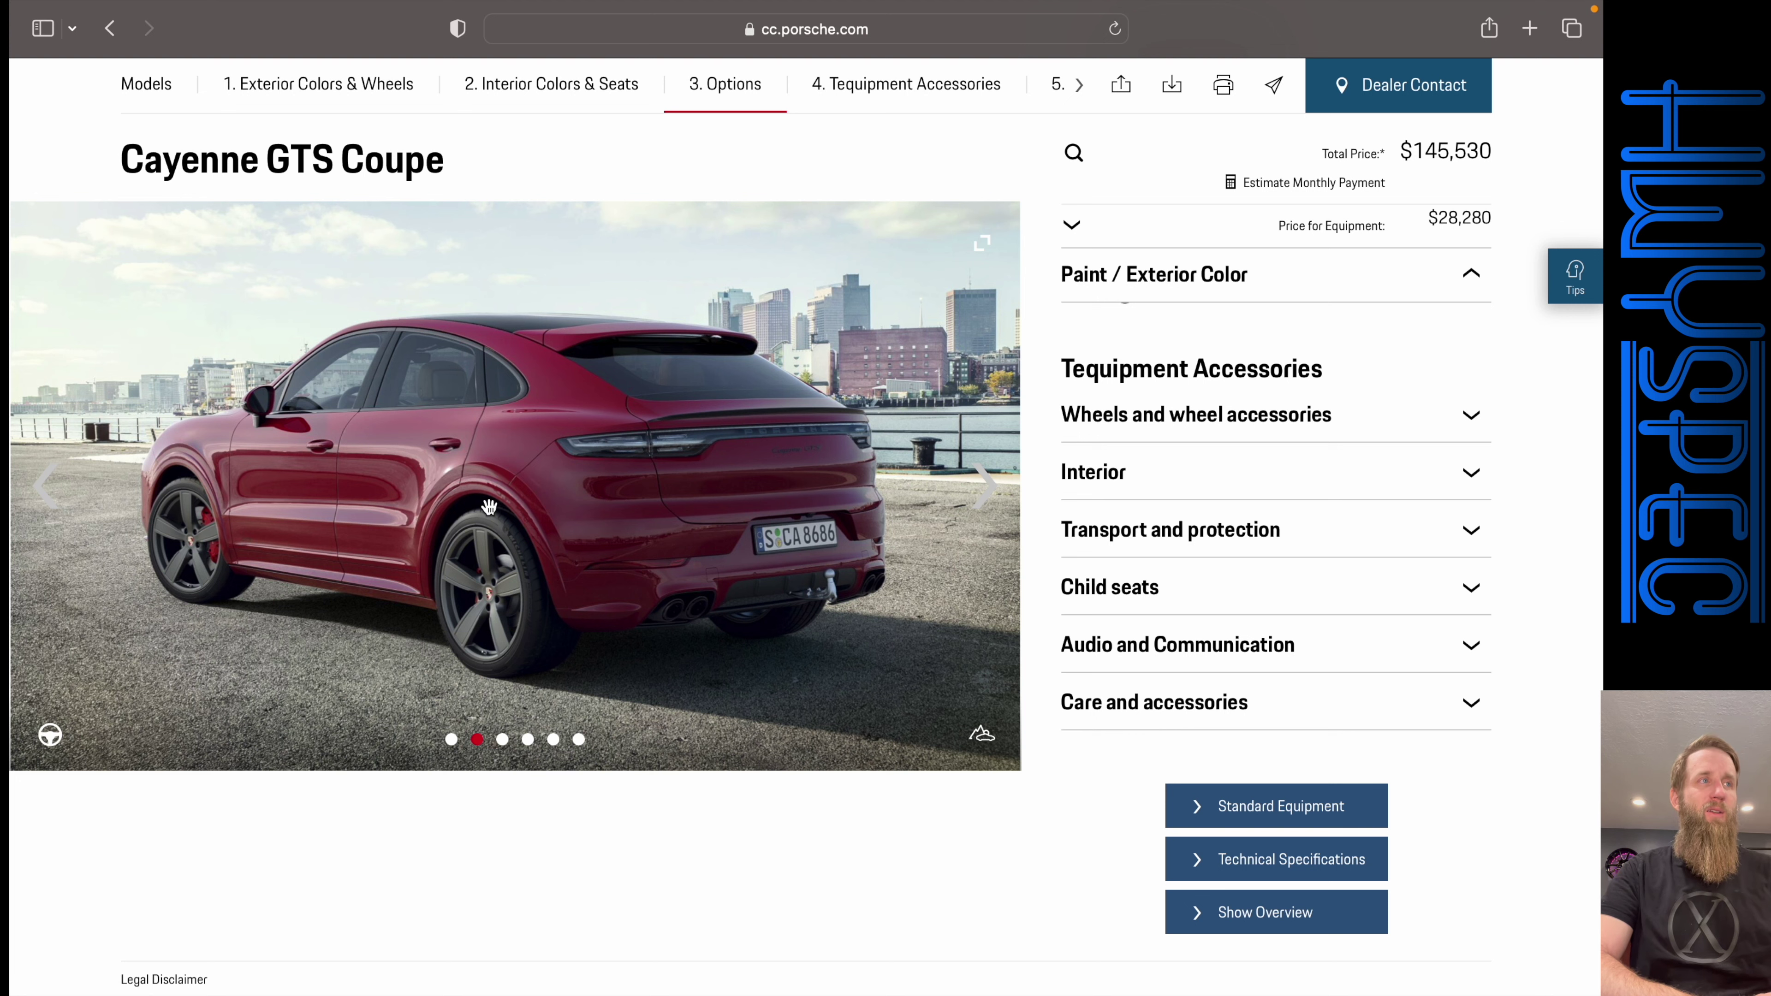
pyautogui.click(986, 488)
pyautogui.click(987, 490)
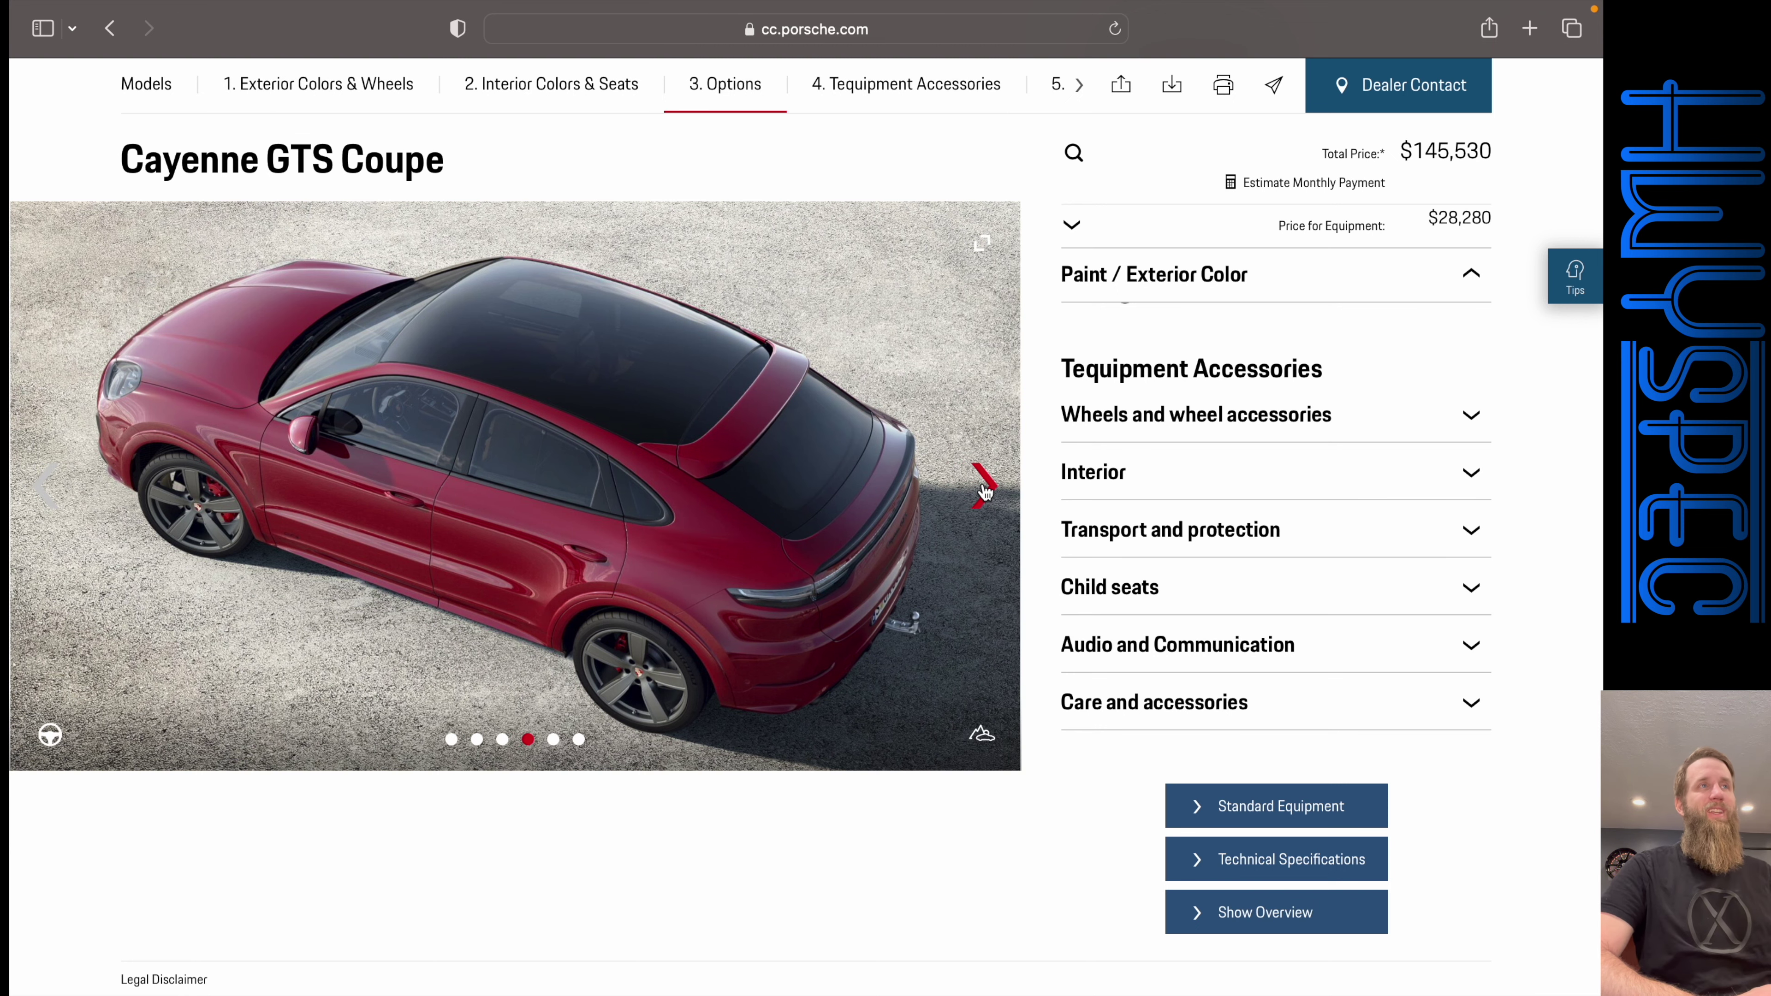
pyautogui.click(985, 490)
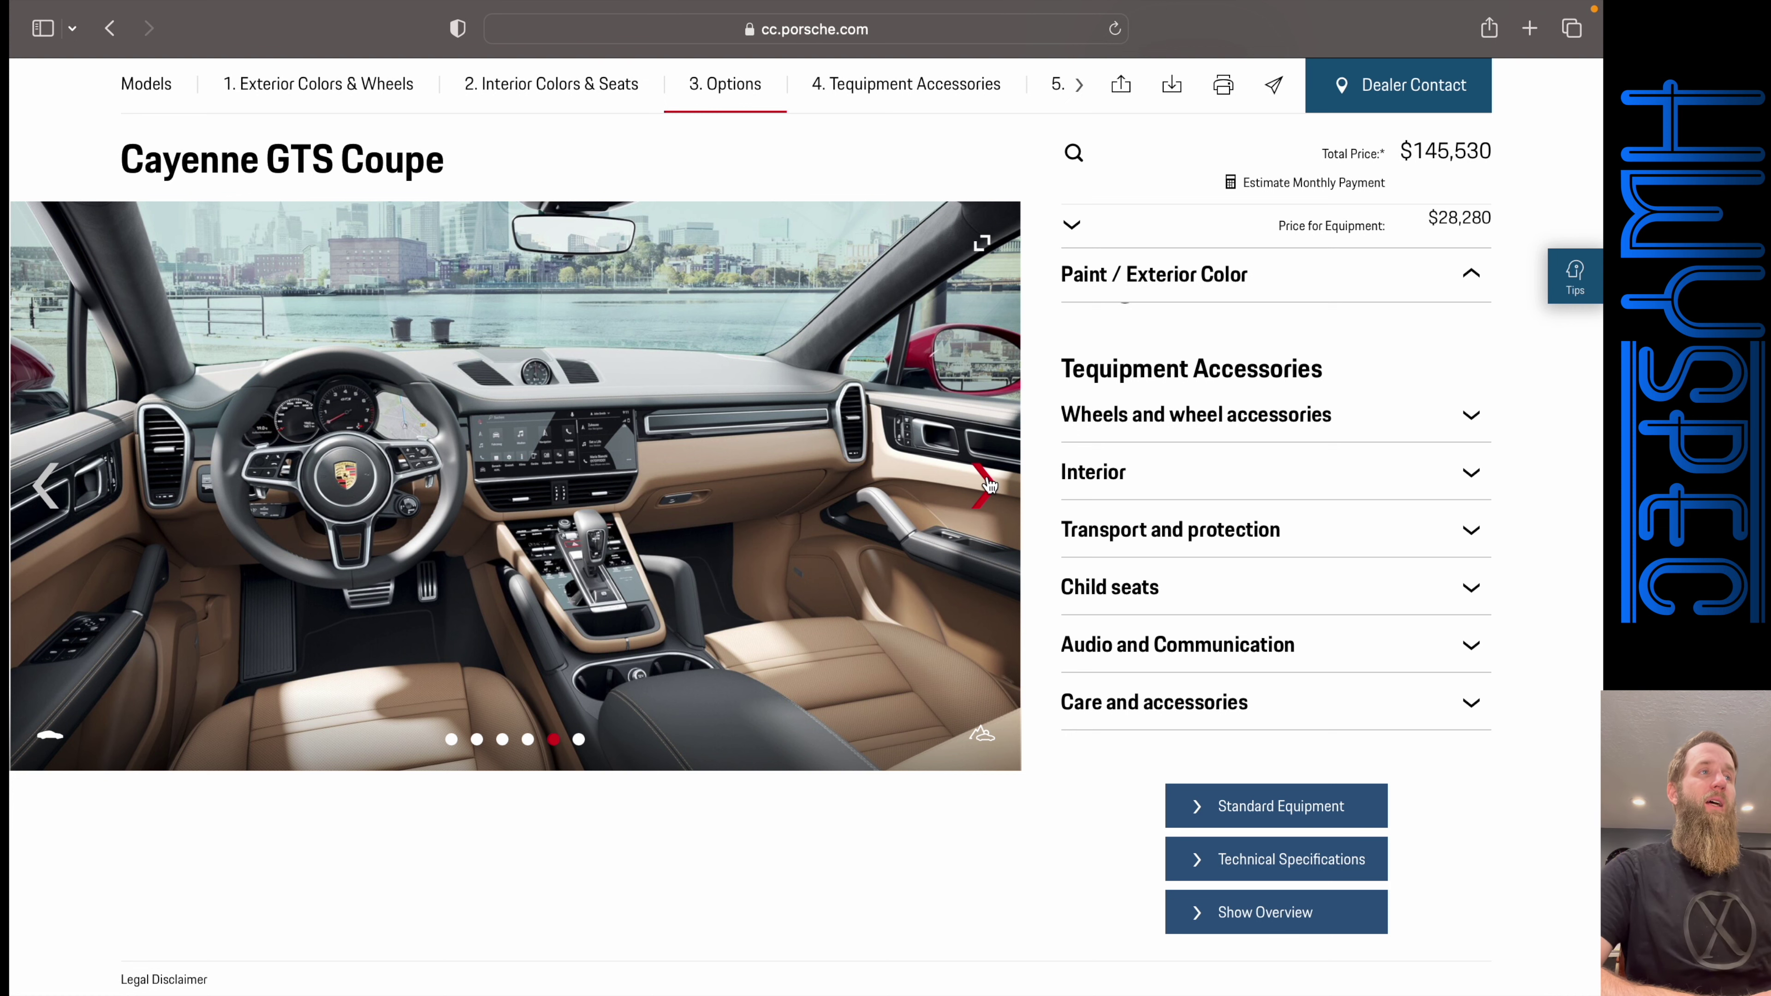
pyautogui.click(988, 487)
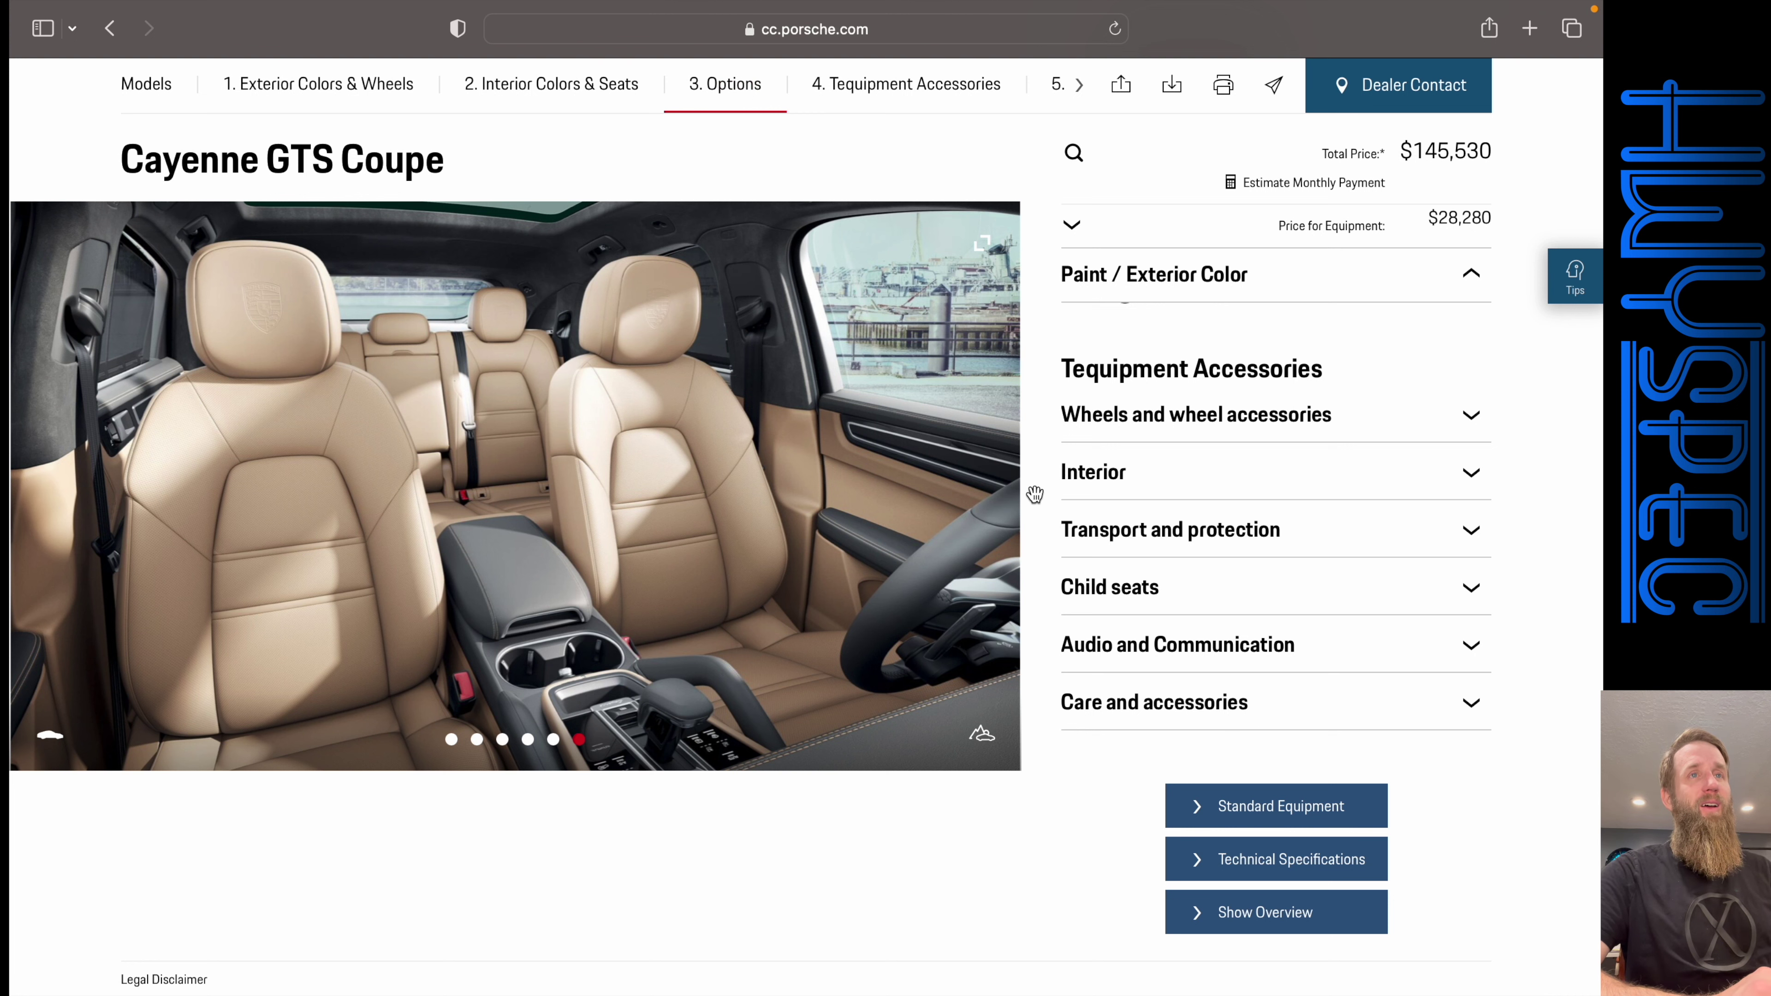
pyautogui.click(988, 515)
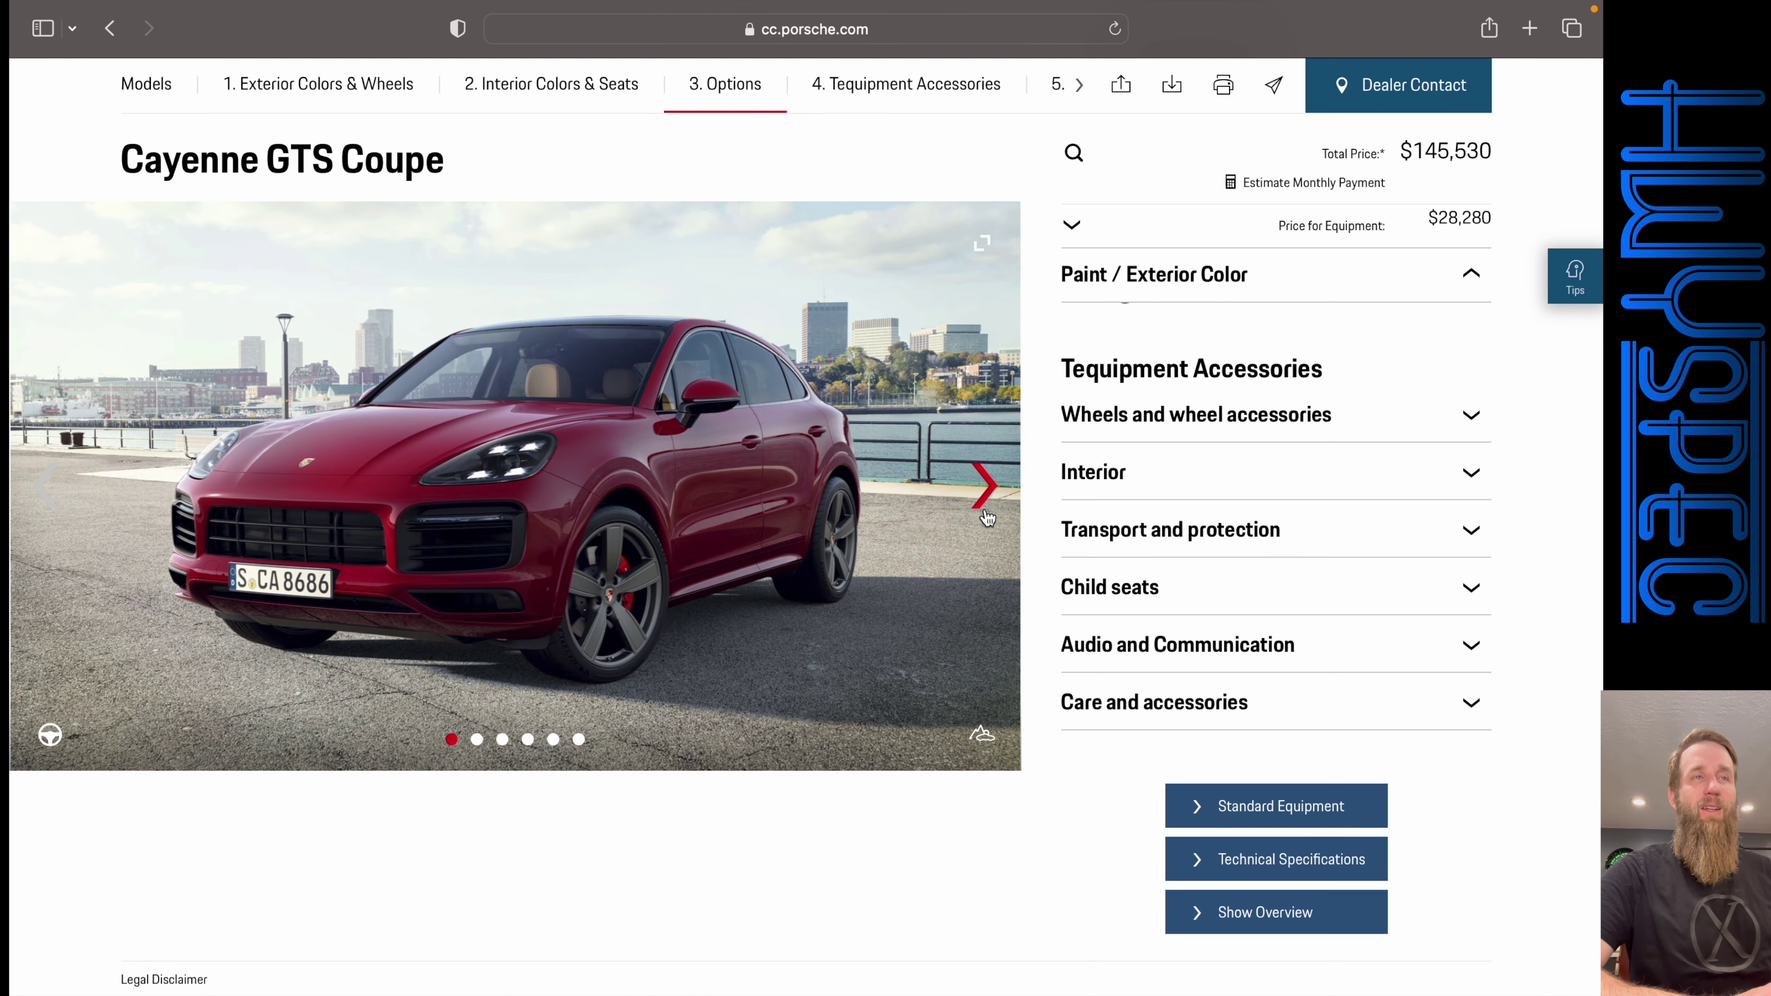